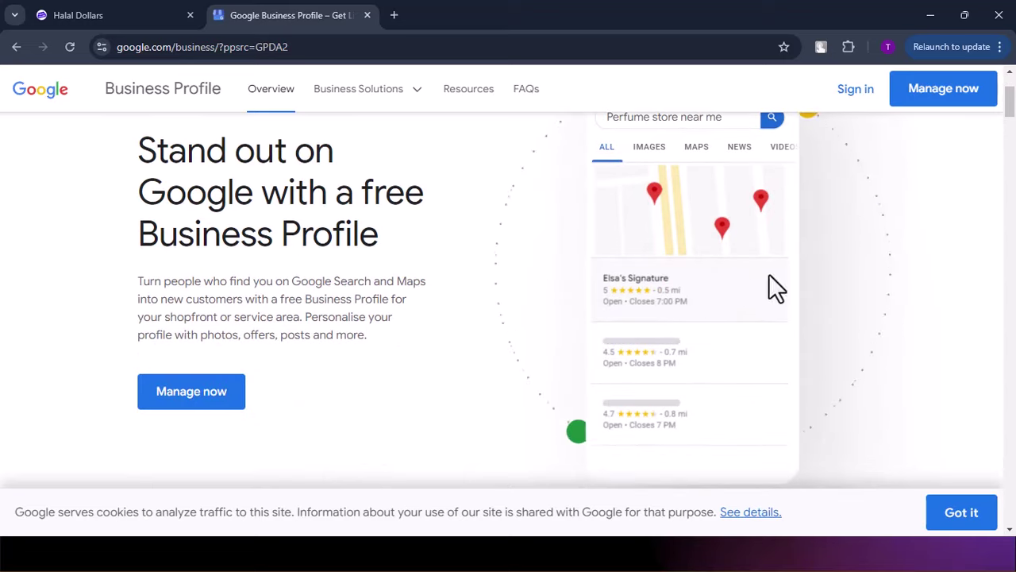
- Scroll the overview page and choose Manage now to start a new business profile
scroll(835, 281, down, 5)
scroll(835, 283, down, 12)
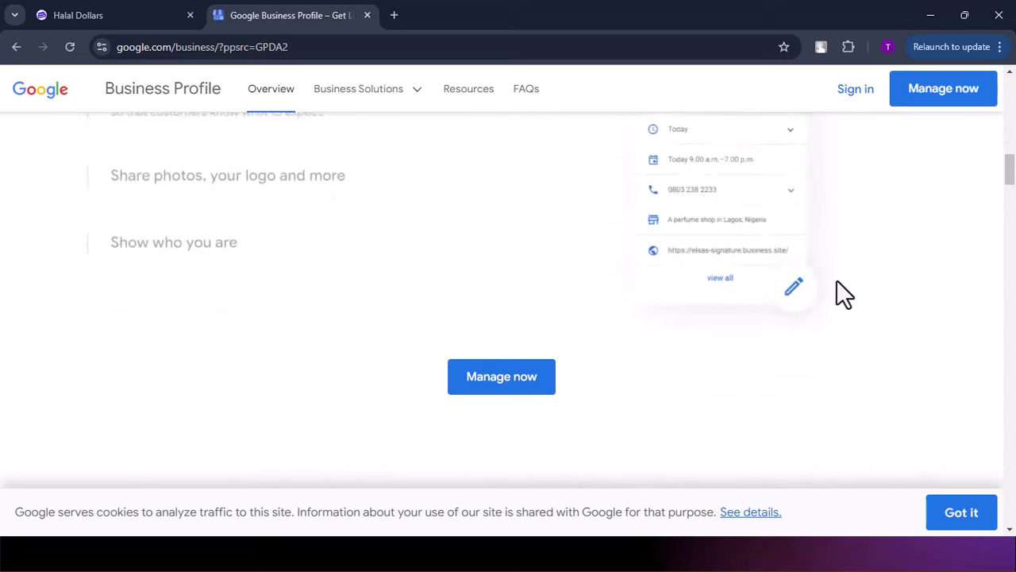
scroll(882, 323, down, 5)
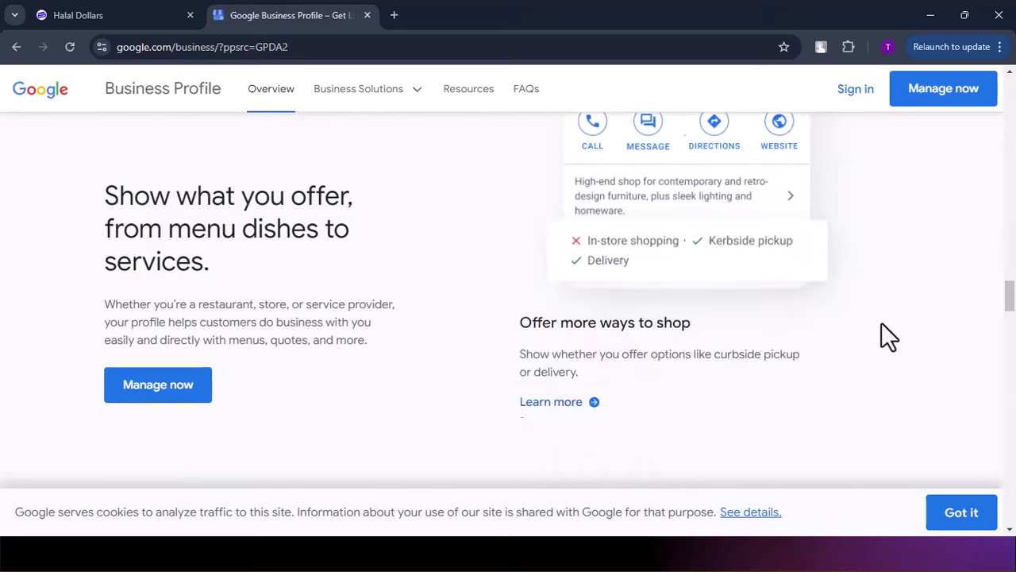
scroll(880, 323, down, 4)
scroll(880, 324, down, 10)
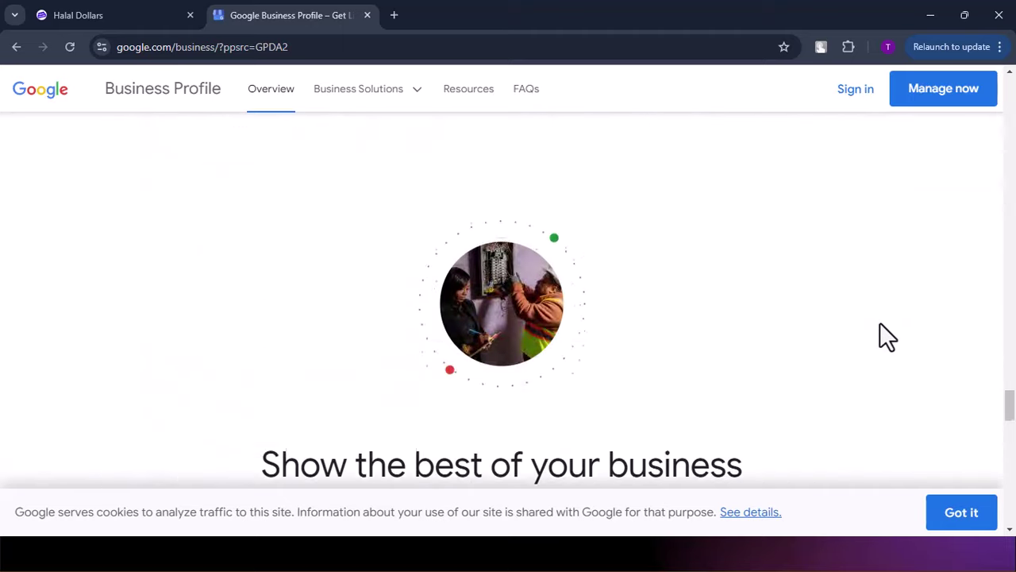
click(944, 92)
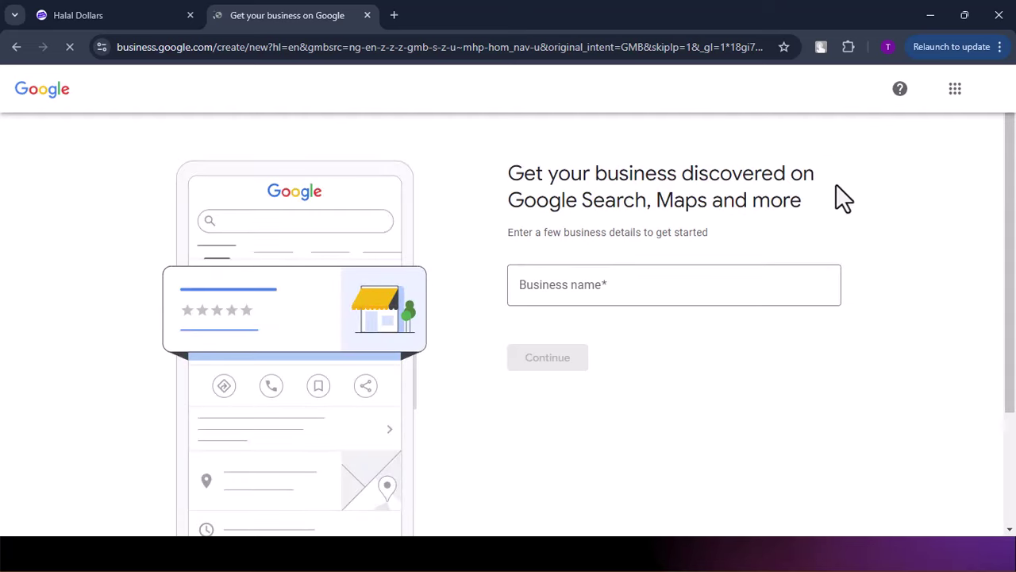
- Enter the owner's name as the business name and create the business under it
click(555, 288)
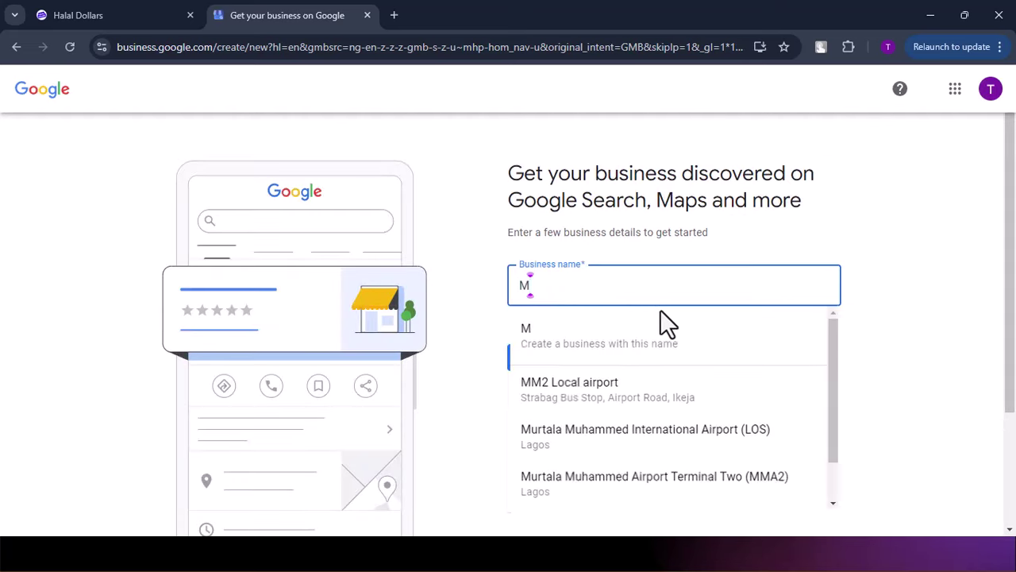
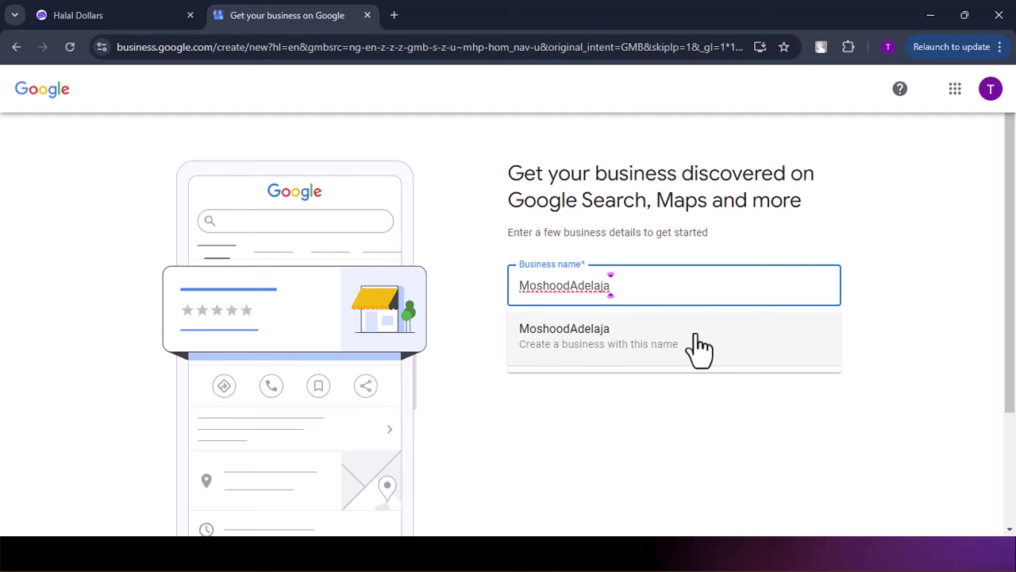
click(590, 347)
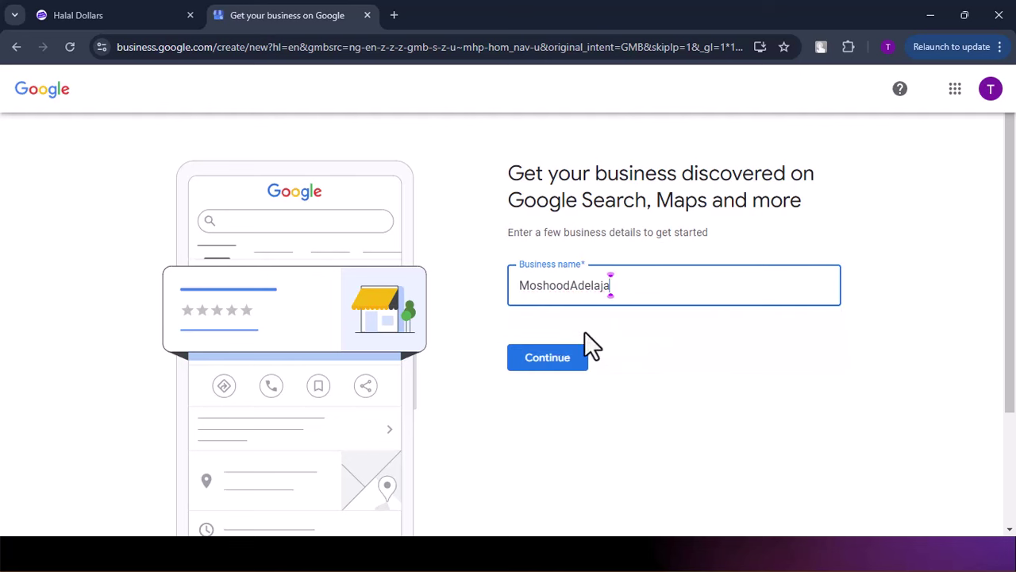
click(545, 359)
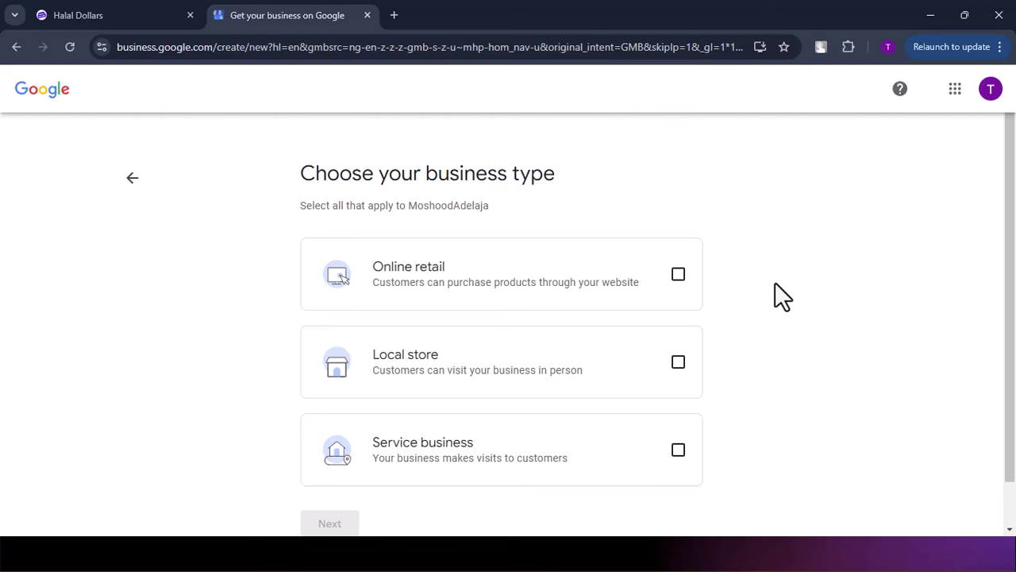
- Mark the business as a service business and move to the category step
scroll(619, 397, down, 1)
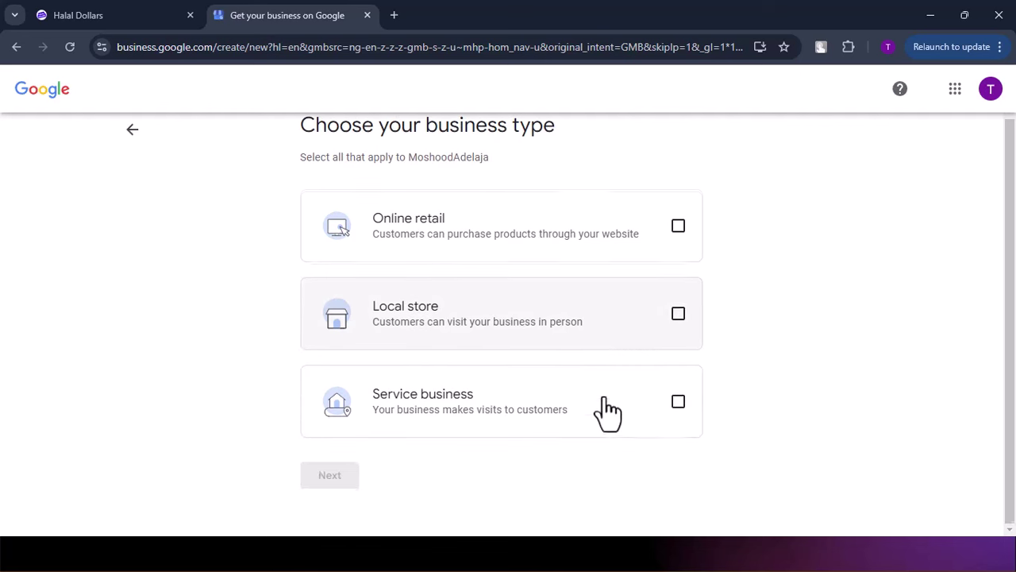
click(678, 403)
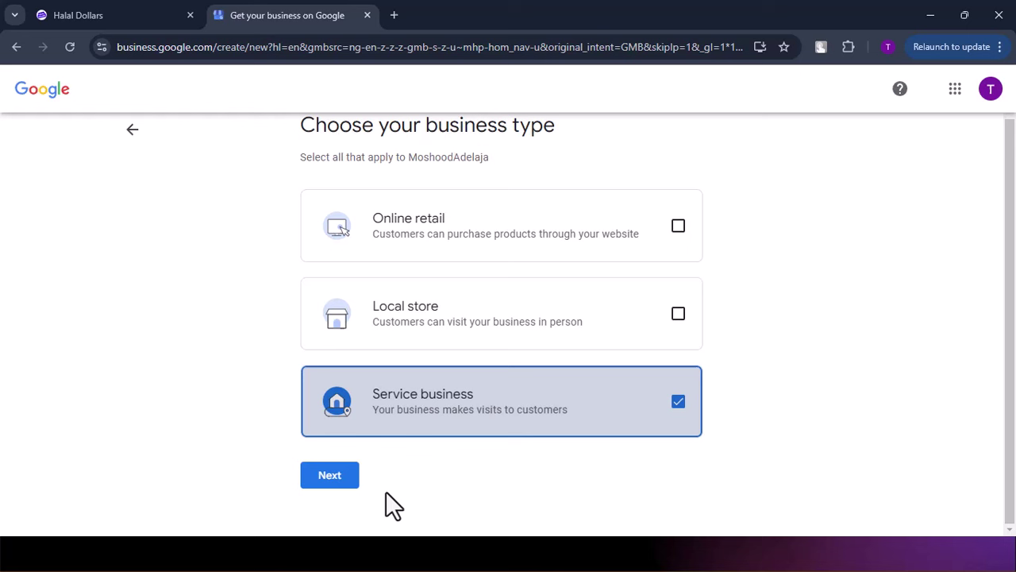
click(325, 476)
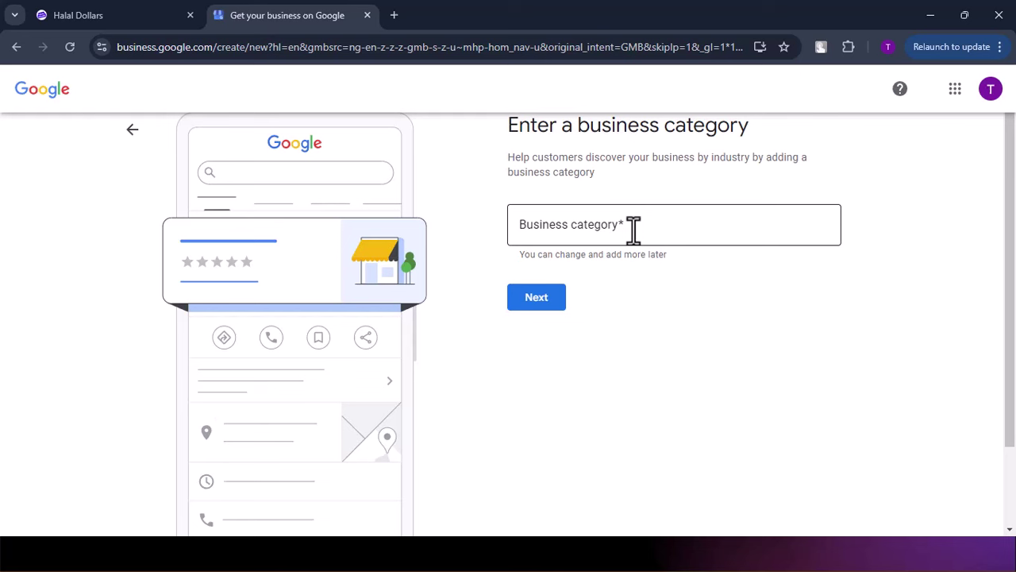
- Search 'writi' and set the business category to Copywriting service
click(633, 228)
text(writi)
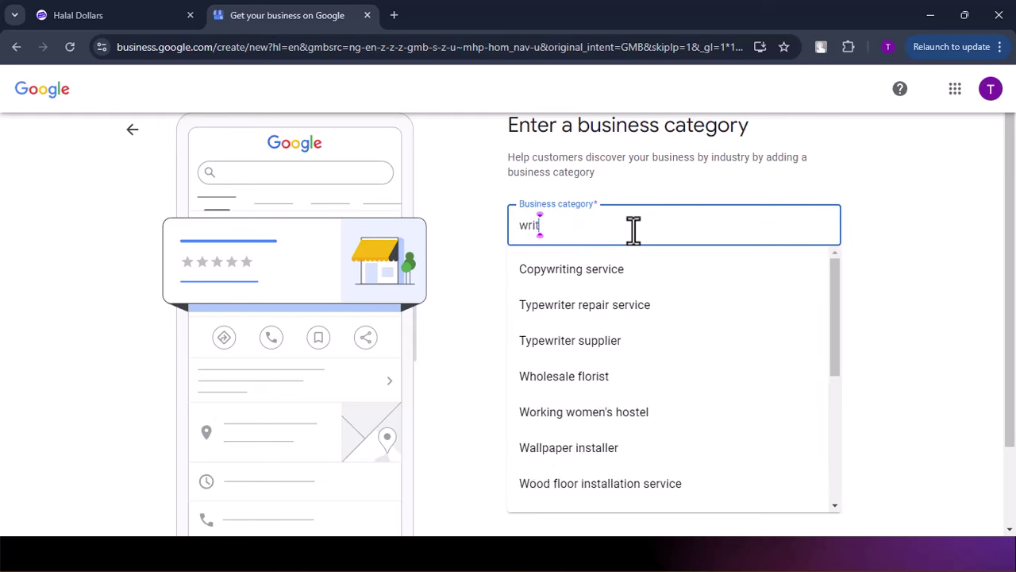
click(558, 271)
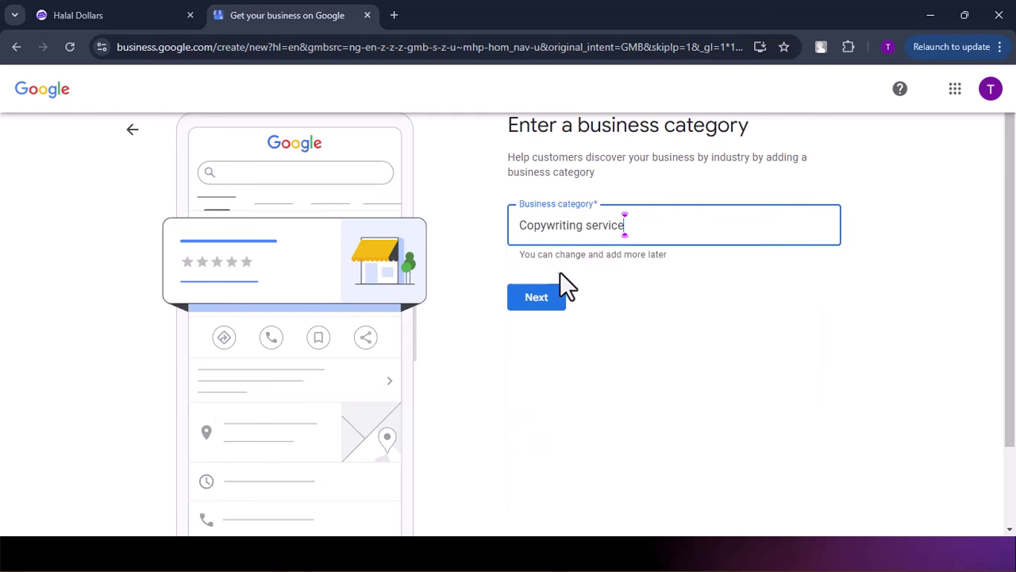
click(540, 301)
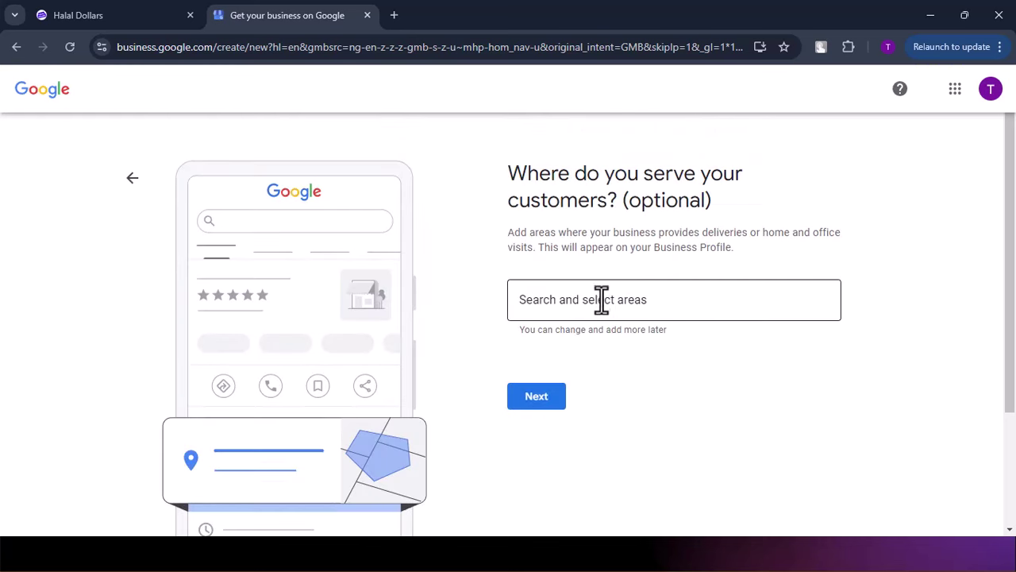
- Skip adding service areas and set the business region to Nigeria
click(601, 299)
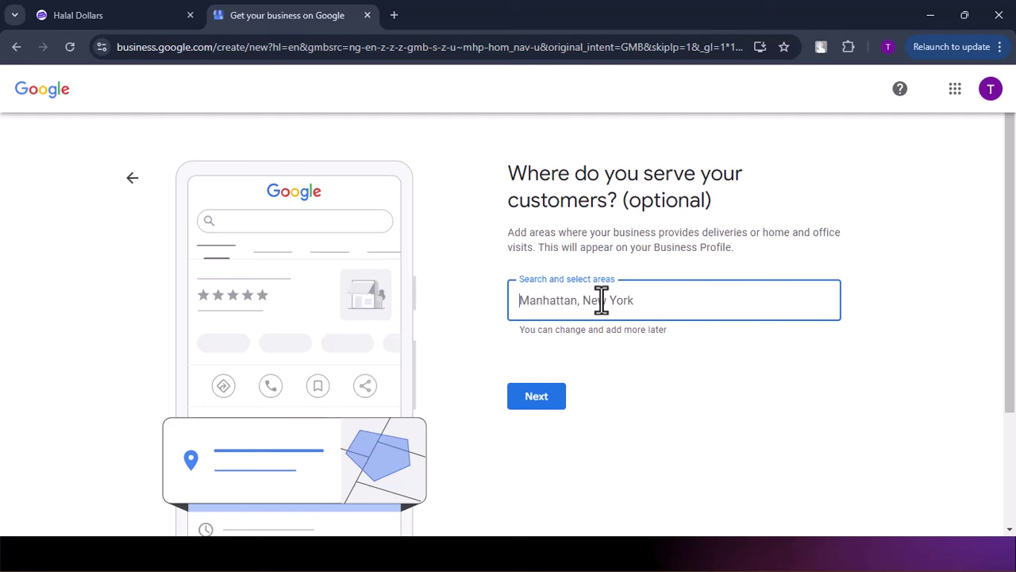
click(548, 408)
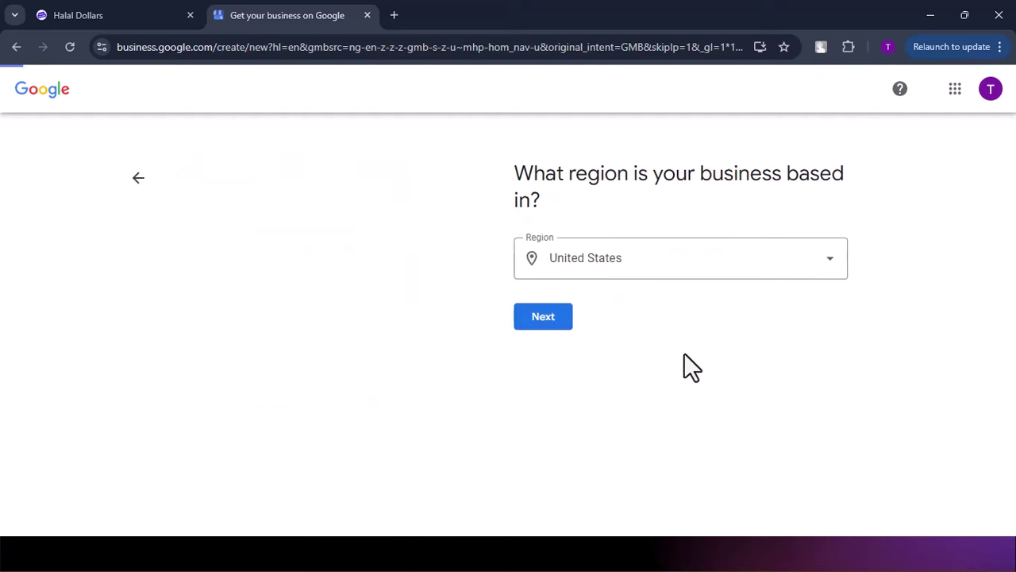
click(625, 268)
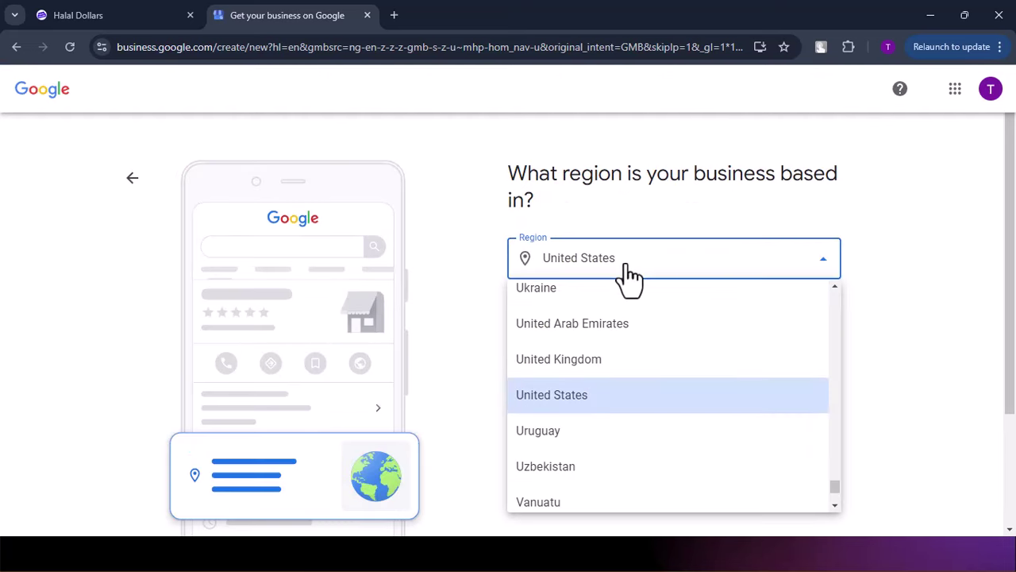
key(n)
key(n)
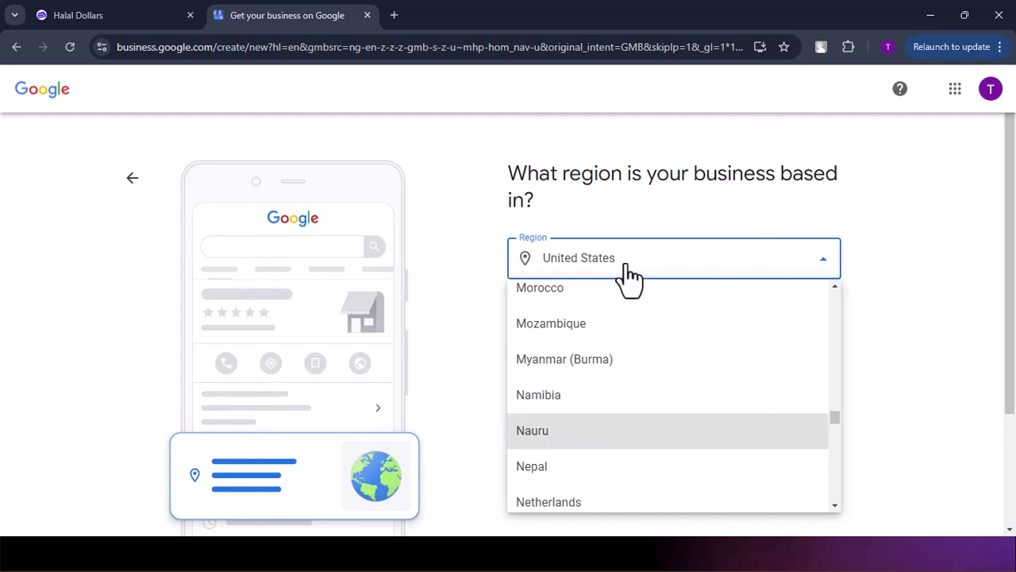
scroll(639, 381, down, 4)
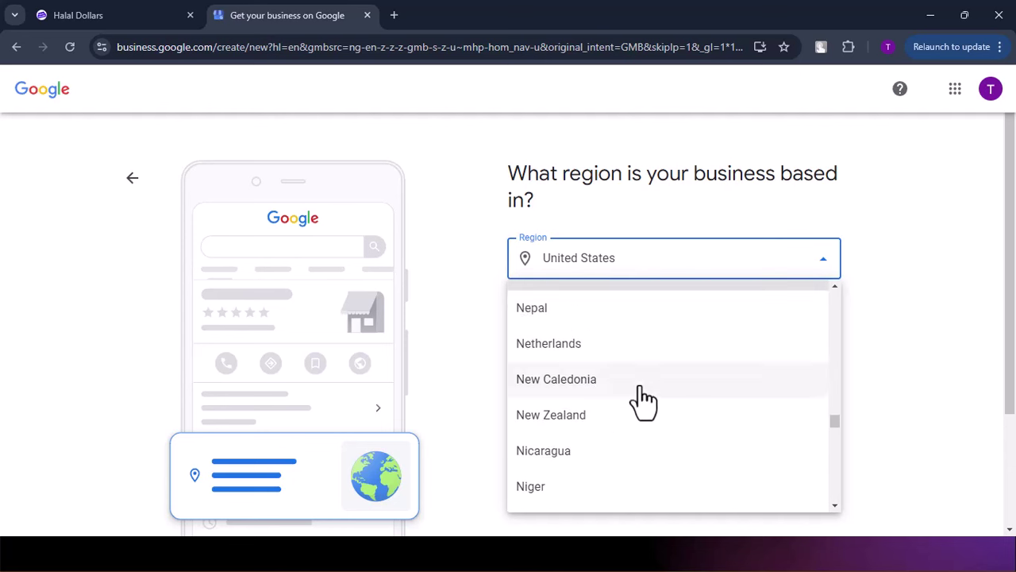
click(556, 392)
click(537, 318)
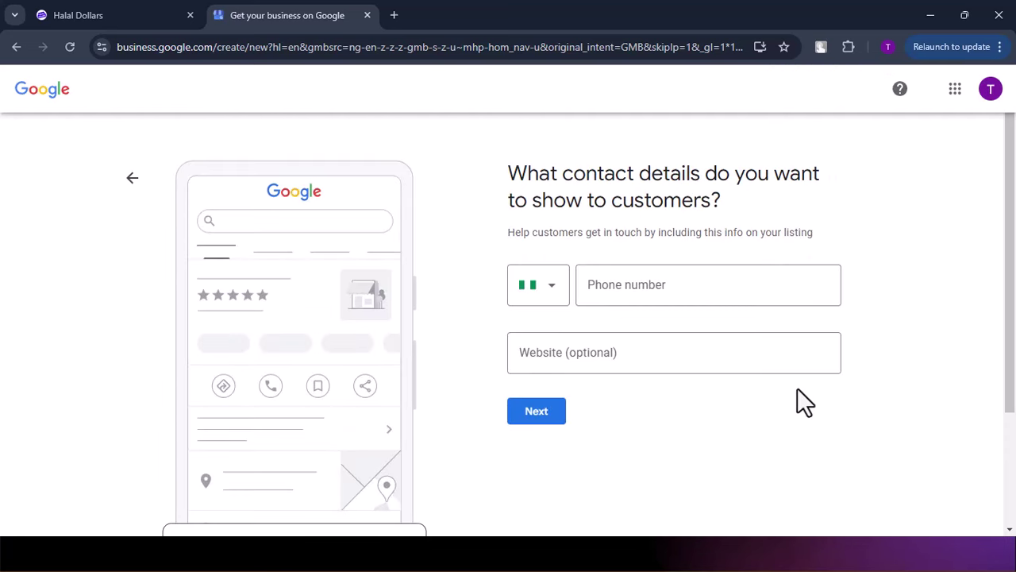
- Paste in the business phone number and website, then continue past the map introduction page
click(624, 288)
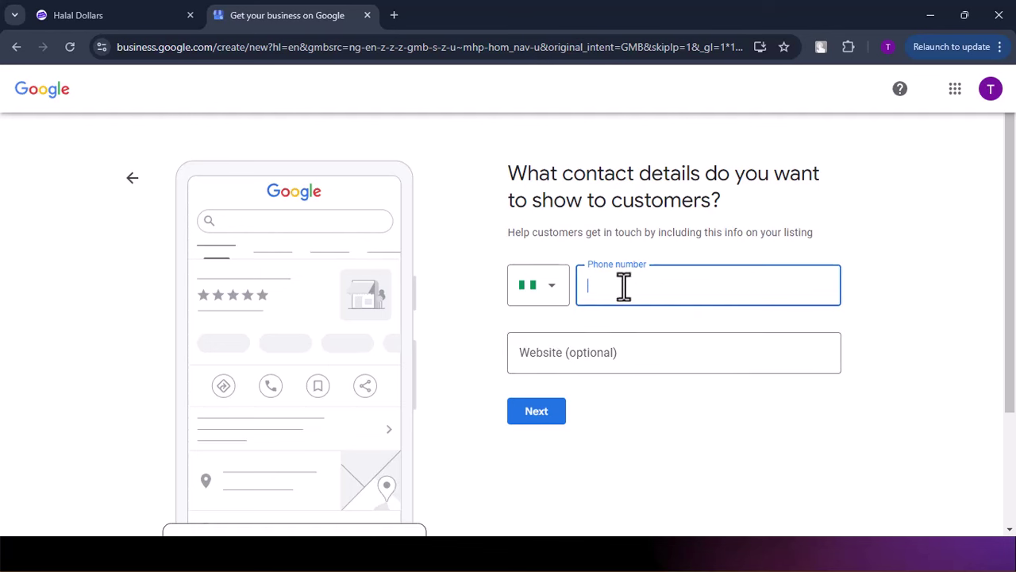
click(598, 358)
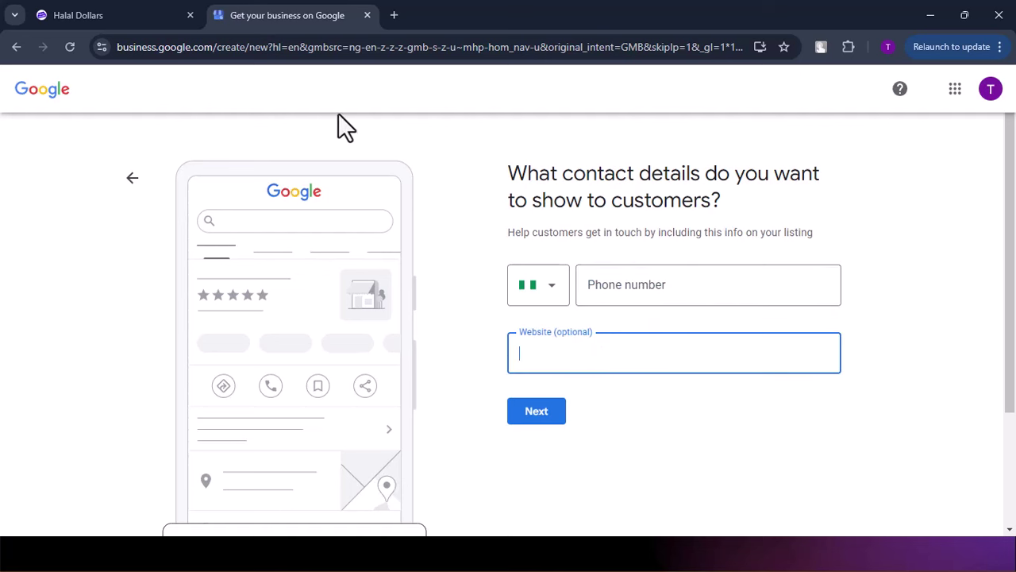
click(584, 300)
key(ctrl+v)
key(Tab)
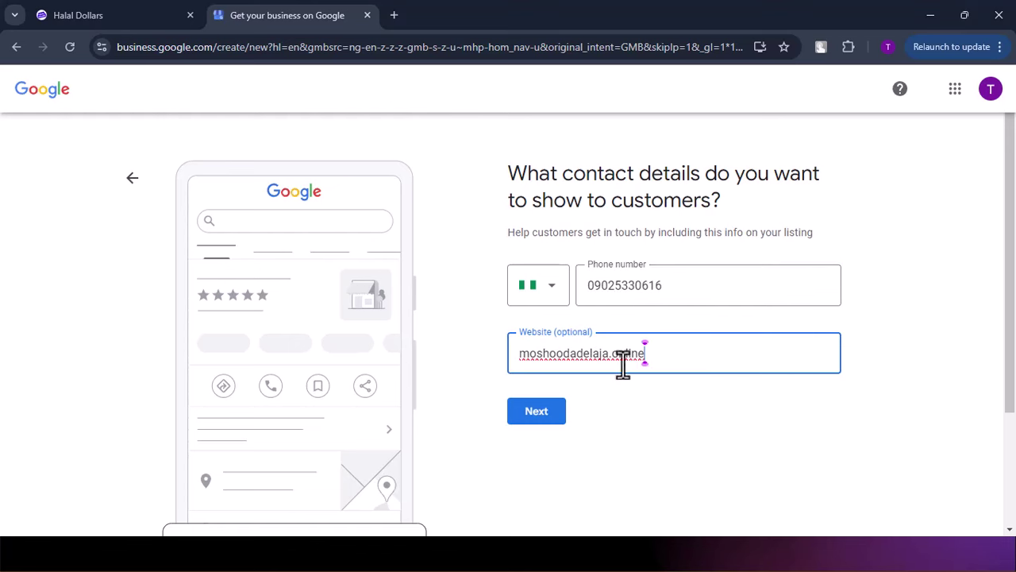
click(543, 412)
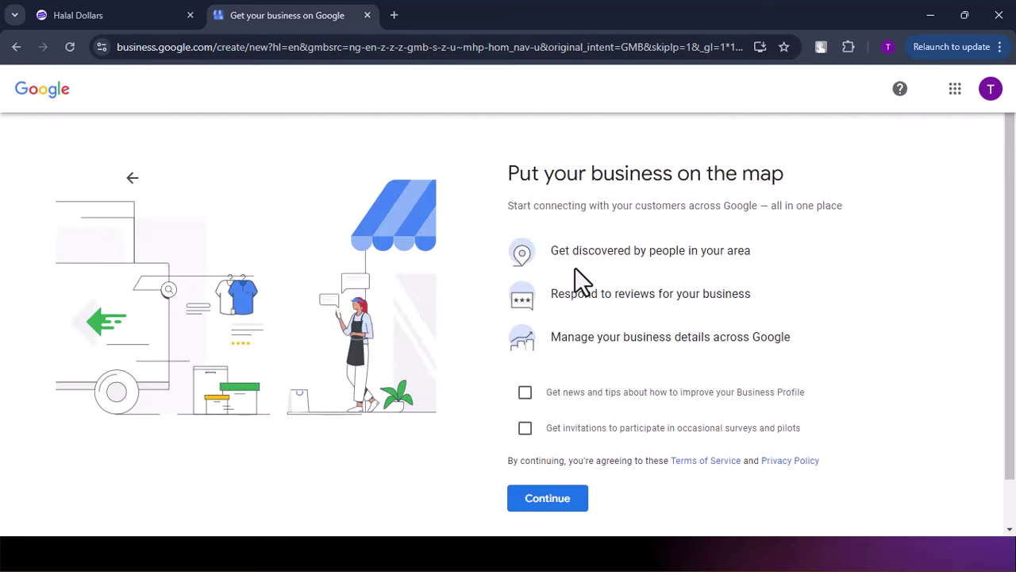
scroll(574, 266, down, 1)
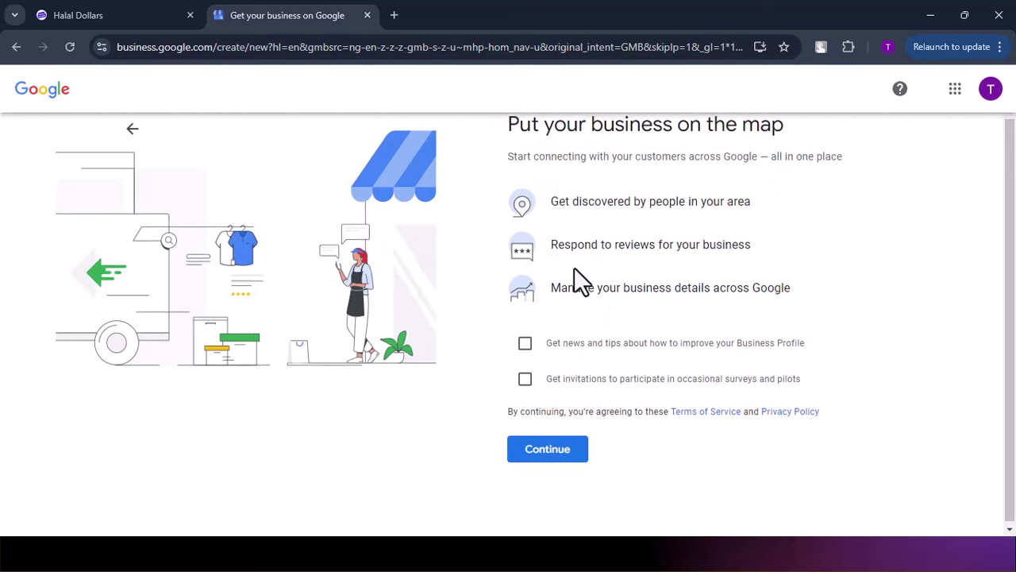
click(560, 447)
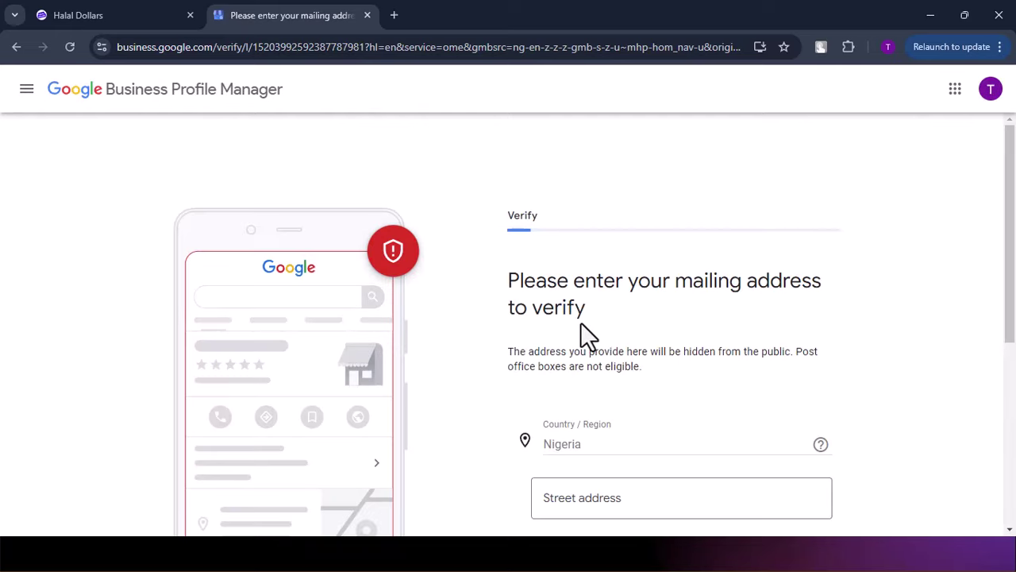
- Fill the street address from the saved Chrome autofill address
scroll(581, 321, down, 5)
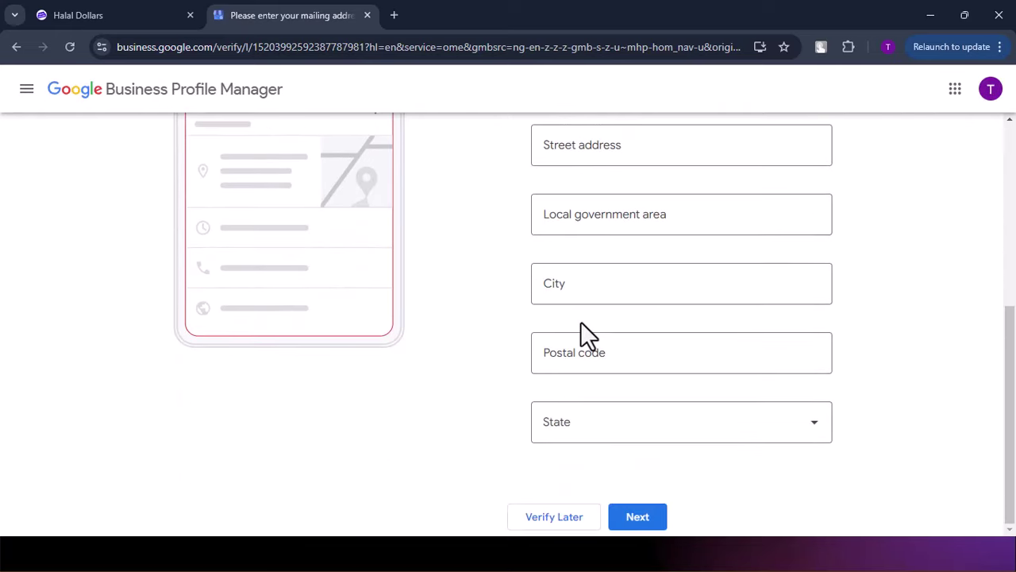
scroll(721, 361, up, 3)
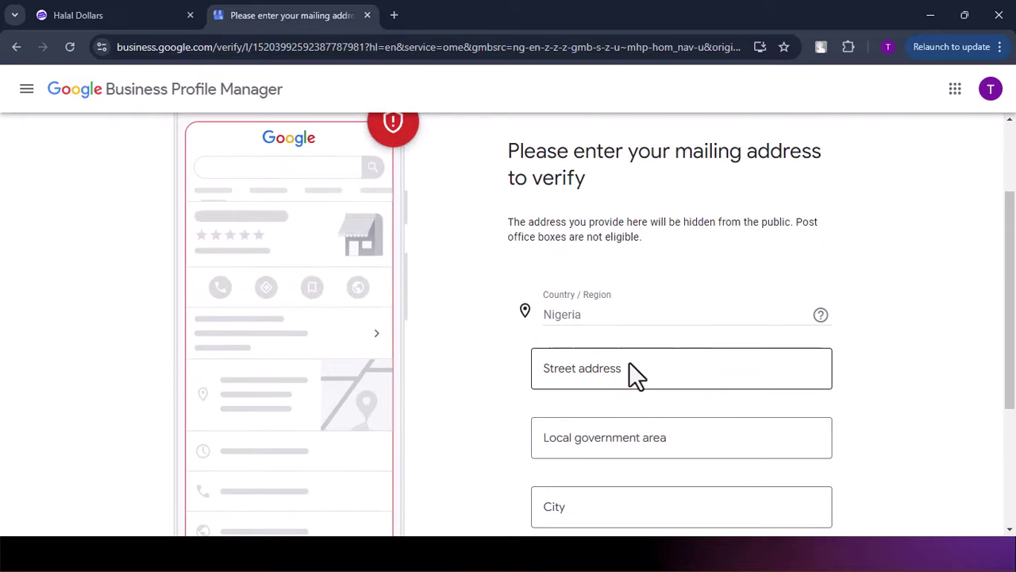
scroll(483, 209, down, 3)
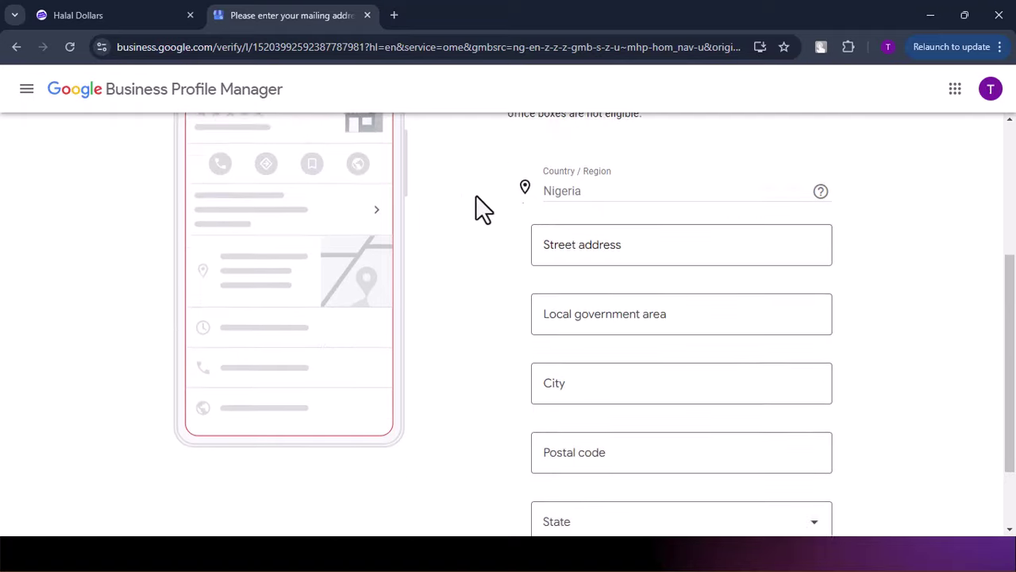
scroll(596, 217, up, 1)
click(596, 219)
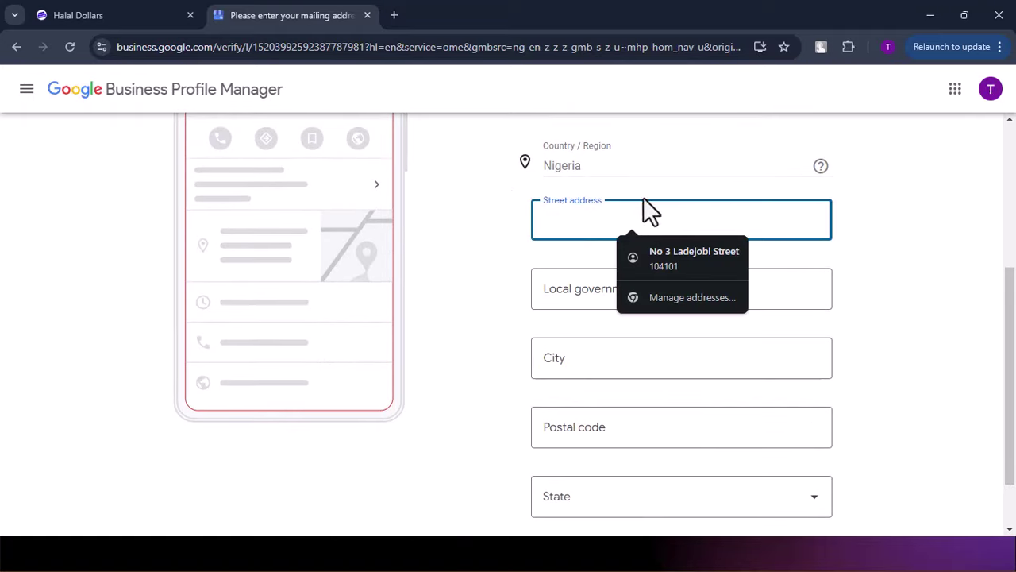
click(654, 251)
scroll(749, 342, down, 2)
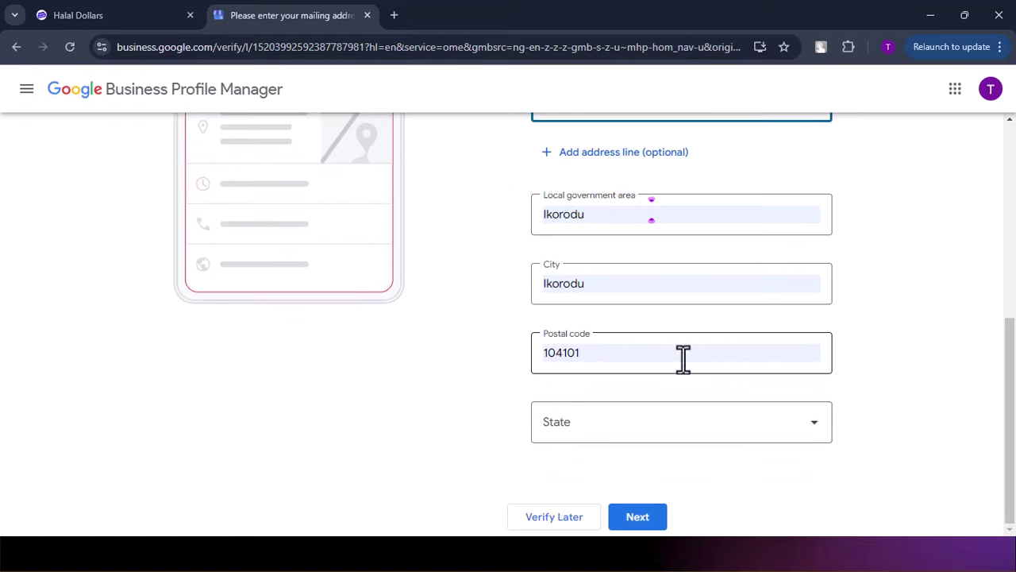
- Set the state to Lagos and submit the mailing address
click(640, 436)
scroll(636, 326, down, 3)
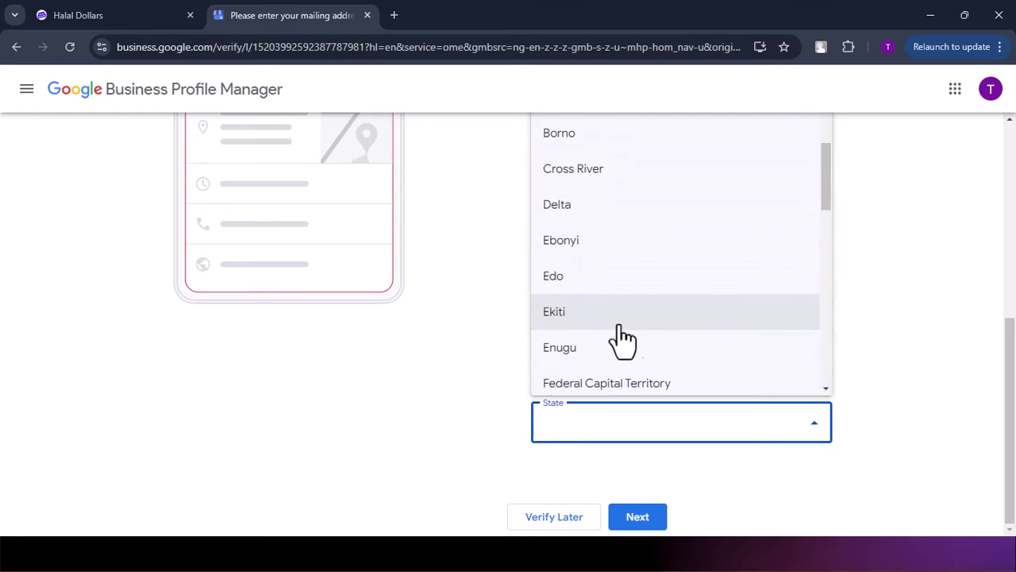
scroll(623, 337, down, 2)
key(l)
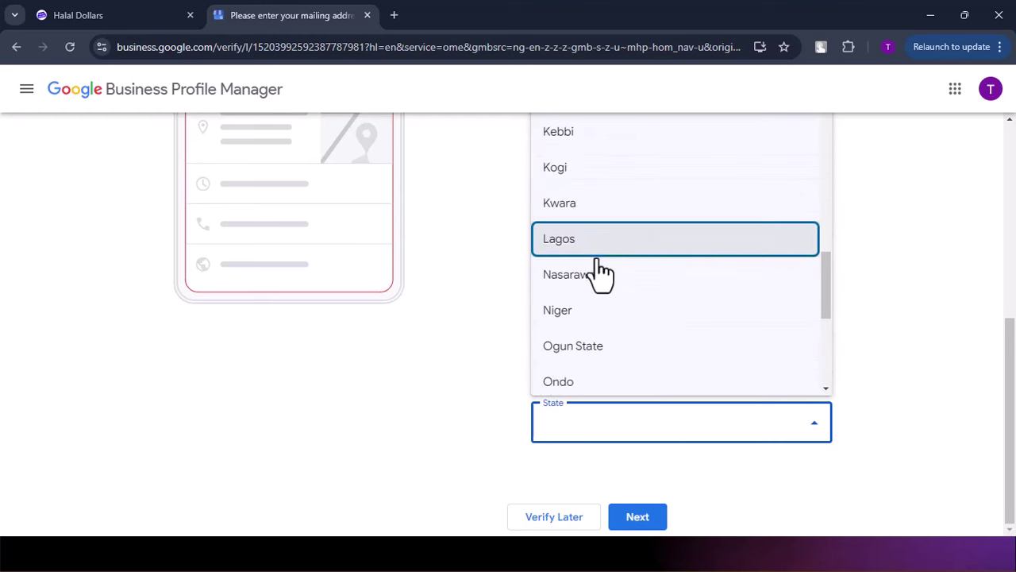
key(Return)
click(635, 520)
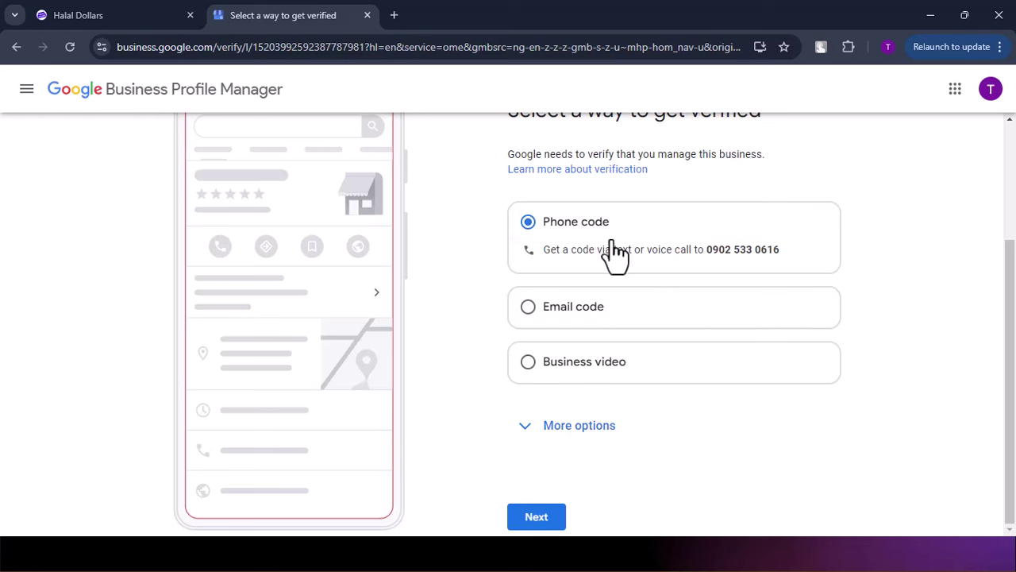
- Select Email code as the verification method, highlighting the business email domain it uses
click(620, 318)
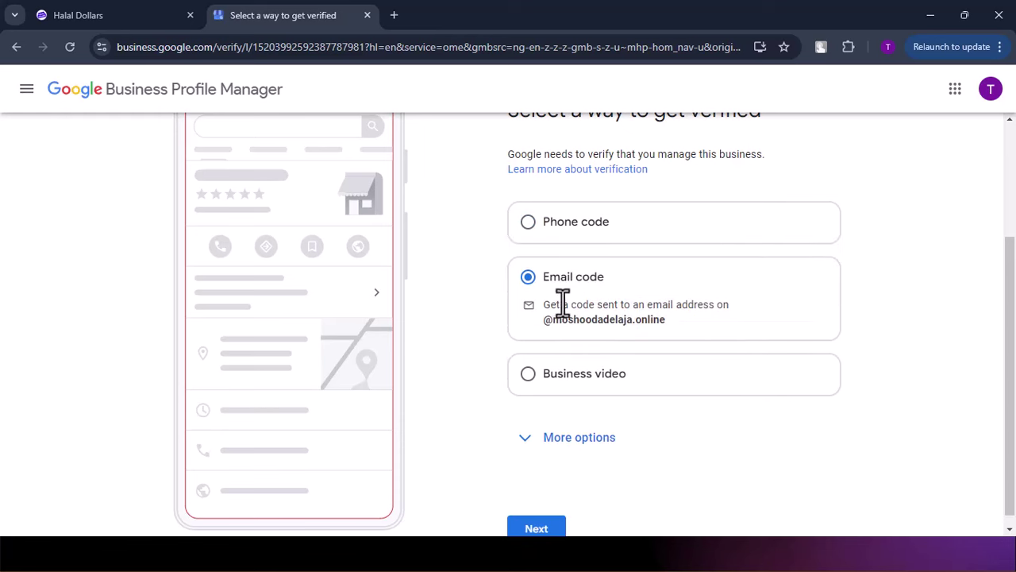
drag(545, 304, 707, 306)
mouse_move(556, 322)
mouse_down()
mouse_move(679, 320)
mouse_move(546, 320)
mouse_move(545, 332)
mouse_move(551, 320)
mouse_up()
click(691, 319)
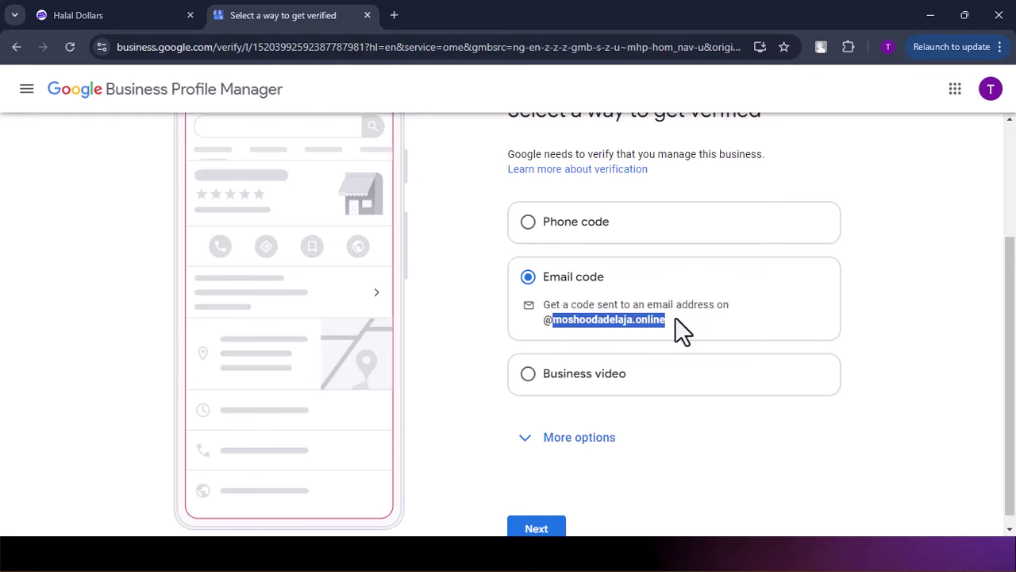
drag(673, 320, 561, 321)
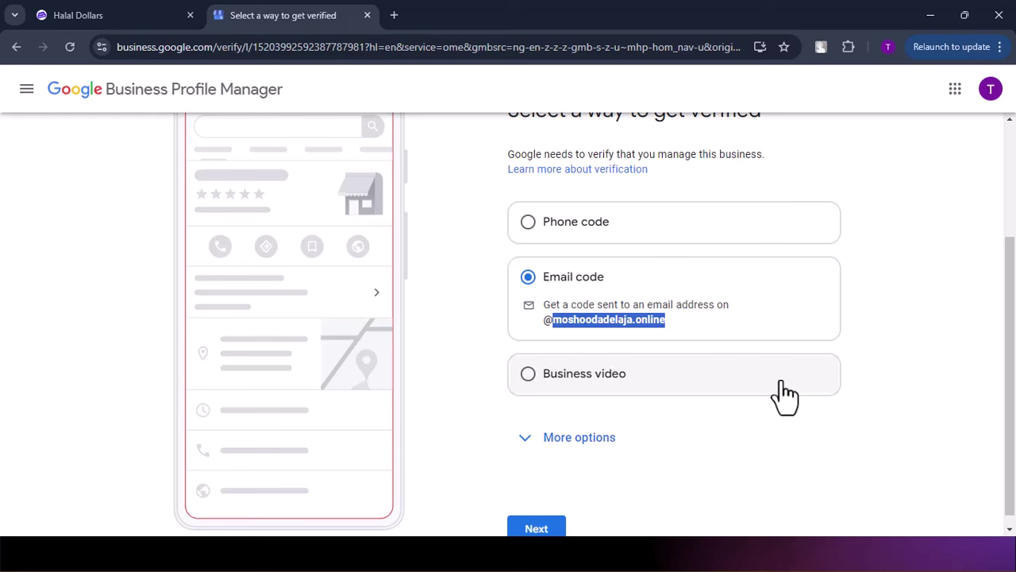
click(671, 290)
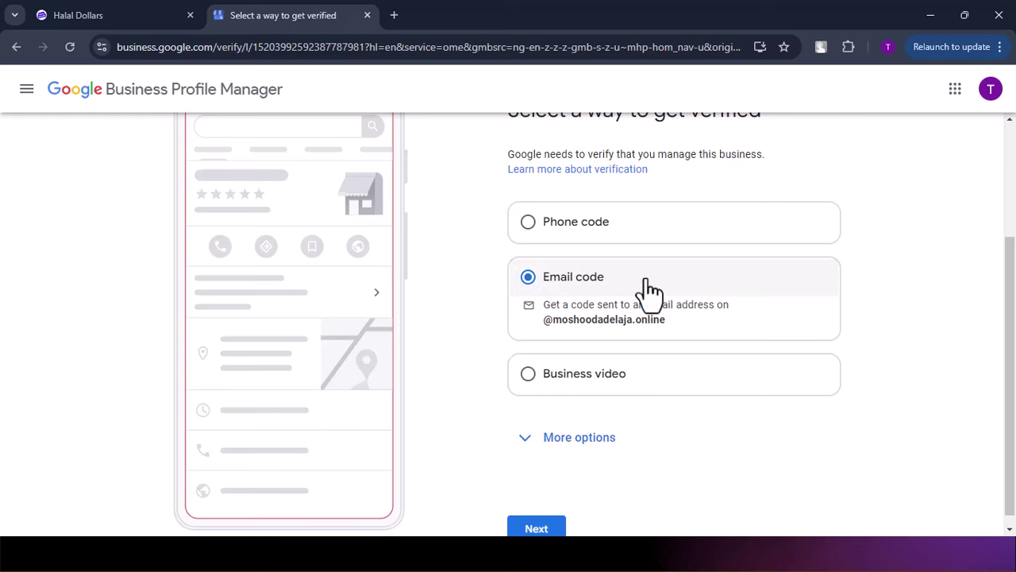
scroll(648, 291, down, 1)
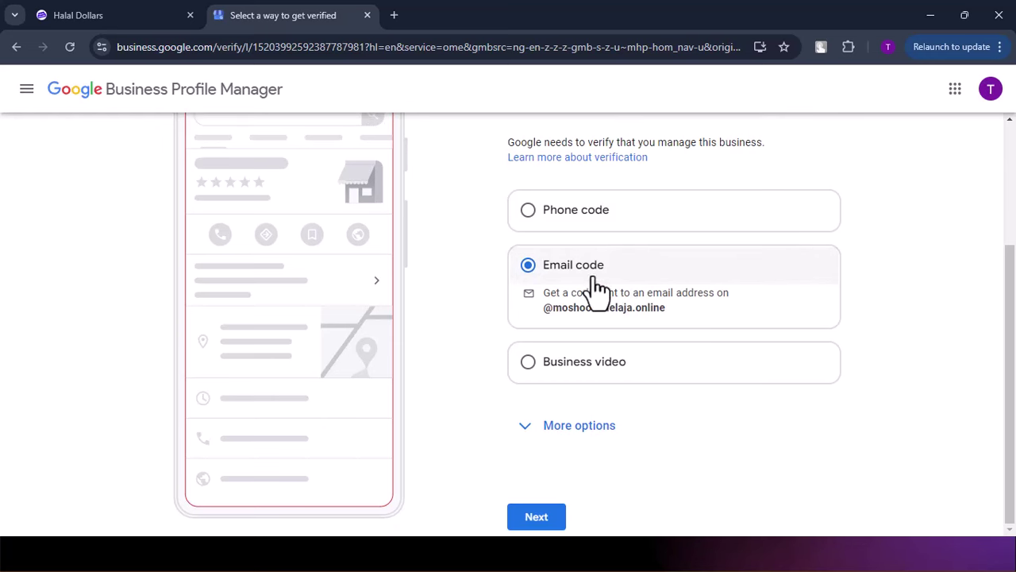
click(534, 518)
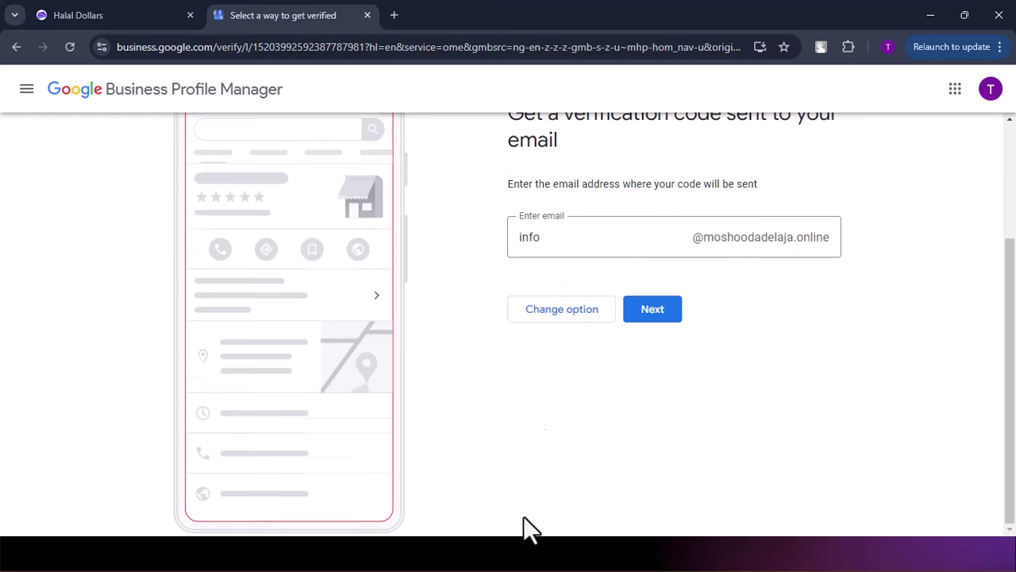
click(568, 240)
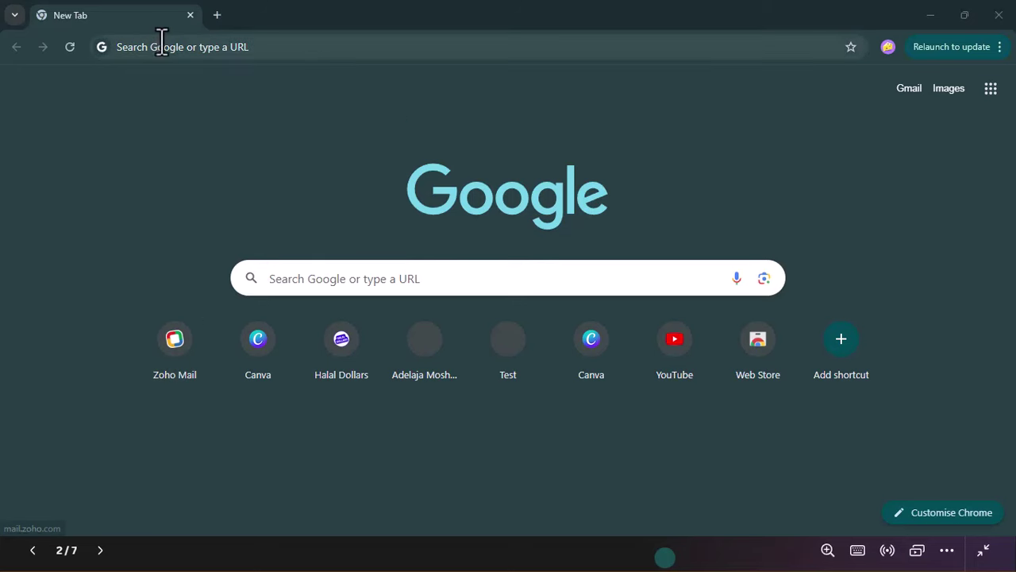
- Go to mail.zoho.com in a new tab and open the Zoho sign-in page
click(162, 47)
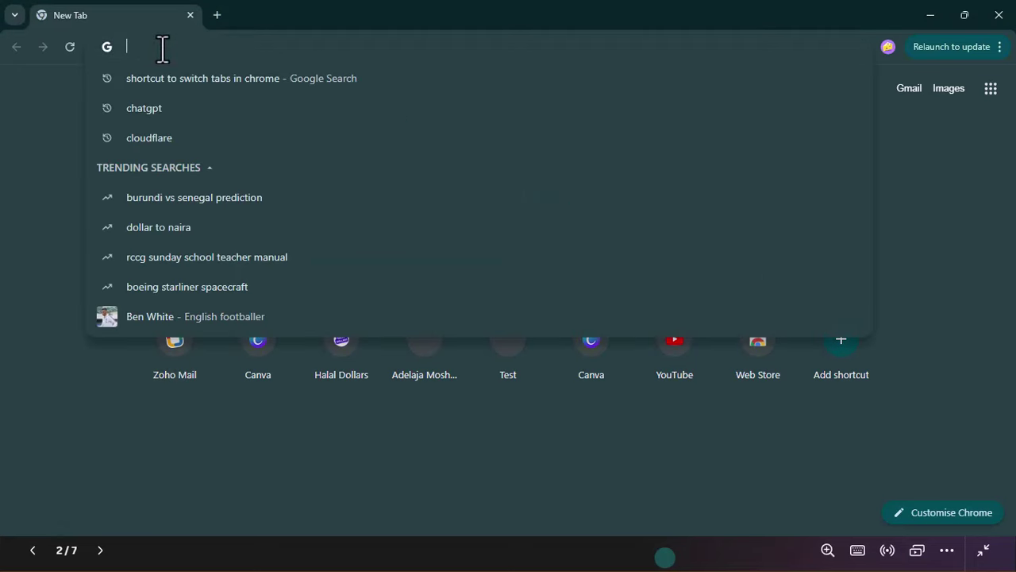
text(mail.zoho.com)
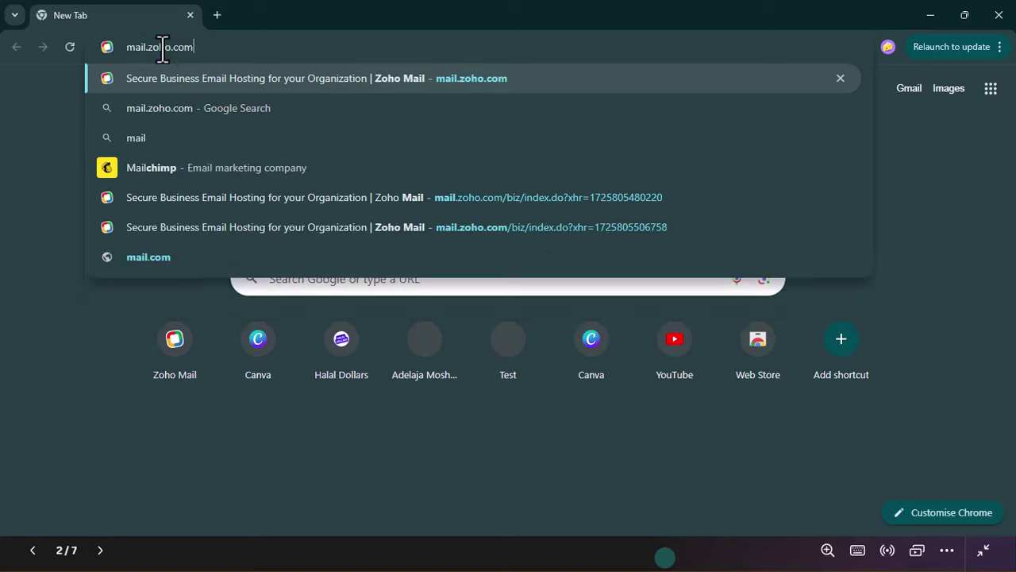
key(Return)
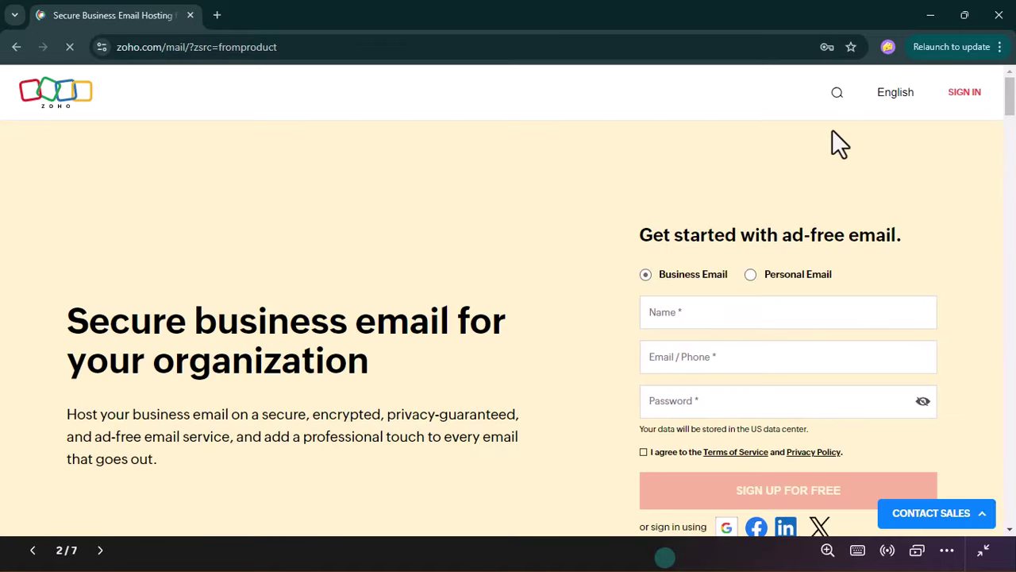
click(966, 102)
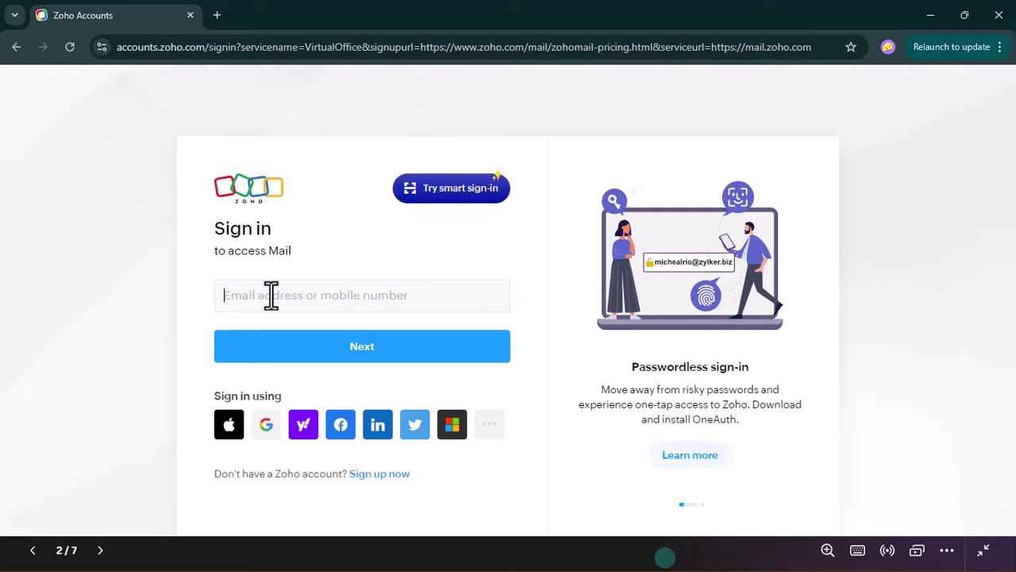
- Sign in with the saved account e-mail and password, postponing multi-factor setup
click(272, 295)
click(317, 341)
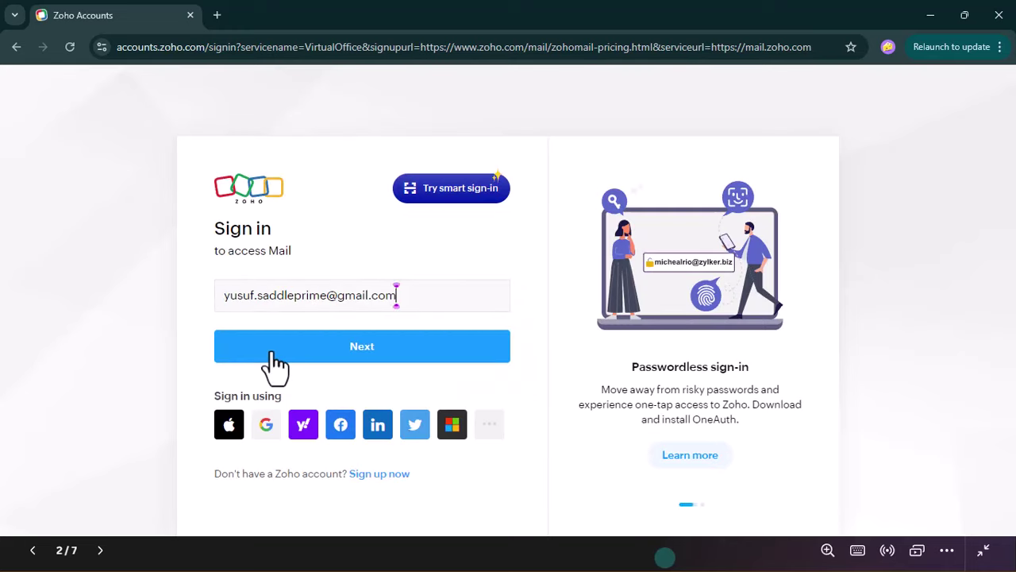
click(272, 367)
click(312, 344)
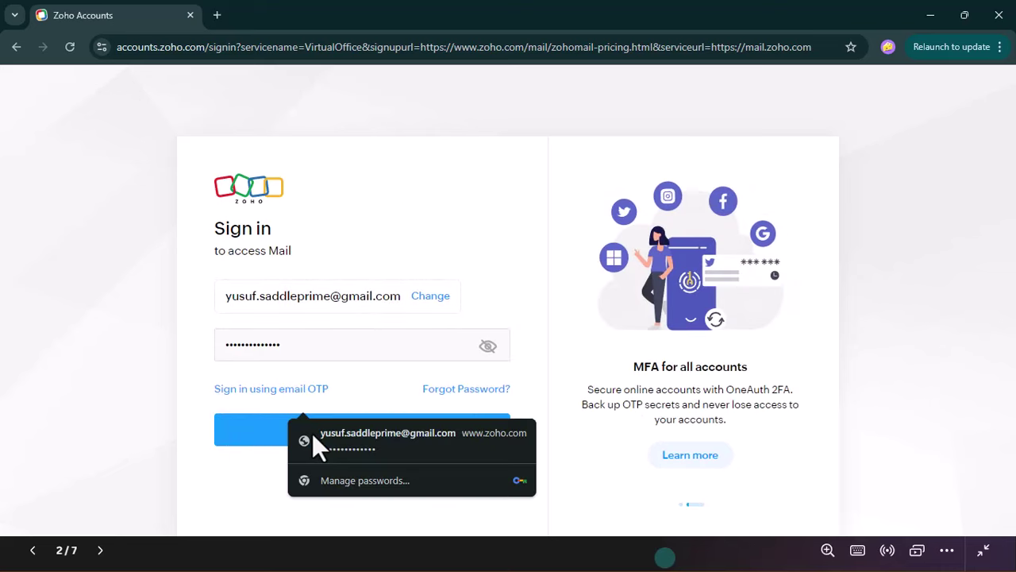
click(236, 429)
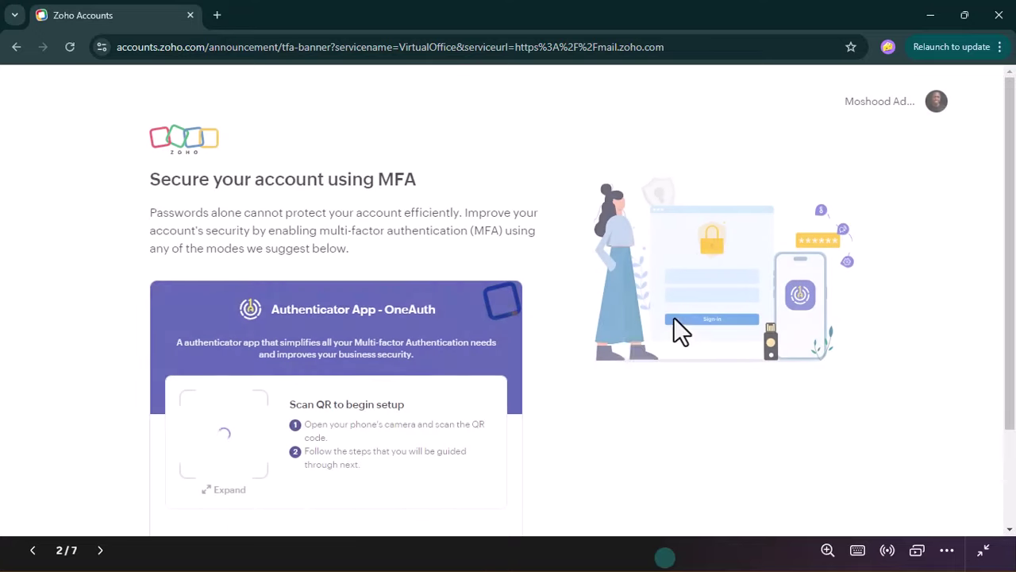
scroll(615, 357, down, 3)
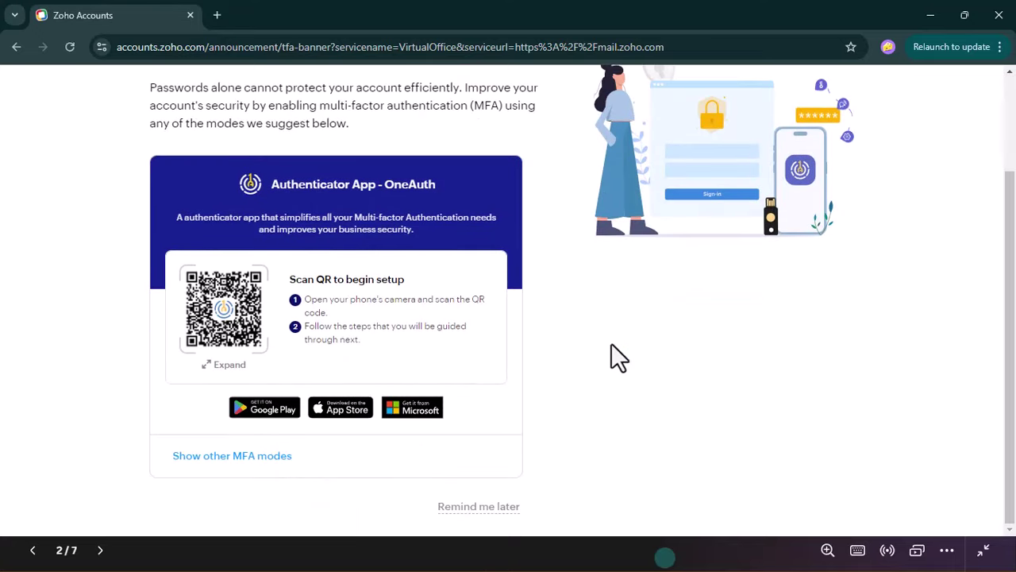
click(475, 508)
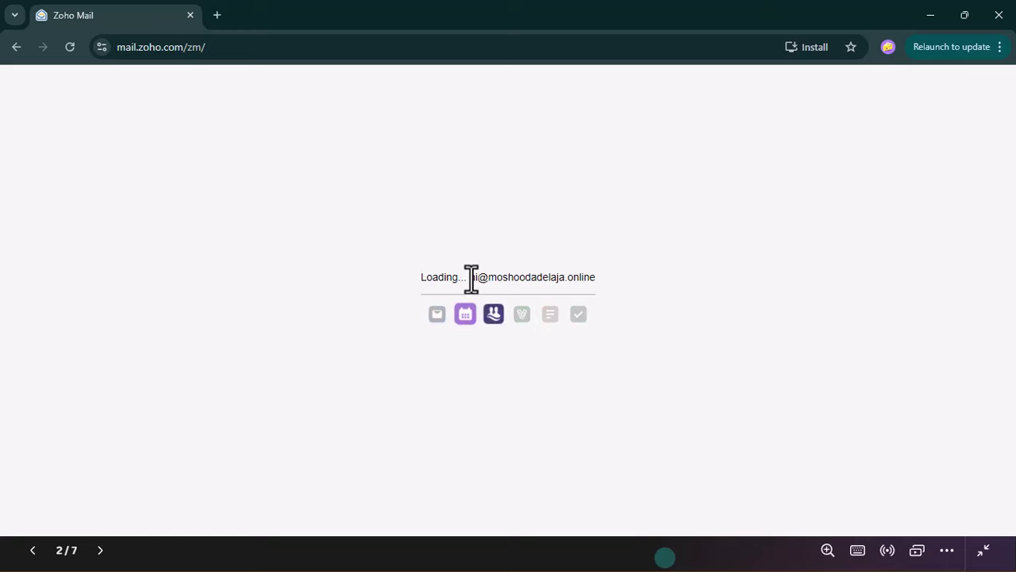
- Switch from the empty Zoho inbox back to the Google verification email page
drag(472, 281, 477, 278)
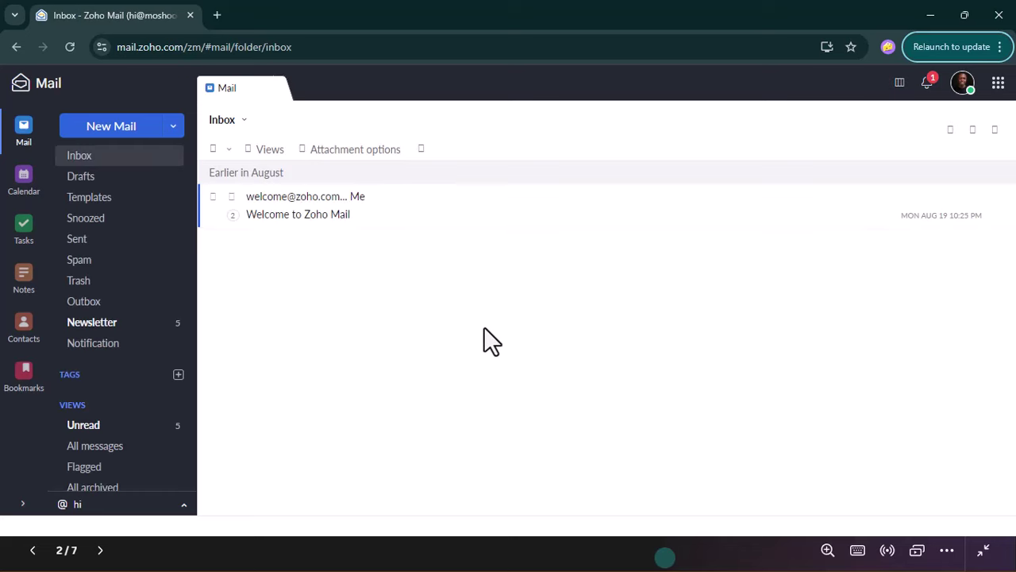
key(alt+Tab)
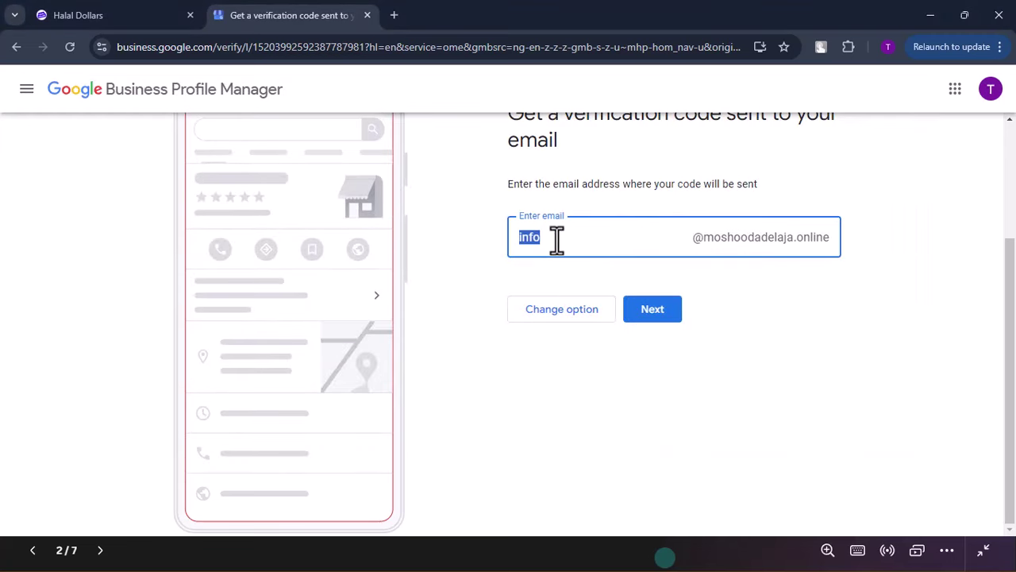
- Send the verification code to the business email, then switch to Zoho Mail
click(644, 315)
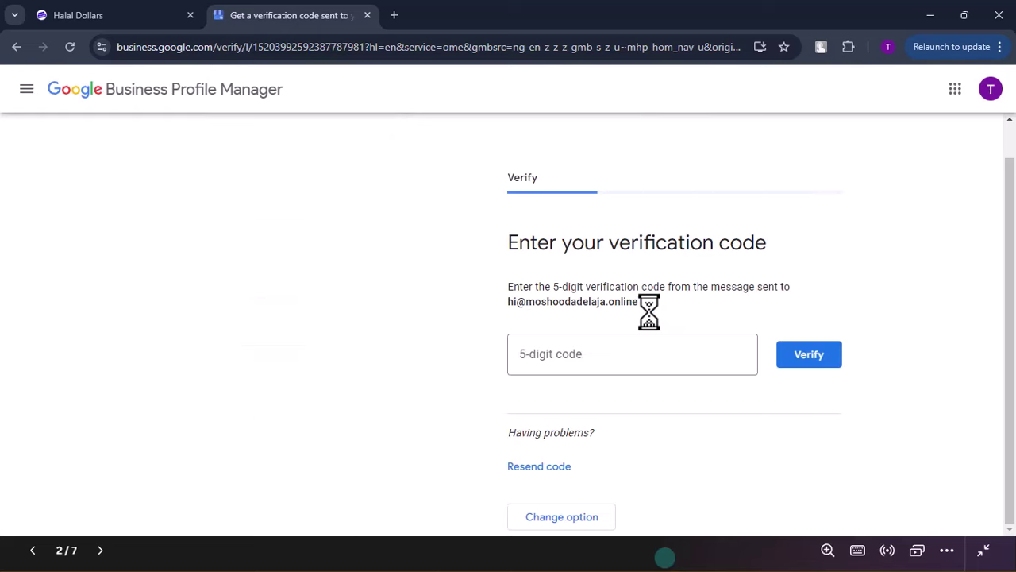
scroll(587, 346, down, 1)
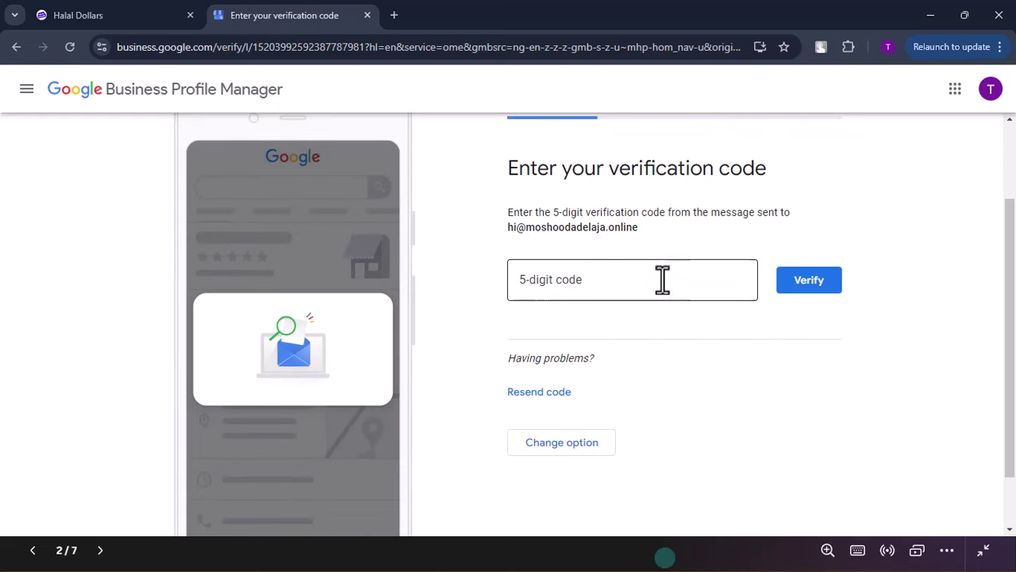
key(alt+Tab)
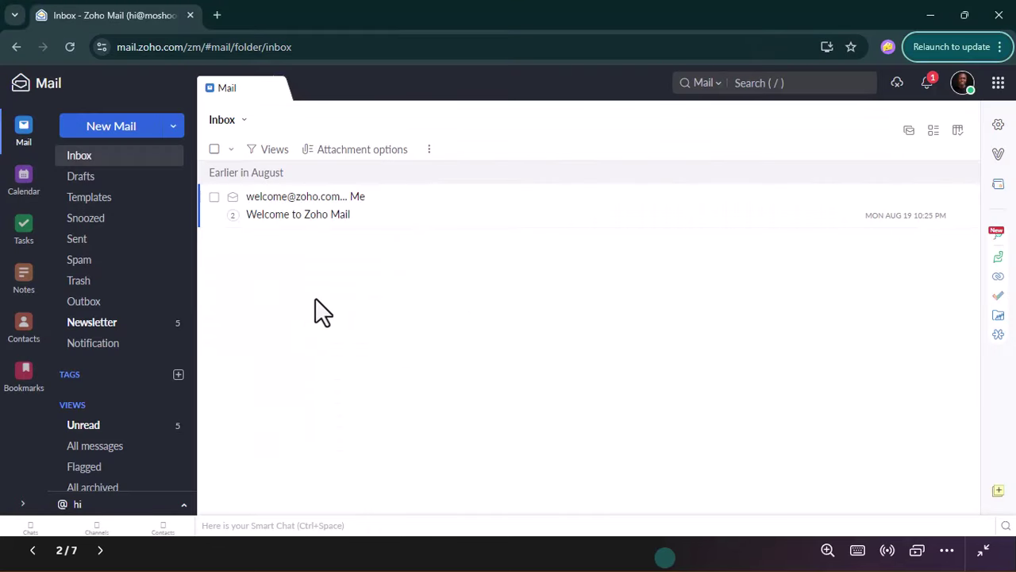
- Search the Inbox, Notification, Newsletter and Spam folders in Zoho Mail for Google's verification email
click(124, 156)
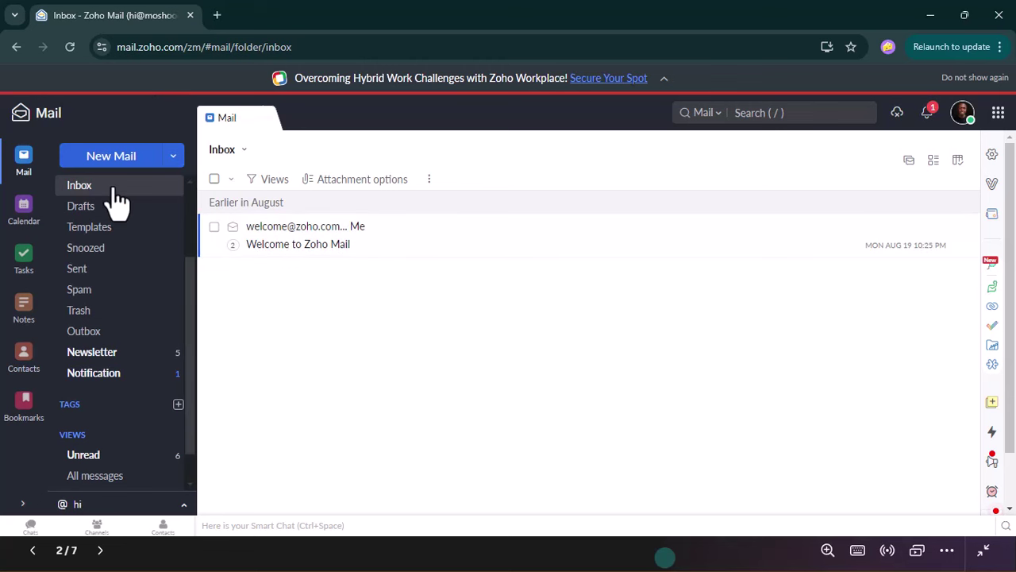
click(383, 248)
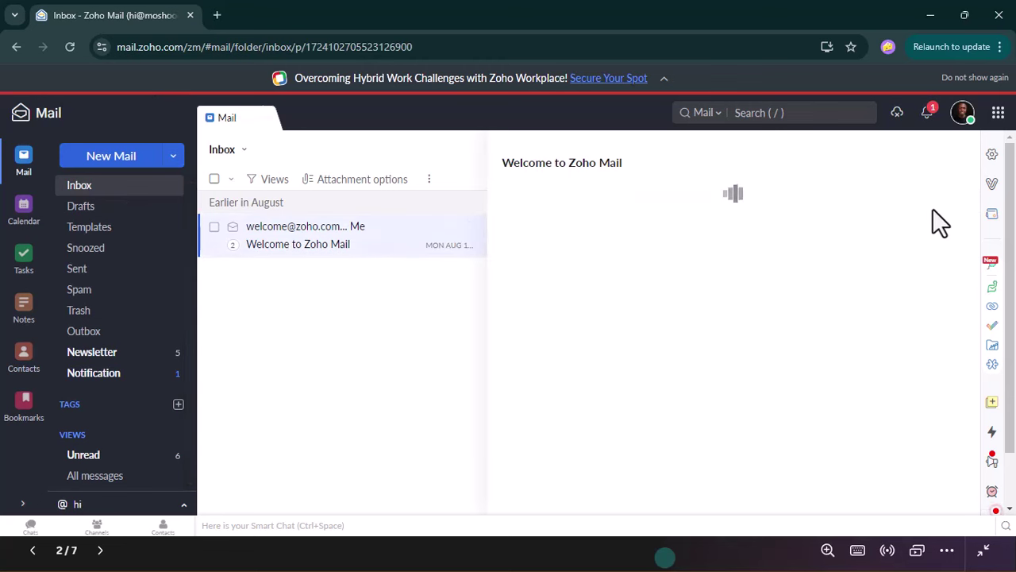
click(376, 242)
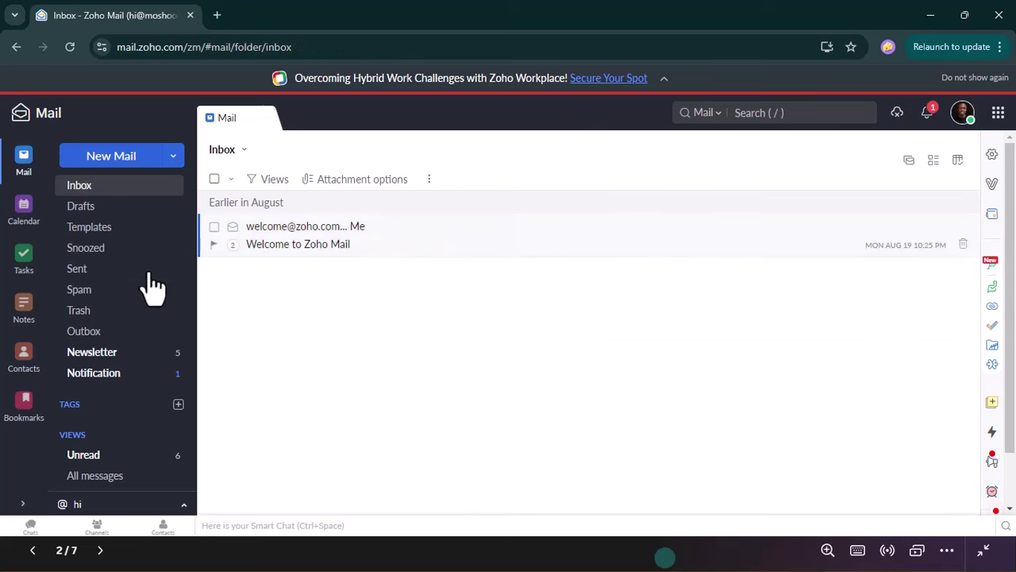
click(118, 374)
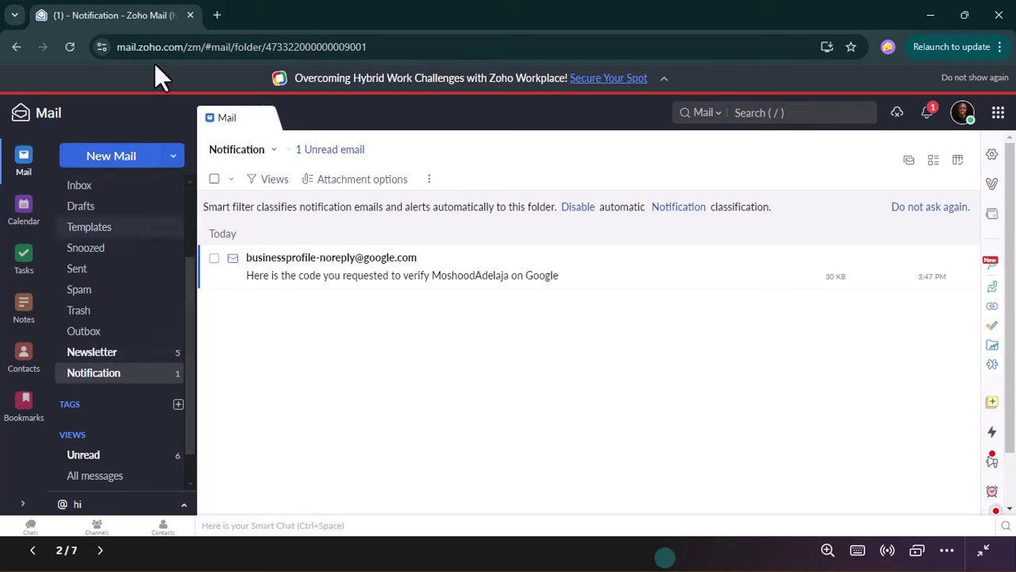
click(96, 187)
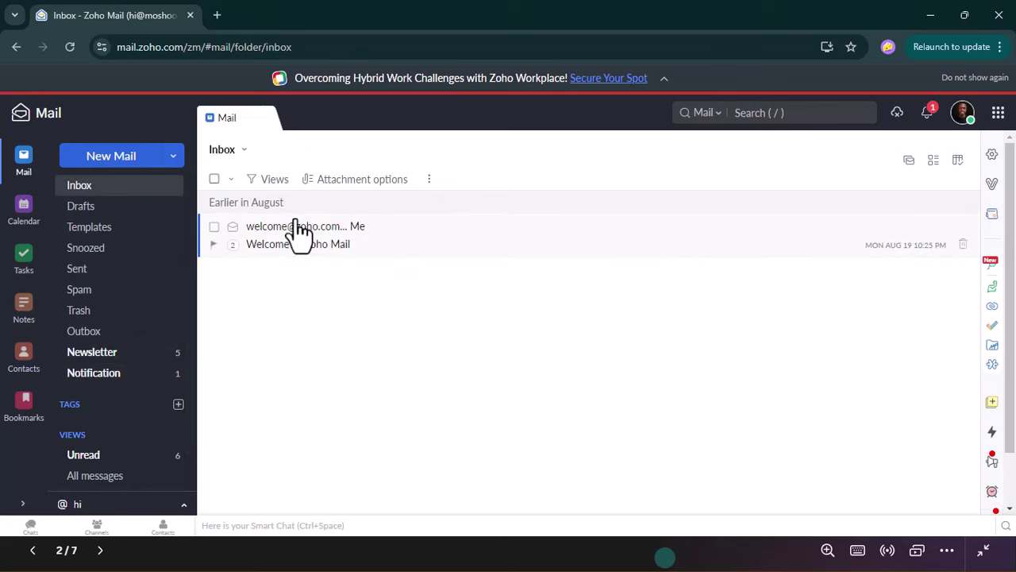
click(112, 376)
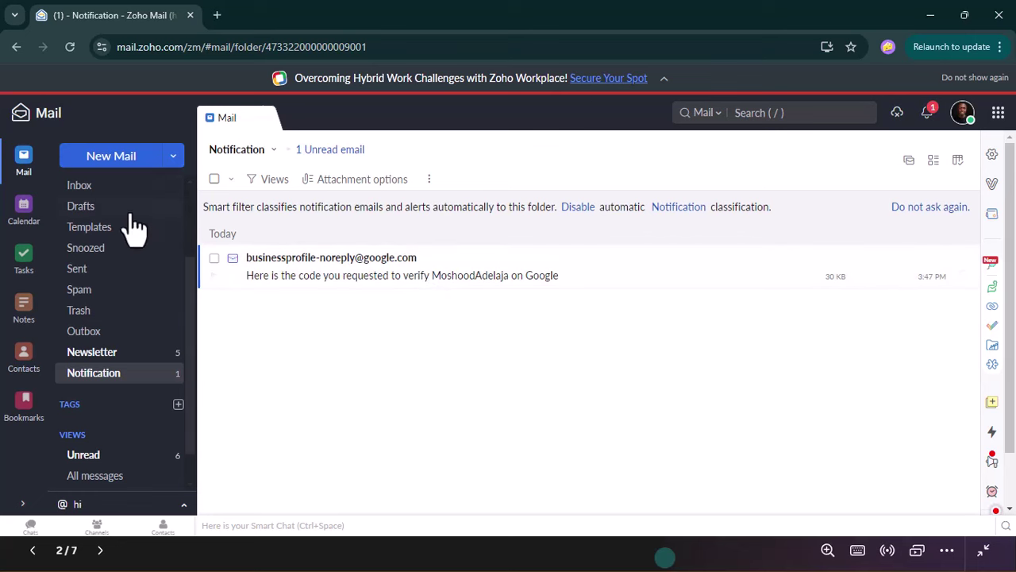
click(121, 185)
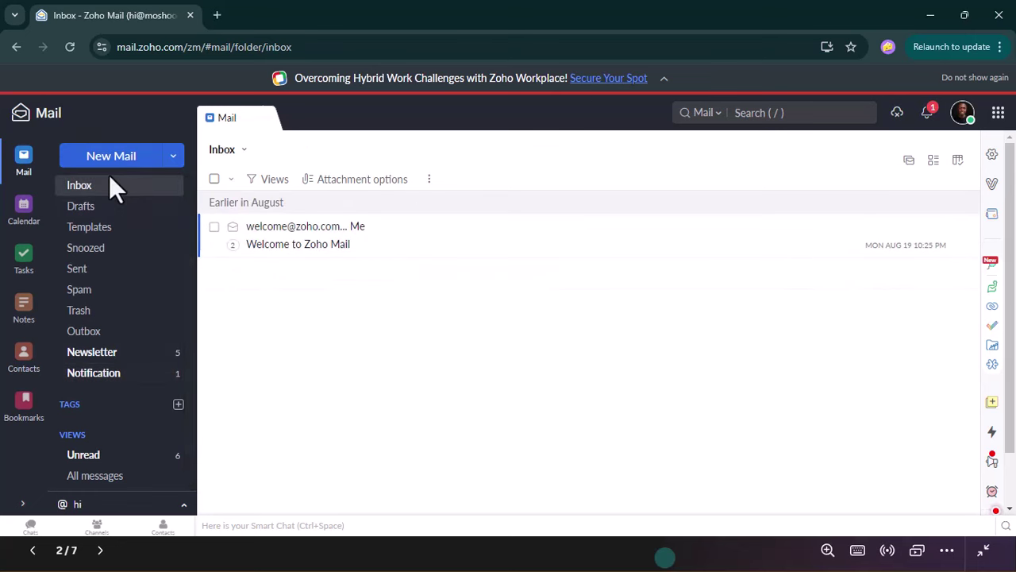
click(95, 380)
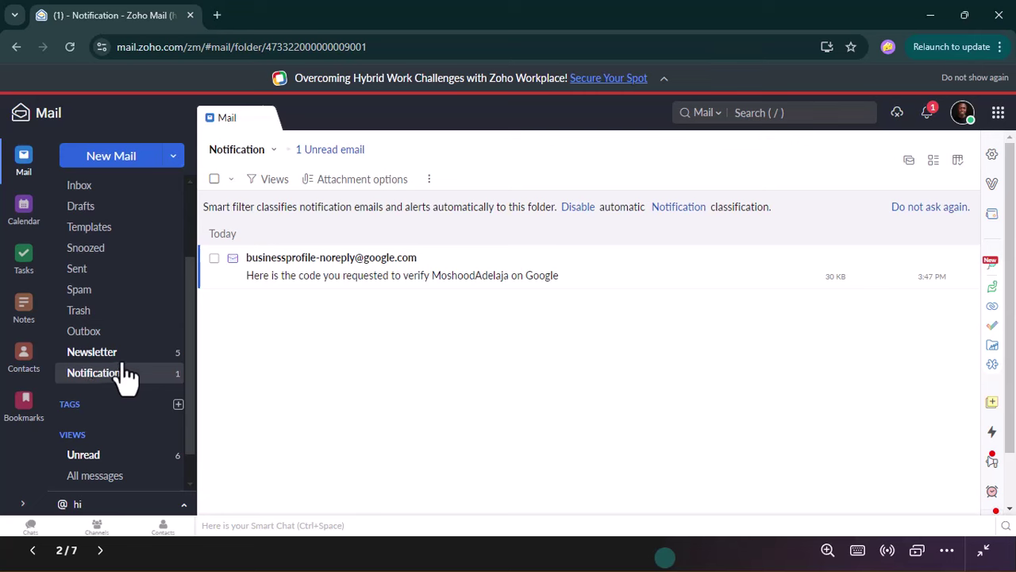
click(103, 359)
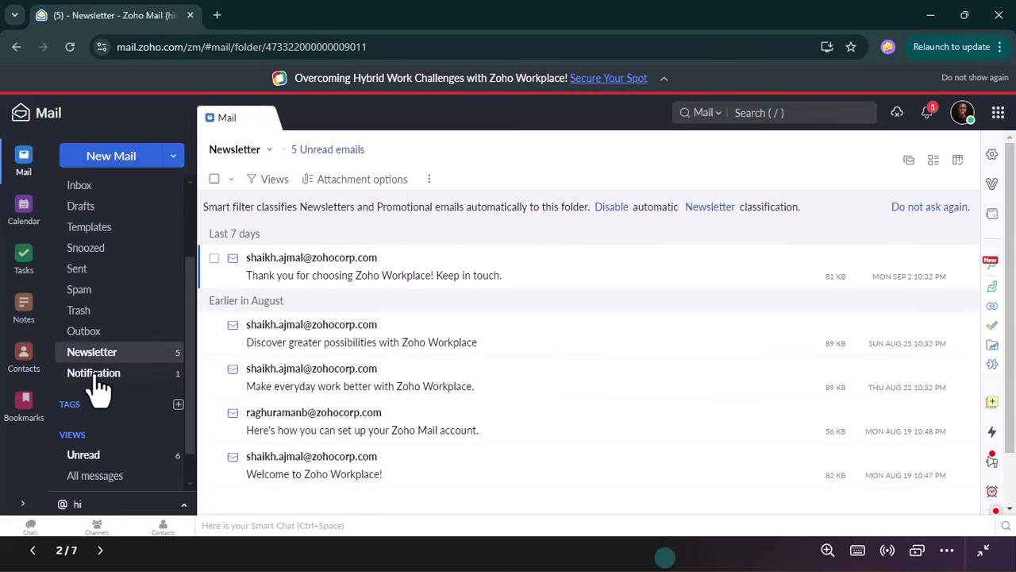
click(103, 373)
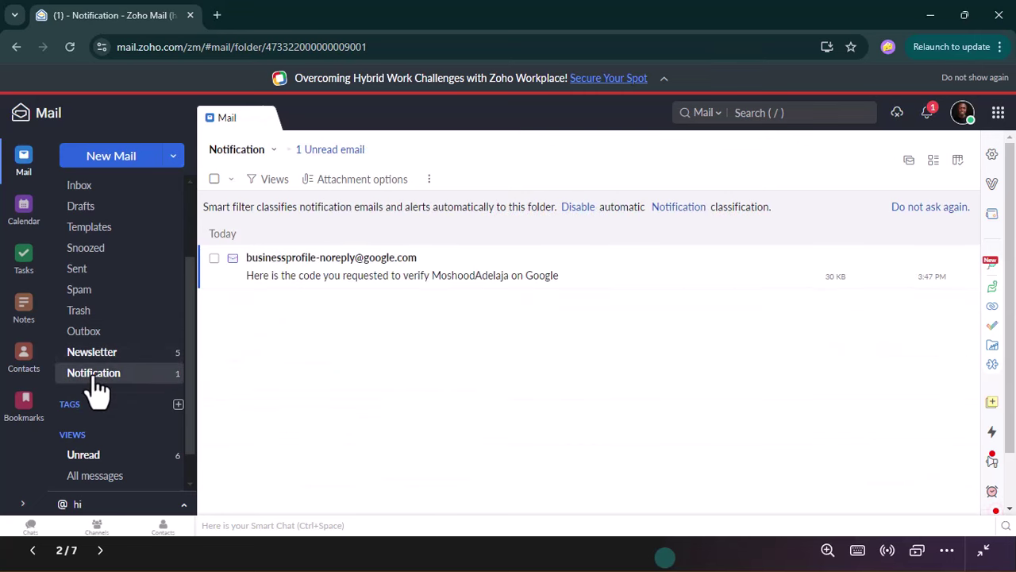
click(100, 300)
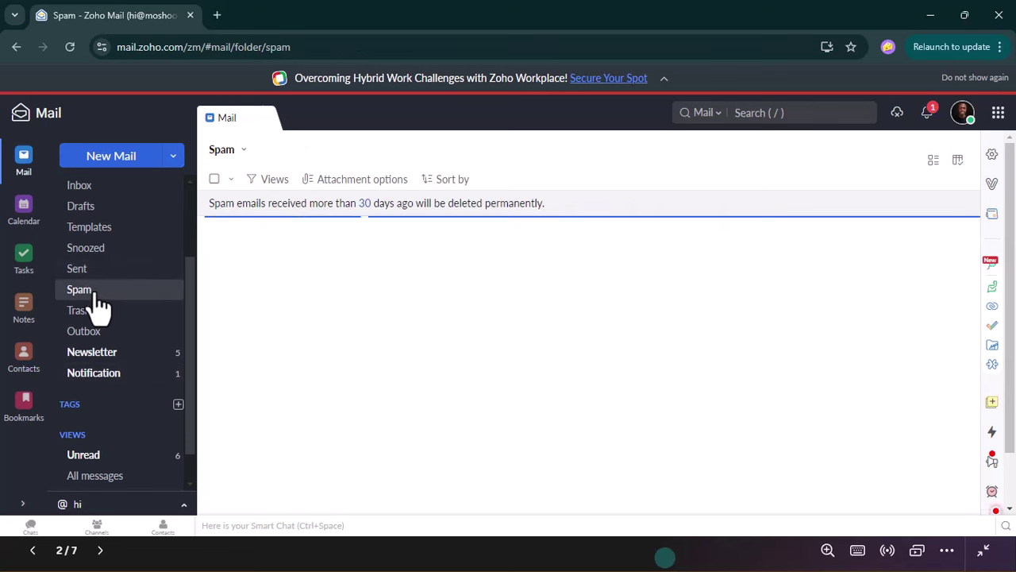
click(103, 375)
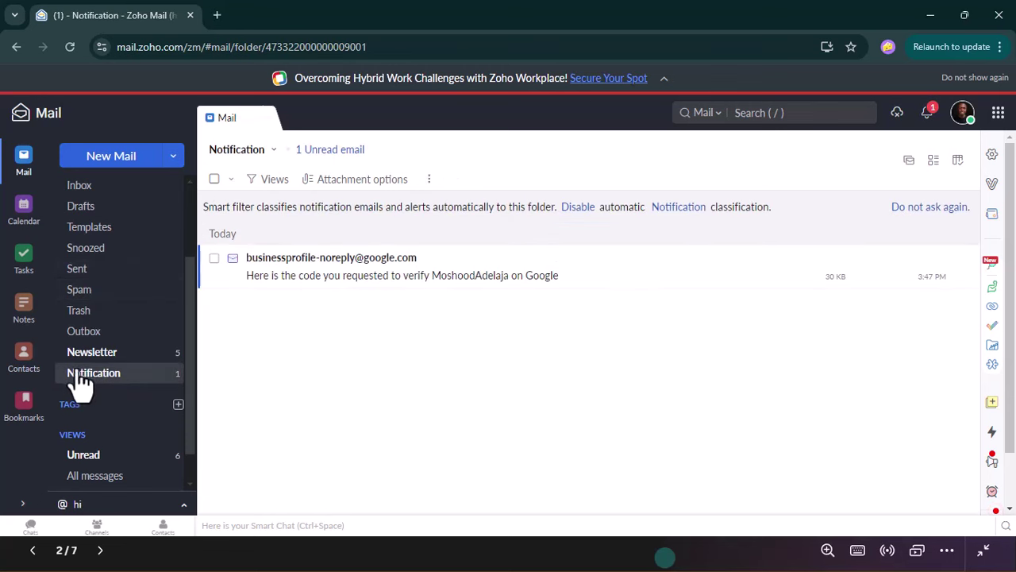
- Open Google's verification email in Notification, copy the 5-digit code, and return to Chrome
click(370, 277)
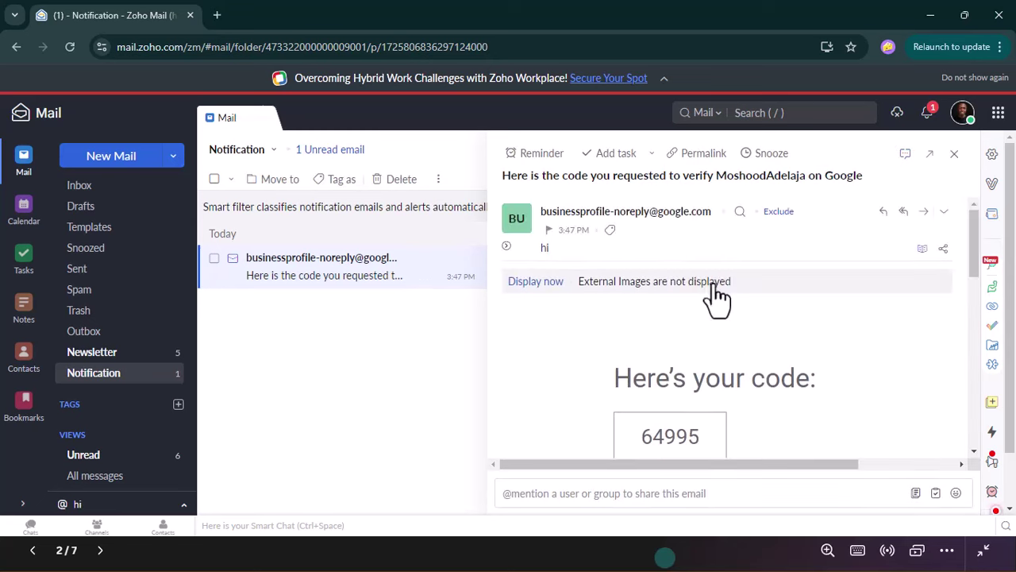
scroll(699, 349, down, 2)
scroll(678, 397, down, 1)
double_click(674, 288)
right_click(675, 289)
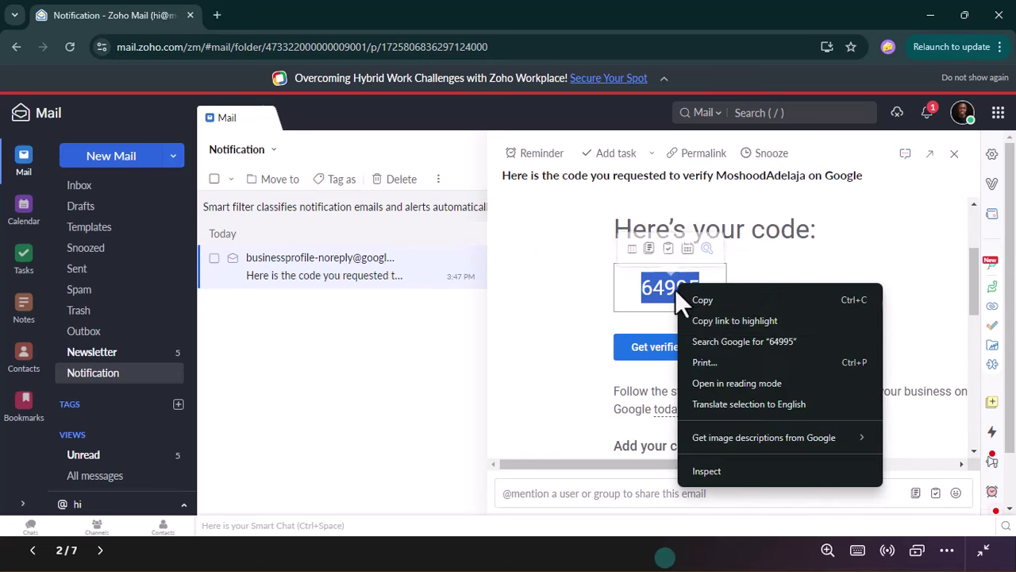
click(703, 301)
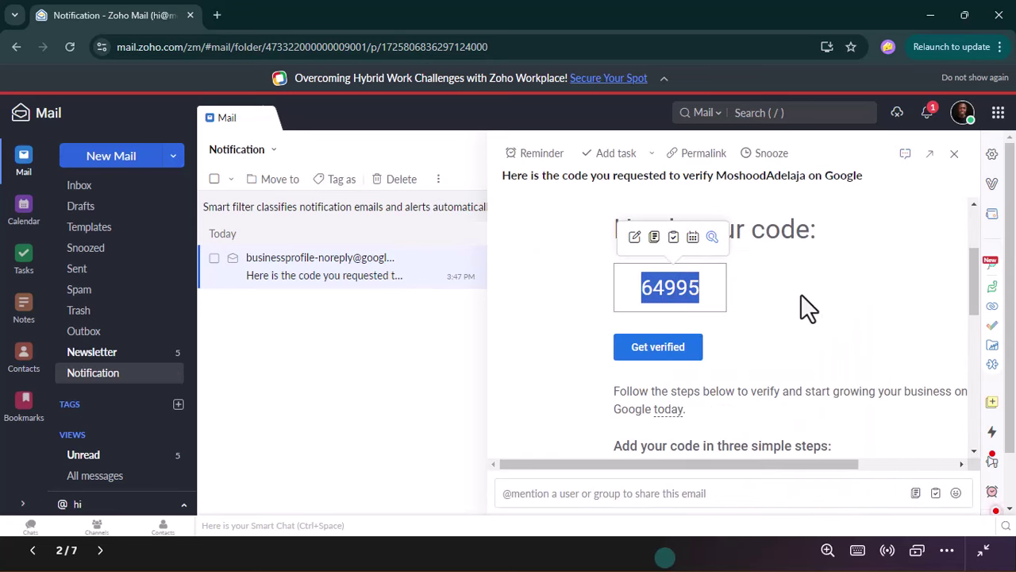
key(alt+Tab)
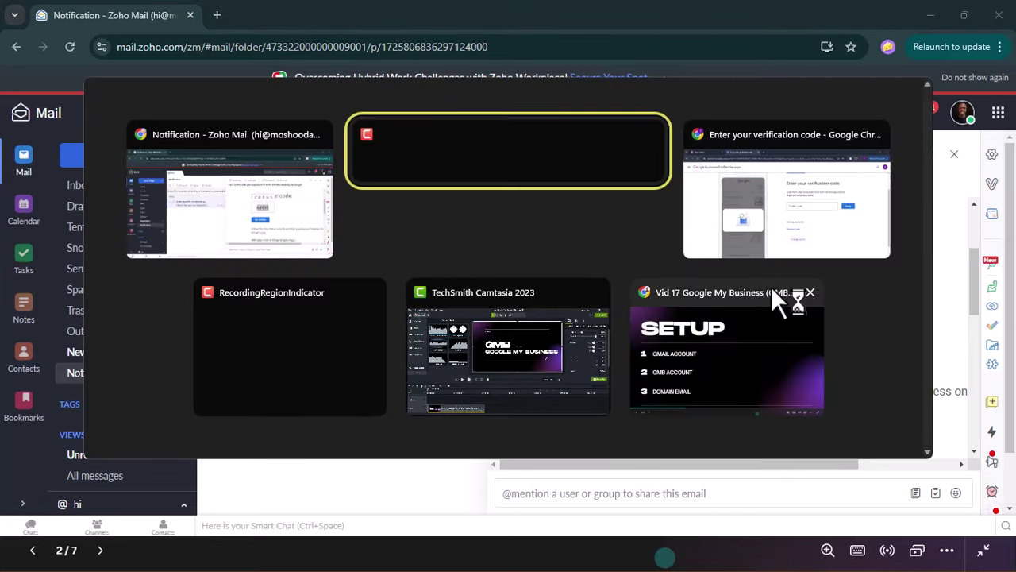
key(alt+Tab)
key(alt+Tab)
key(alt+Tab)
key(alt+Tab)
key(alt+Tab)
key(alt+Tab)
key(alt+Tab)
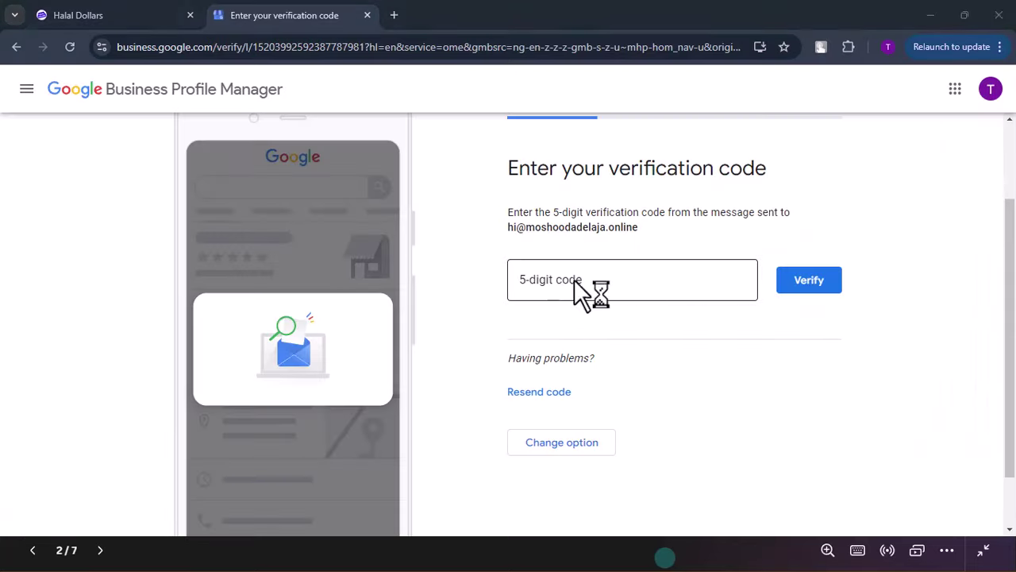
- Paste the copied code into the 5-digit code field and verify the business
click(603, 283)
key(ctrl+v)
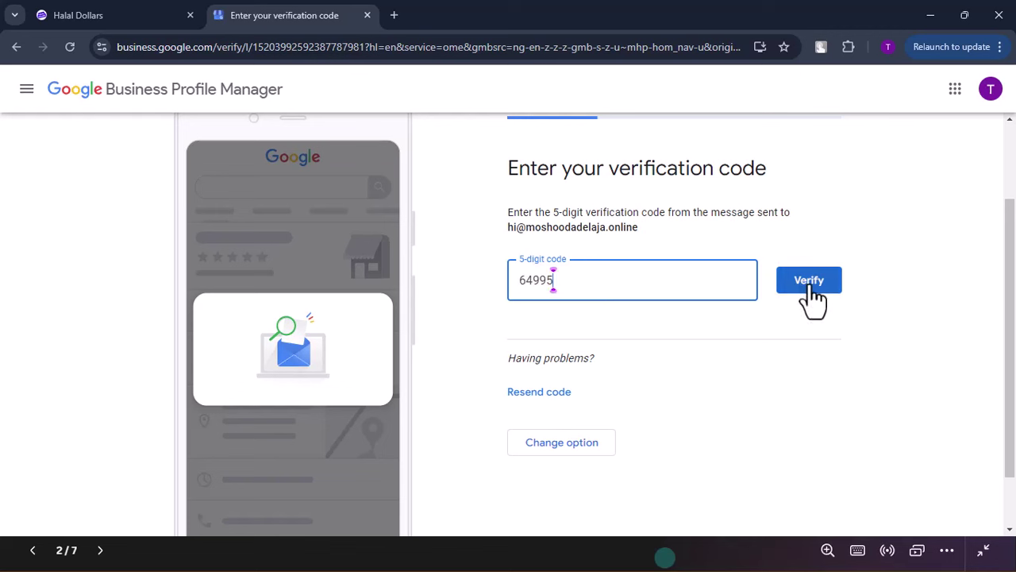
click(810, 294)
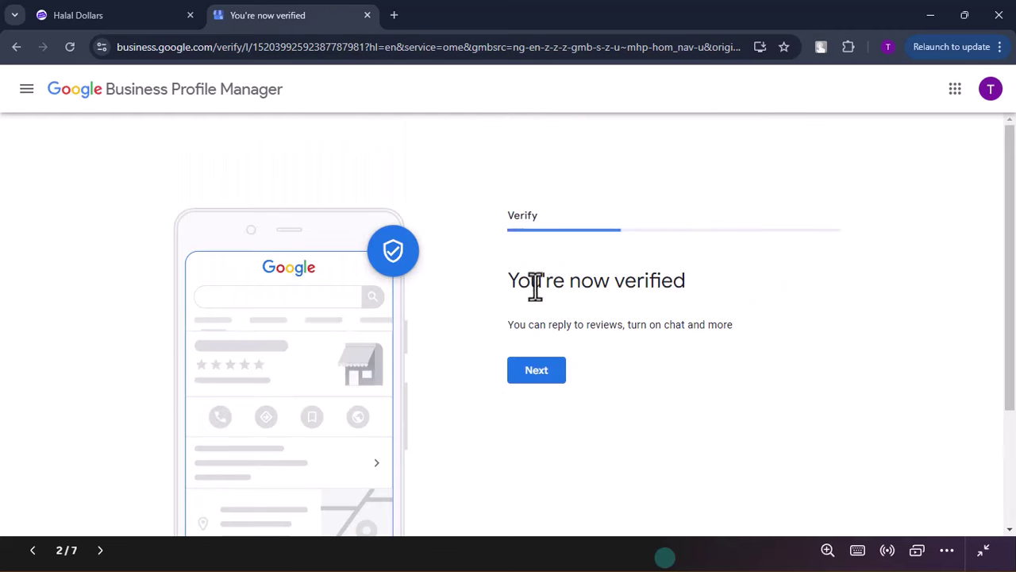
- Continue past the 'You're now verified' page to the Add business hours step
scroll(386, 270, down, 2)
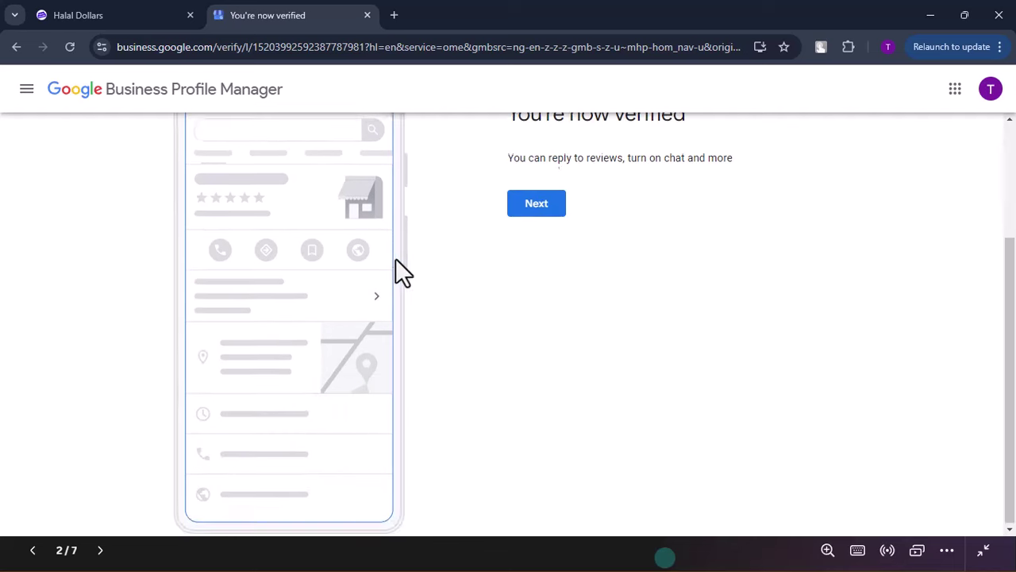
scroll(534, 290, up, 2)
scroll(524, 313, down, 1)
scroll(599, 248, up, 1)
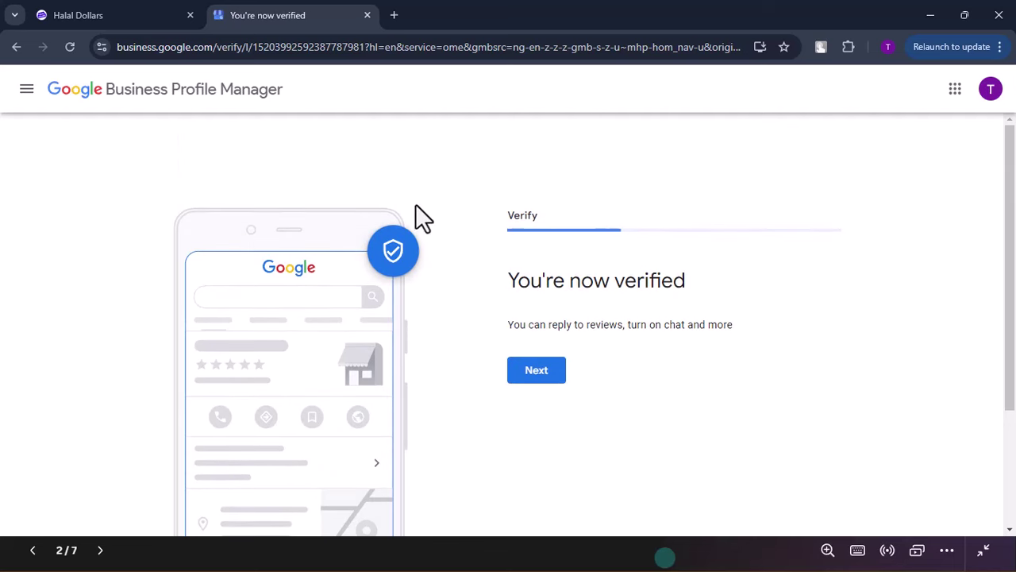
click(536, 372)
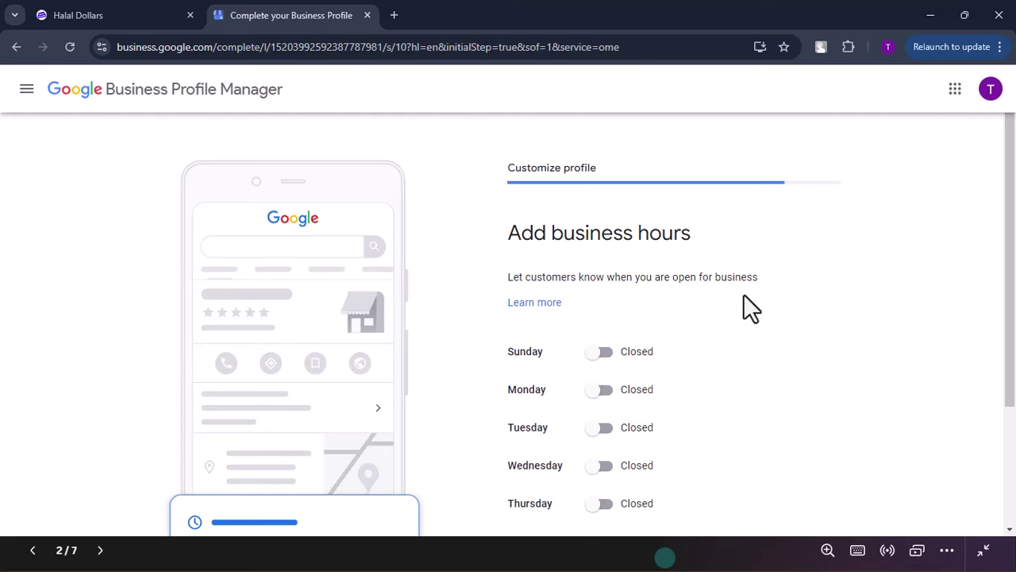
- Toggle Saturday back through Monday to Open, and return Sunday to Closed
scroll(572, 298, down, 3)
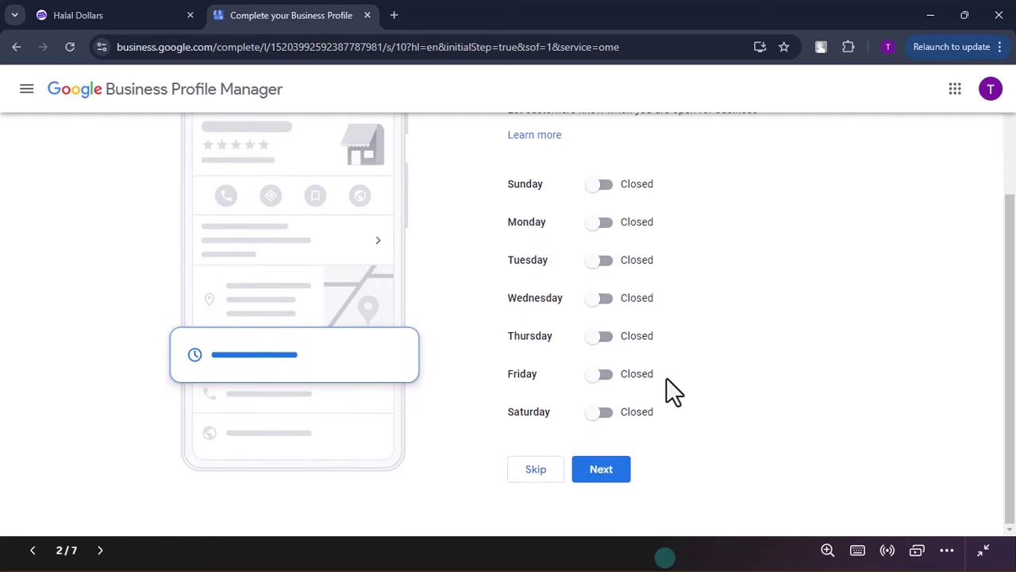
click(597, 413)
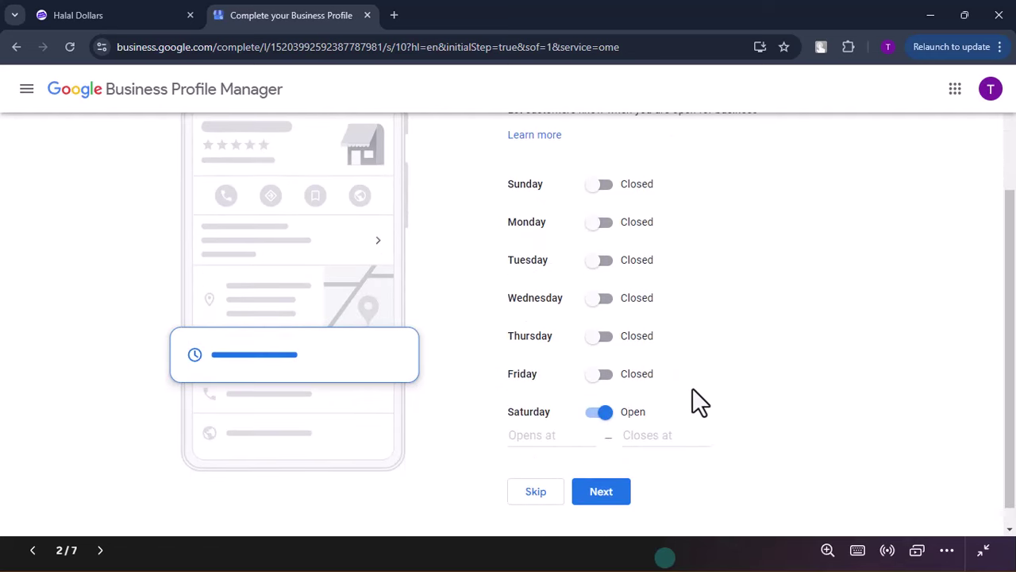
click(601, 375)
click(603, 337)
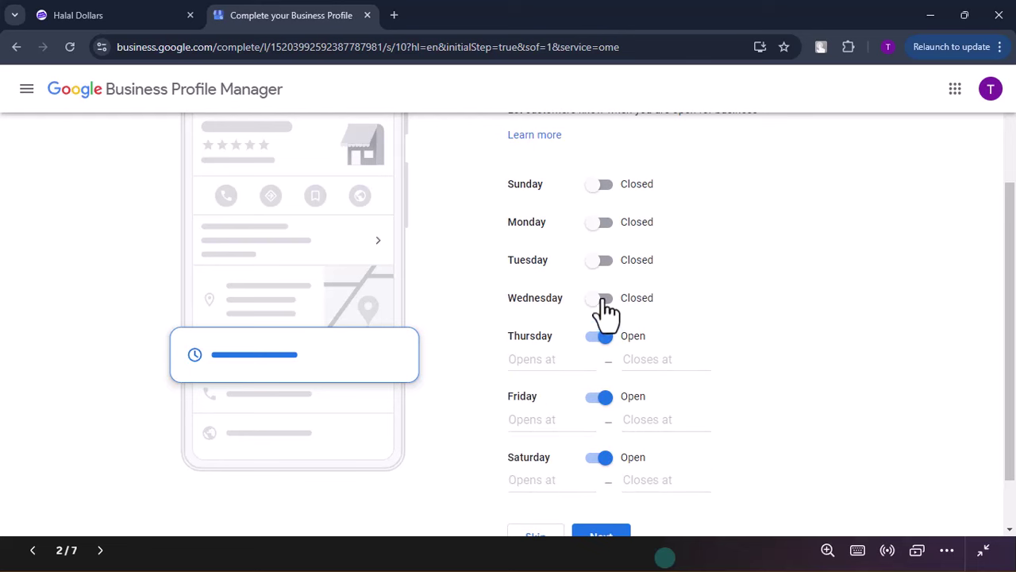
click(603, 299)
click(603, 261)
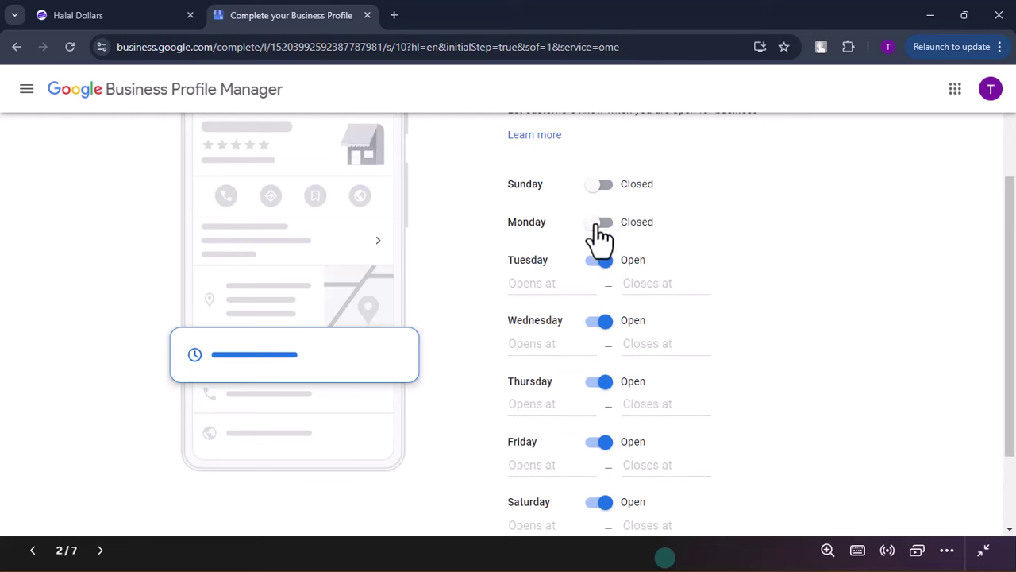
click(600, 222)
click(601, 184)
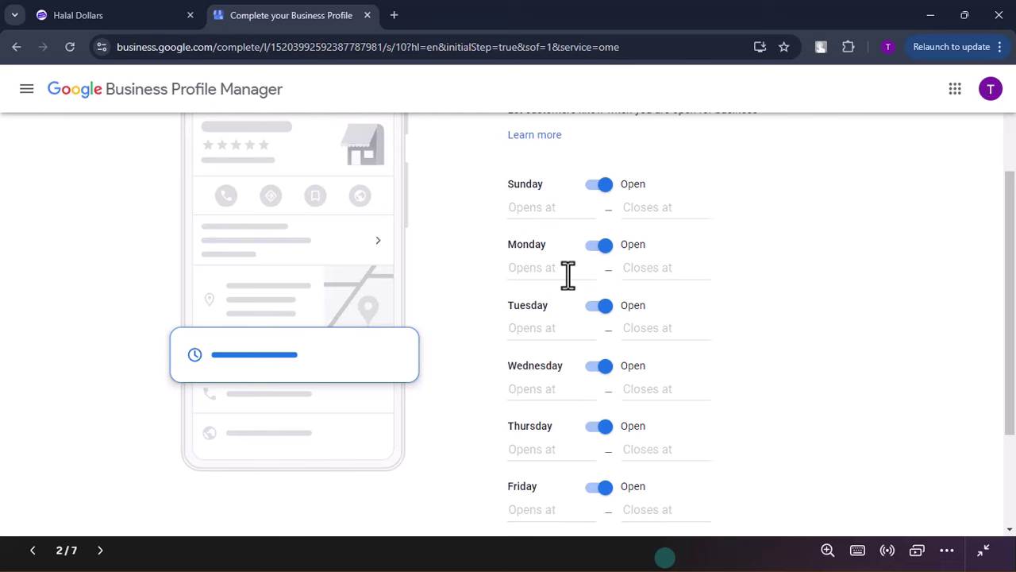
scroll(568, 270, up, 2)
scroll(639, 314, down, 1)
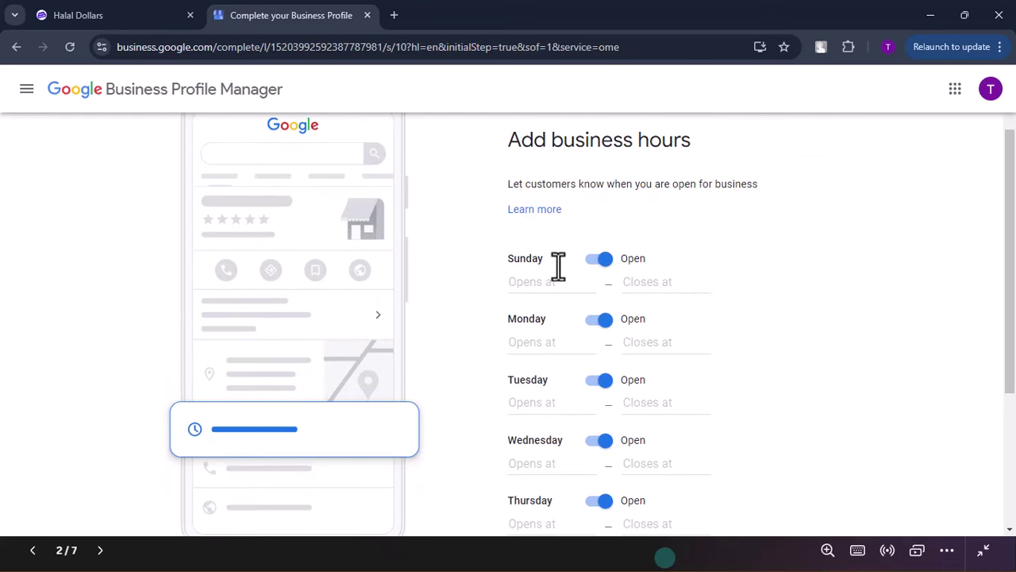
click(604, 258)
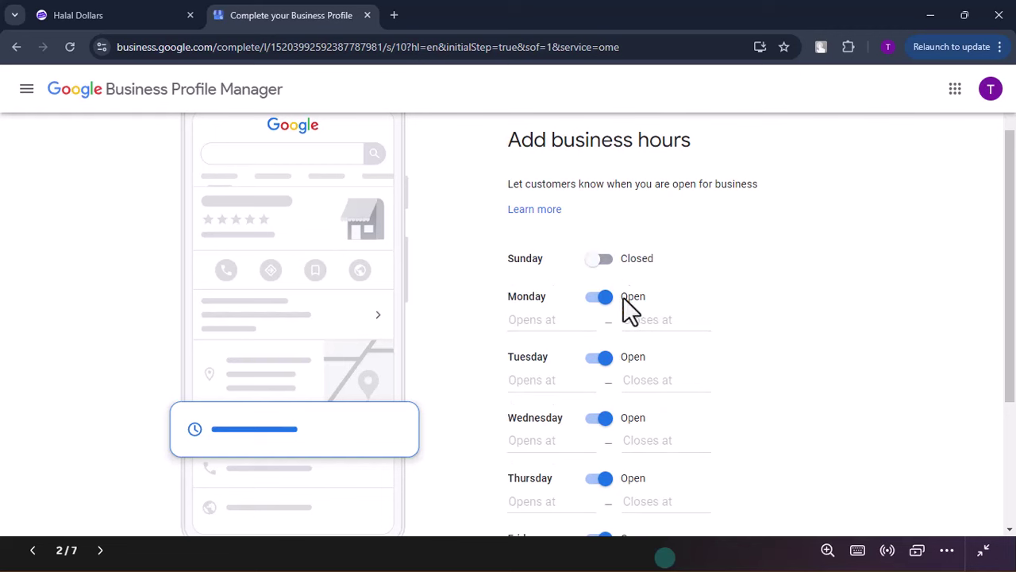
- Set Monday to open 24 hours, leaving Sunday closed
scroll(554, 278, down, 2)
click(533, 246)
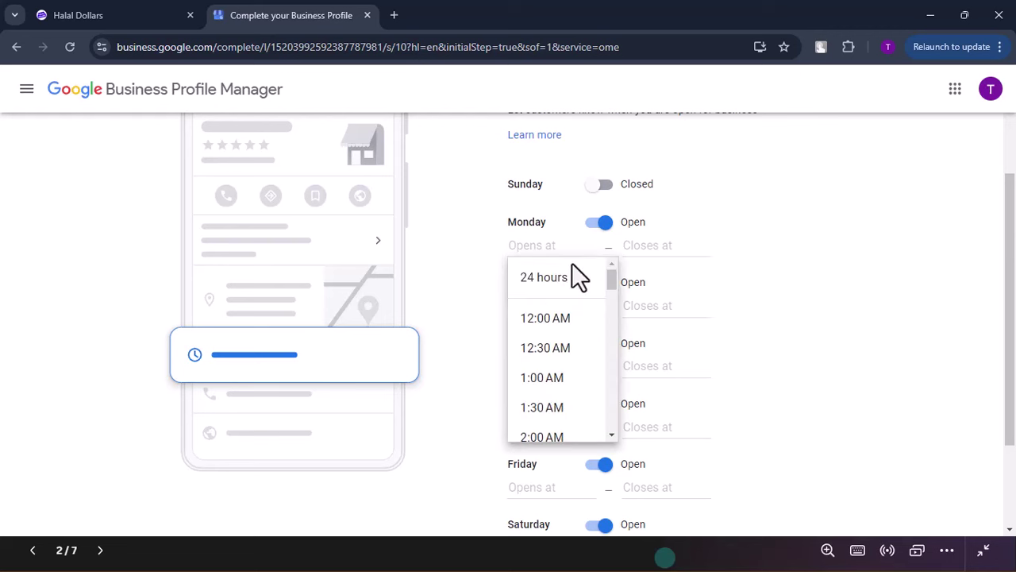
scroll(577, 281, down, 1)
scroll(564, 283, up, 1)
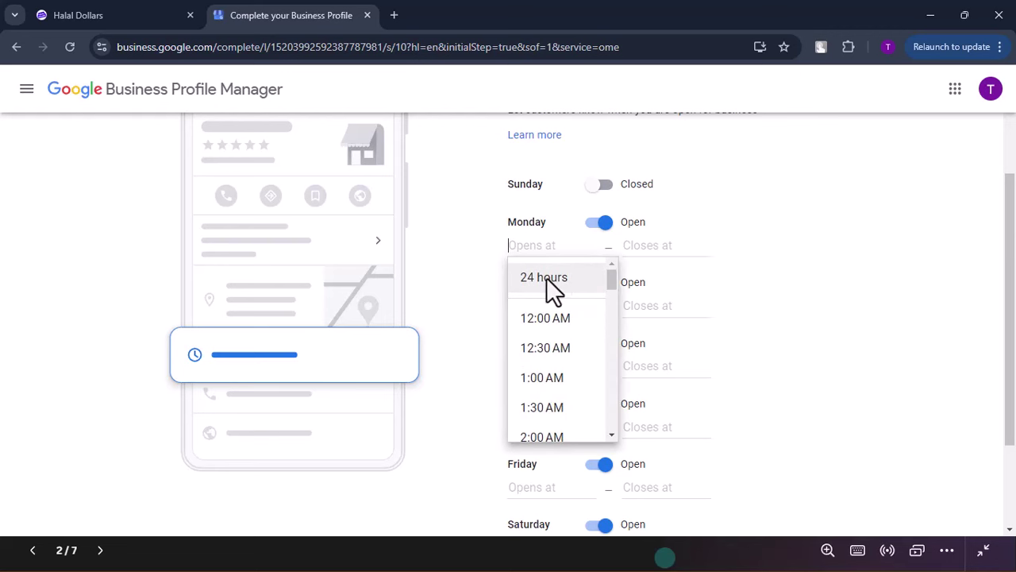
click(543, 277)
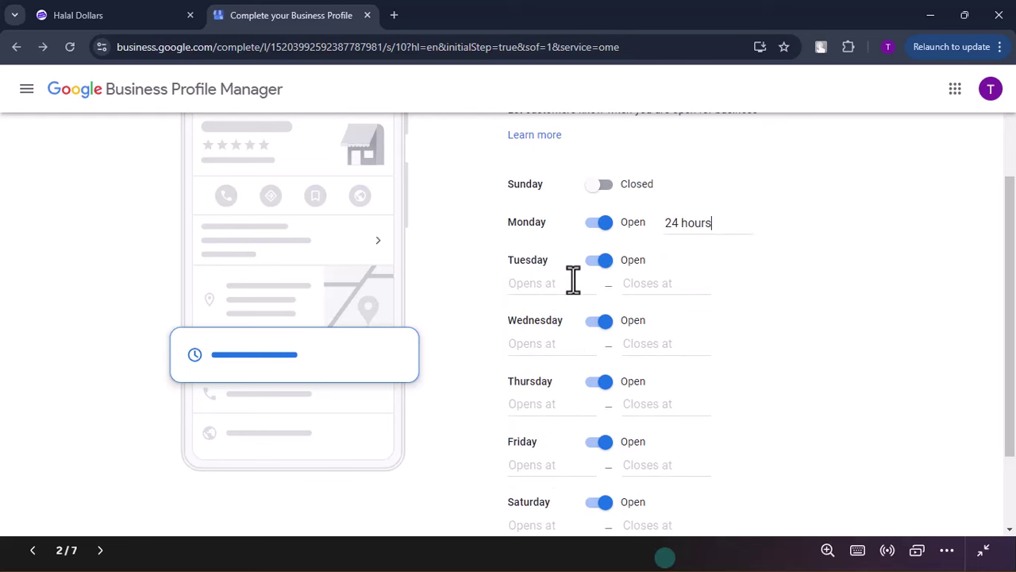
click(596, 189)
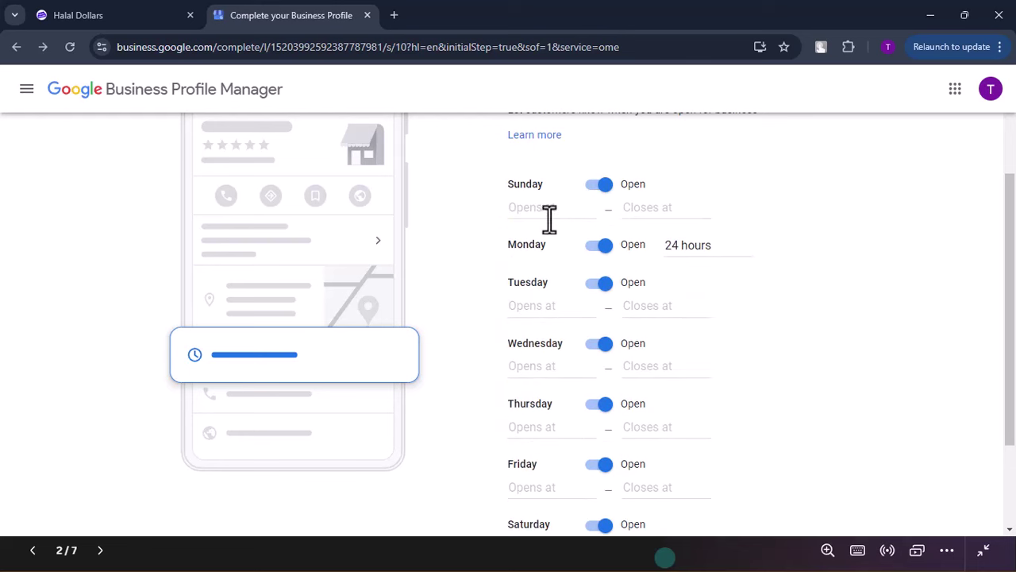
click(594, 189)
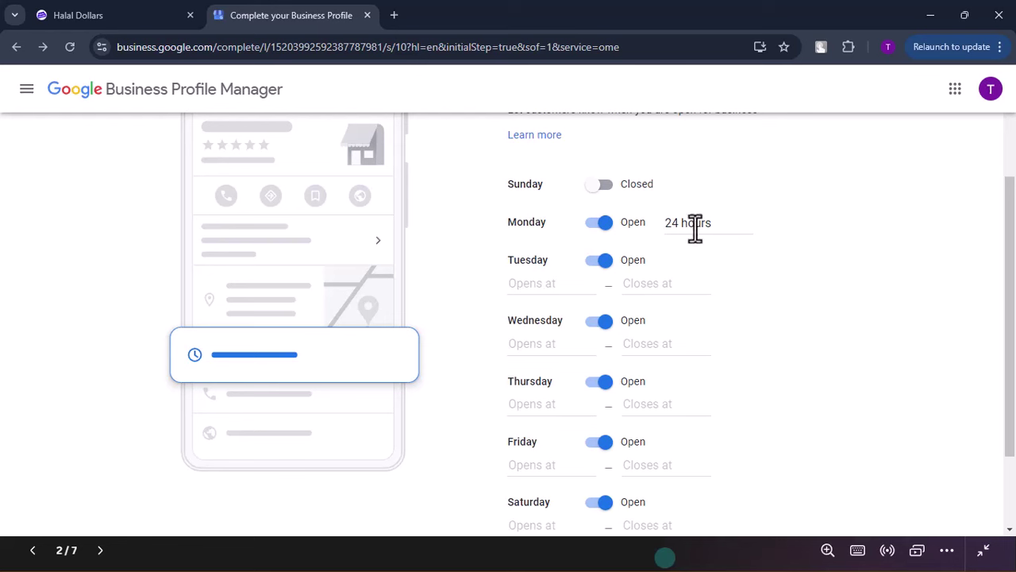
- Set Tuesday's hours to 8:00 AM–6:00 PM
click(561, 283)
scroll(554, 385, down, 3)
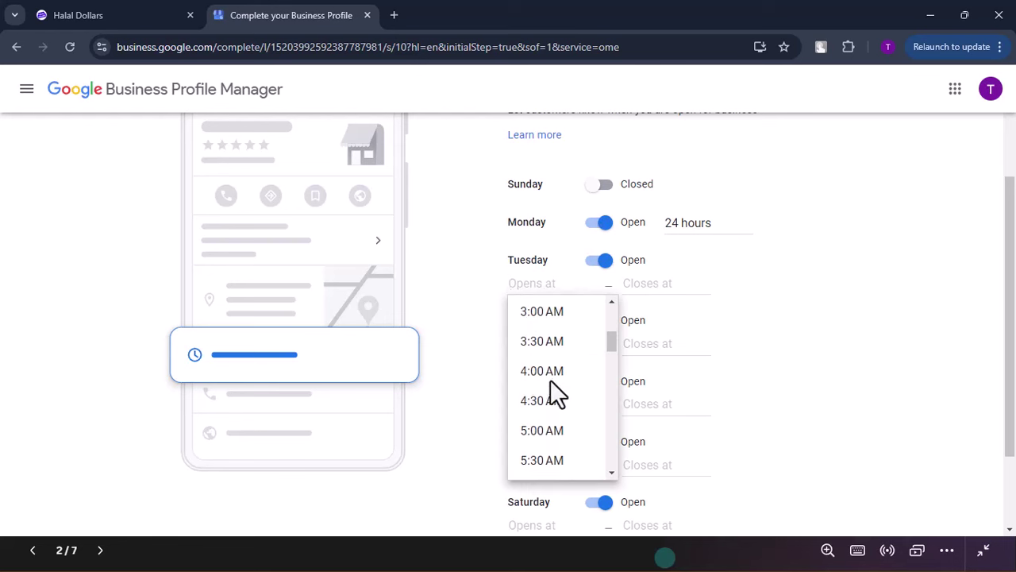
scroll(556, 397, down, 2)
scroll(551, 401, down, 1)
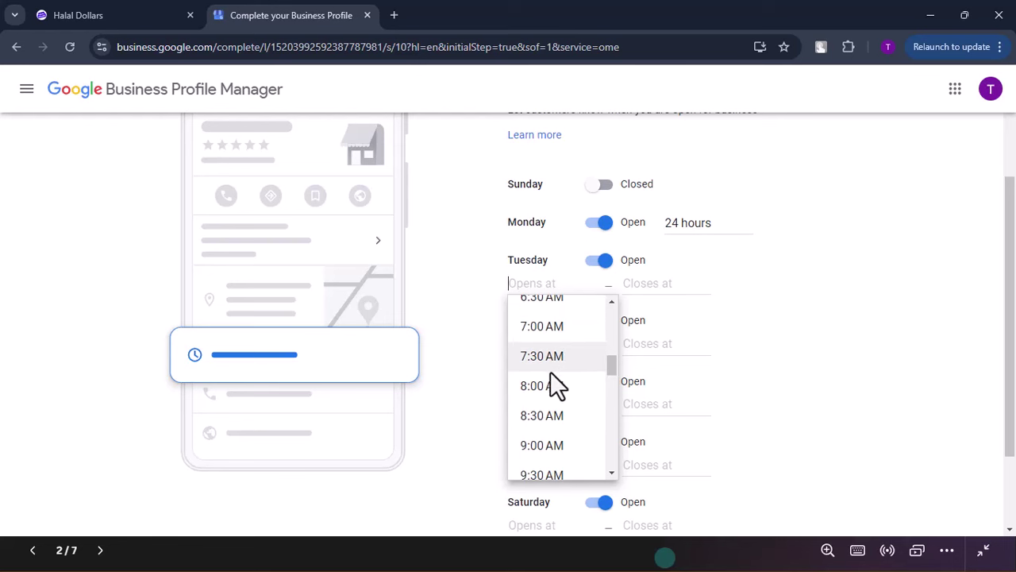
click(550, 386)
click(651, 283)
scroll(674, 437, down, 3)
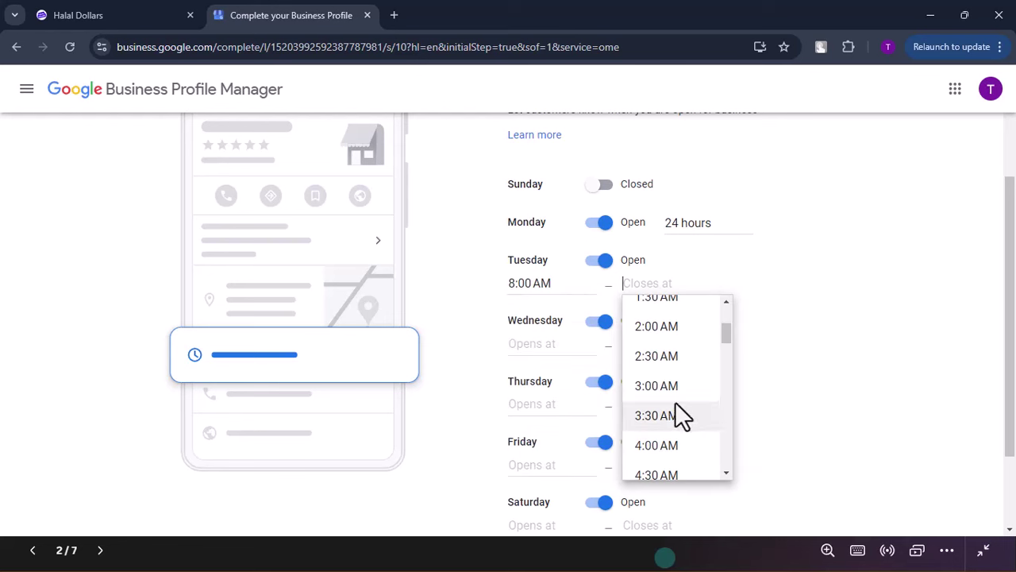
scroll(674, 401, down, 15)
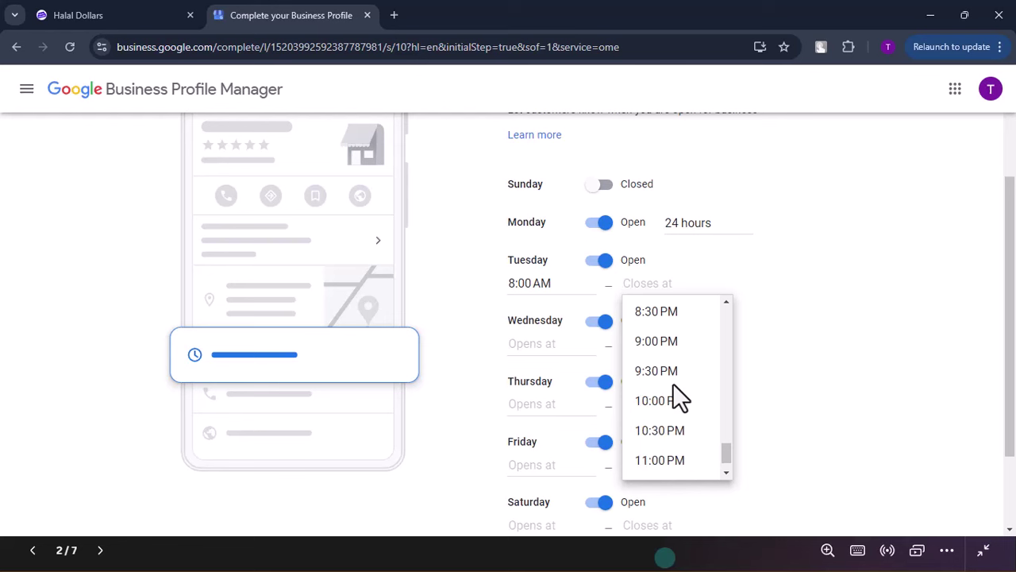
scroll(672, 389, up, 2)
click(669, 318)
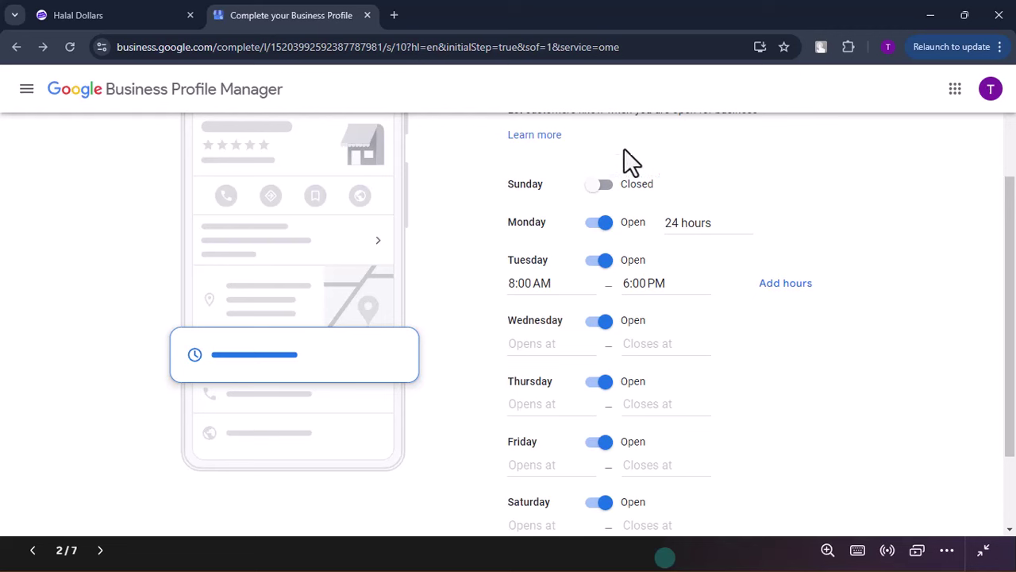
- Open Sunday and set Sunday, Tuesday, Wednesday, Thursday and Friday to 24 hours
click(601, 190)
click(556, 208)
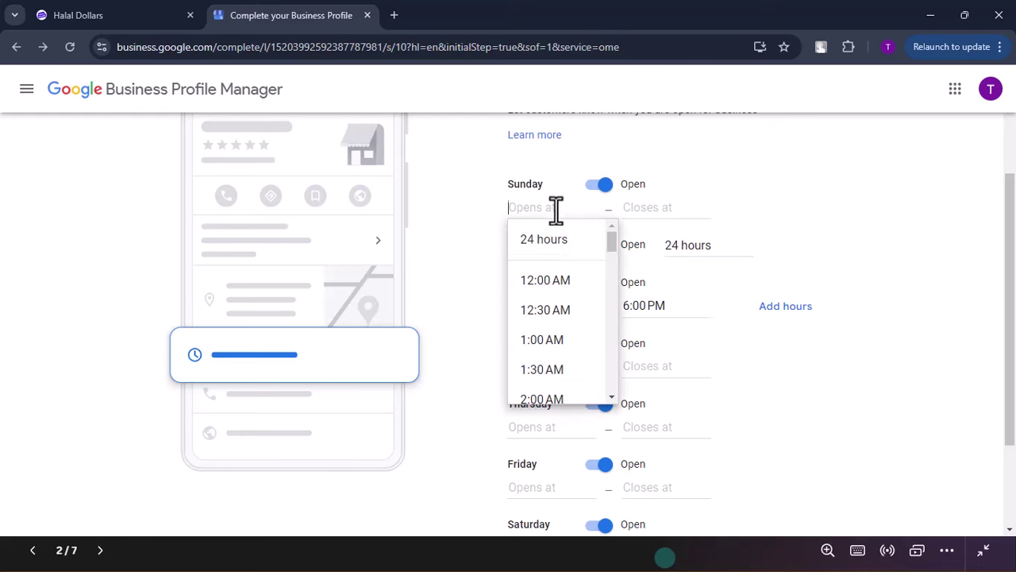
click(545, 251)
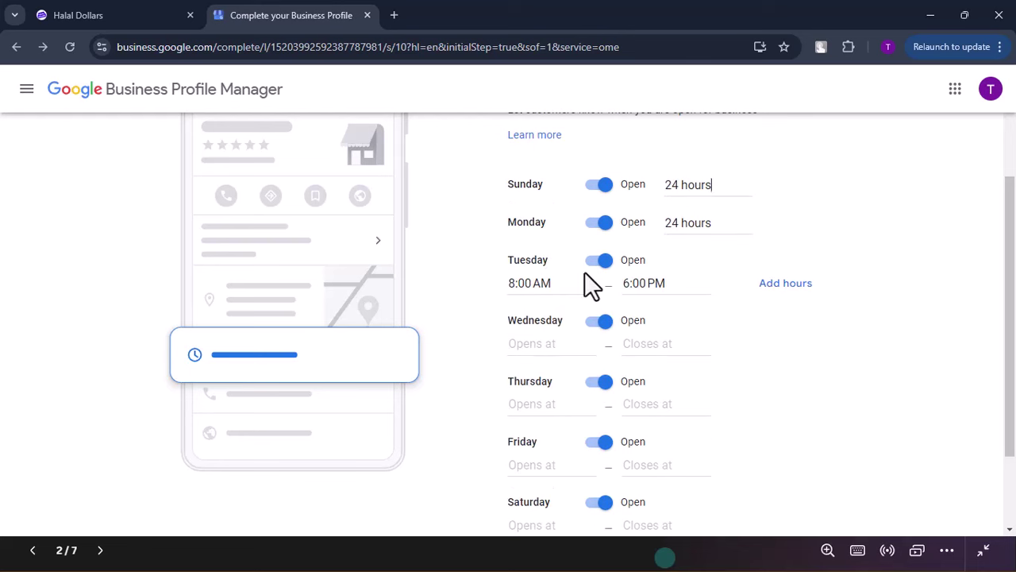
click(553, 285)
click(551, 319)
click(568, 320)
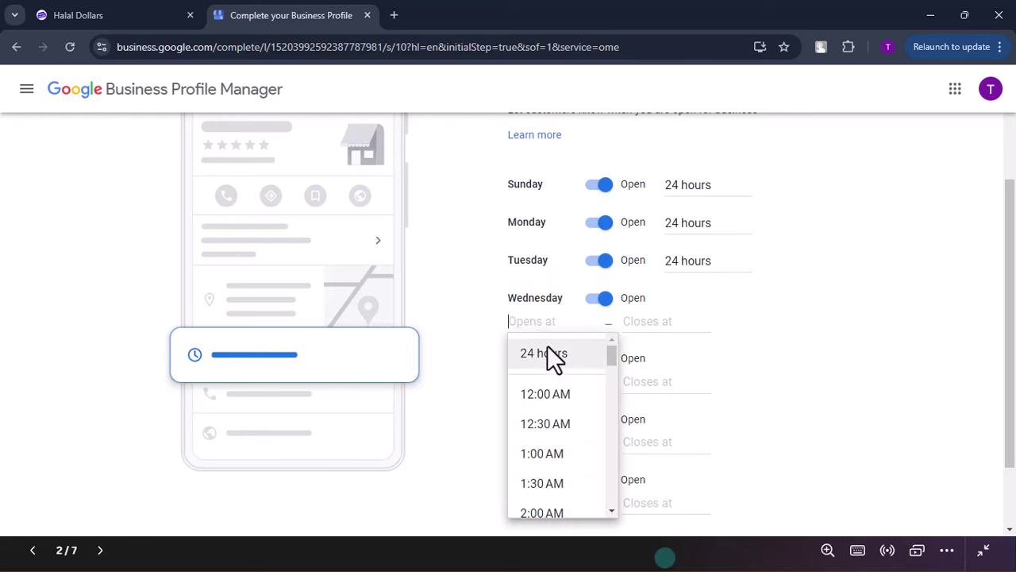
click(547, 354)
click(548, 365)
click(540, 394)
click(546, 403)
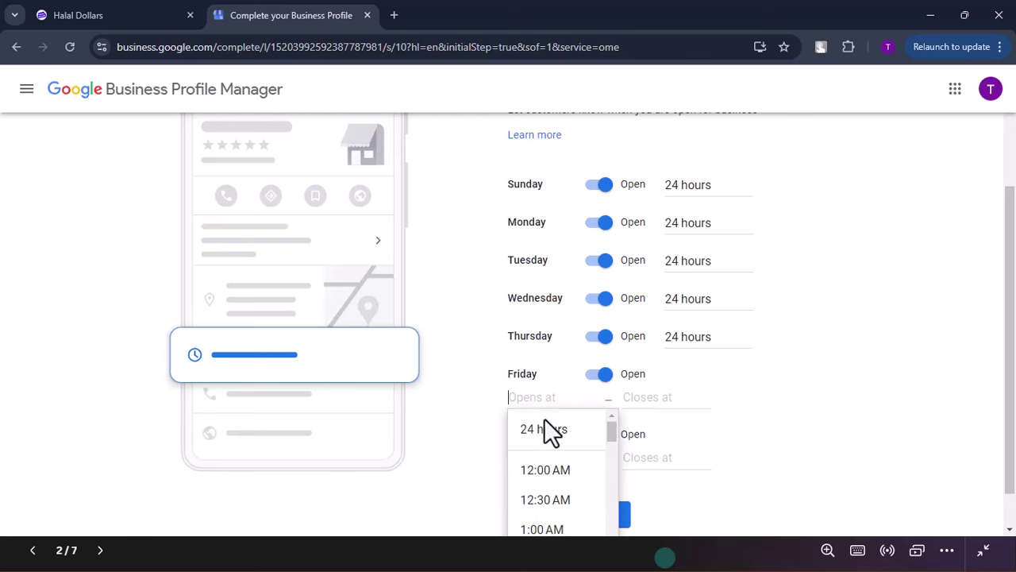
click(546, 429)
- Set Saturday to open 24 hours and save the weekly hours
scroll(555, 381, down, 1)
click(545, 411)
click(545, 442)
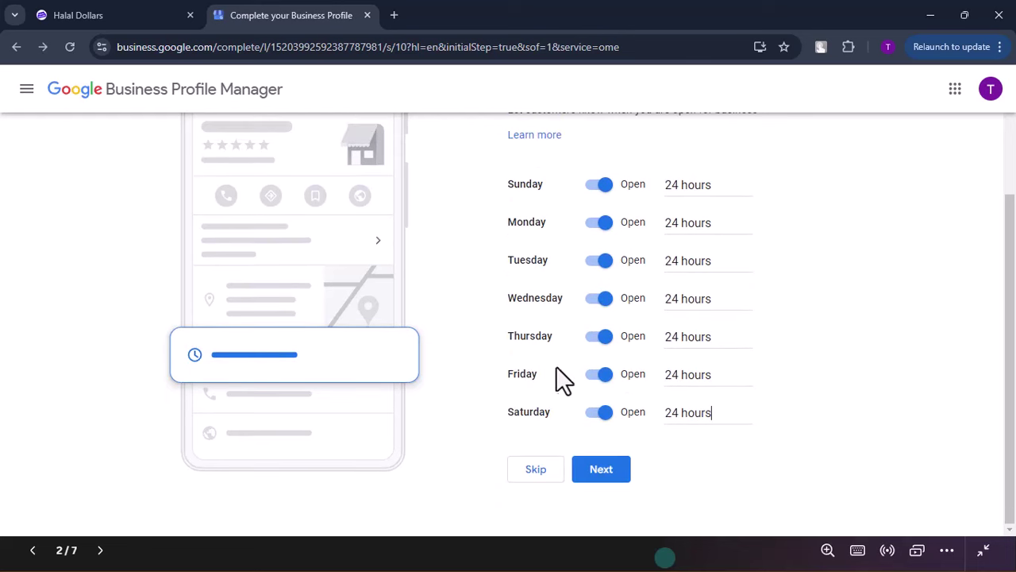
click(595, 468)
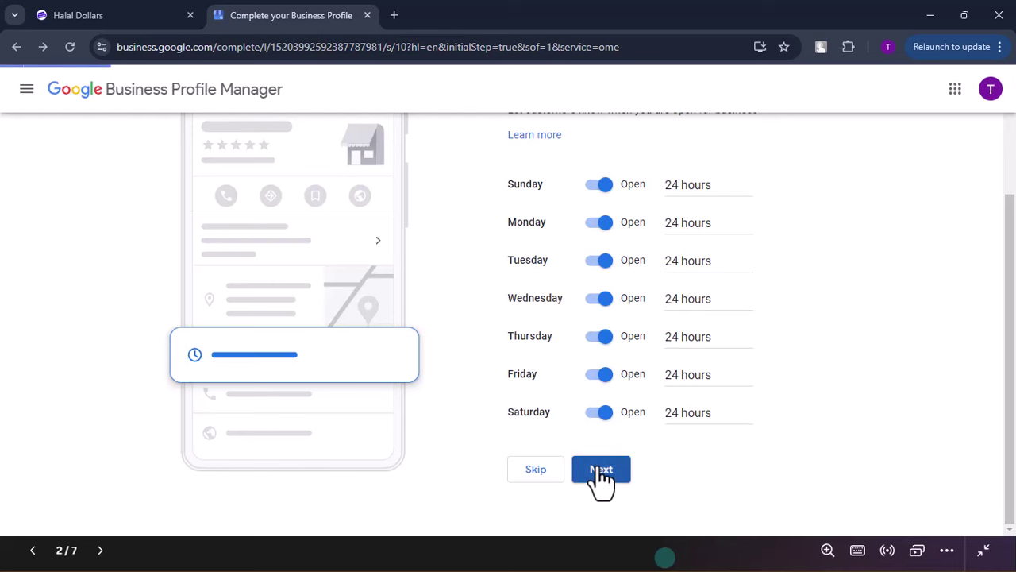
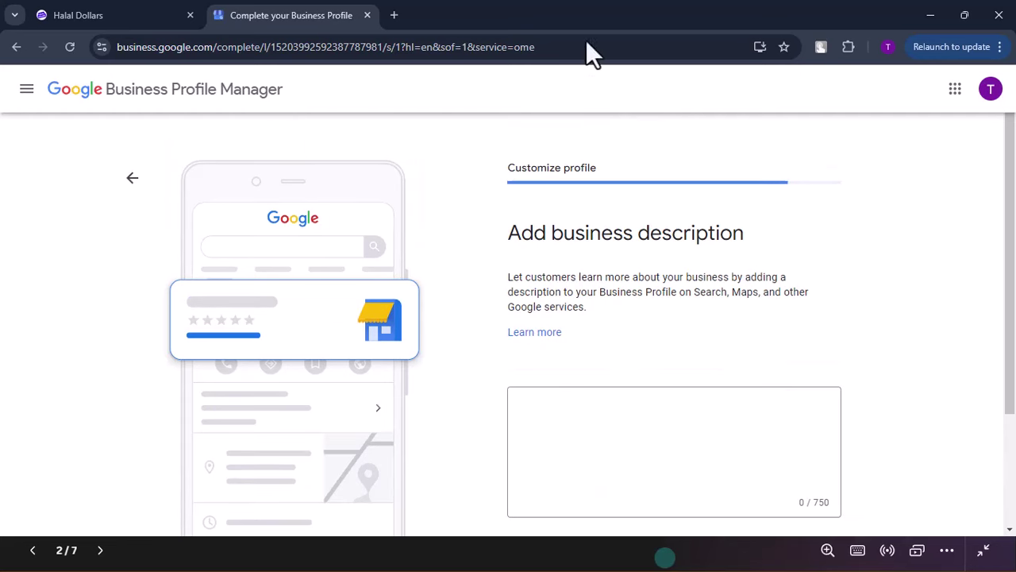
- Open a new Chrome tab and enter chatgpt.com in the address bar
click(396, 13)
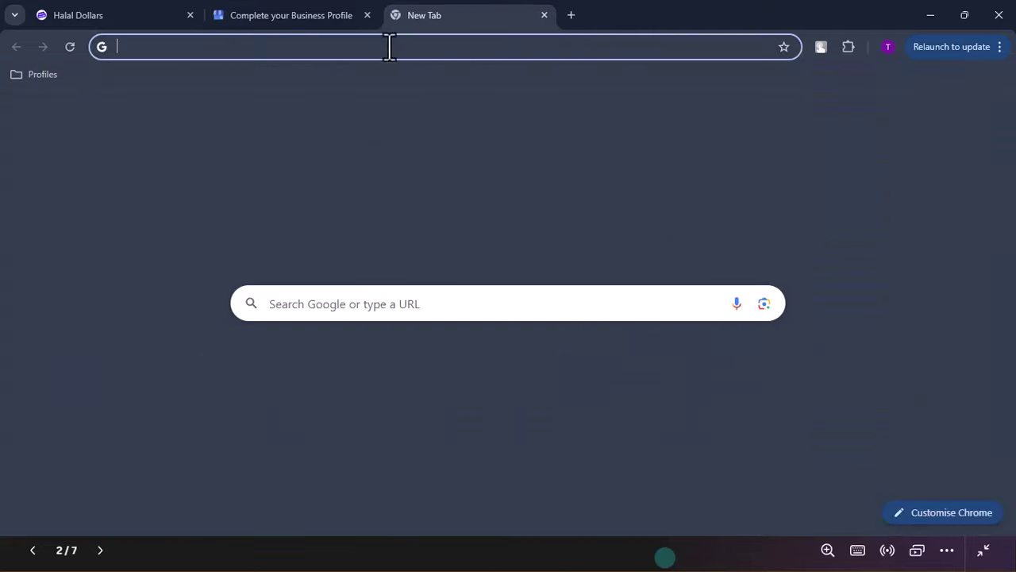
click(388, 46)
text(c)
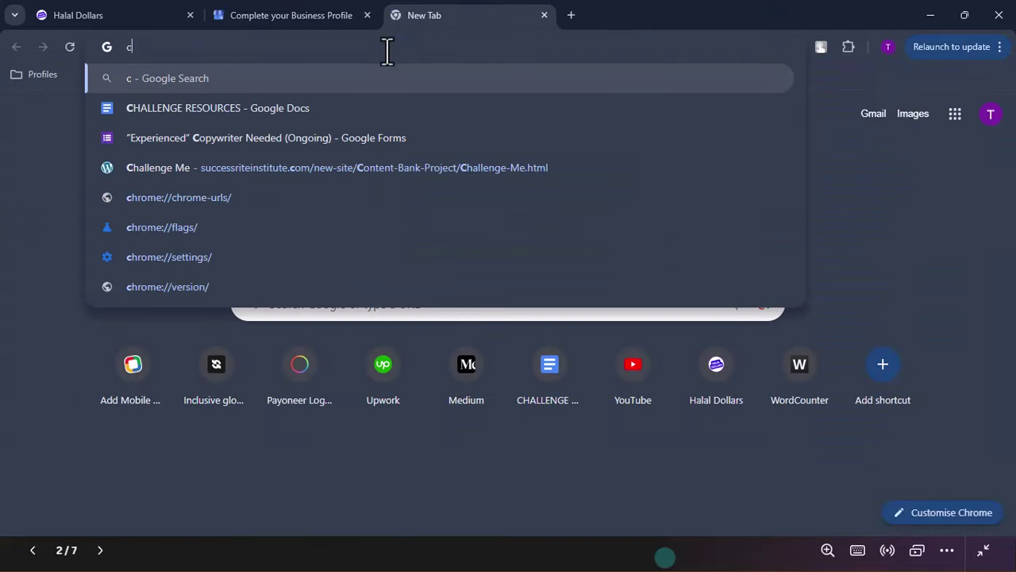
text(hatg)
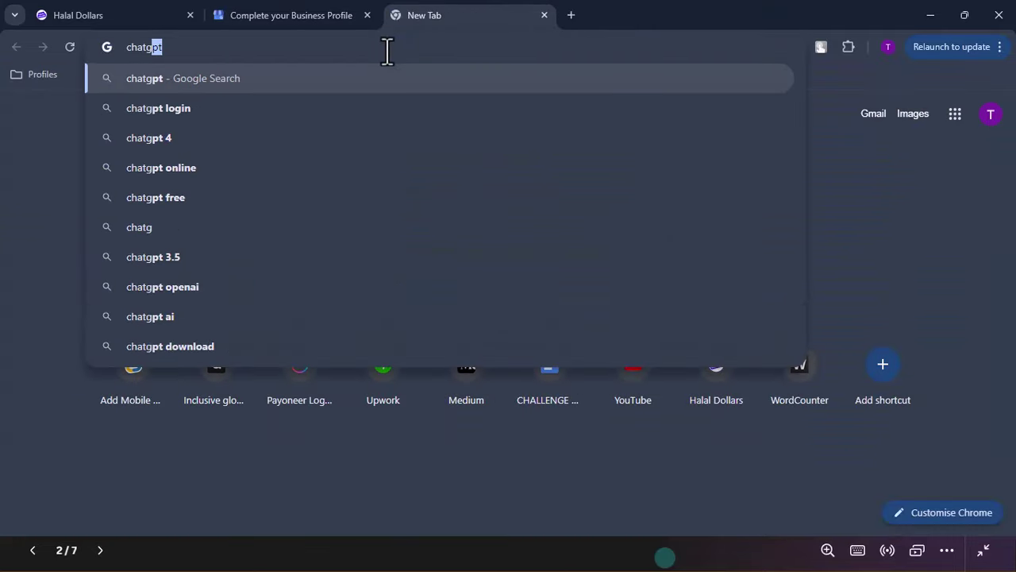
text(pt.com)
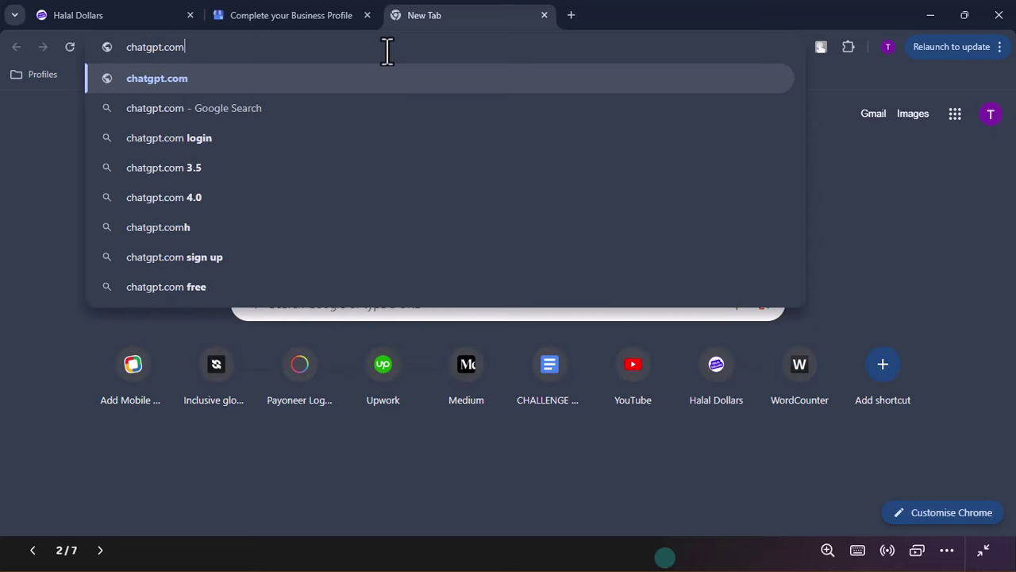
key(Return)
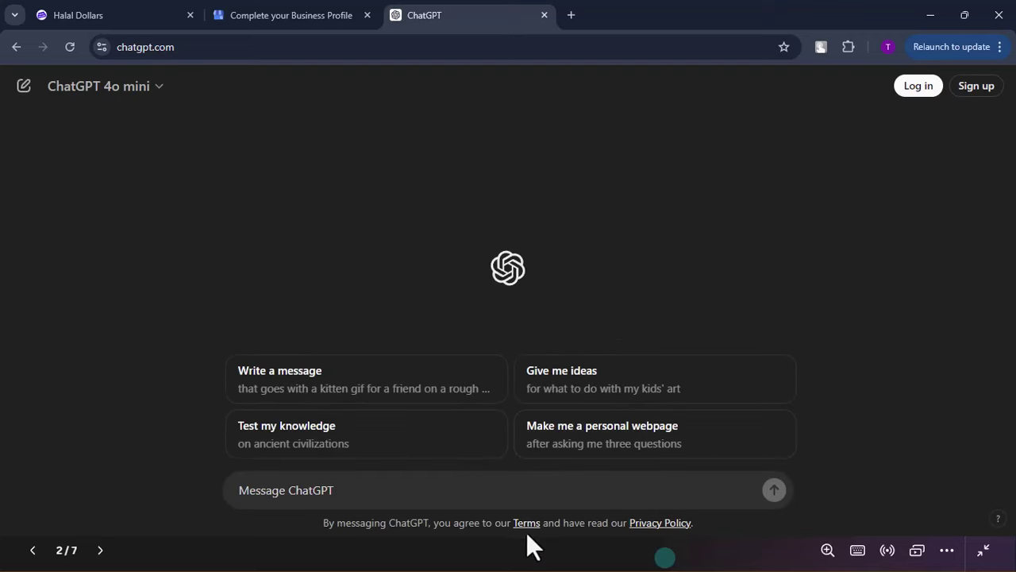
- Paste the prepared prompt requesting a Google business description under 750 characters into the ChatGPT message box
click(296, 487)
text(I wn)
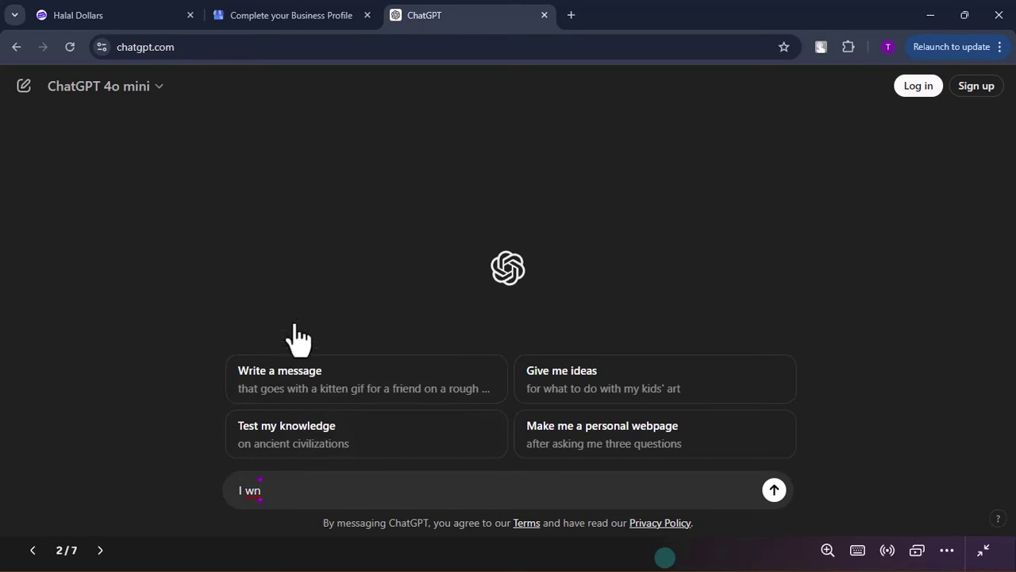
key(ctrl+a)
key(ctrl+v)
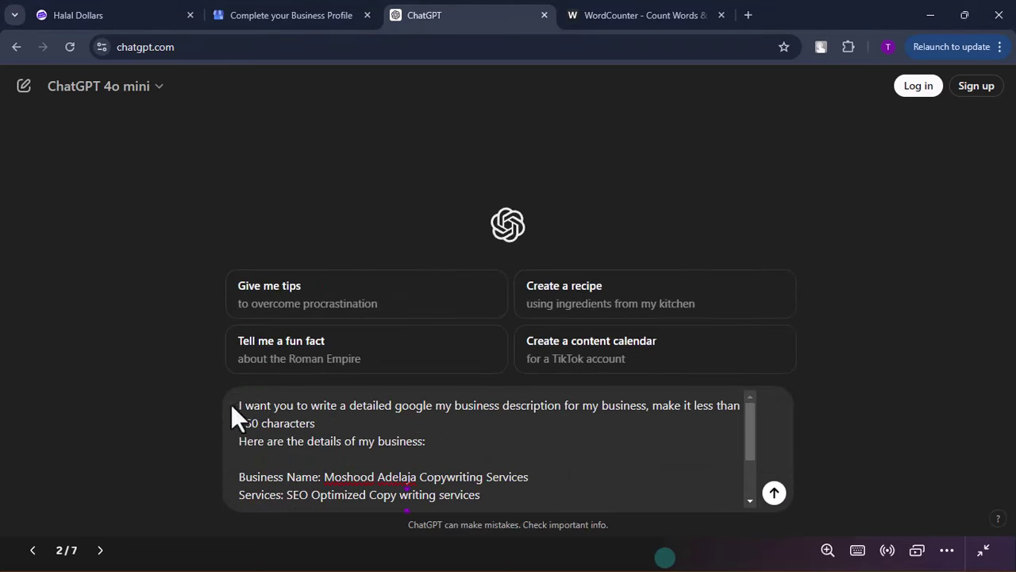
drag(245, 405, 654, 410)
click(662, 409)
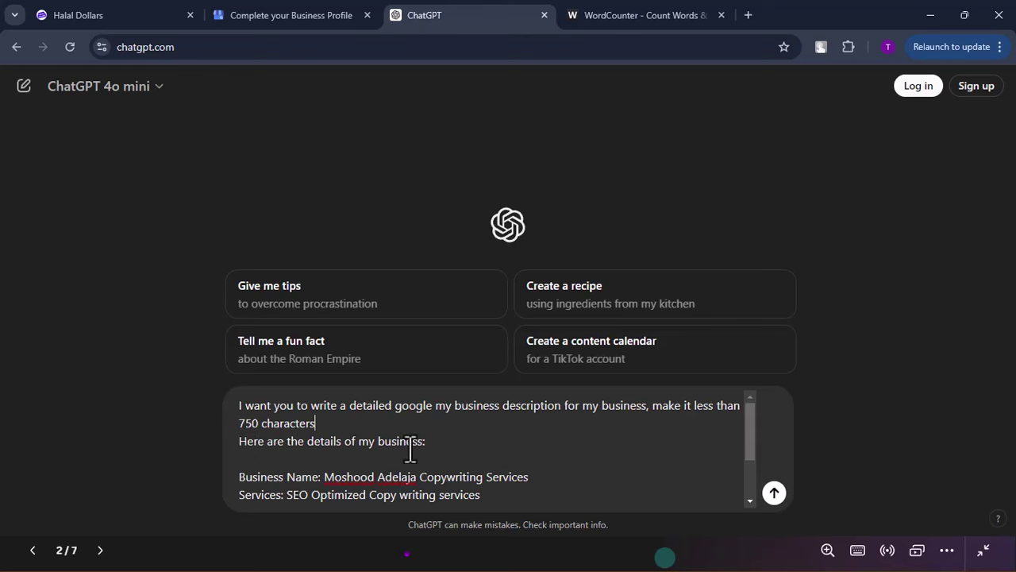
- Review the prompt's Business Name, Location (Worldwide) and Phone number lines
scroll(384, 443, down, 2)
scroll(325, 445, up, 2)
scroll(325, 445, down, 3)
drag(320, 411, 225, 426)
drag(287, 444, 196, 447)
click(318, 457)
drag(318, 457, 230, 463)
click(401, 492)
scroll(399, 459, up, 2)
scroll(399, 459, down, 2)
drag(286, 439, 229, 447)
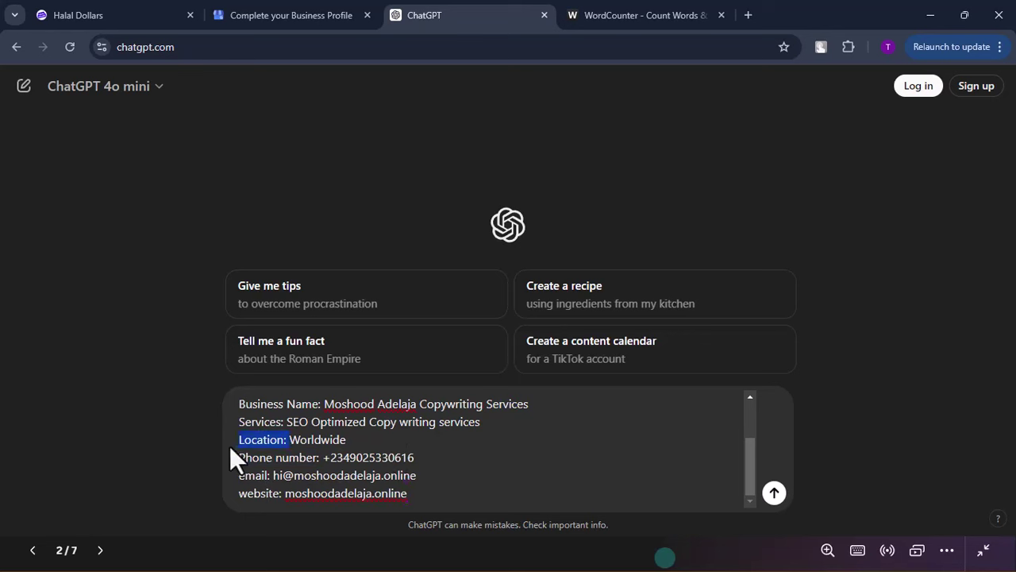
drag(358, 445, 293, 449)
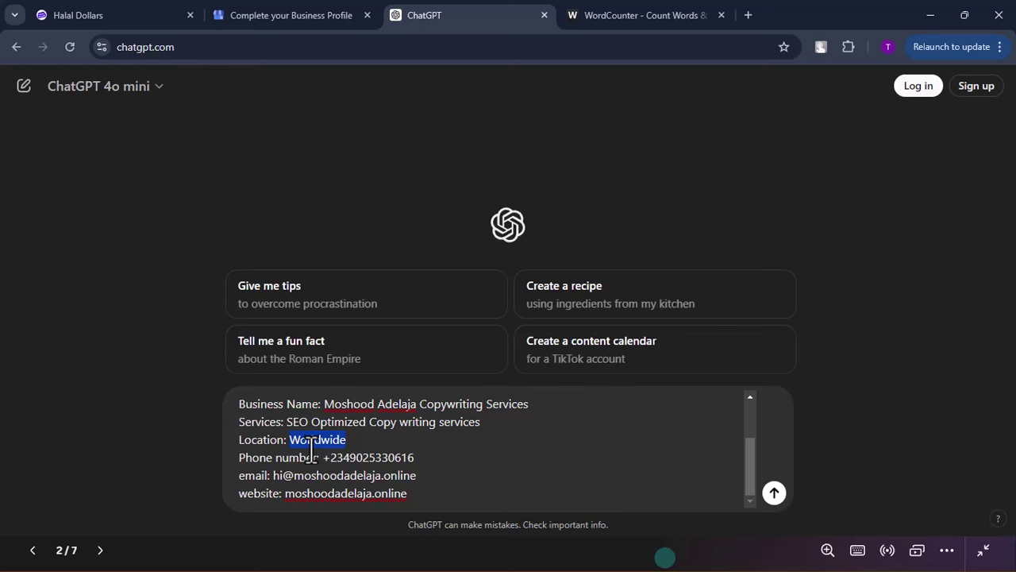
scroll(418, 464, up, 3)
scroll(433, 465, down, 3)
scroll(442, 455, up, 3)
- Send the prompt and select ChatGPT's full one-paragraph description reply for copying
click(777, 493)
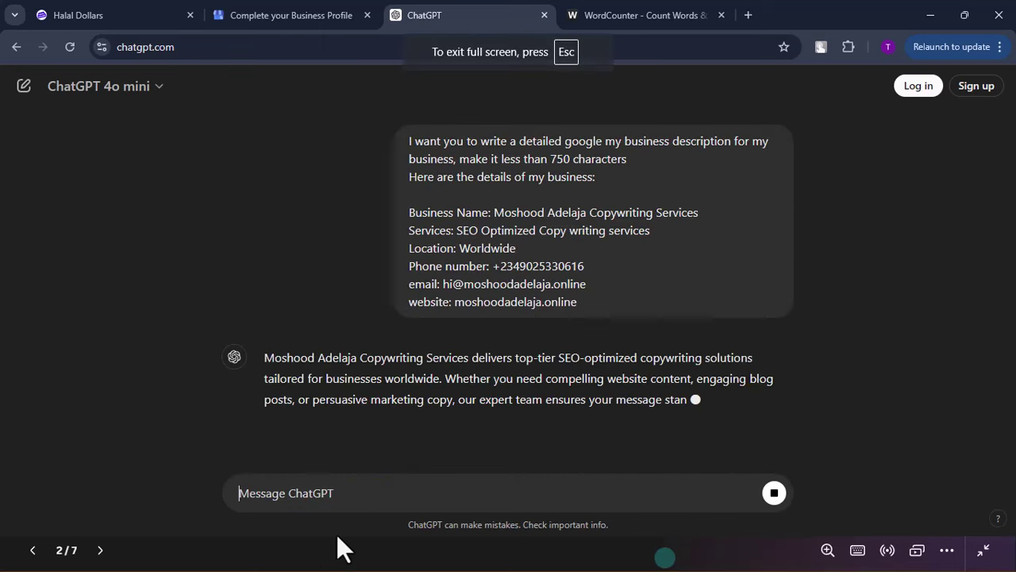
drag(258, 251, 412, 387)
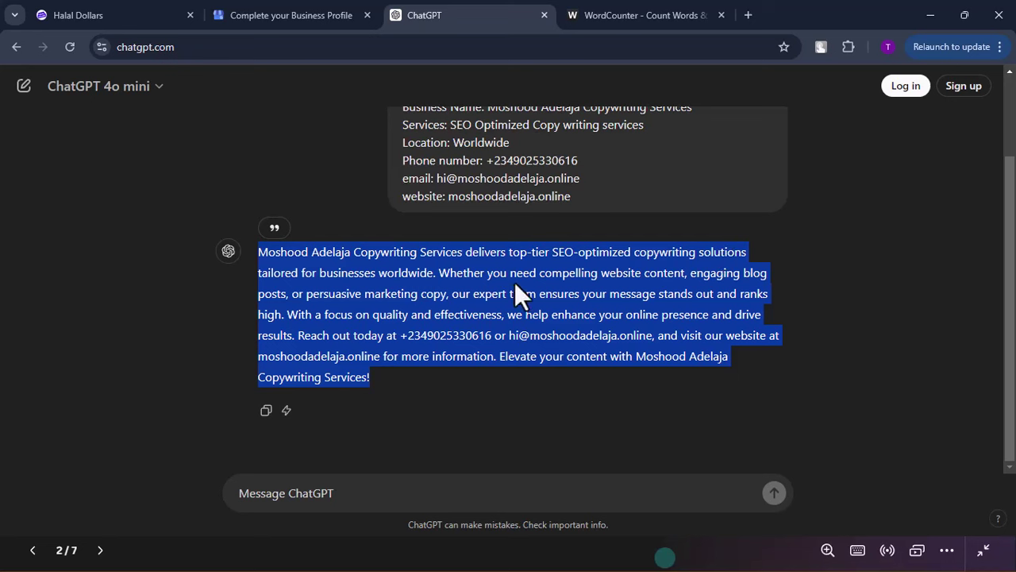
click(718, 274)
drag(689, 272, 584, 306)
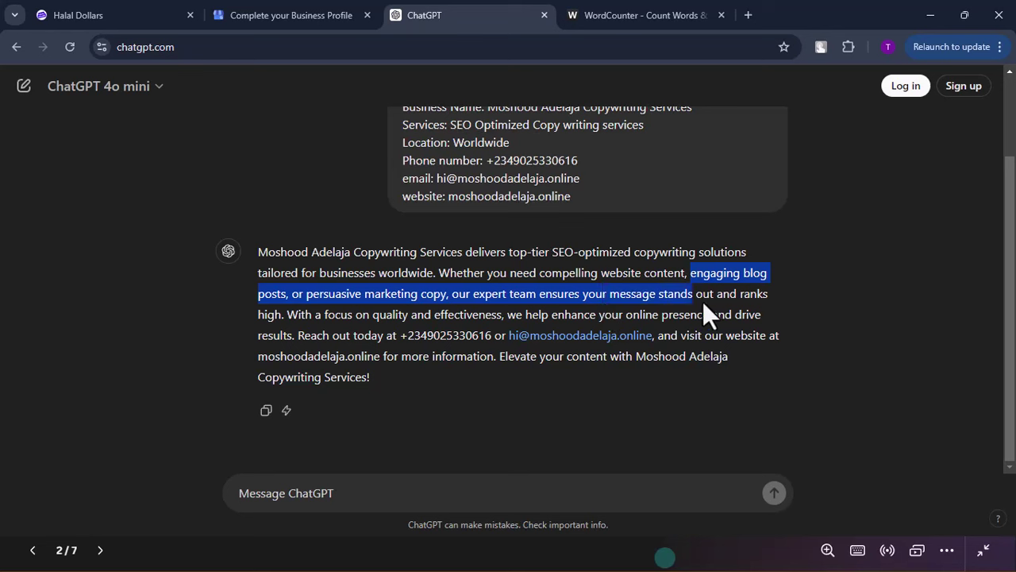
drag(775, 302, 754, 367)
drag(379, 377, 162, 314)
key(ctrl+c)
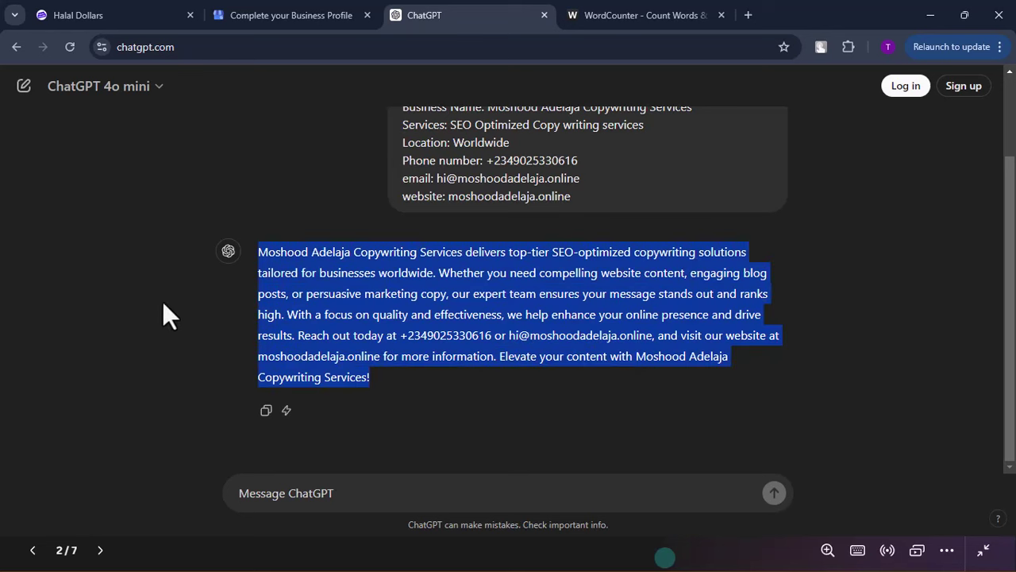
click(298, 16)
- Paste the ChatGPT description into the business description box and try to submit it
click(556, 269)
key(ctrl+v)
scroll(635, 288, up, 5)
scroll(635, 289, down, 5)
scroll(635, 288, up, 5)
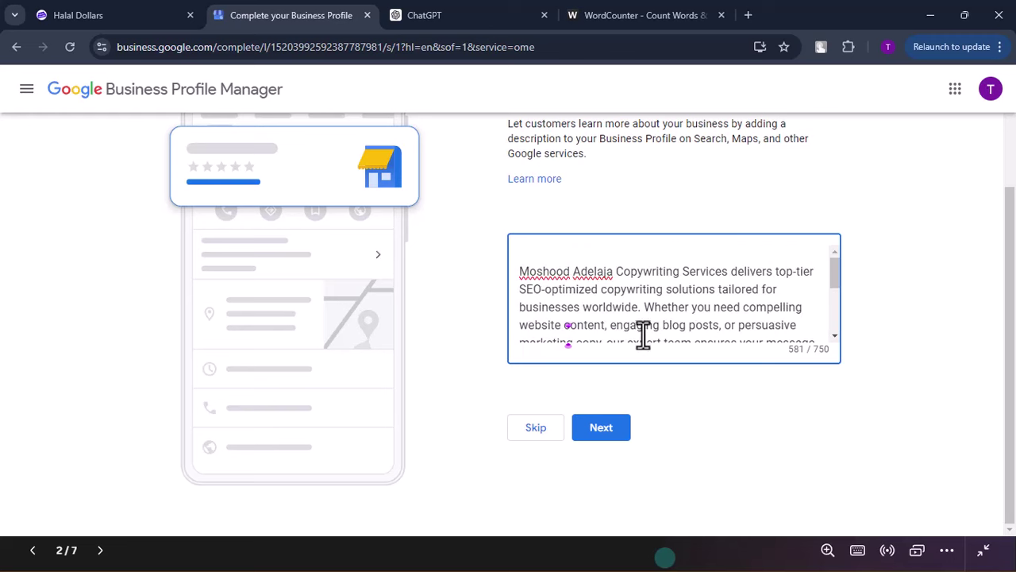
click(603, 432)
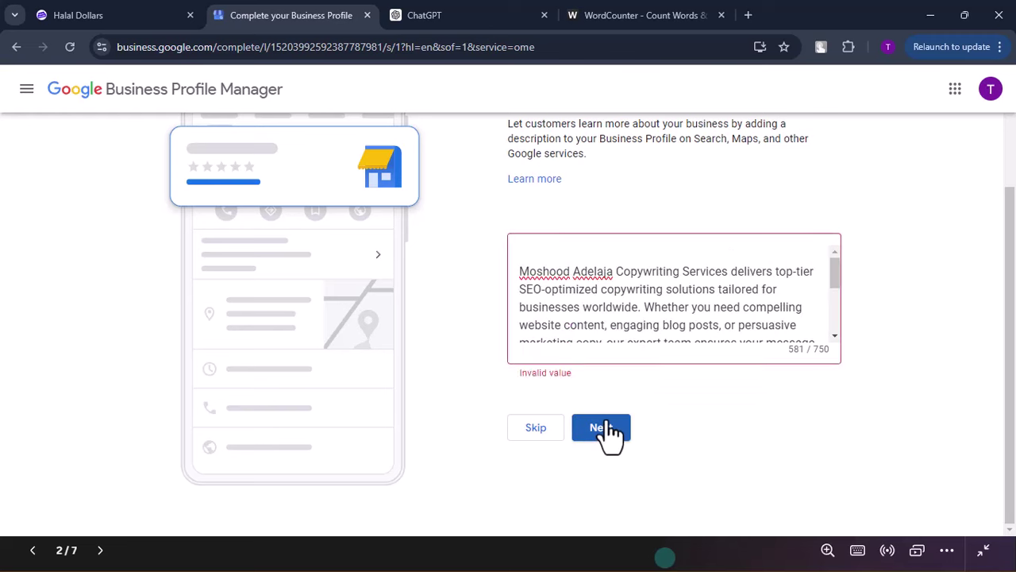
scroll(603, 333, down, 5)
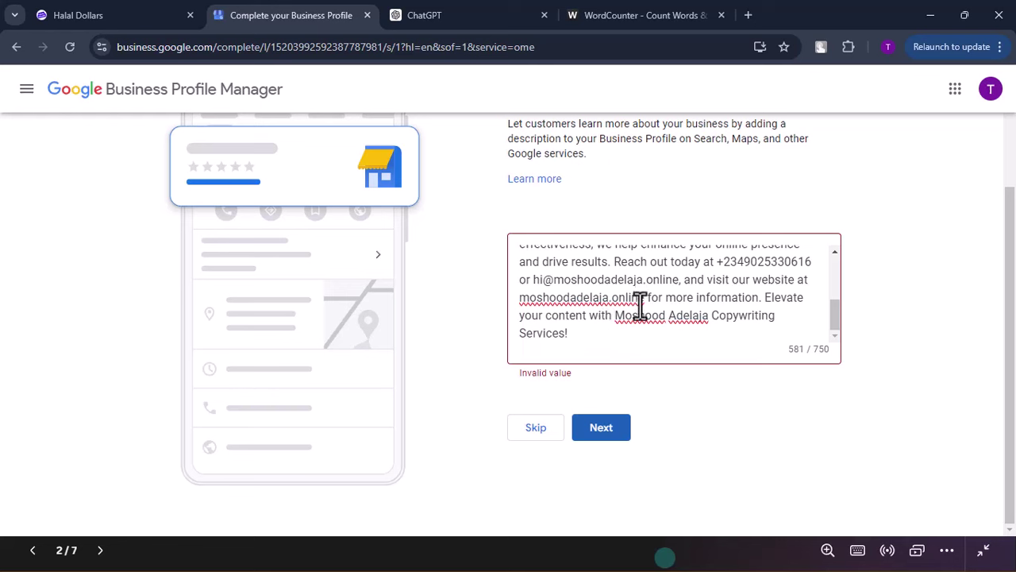
scroll(639, 285, up, 5)
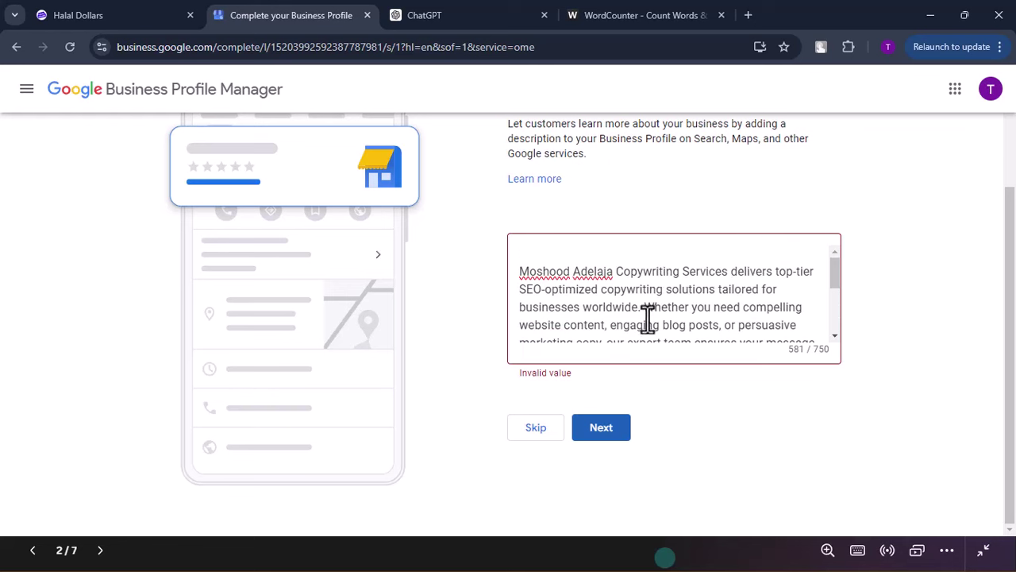
- Delete the excess text so the description is within the character limit, and submit
click(552, 289)
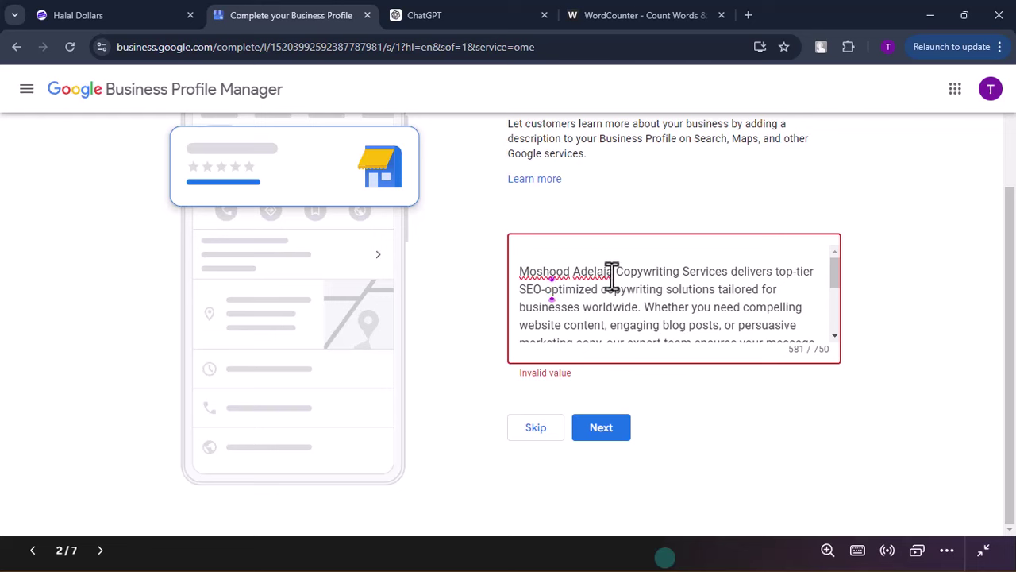
scroll(624, 318, down, 3)
scroll(624, 317, up, 3)
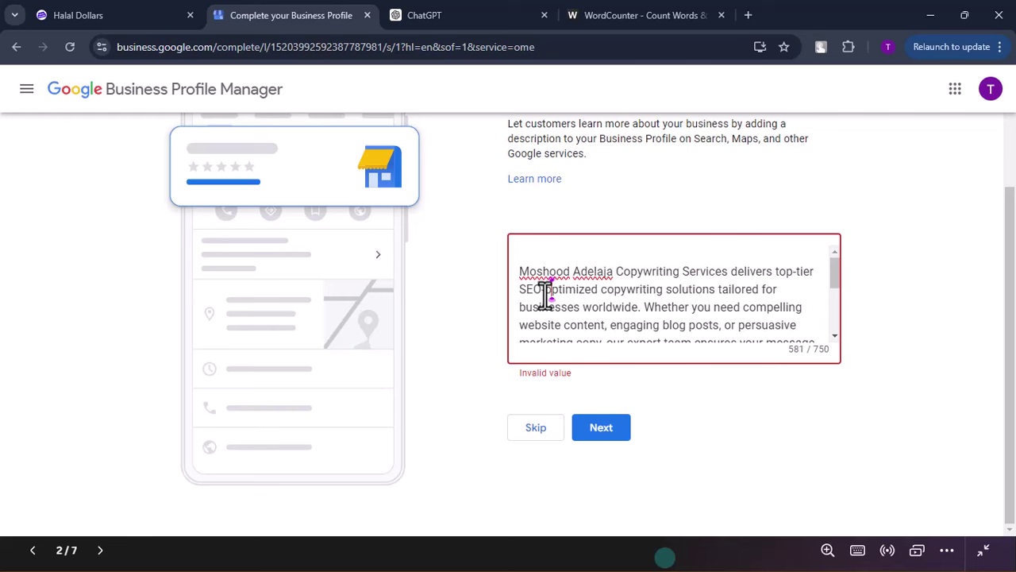
key(BackSpace)
scroll(631, 314, up, 5)
scroll(623, 318, down, 5)
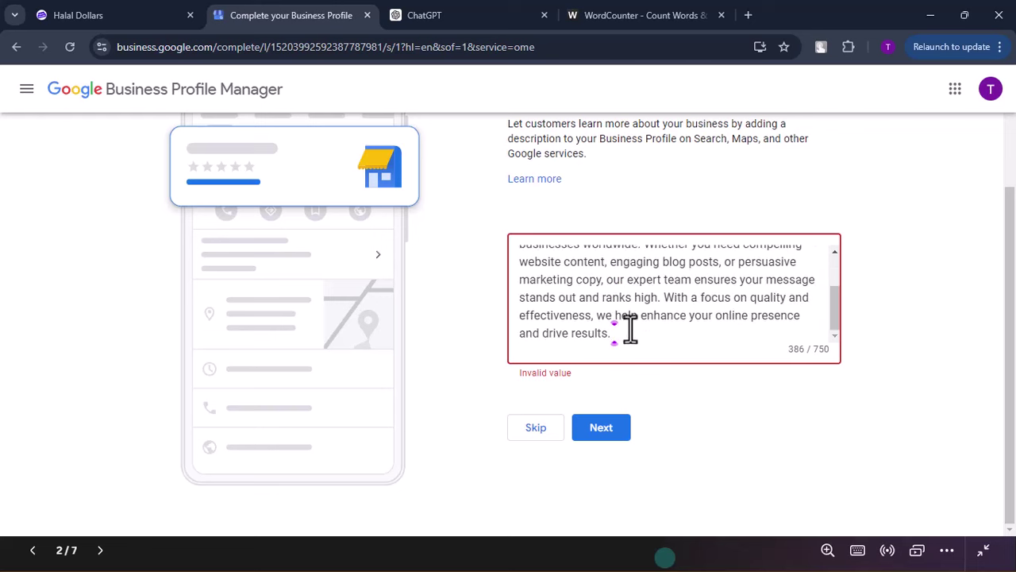
click(613, 425)
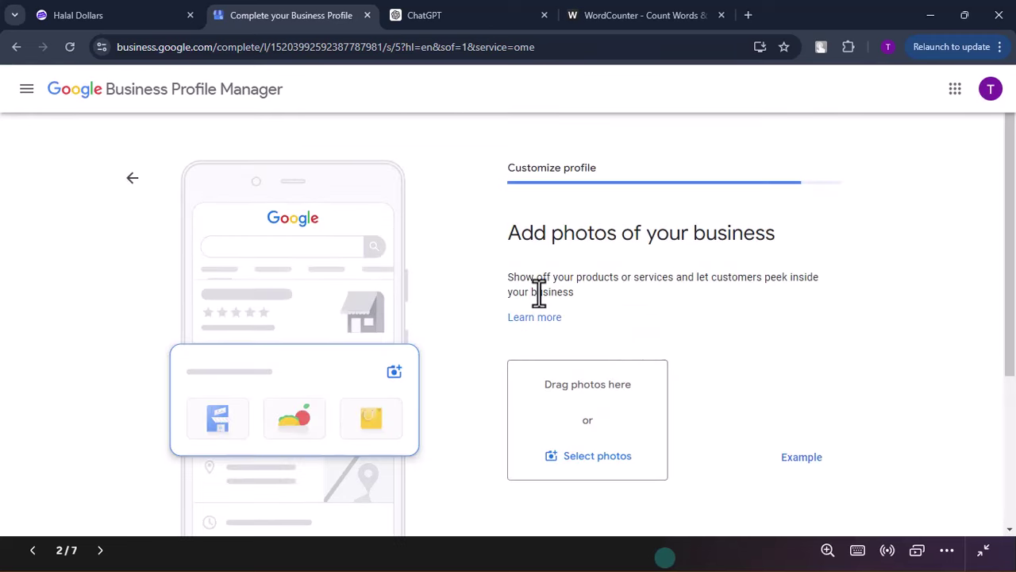
scroll(583, 333, down, 3)
scroll(357, 254, up, 3)
- Add paragraph breaks before 'Whether' and 'With' in the description, then continue
click(153, 172)
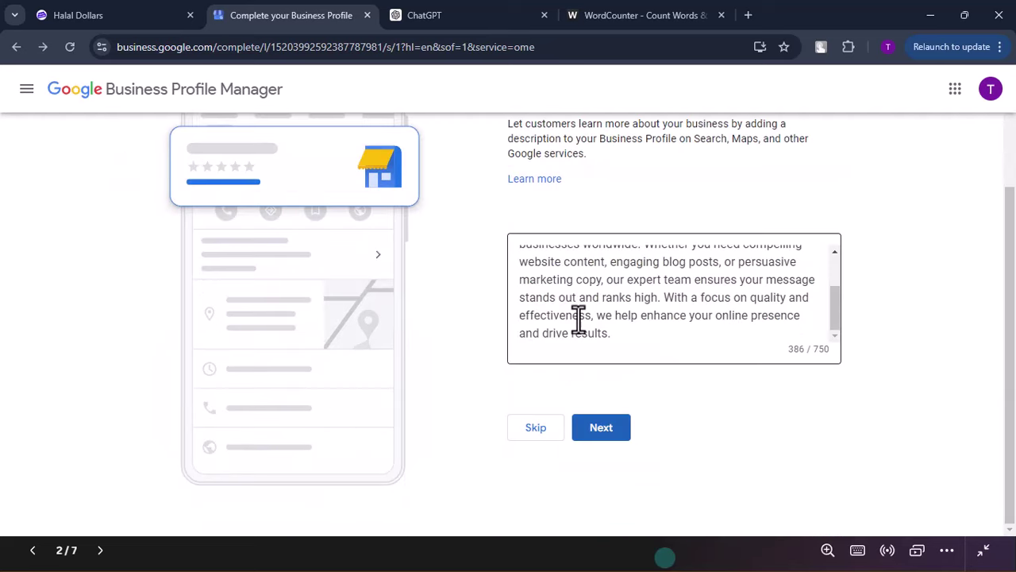
scroll(576, 320, up, 5)
click(644, 308)
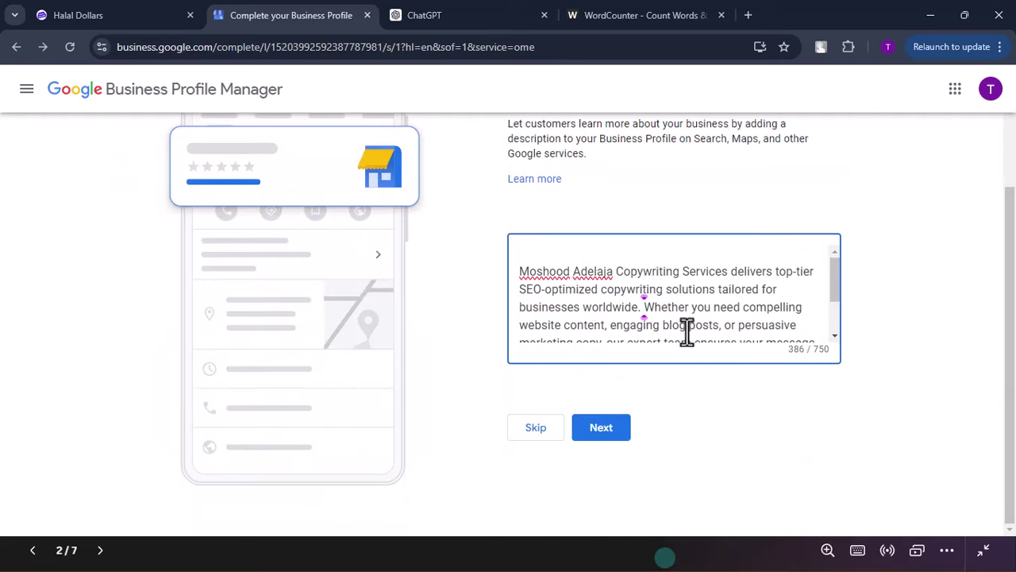
key(Return)
key(Return)
scroll(660, 297, down, 2)
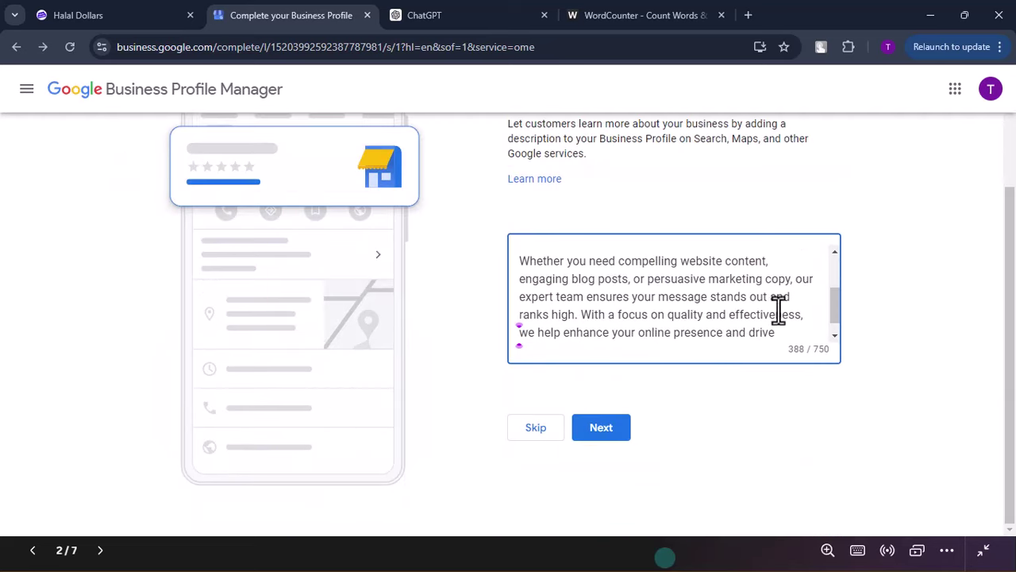
scroll(778, 307, down, 1)
scroll(774, 320, up, 2)
scroll(556, 318, down, 2)
click(580, 300)
key(Return)
key(Return)
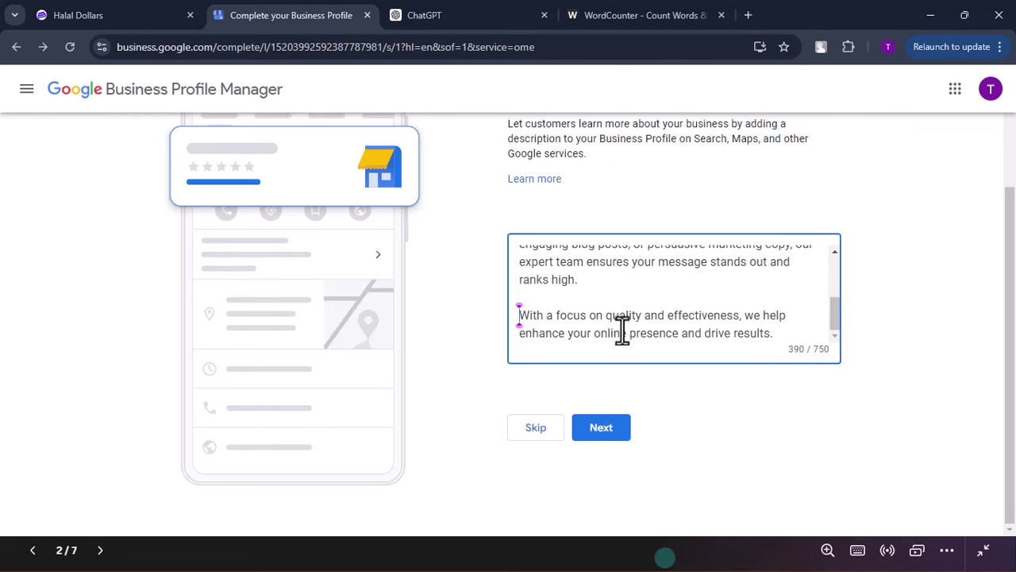
scroll(651, 302, up, 3)
scroll(634, 308, up, 2)
scroll(654, 333, down, 2)
click(601, 433)
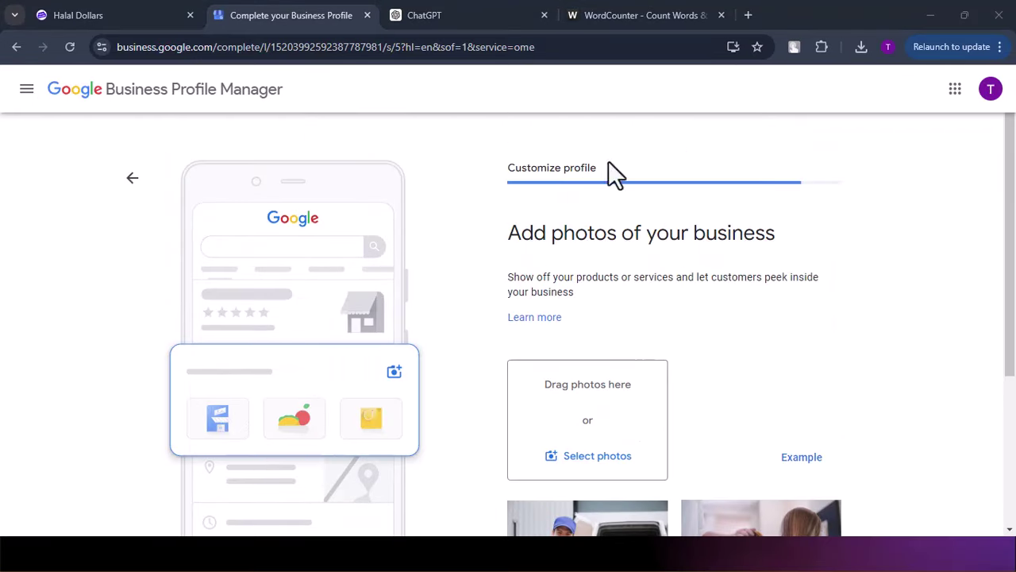
- Skip the photos, advertising credit and Google Workspace steps, then continue to Google Search
scroll(621, 275, down, 2)
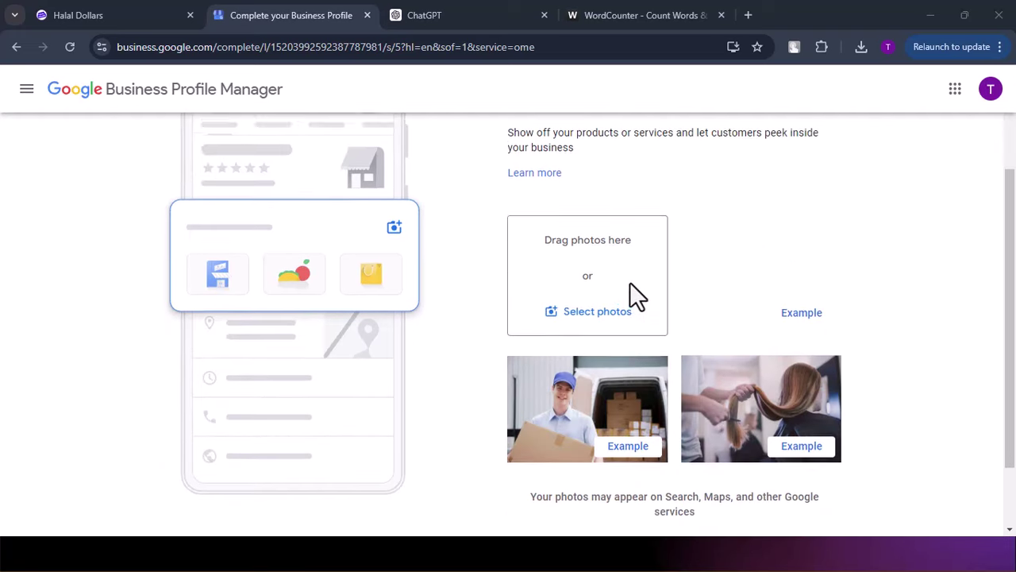
scroll(630, 290, up, 2)
scroll(631, 286, down, 3)
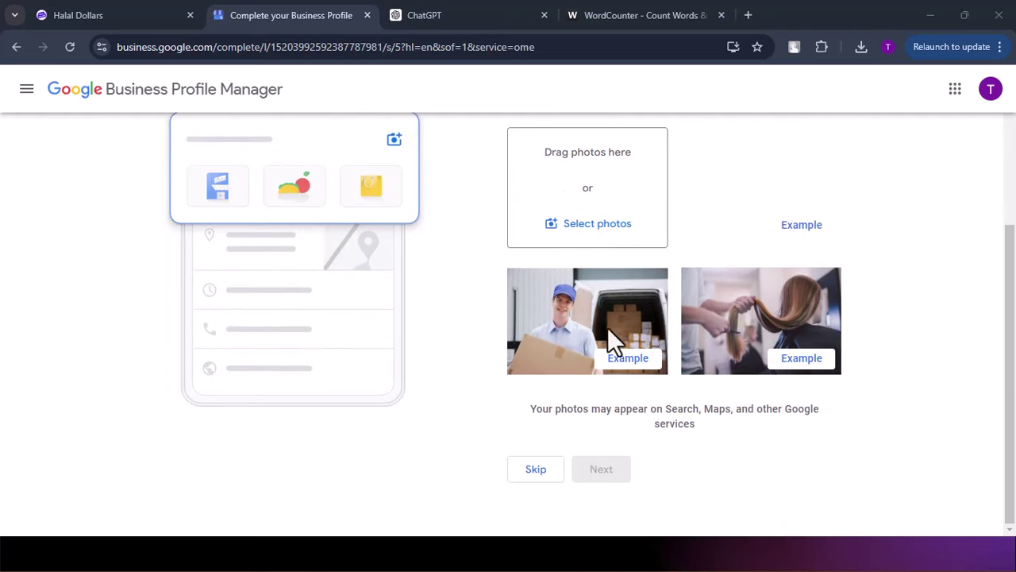
click(536, 469)
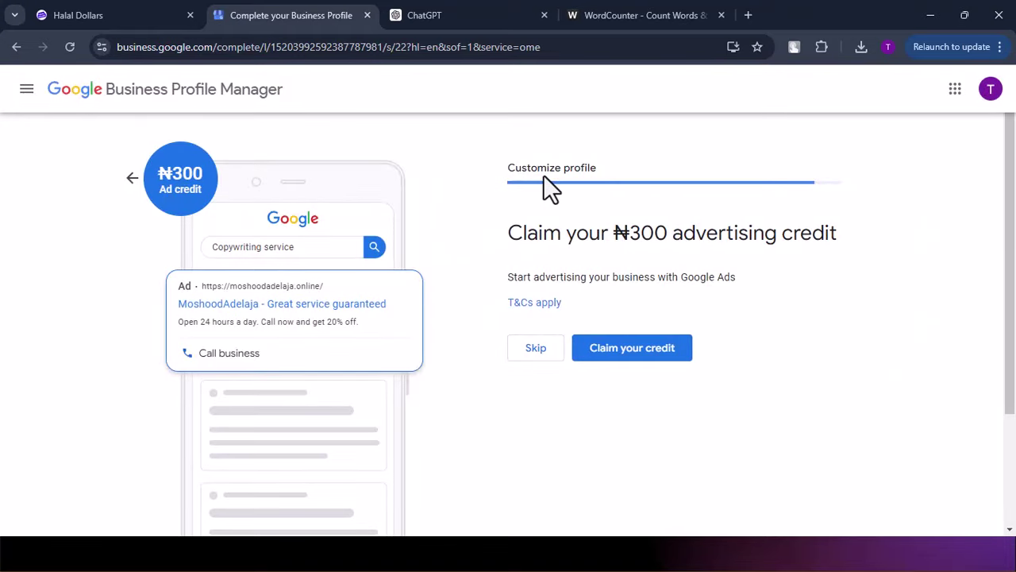
click(535, 349)
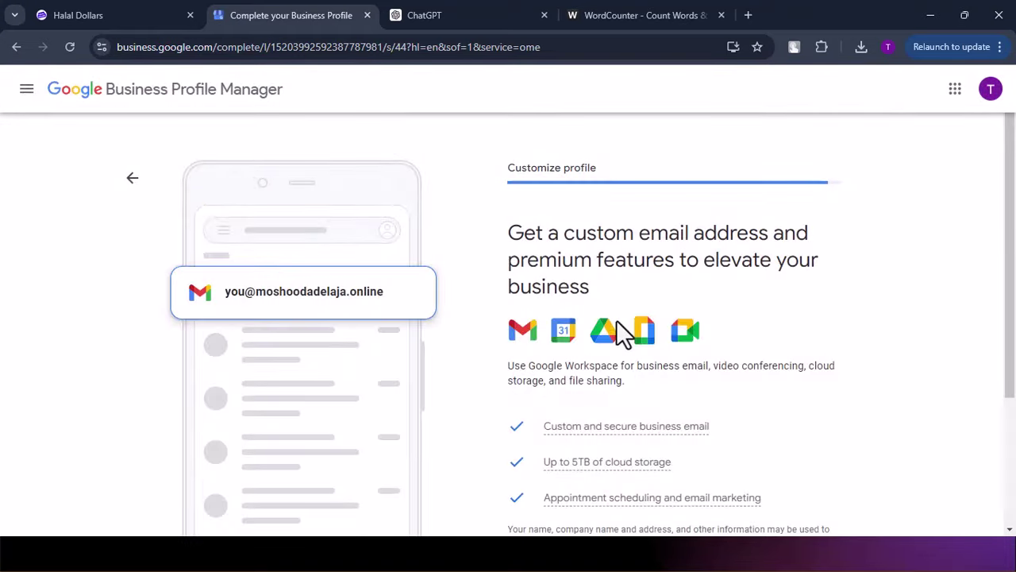
scroll(686, 343, down, 3)
click(538, 407)
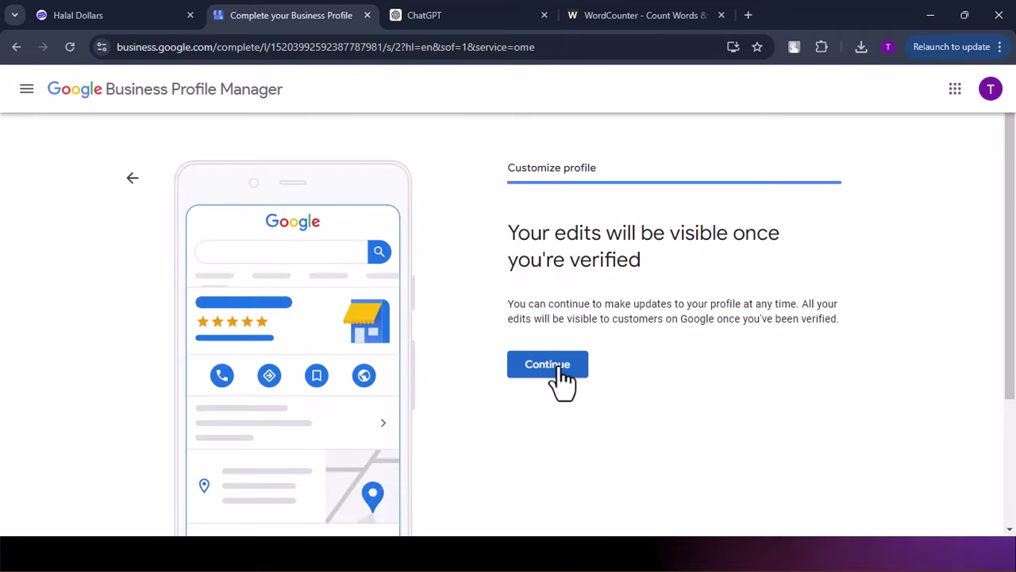
click(560, 370)
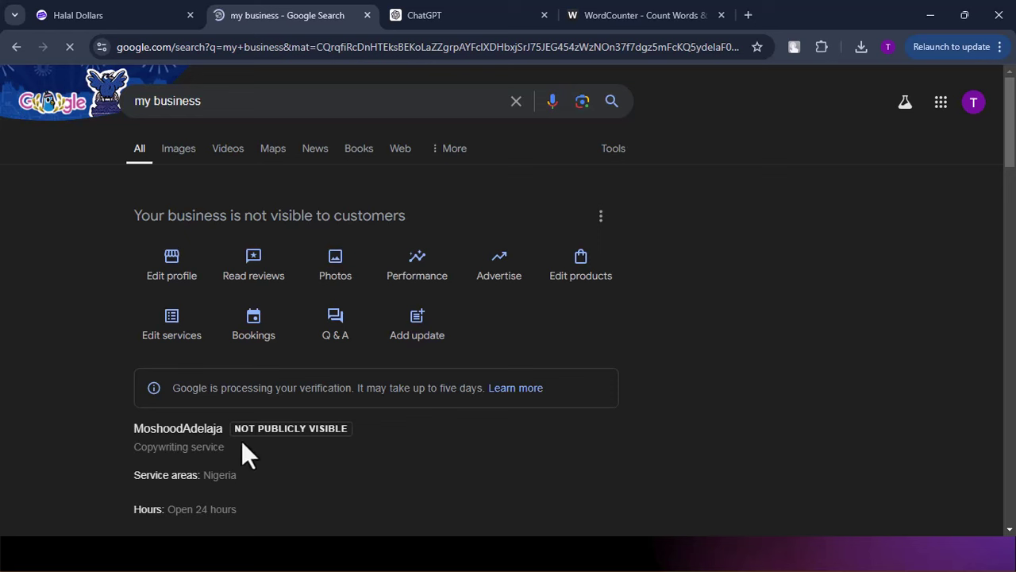
drag(236, 431, 324, 434)
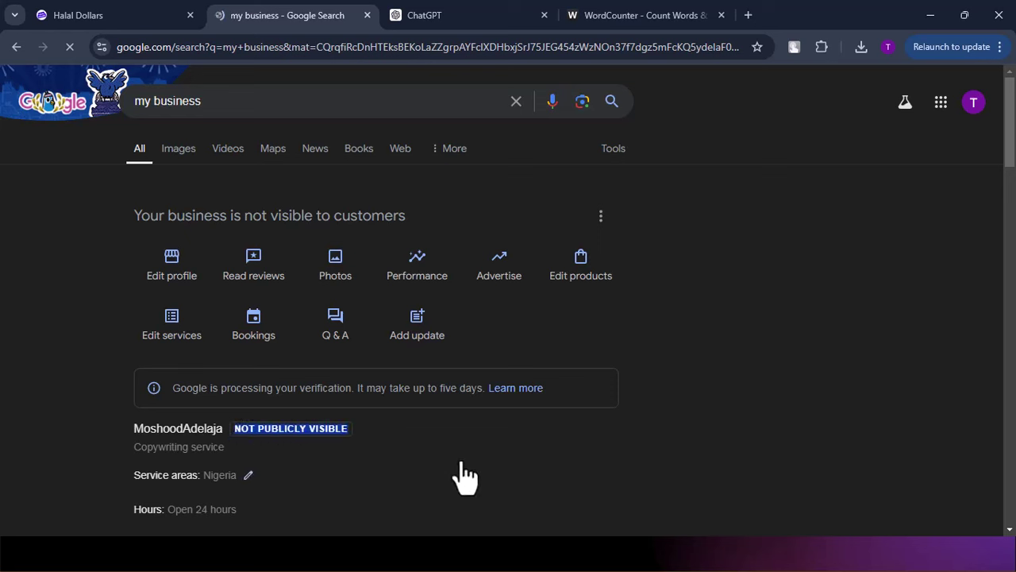
drag(135, 215, 397, 215)
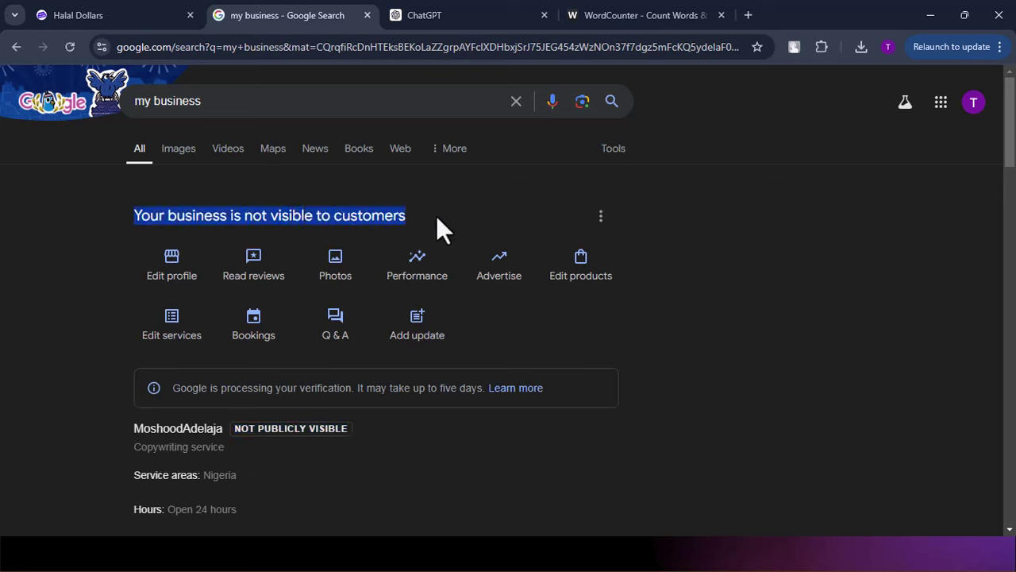
drag(170, 388, 379, 389)
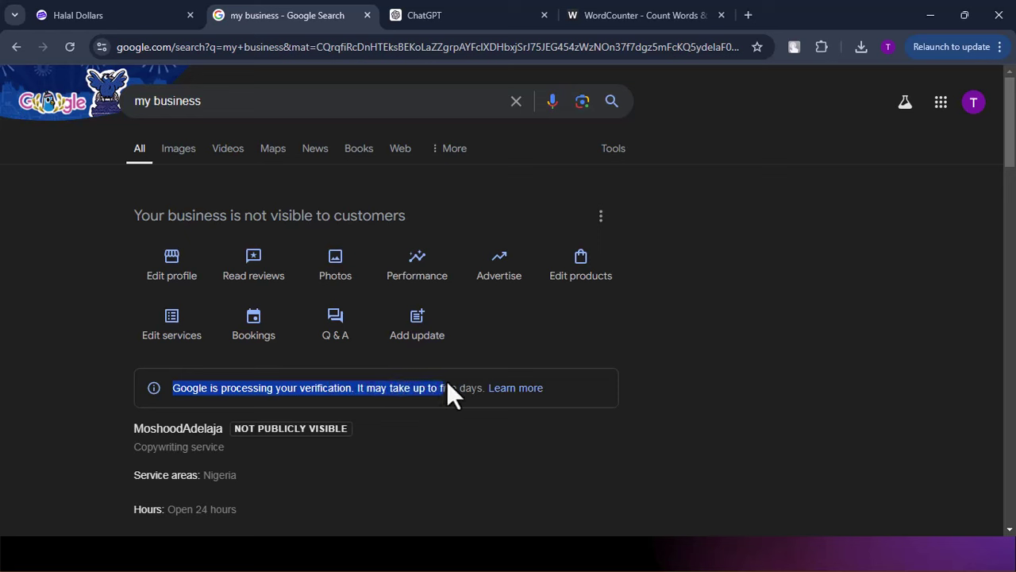
drag(479, 388, 487, 389)
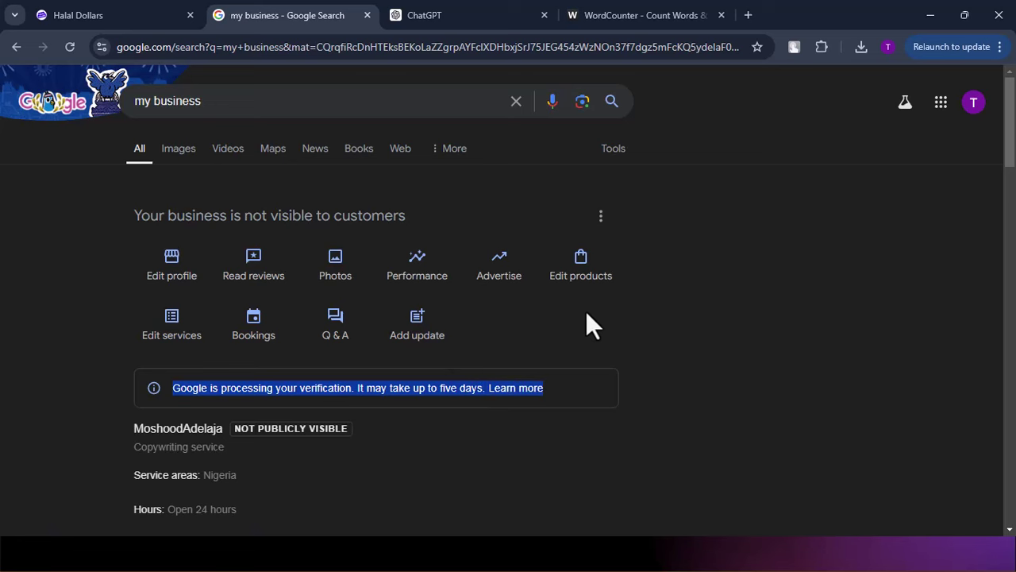
click(755, 322)
scroll(595, 444, down, 3)
scroll(593, 442, up, 3)
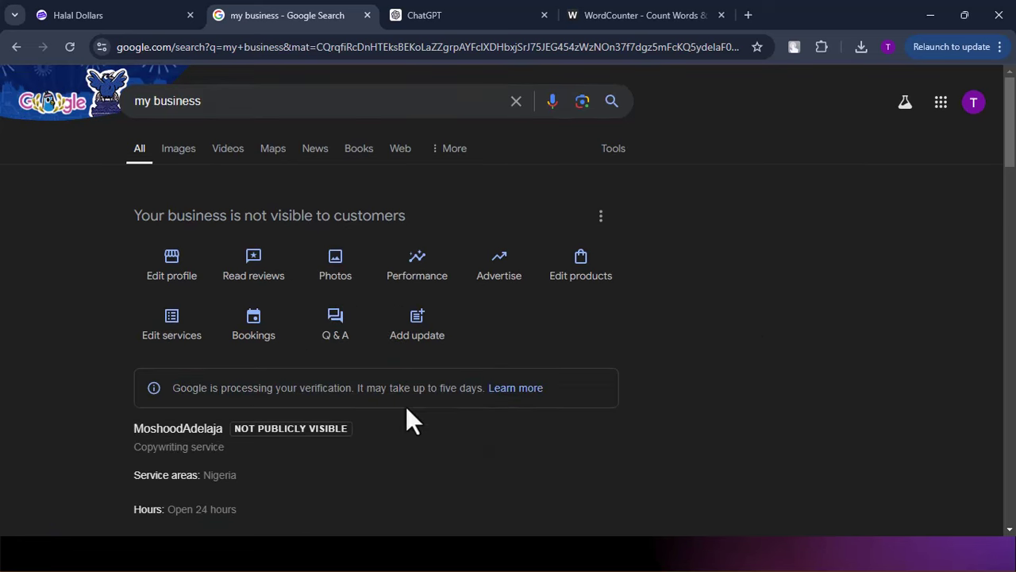
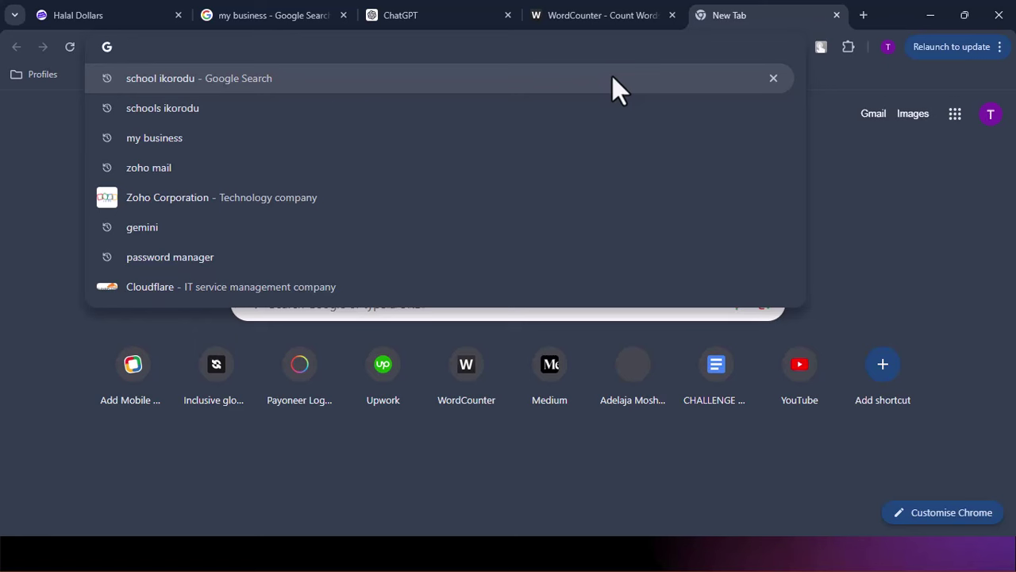
- Search Google for 'gmb everywhere chrome extension' and open its Chrome Web Store listing
text(gmb every)
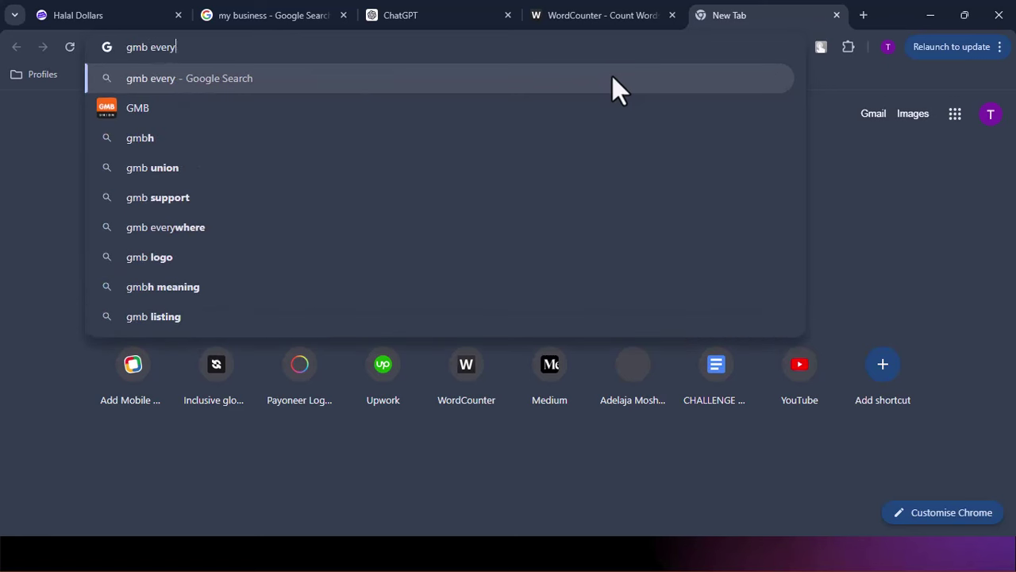
text(where chrome extension)
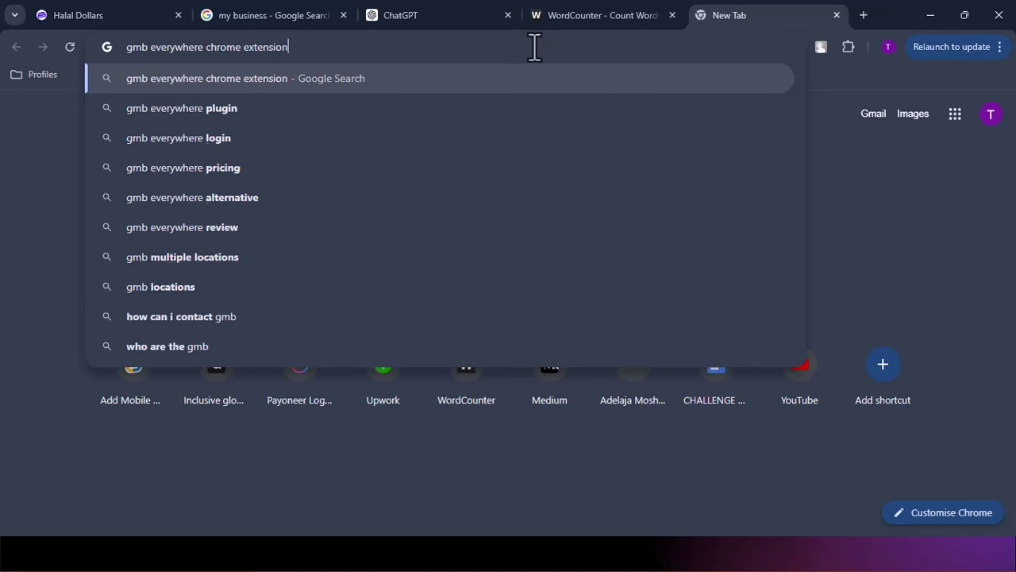
click(532, 46)
key(Return)
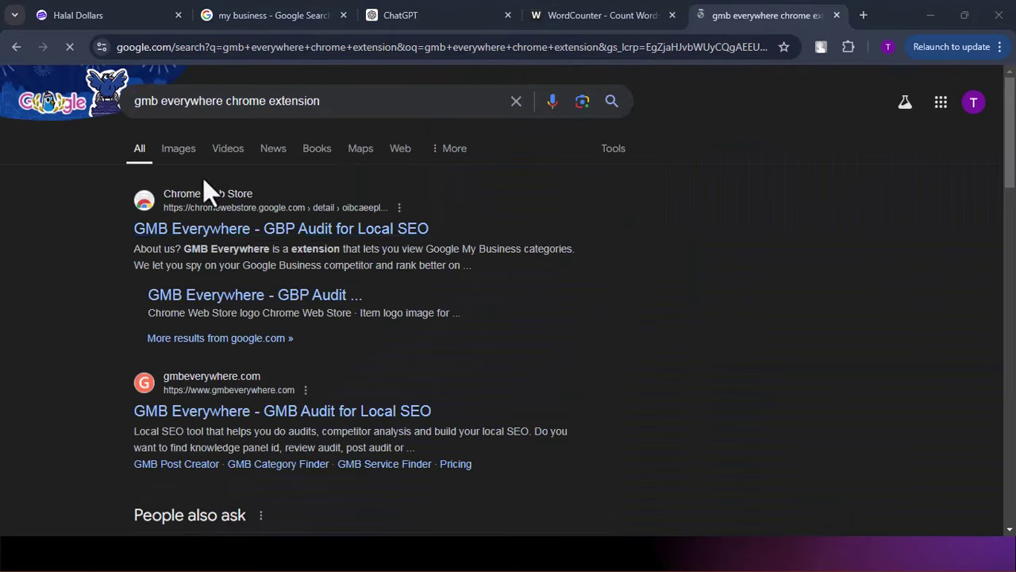
click(208, 232)
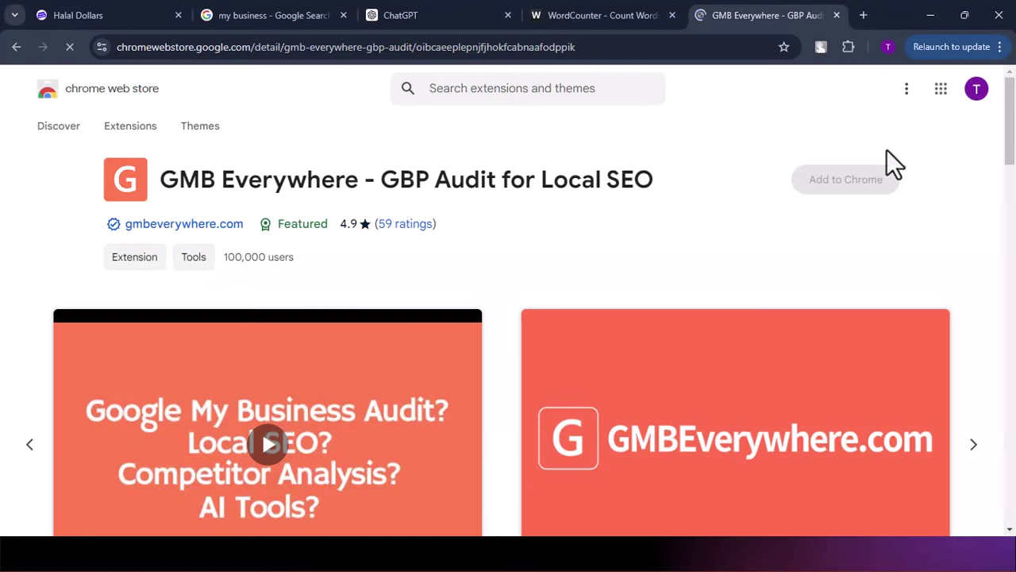
- Add GMB Everywhere - GBP Audit for Local SEO to Chrome and confirm the installation
click(843, 179)
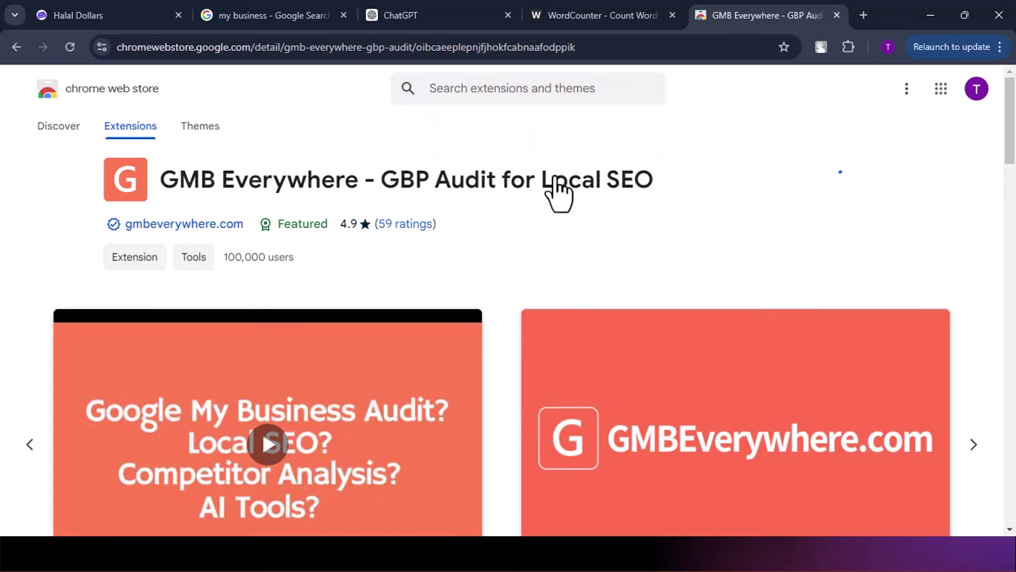
click(556, 180)
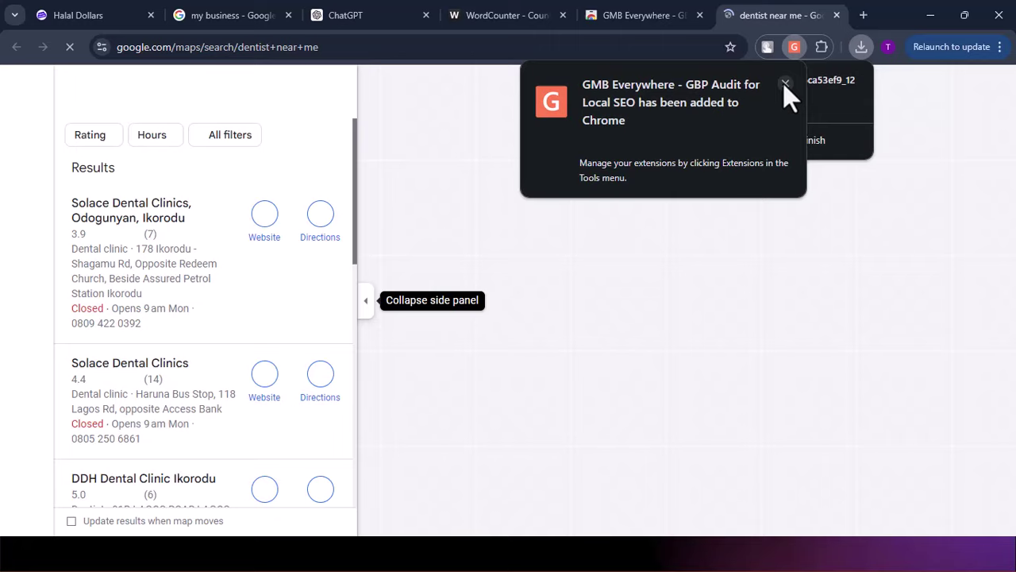
- Dismiss the extension notice and search Google Maps for 'plumber garki'
click(785, 82)
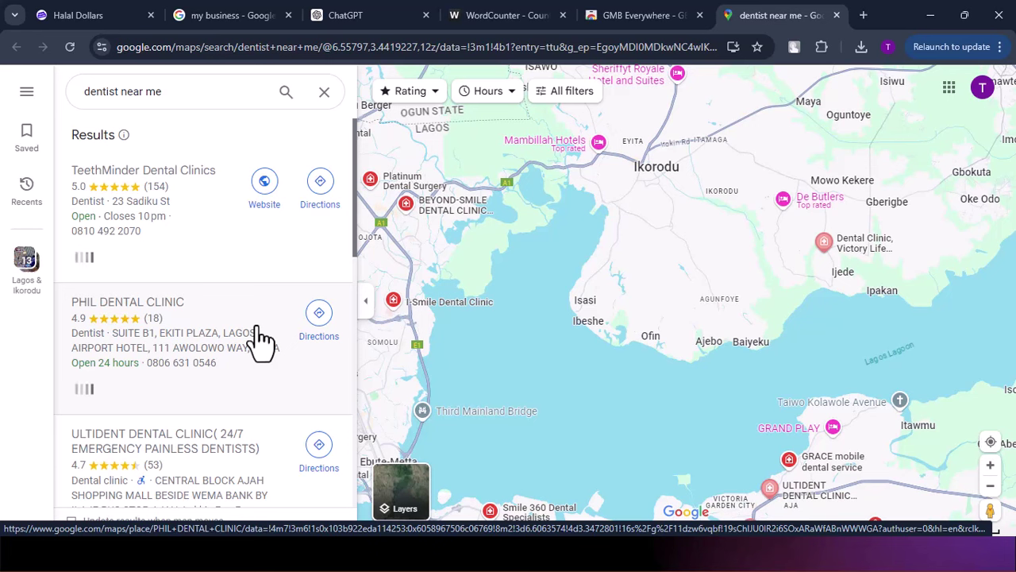
click(174, 90)
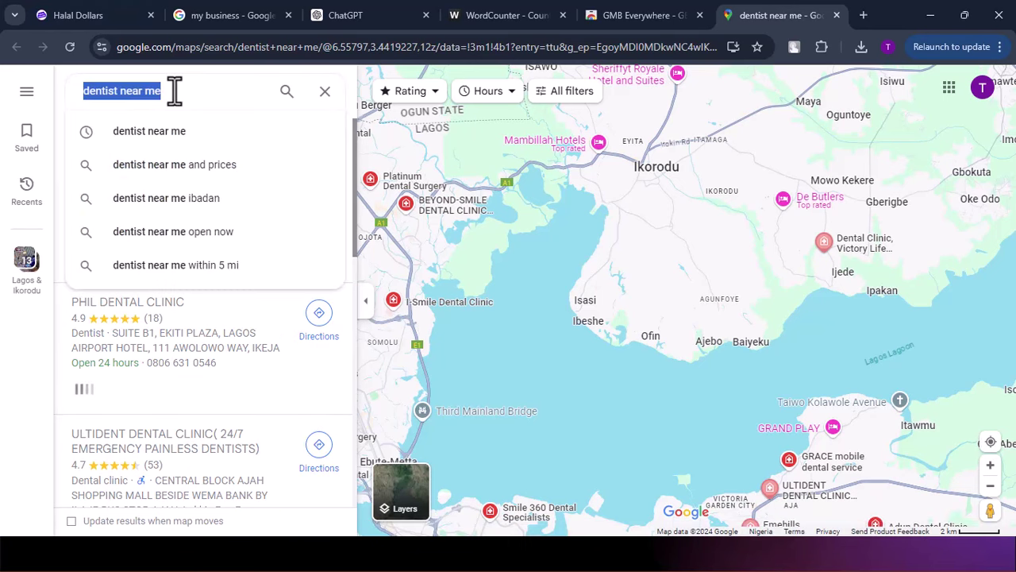
text(plum)
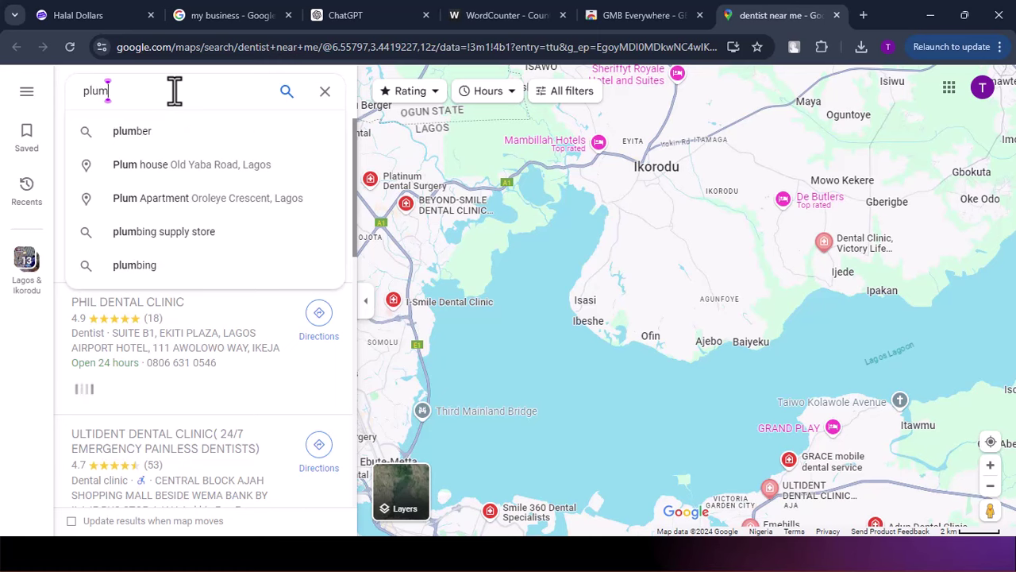
text(ber gark)
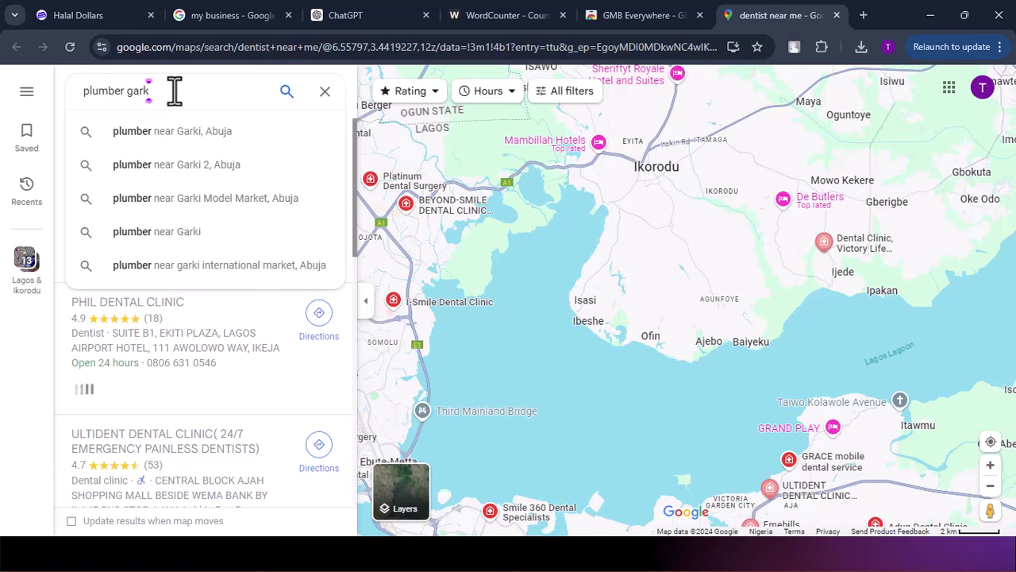
text(i)
key(Return)
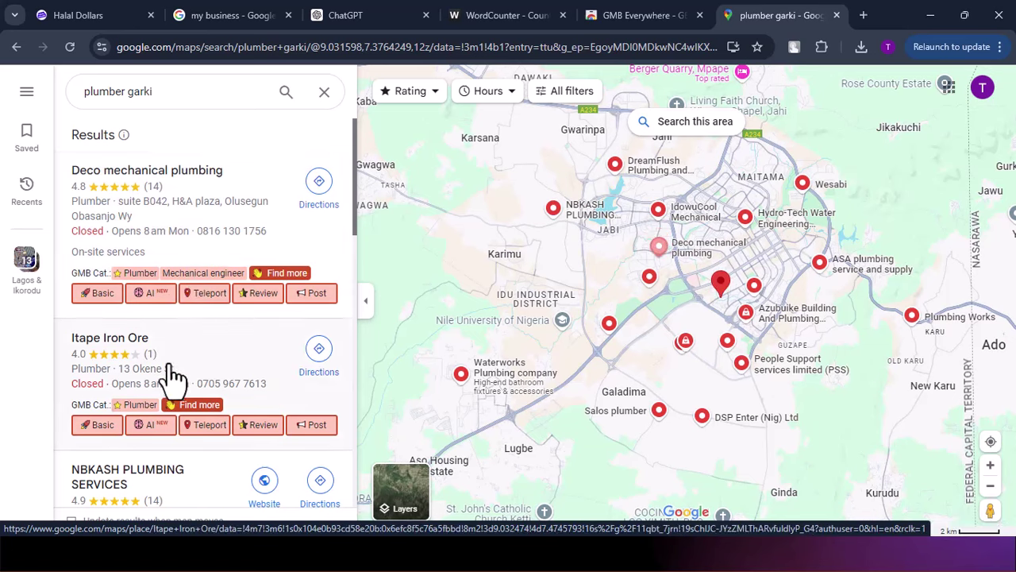
scroll(168, 376, down, 2)
scroll(168, 376, down, 1)
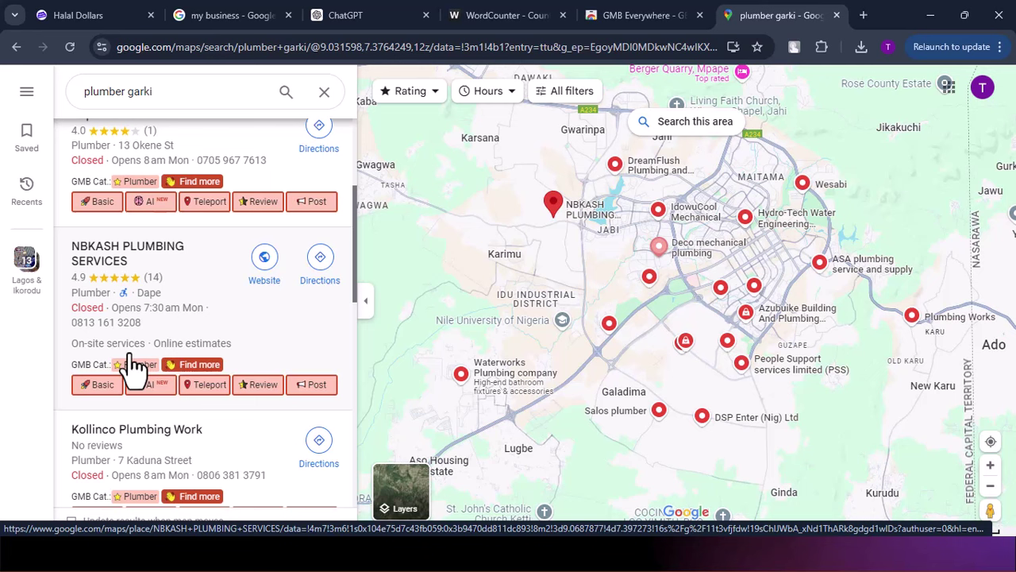
scroll(132, 353, down, 1)
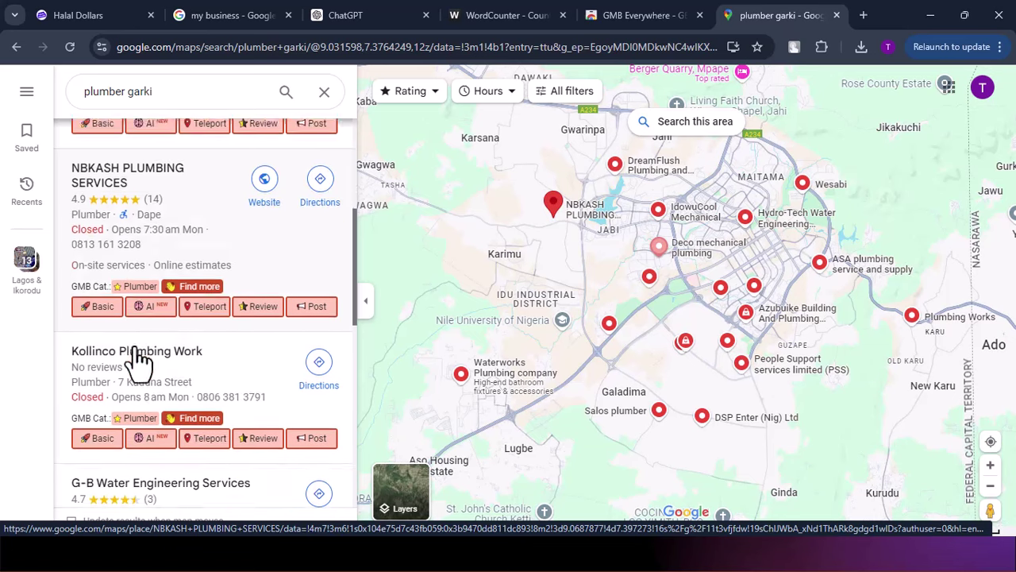
scroll(131, 353, down, 1)
scroll(115, 361, down, 3)
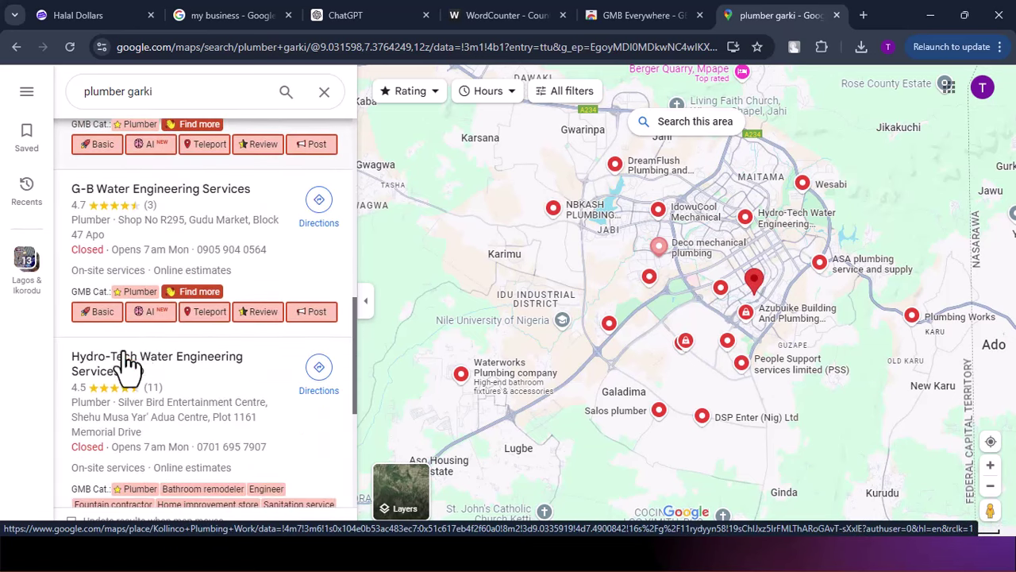
scroll(162, 319, down, 2)
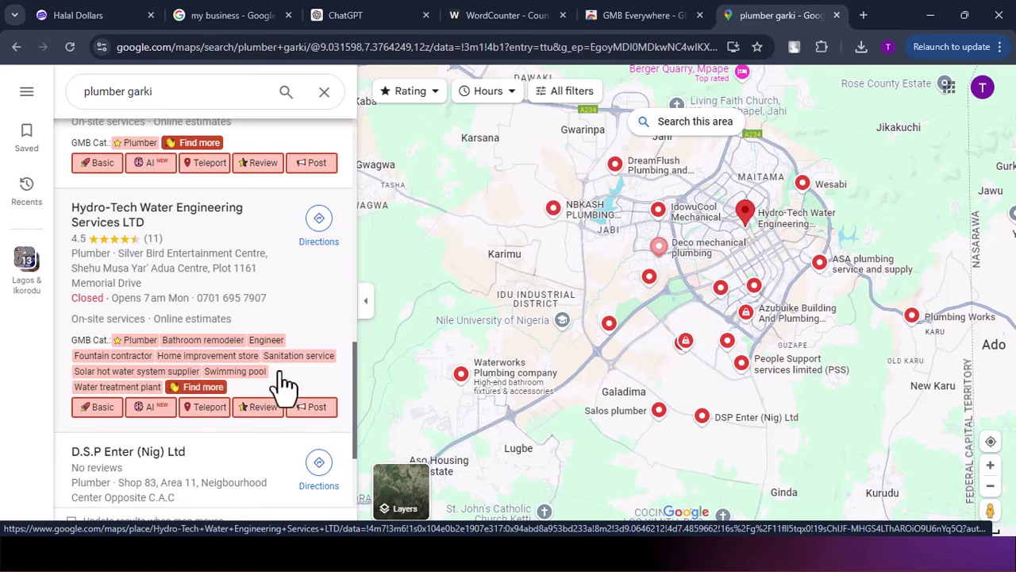
scroll(238, 373, down, 3)
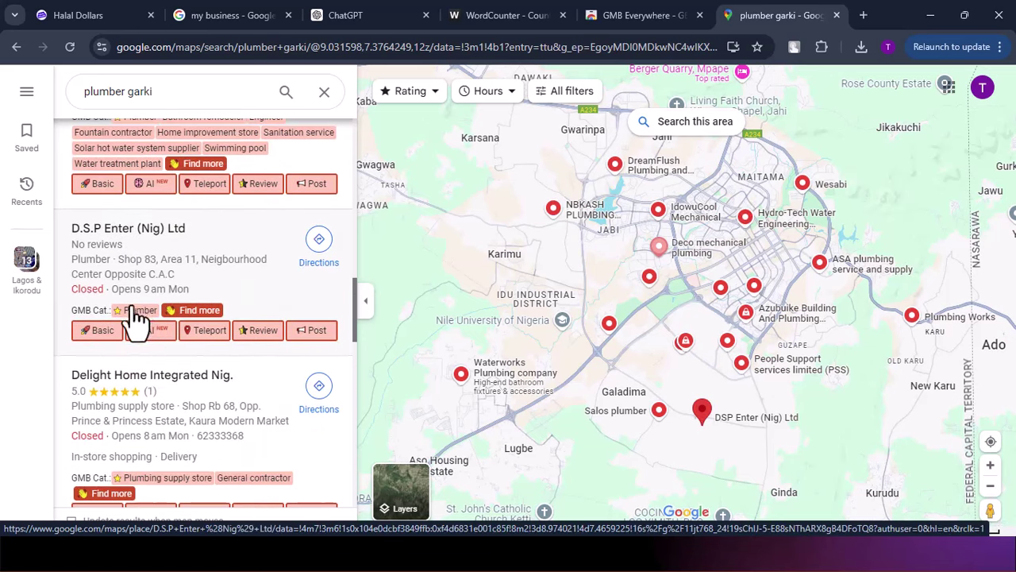
scroll(158, 341, down, 2)
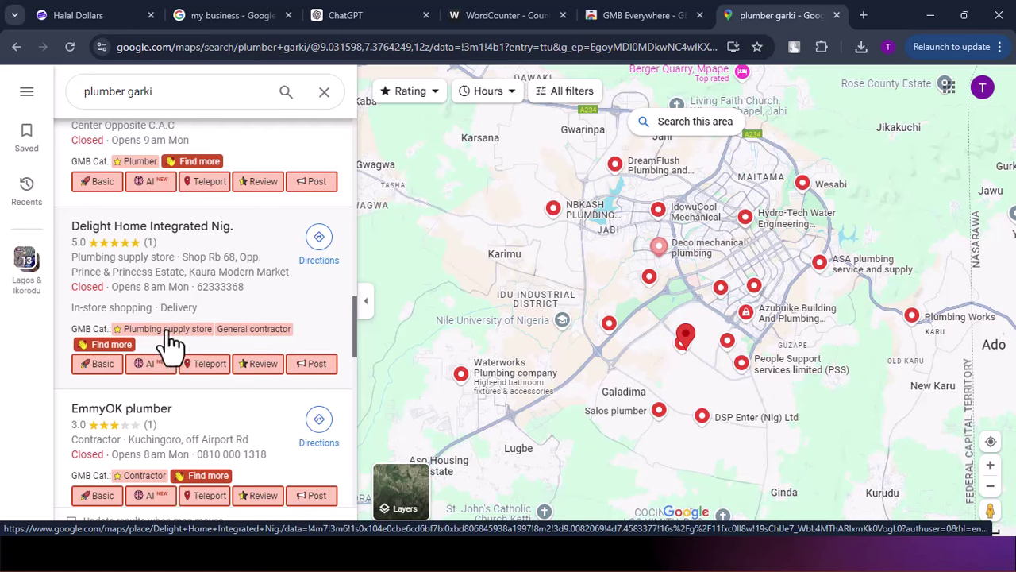
scroll(183, 365, down, 1)
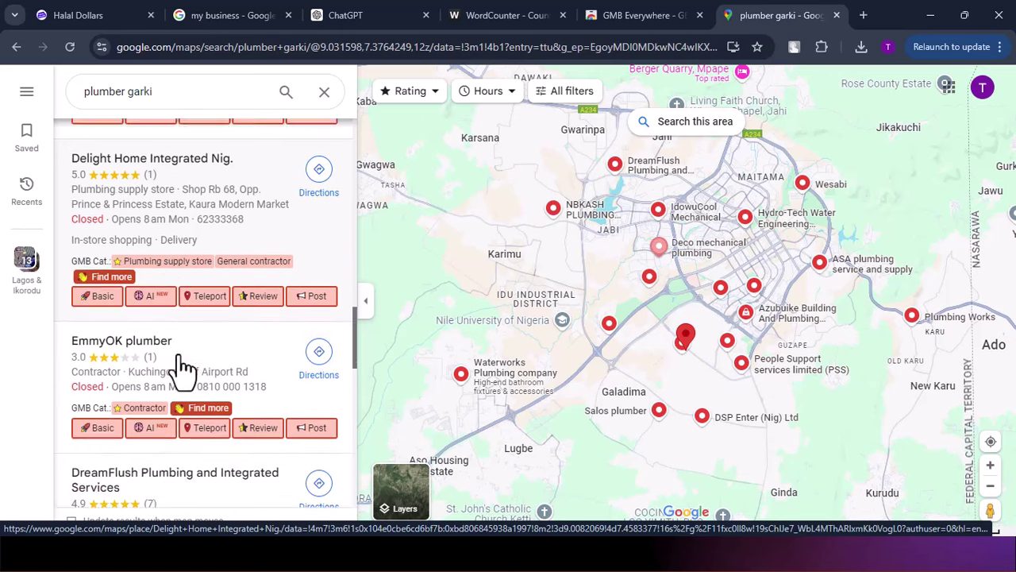
scroll(182, 365, down, 2)
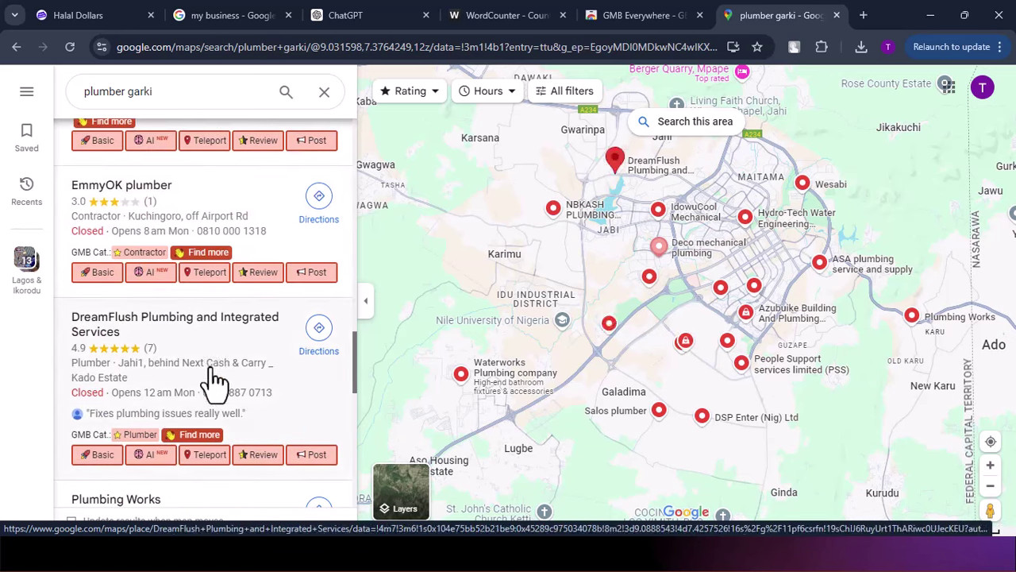
scroll(211, 381, up, 15)
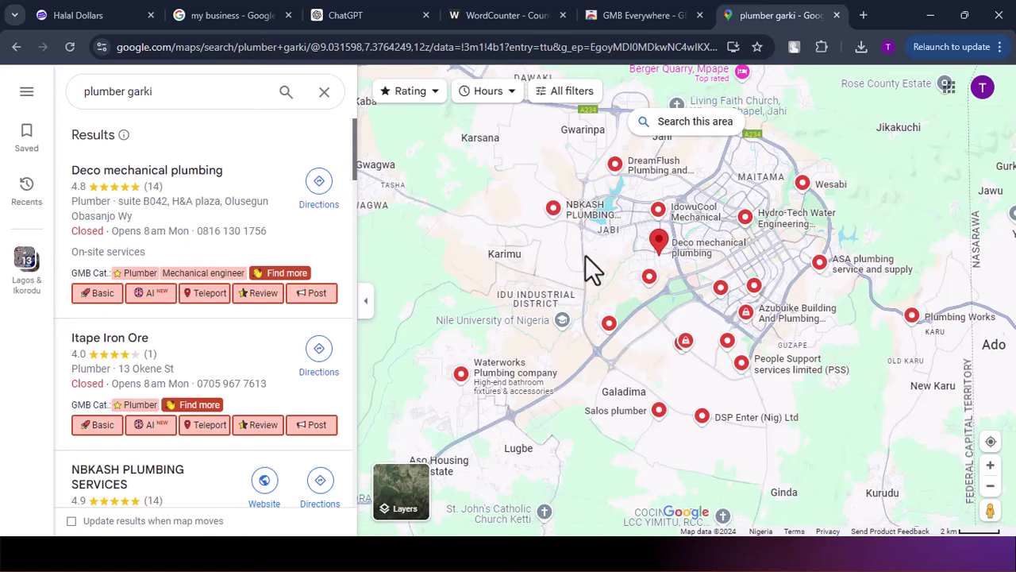
click(223, 22)
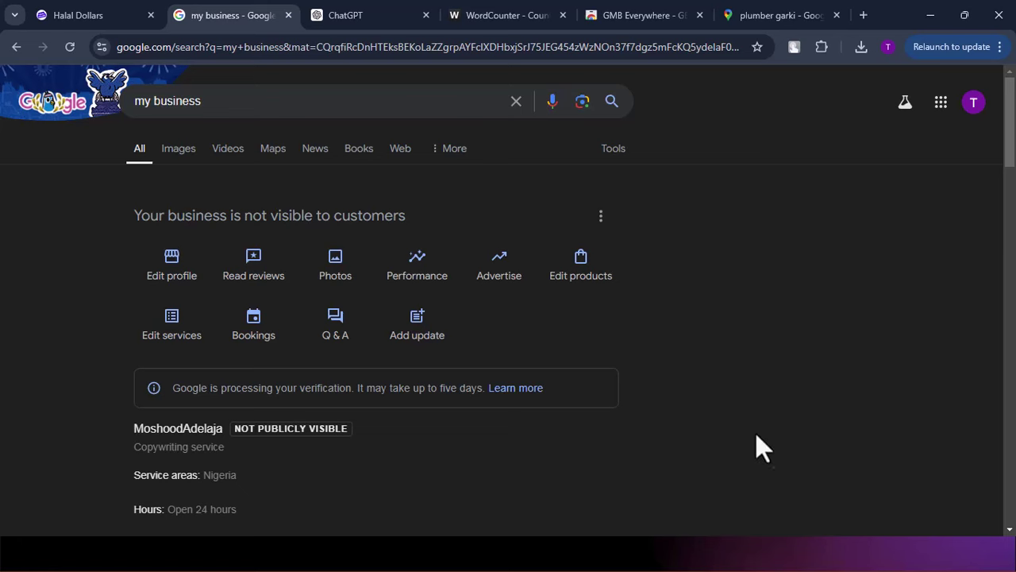
click(170, 269)
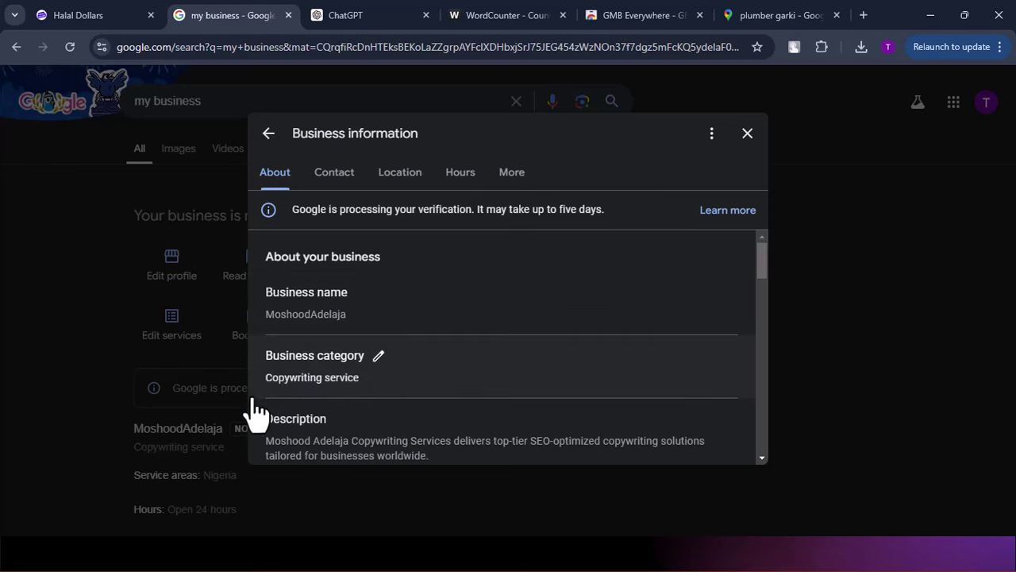
scroll(408, 397, down, 2)
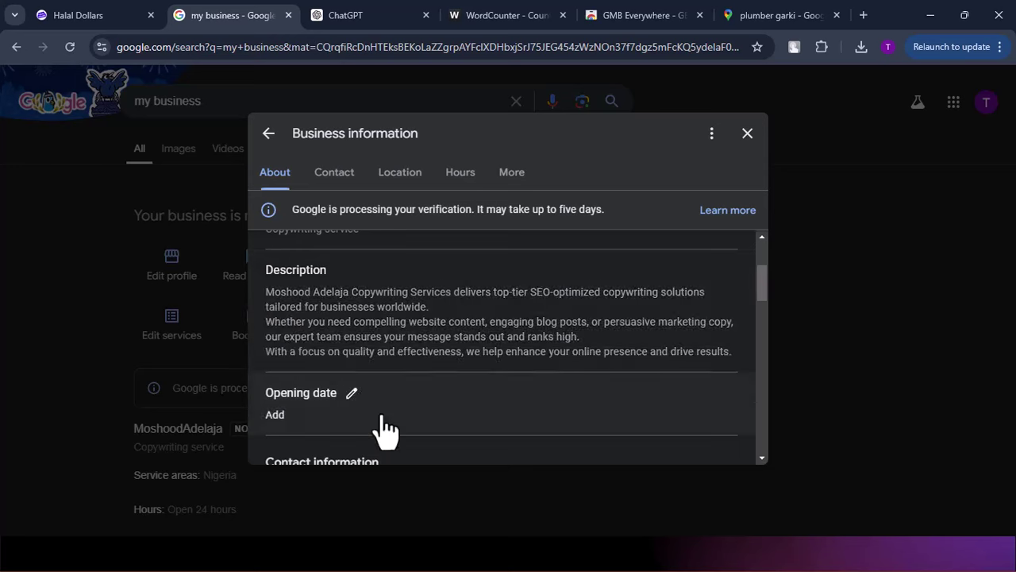
scroll(535, 435, up, 2)
scroll(503, 402, down, 7)
scroll(505, 404, up, 6)
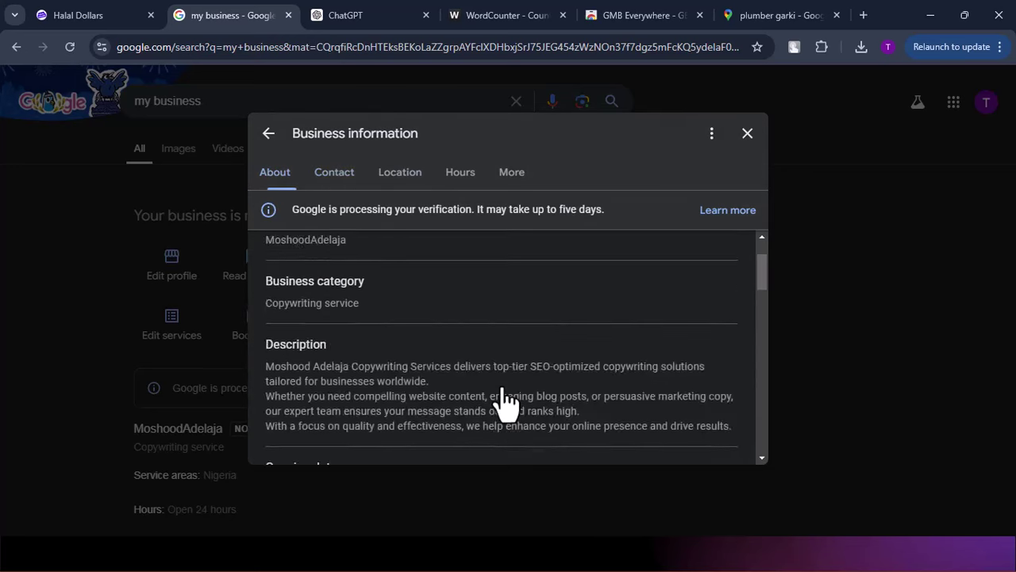
scroll(501, 388, up, 1)
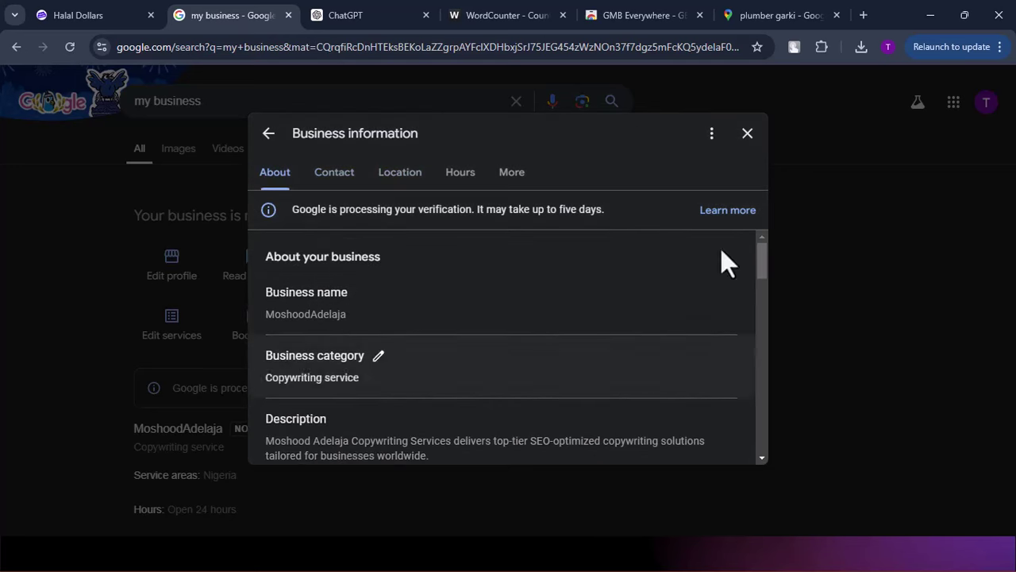
- Replace the Maps search with 'copywriter' and run it
click(774, 14)
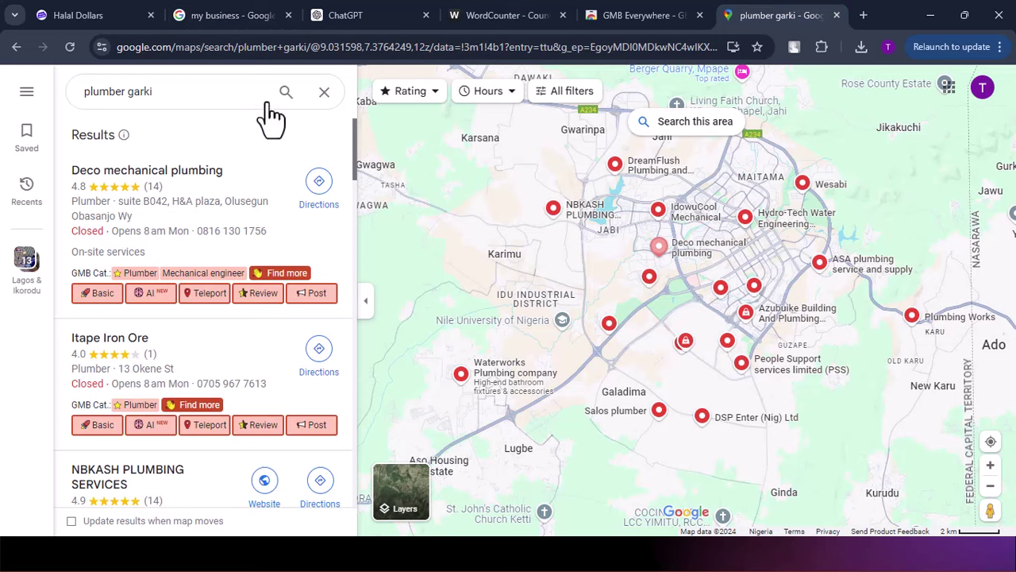
click(113, 92)
text(copu)
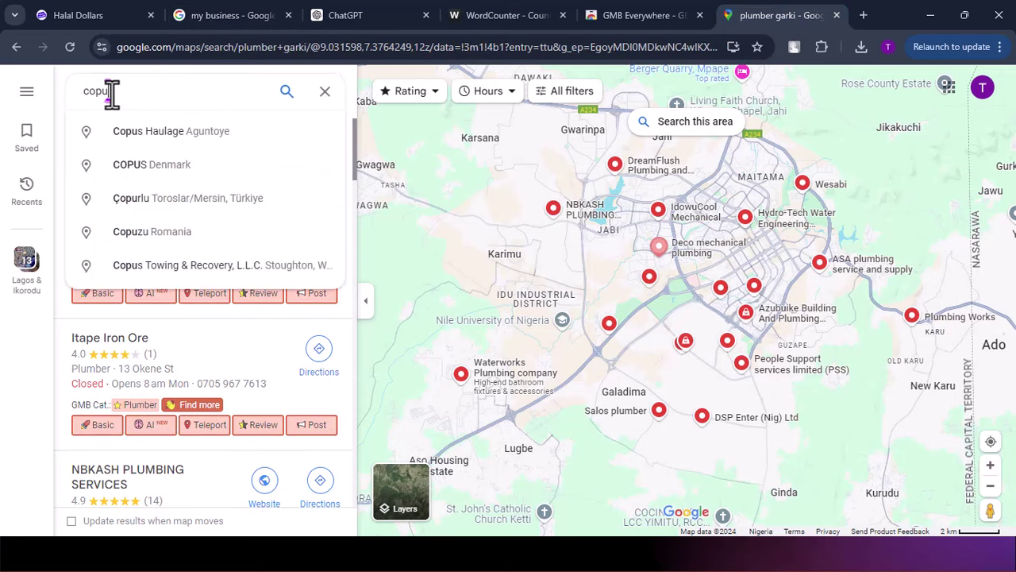
key(BackSpace)
text(y)
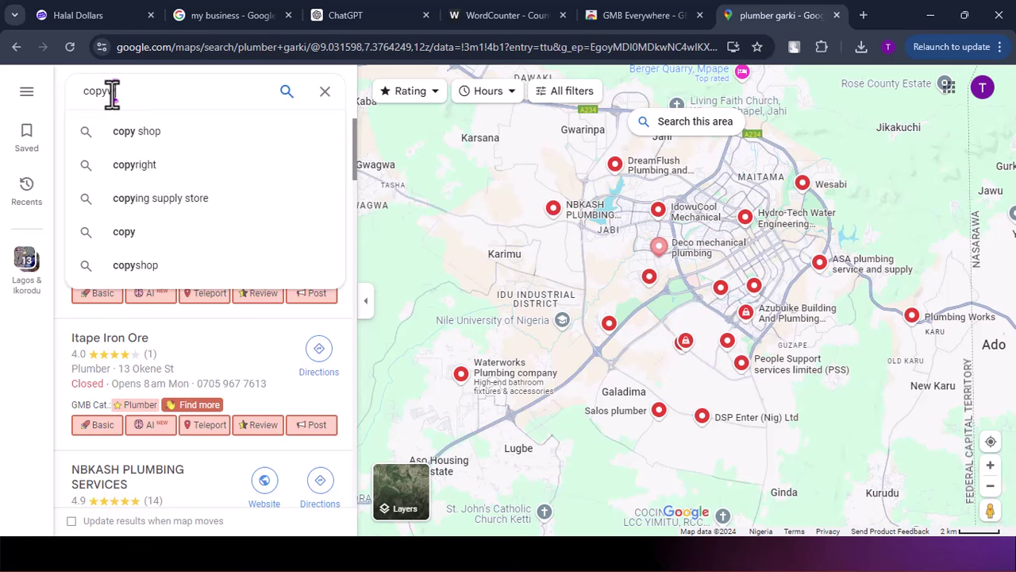
text(writer)
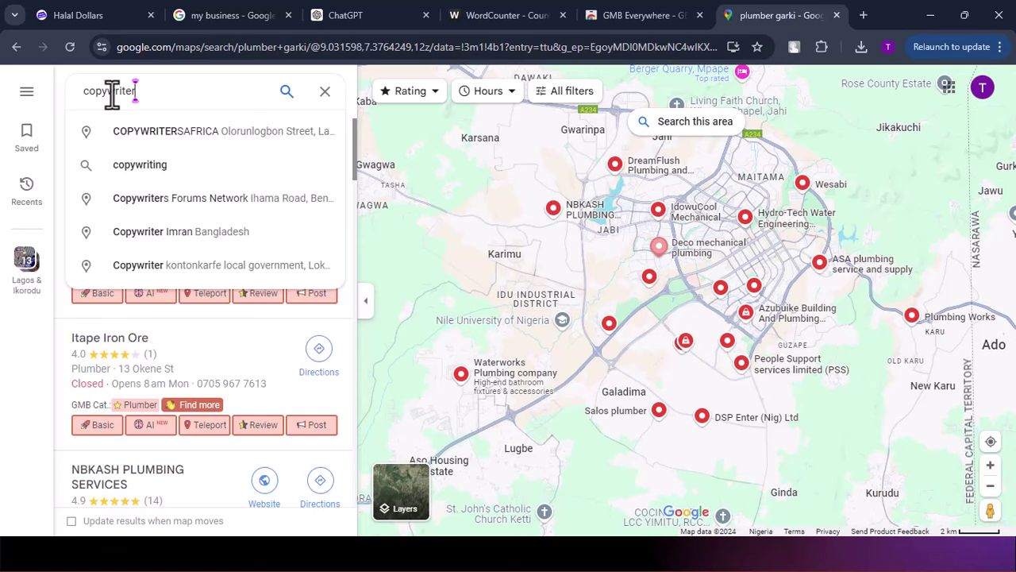
key(Return)
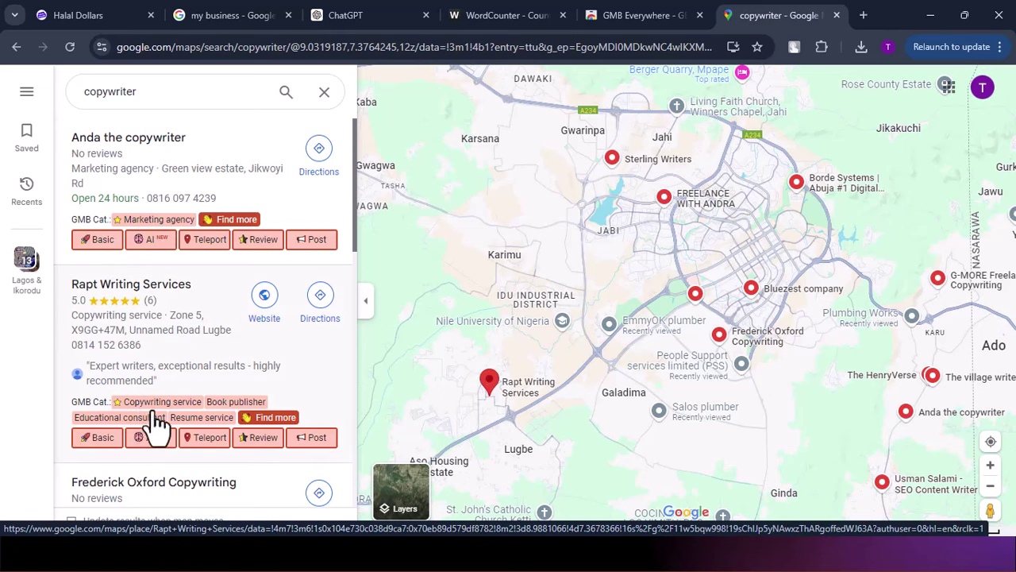
- Scroll through the copywriter listings to review competitors and their GMB category tags
scroll(199, 420, down, 4)
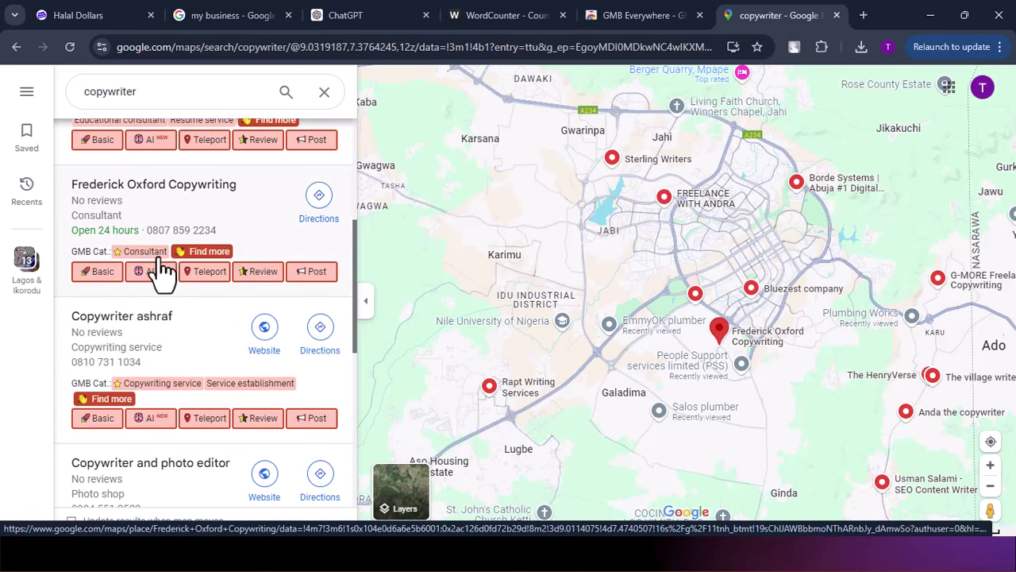
scroll(194, 401, down, 4)
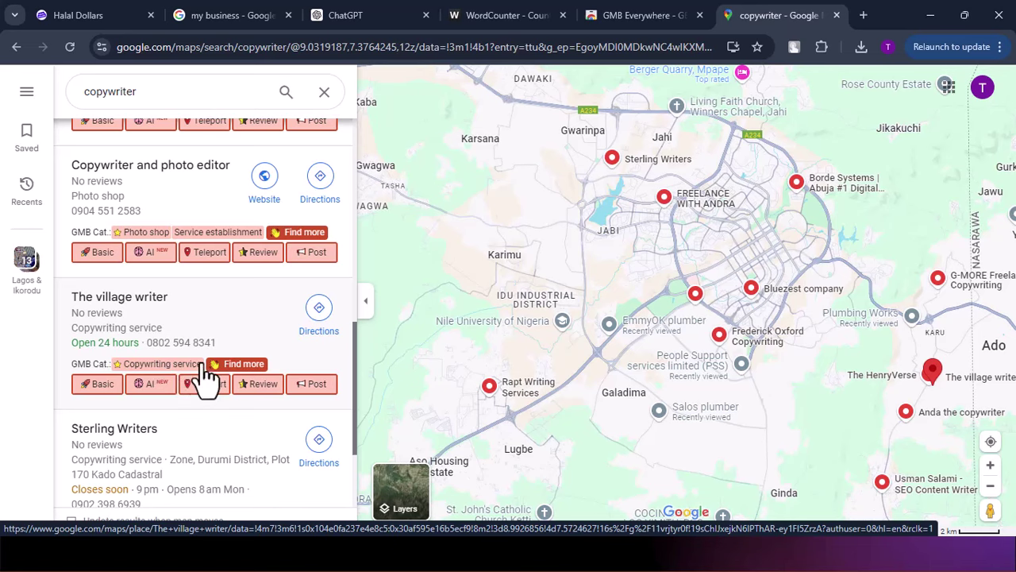
scroll(198, 381, down, 2)
scroll(214, 393, down, 2)
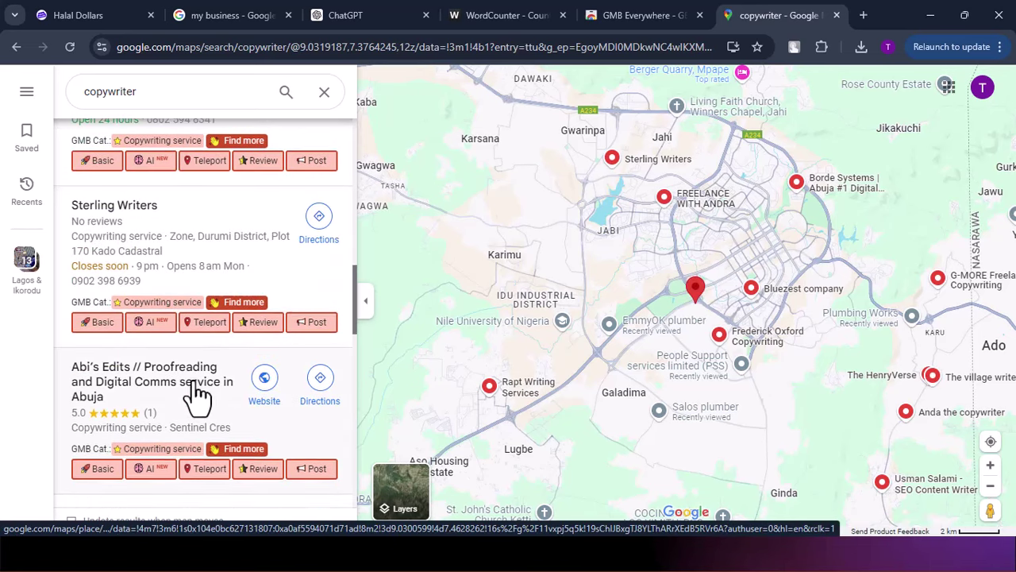
scroll(239, 397, down, 2)
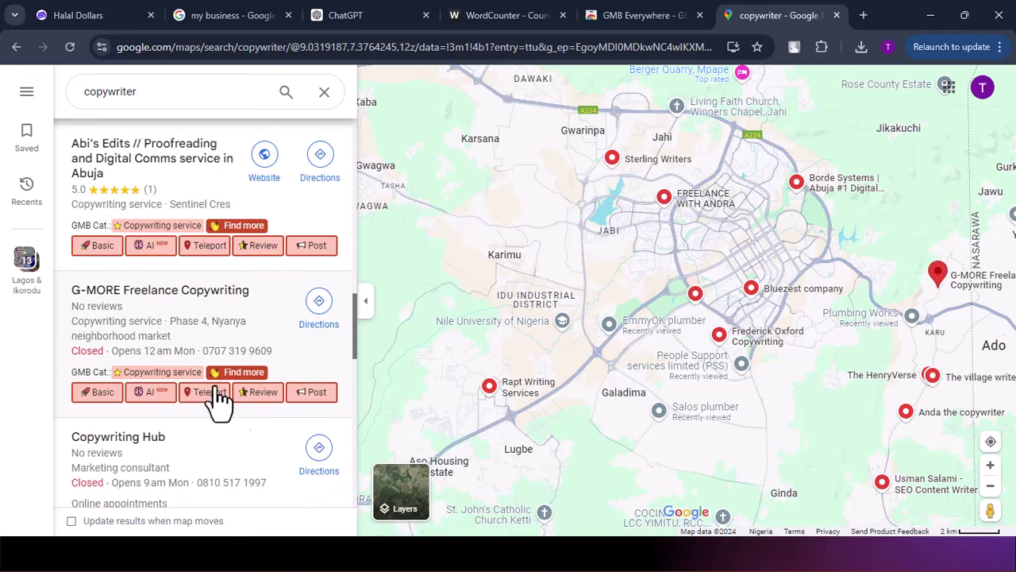
scroll(140, 403, down, 2)
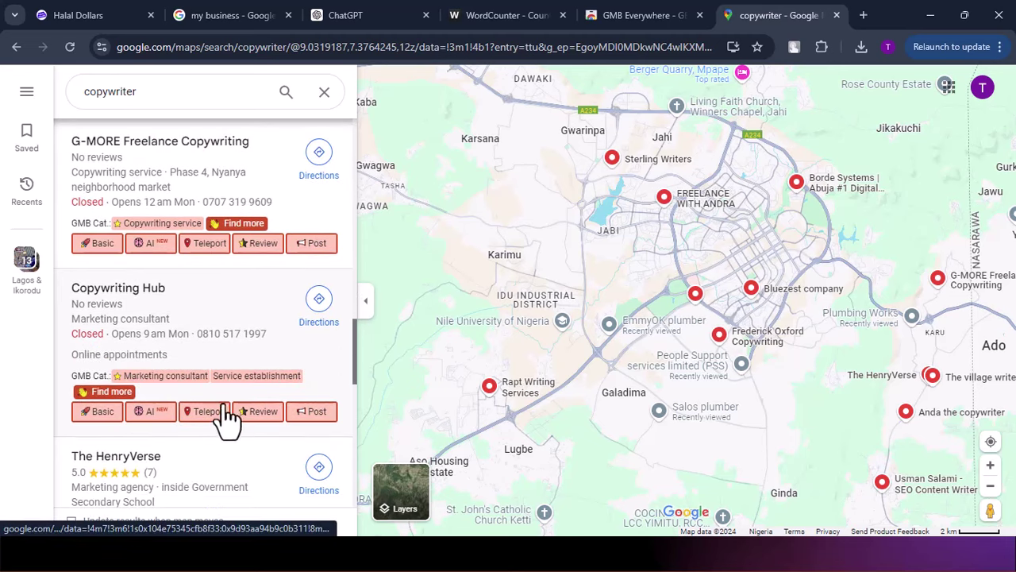
scroll(227, 421, up, 5)
scroll(229, 419, up, 5)
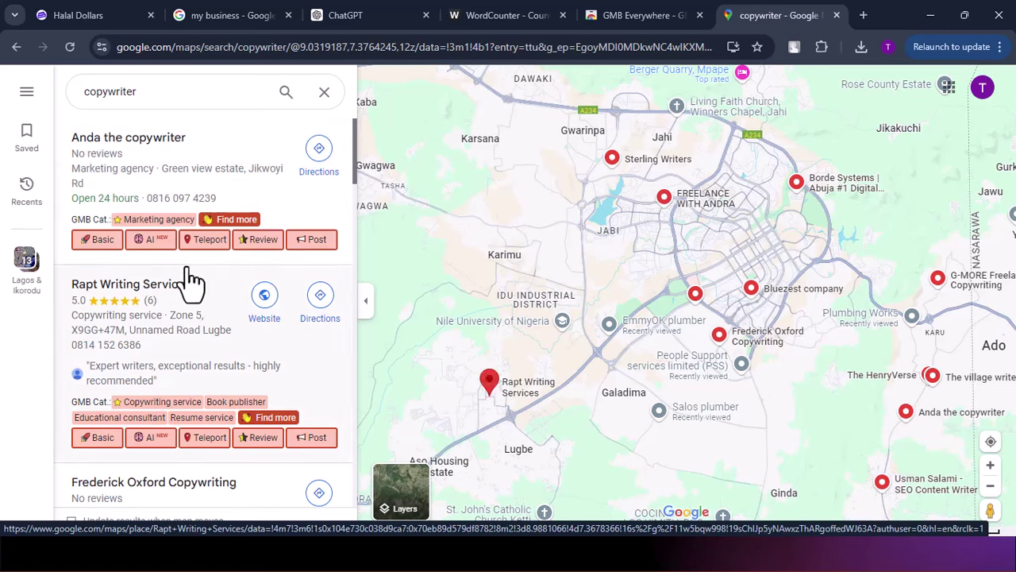
- Add '- Best Copywriting Service' after the owner's name in the business name and save
click(242, 15)
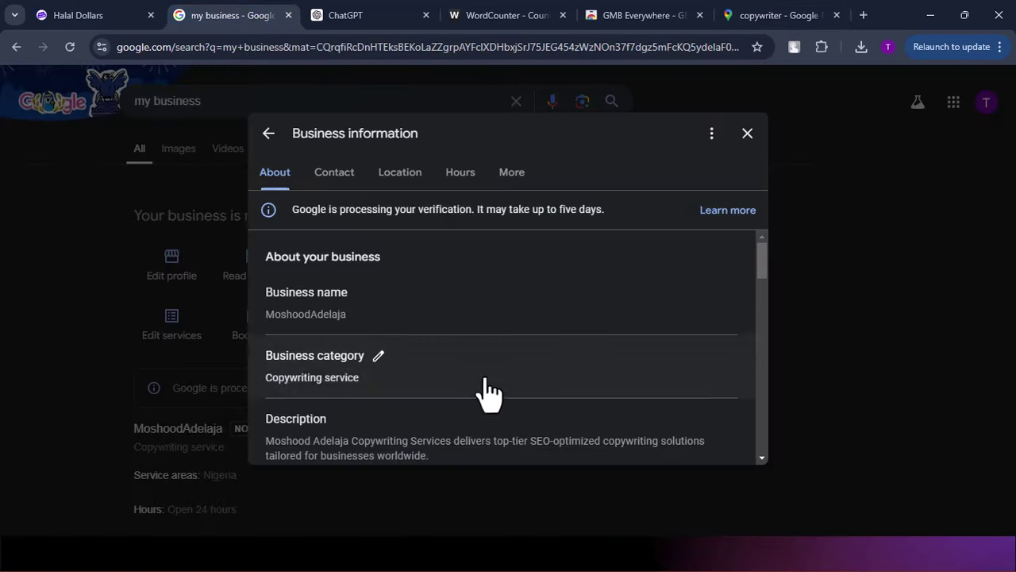
click(365, 309)
click(329, 361)
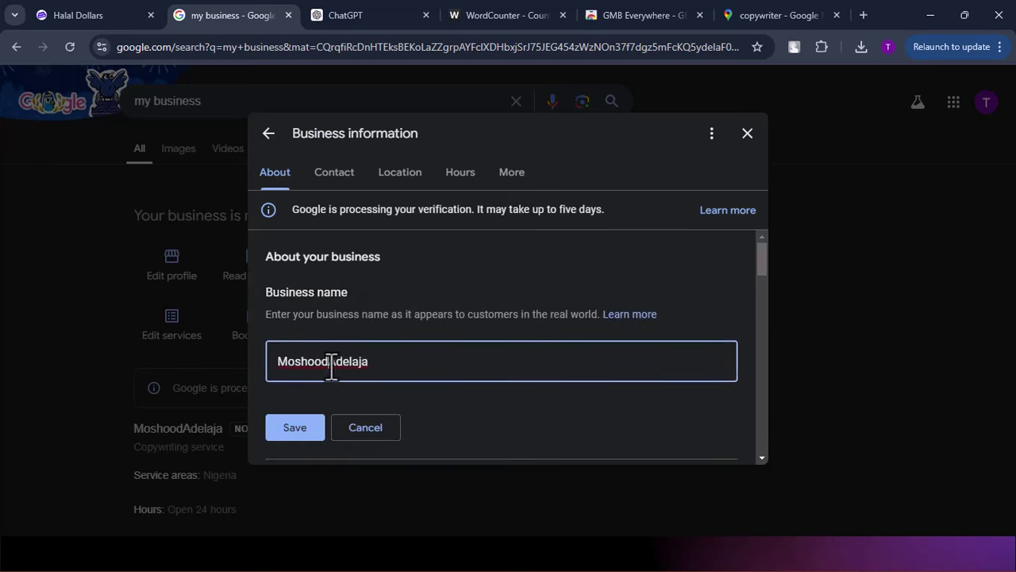
text(Adelaja)
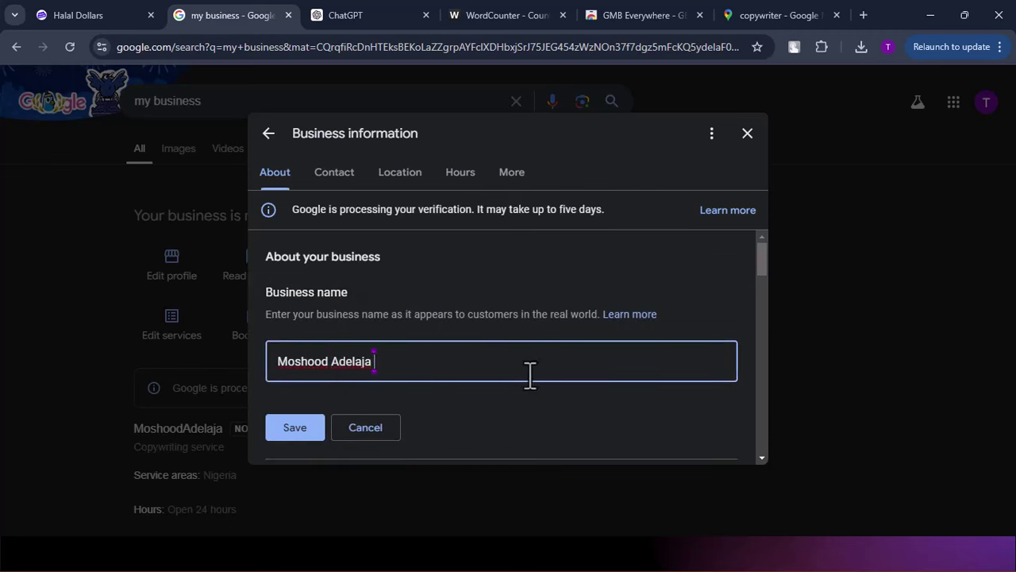
text( - Best Copywriting)
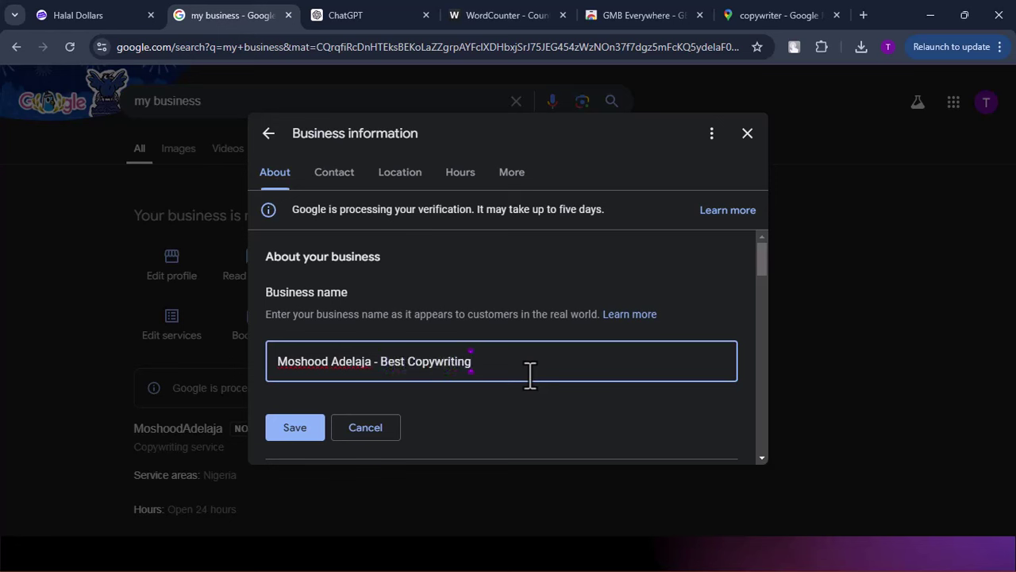
text( Service)
click(297, 429)
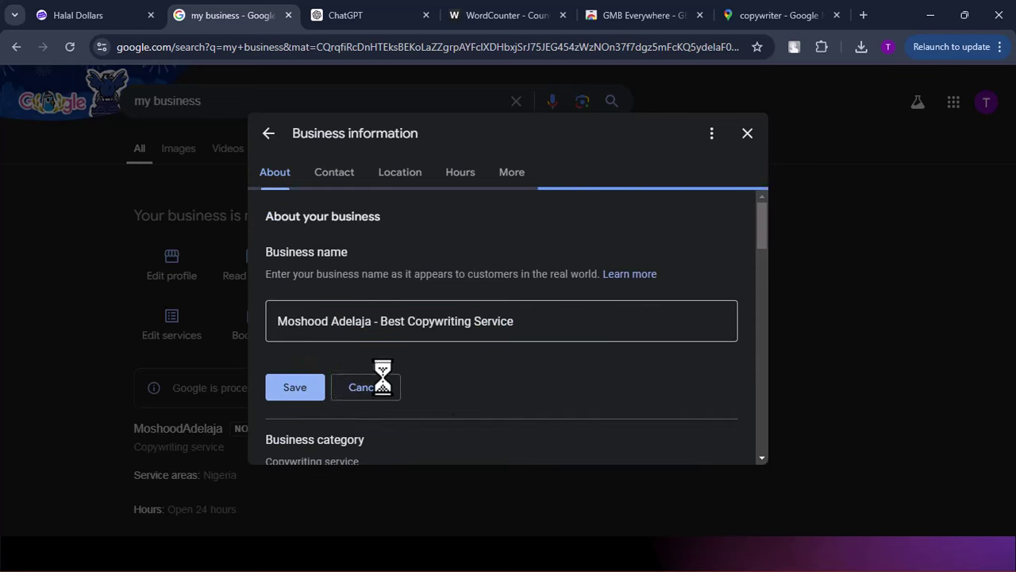
- Close the Business information window and return to the GoHighLevel dashboard
scroll(477, 349, down, 2)
scroll(415, 328, up, 1)
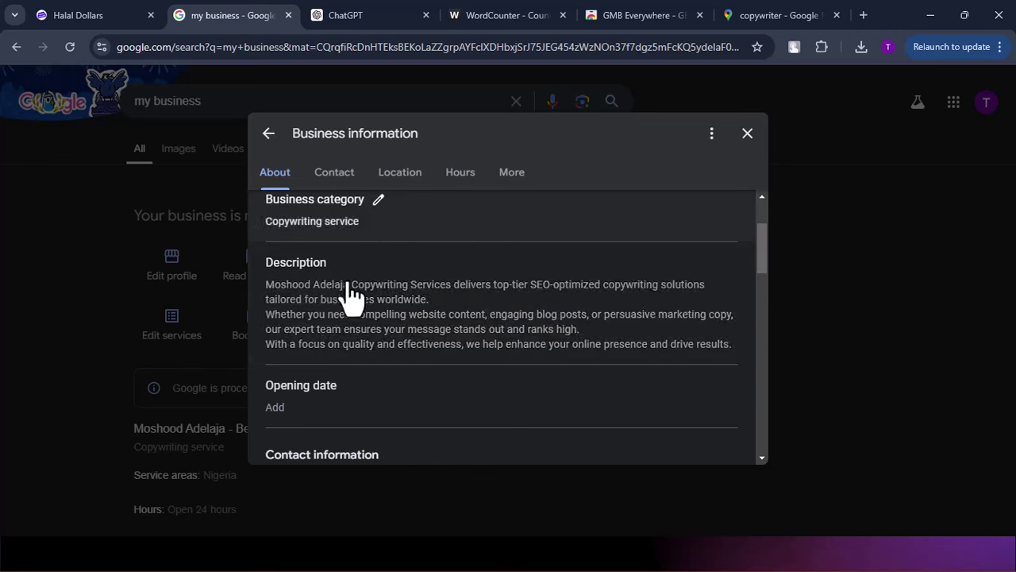
scroll(413, 341, down, 2)
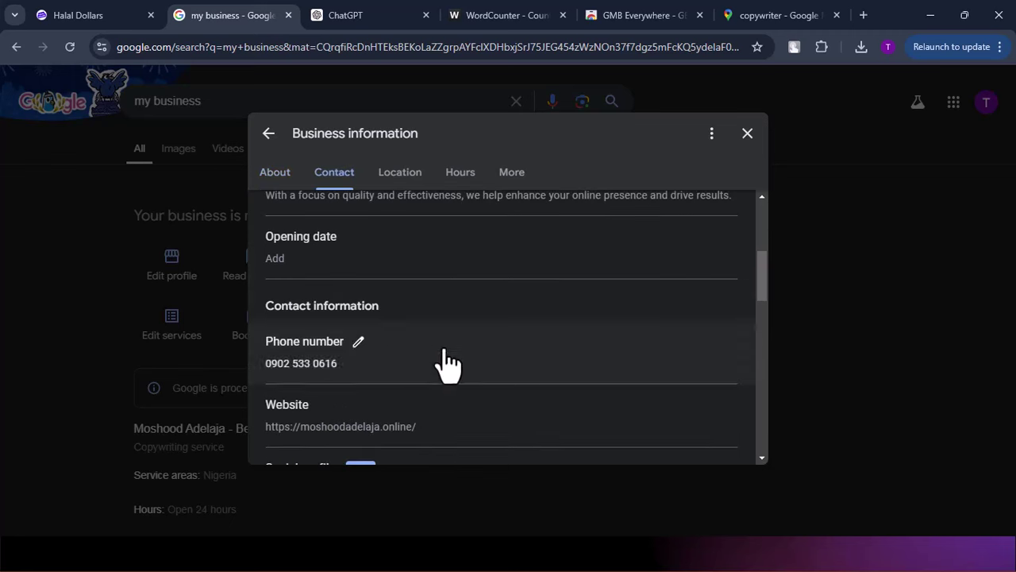
scroll(446, 364, up, 4)
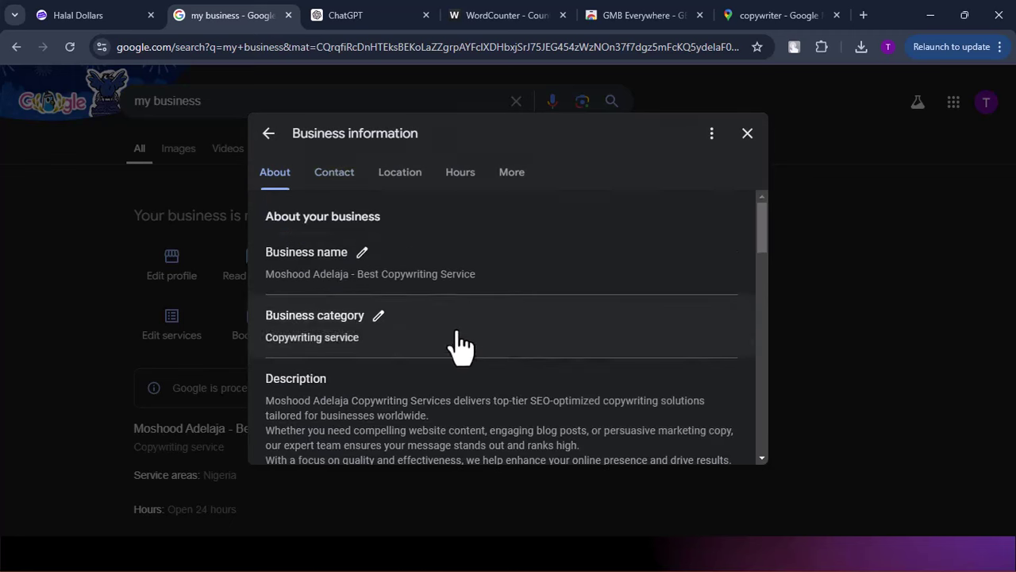
key(Escape)
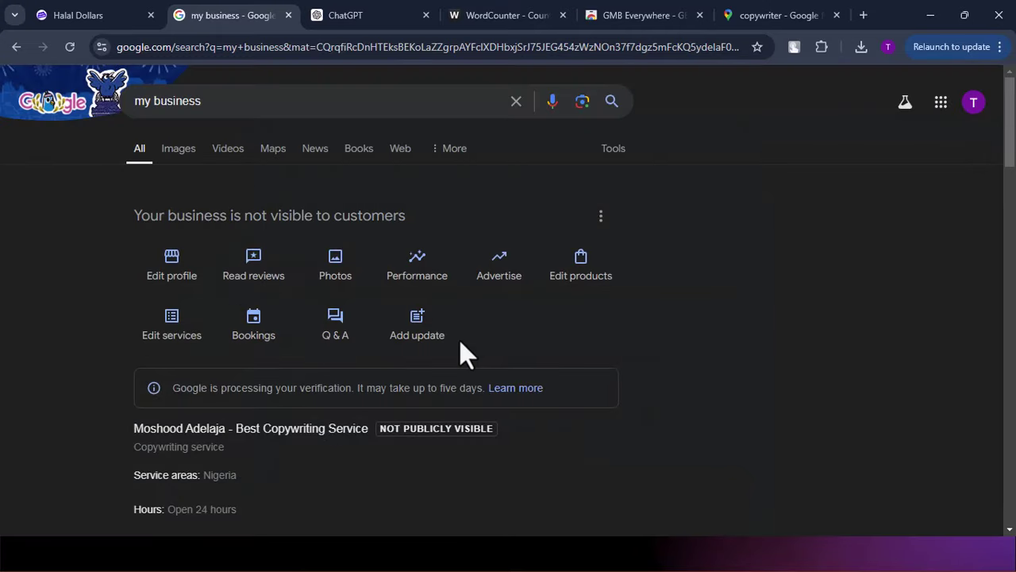
click(96, 12)
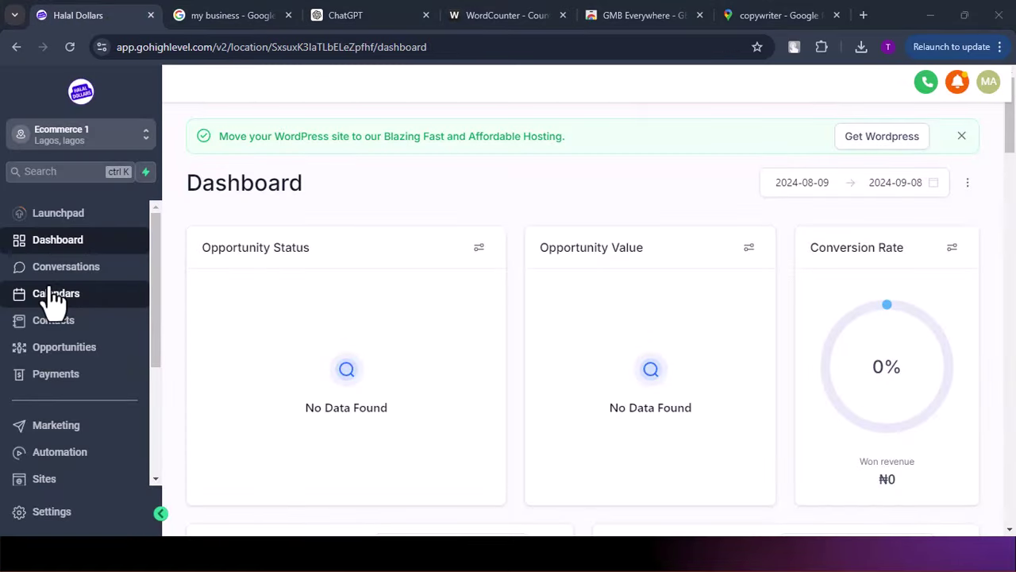
- Open the My Portfolio Website funnel and edit its Home page in a new tab
scroll(54, 302, down, 3)
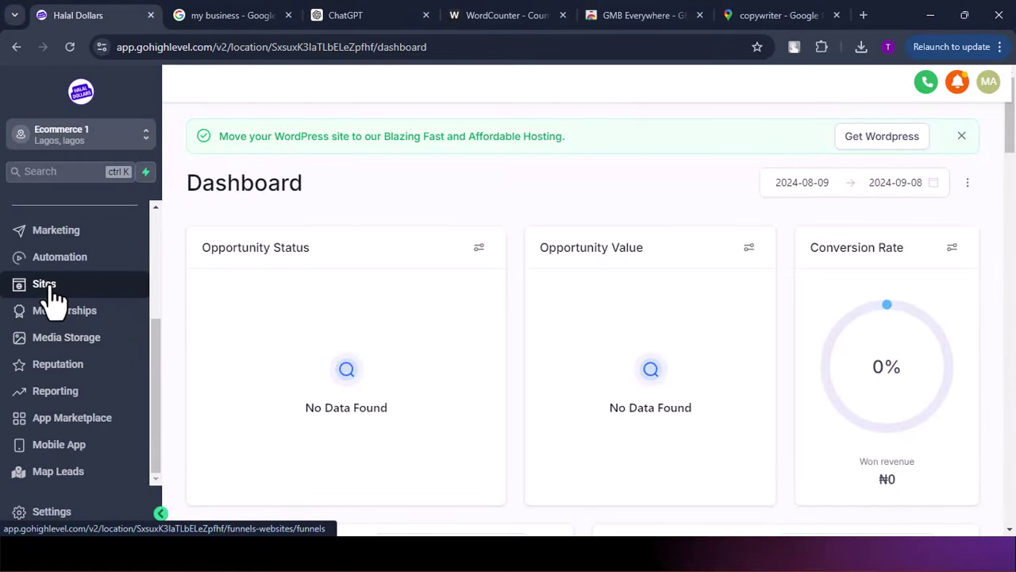
click(104, 300)
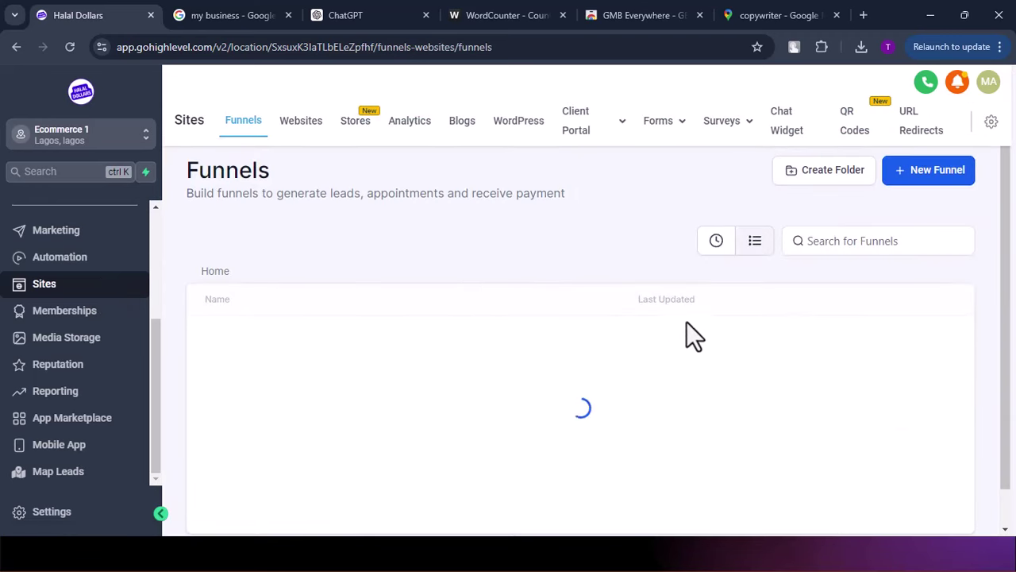
scroll(385, 325, down, 1)
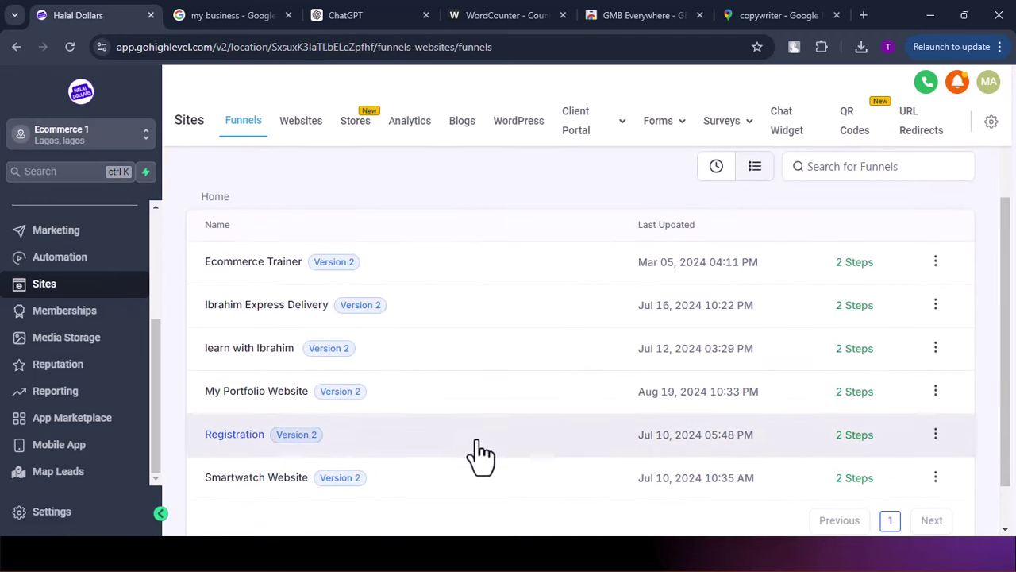
scroll(476, 445, down, 1)
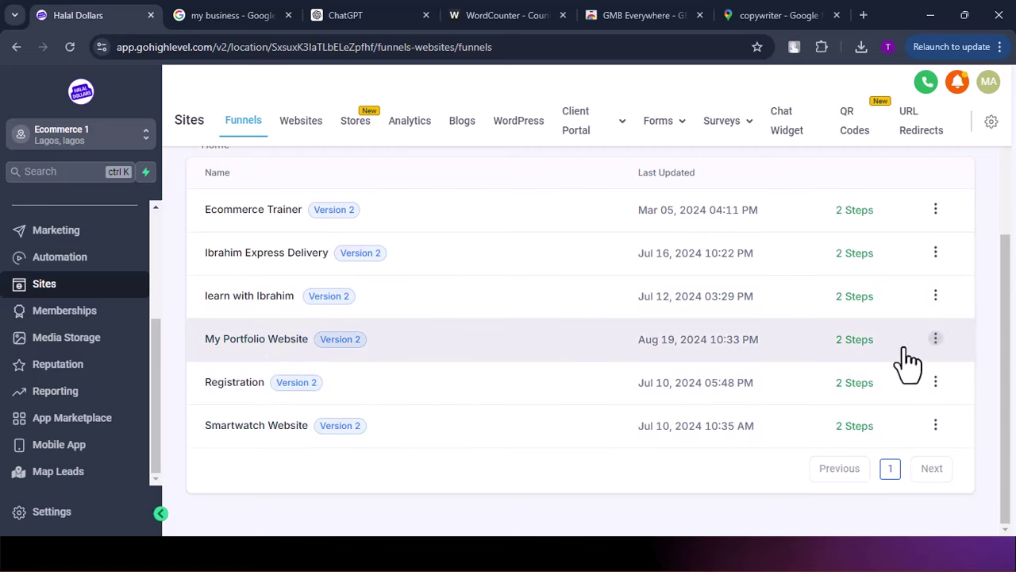
click(255, 340)
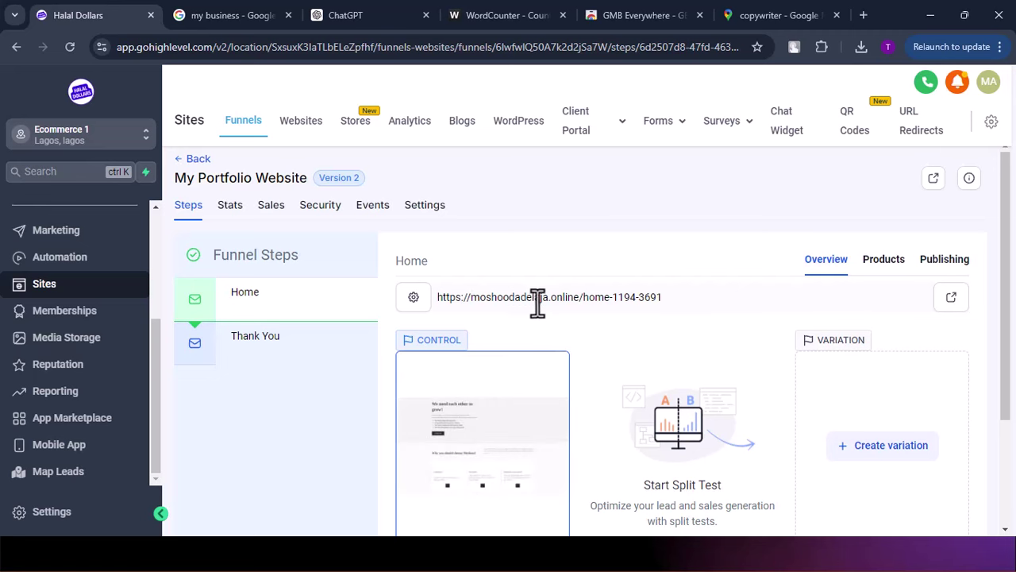
scroll(460, 321, down, 2)
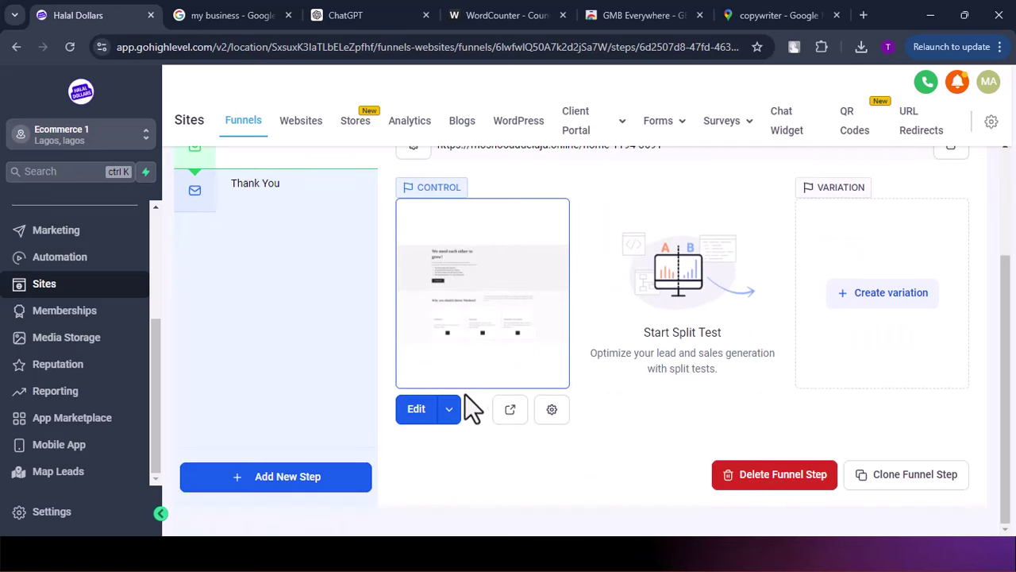
click(450, 409)
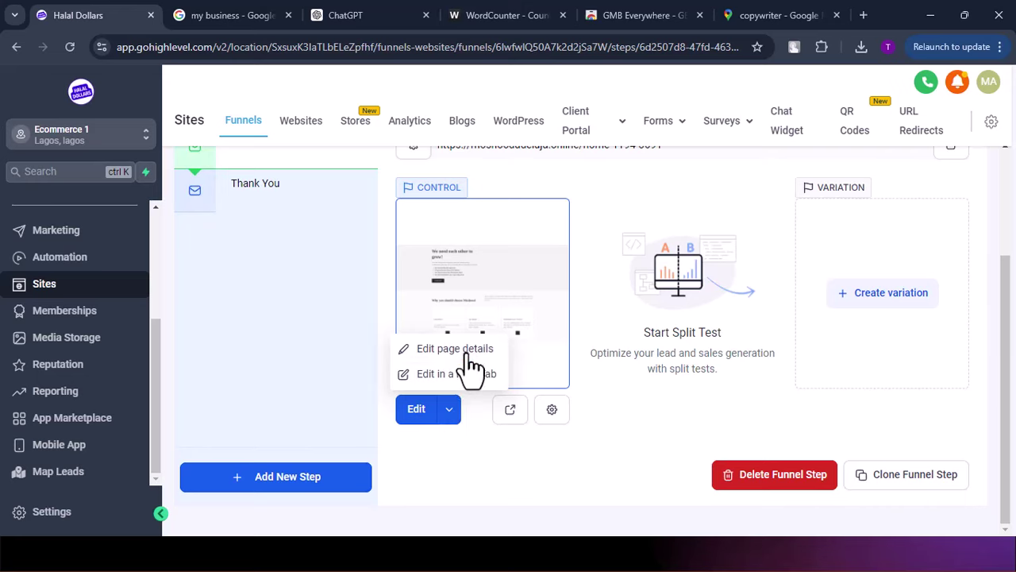
click(467, 375)
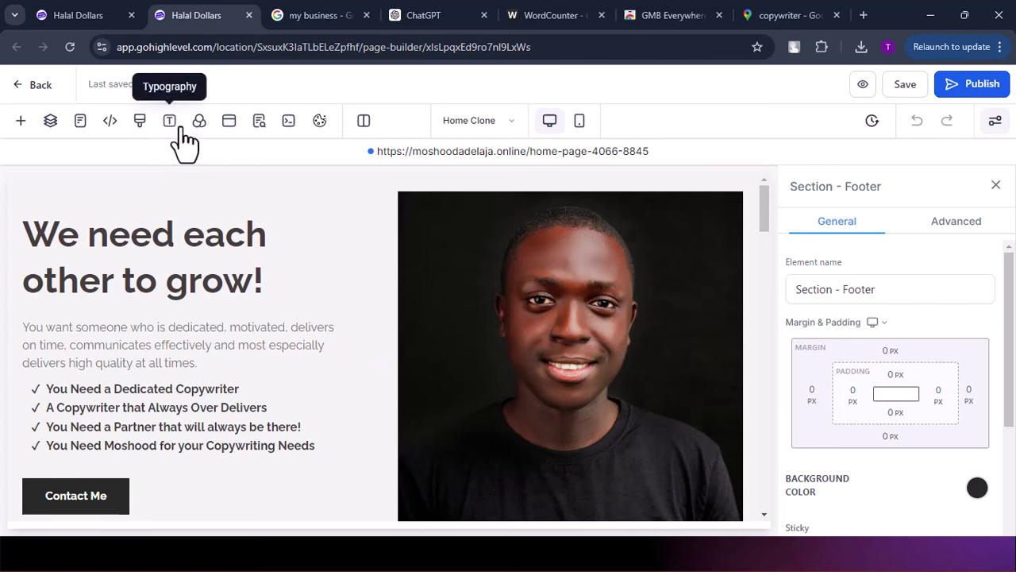
- Open the page's SEO Meta Data settings and scroll through the form
click(259, 120)
scroll(111, 385, down, 1)
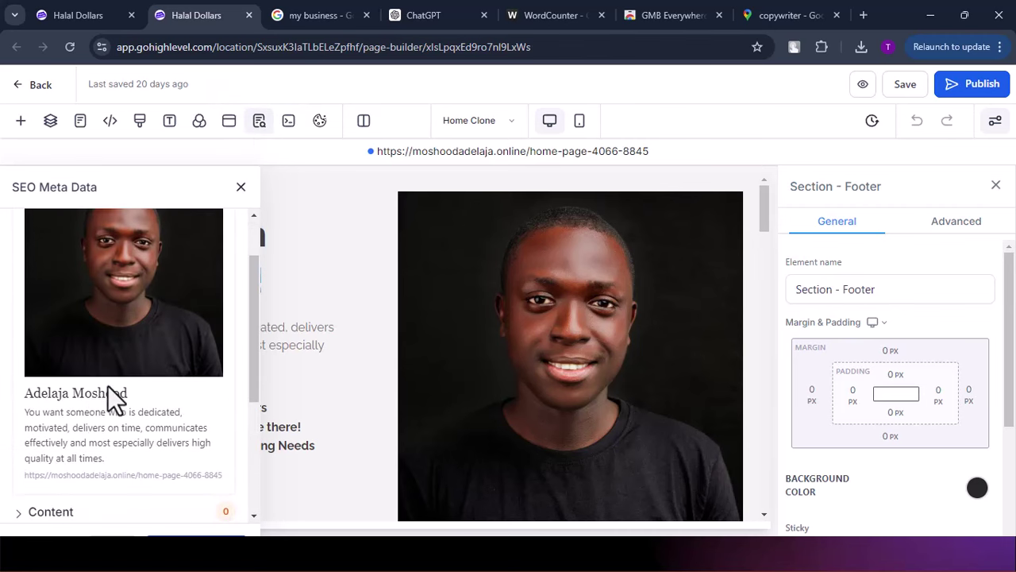
scroll(118, 386, down, 1)
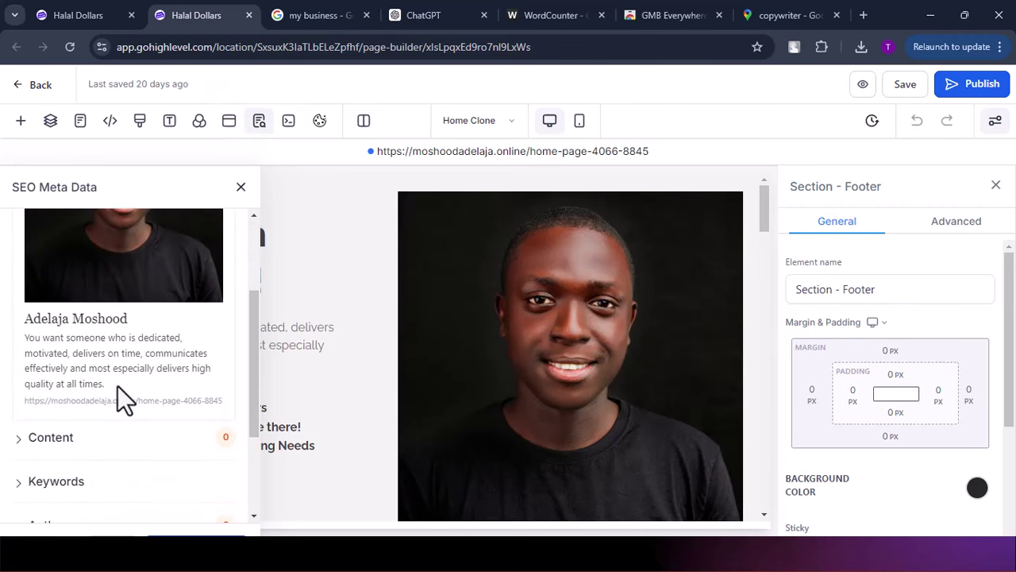
scroll(111, 389, down, 2)
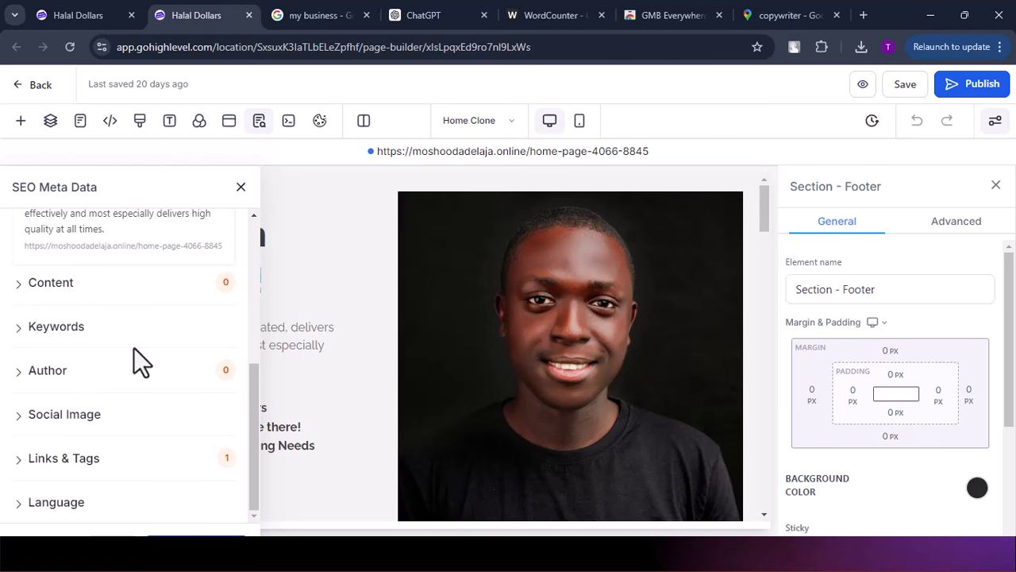
scroll(115, 393, up, 4)
scroll(119, 370, down, 4)
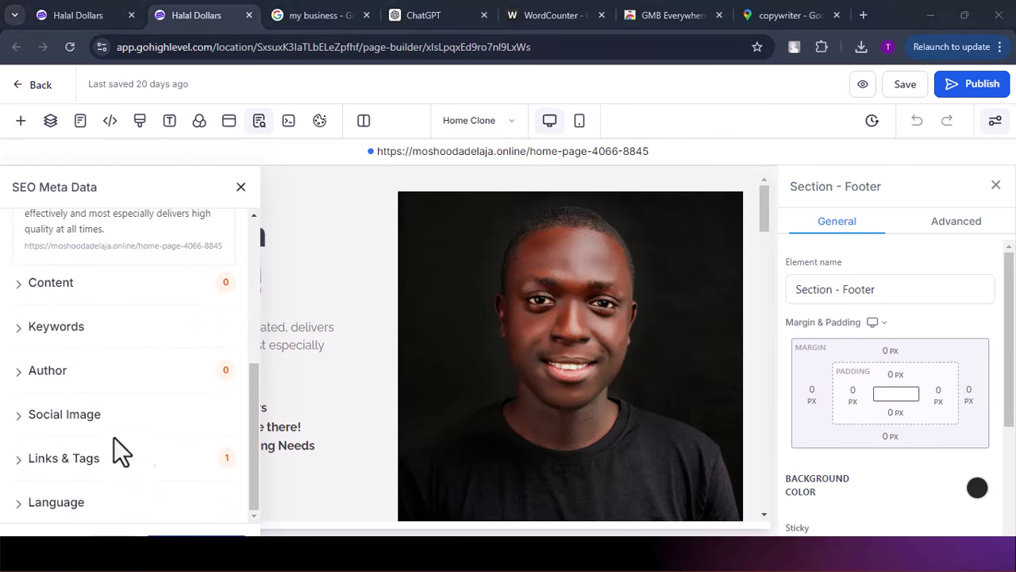
- Append '- Best Copywriting Services' to the SEO title under Content
click(31, 287)
click(41, 337)
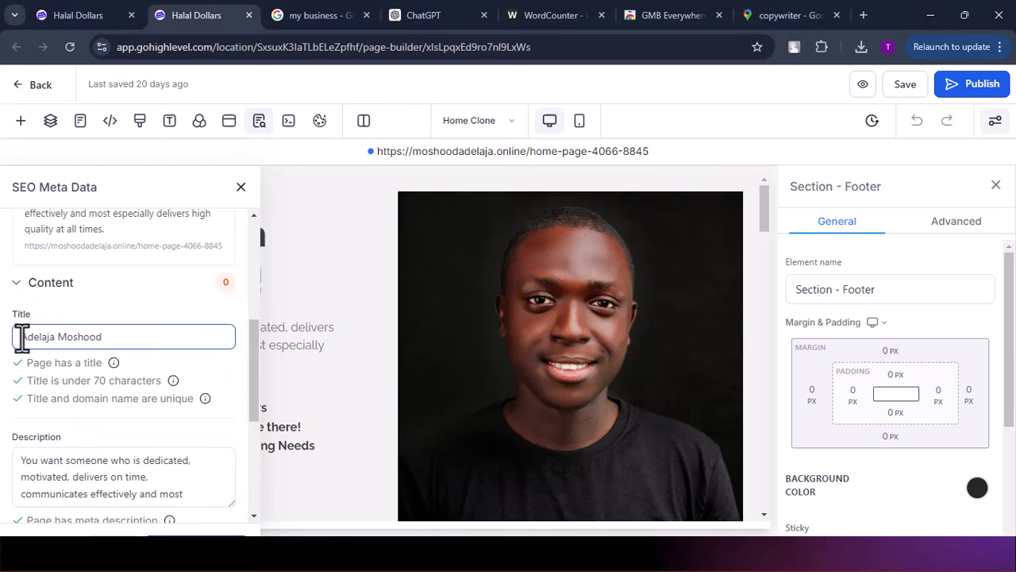
text(-)
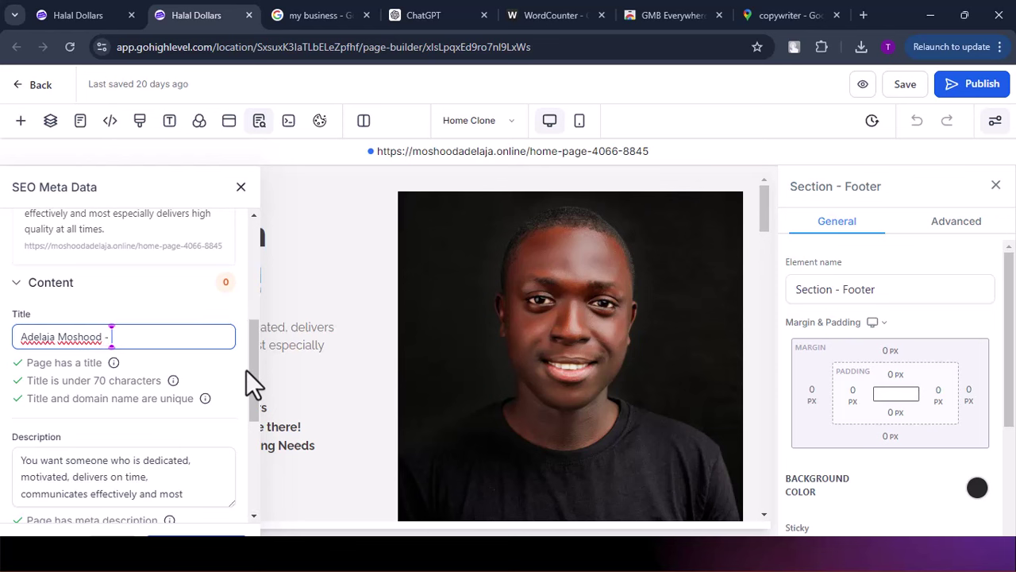
text( Best Copywriting )
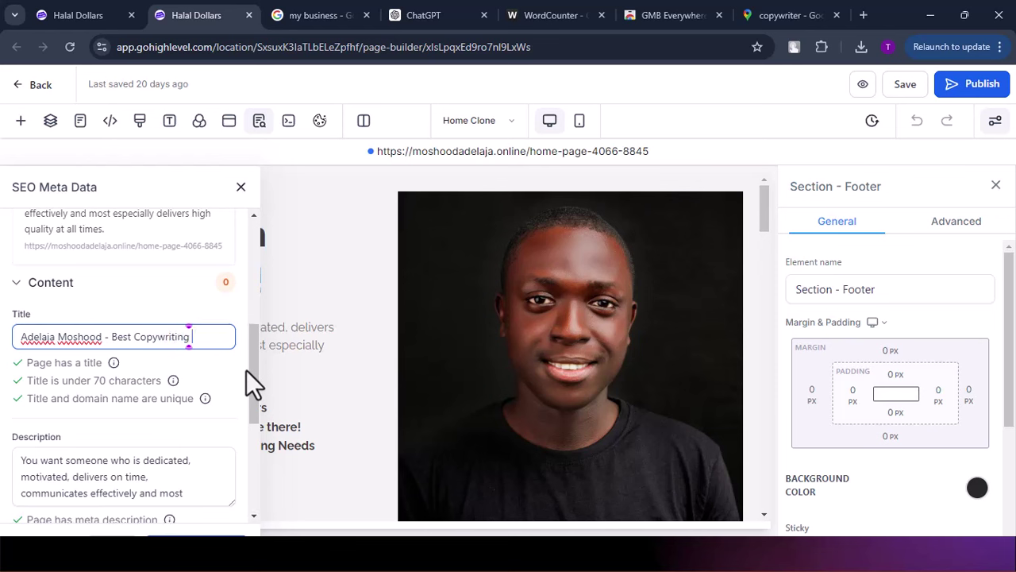
text(Services)
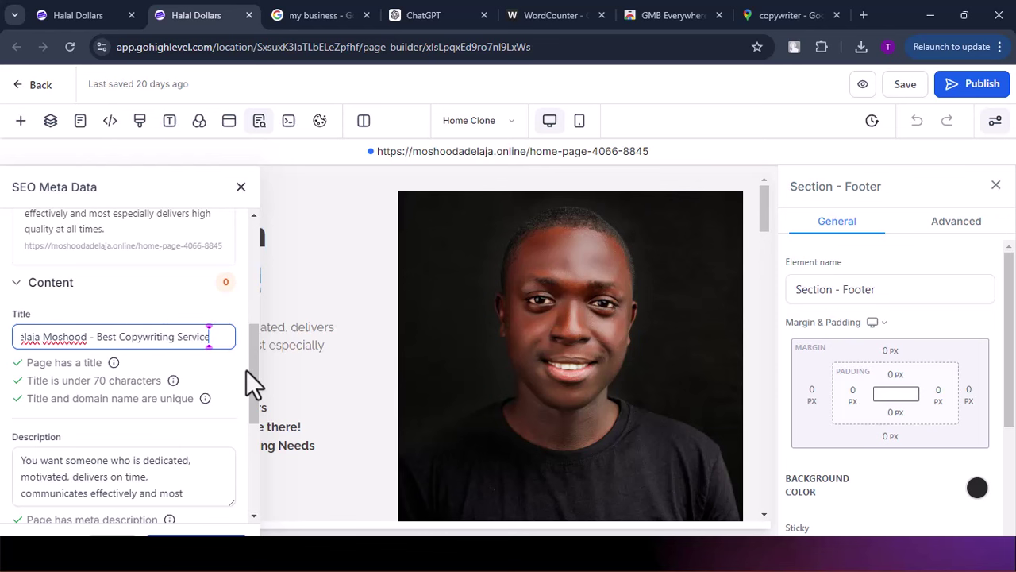
triple_click(79, 363)
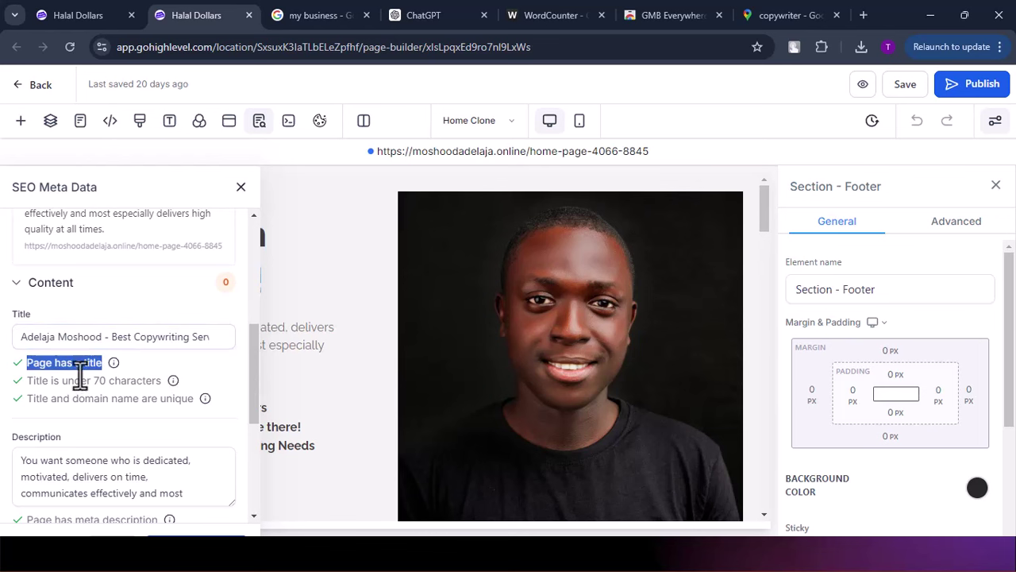
drag(113, 336, 230, 335)
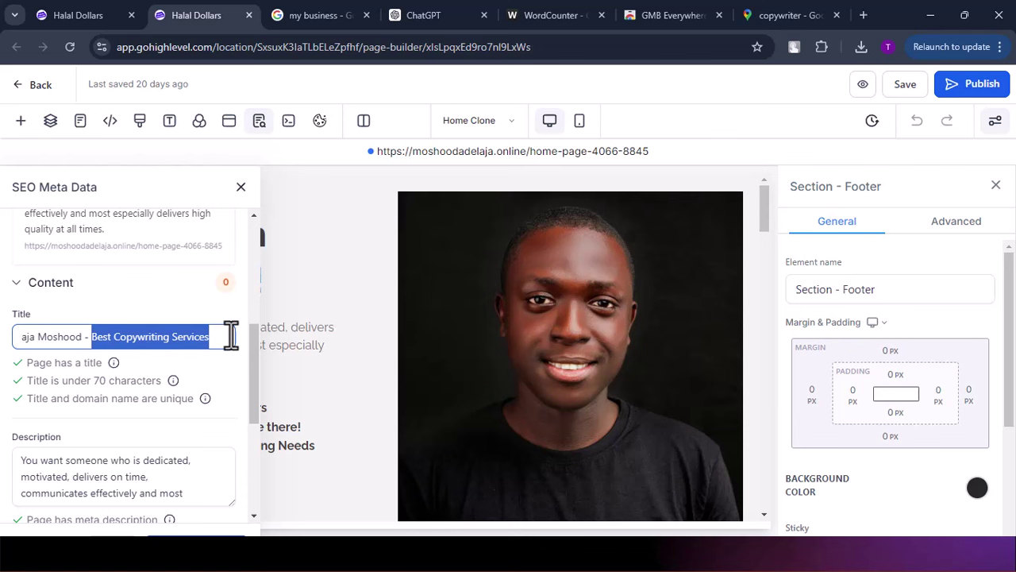
click(74, 413)
scroll(84, 382, up, 4)
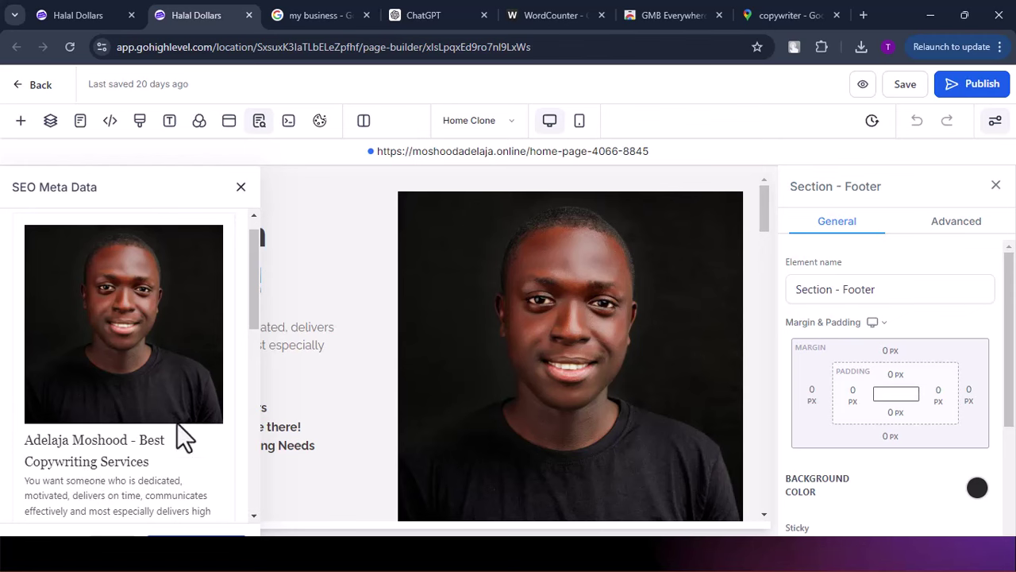
scroll(170, 411, down, 4)
scroll(139, 387, down, 3)
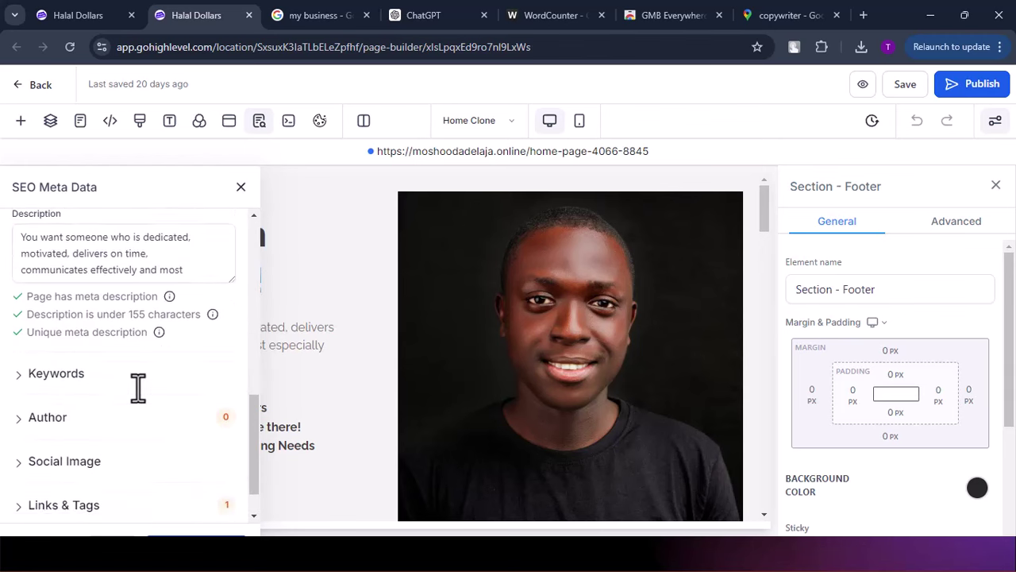
scroll(138, 387, up, 3)
scroll(83, 395, up, 4)
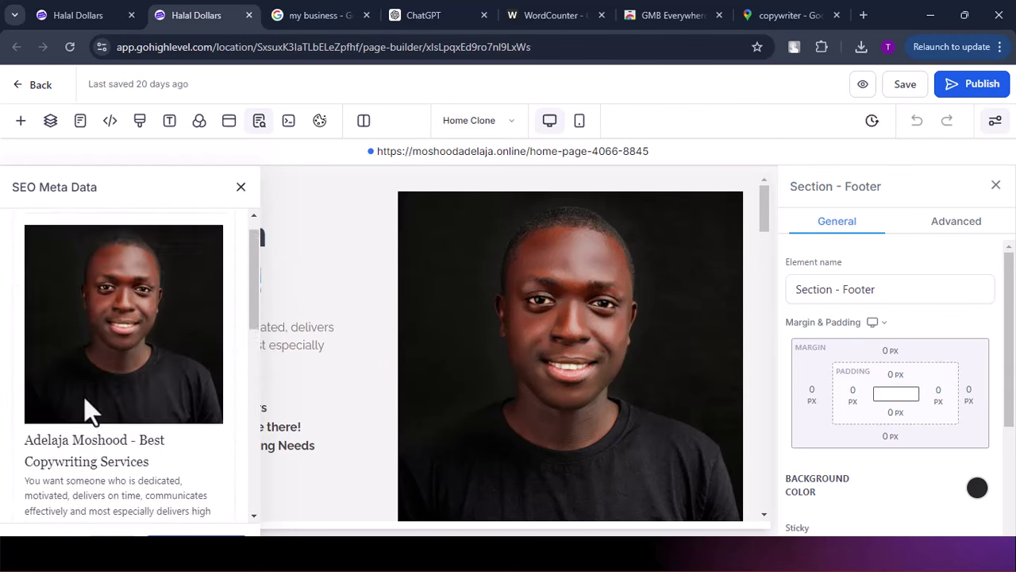
scroll(85, 395, down, 8)
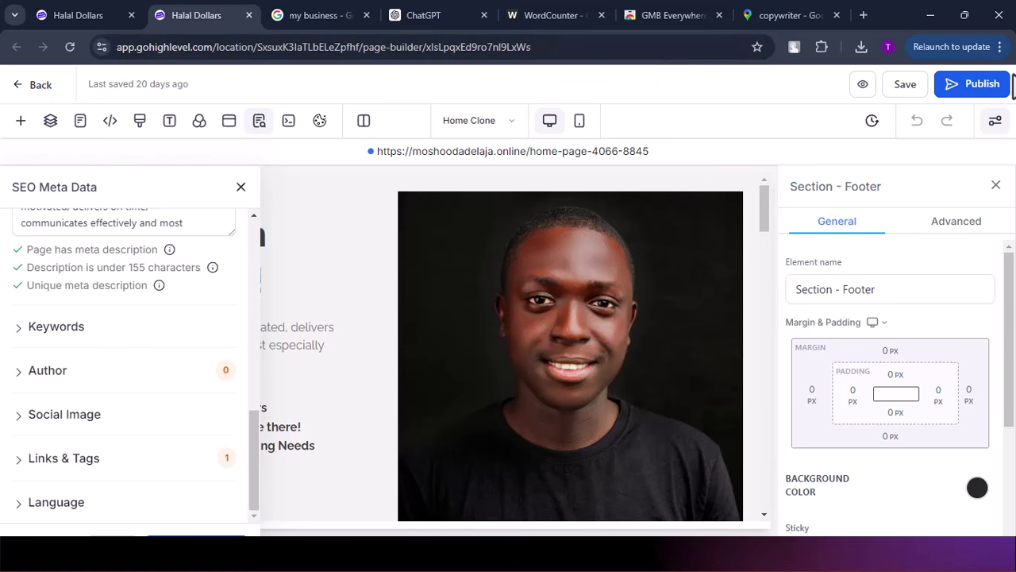
- Zoom Chrome to 67% so the SEO form fits, then apply Update SEO Meta
click(1000, 46)
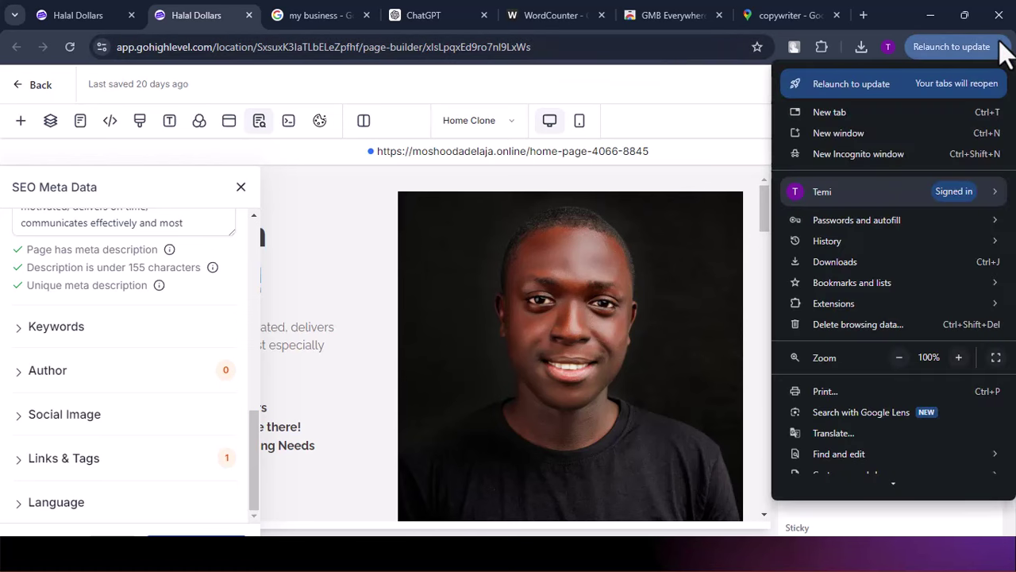
click(898, 357)
click(899, 357)
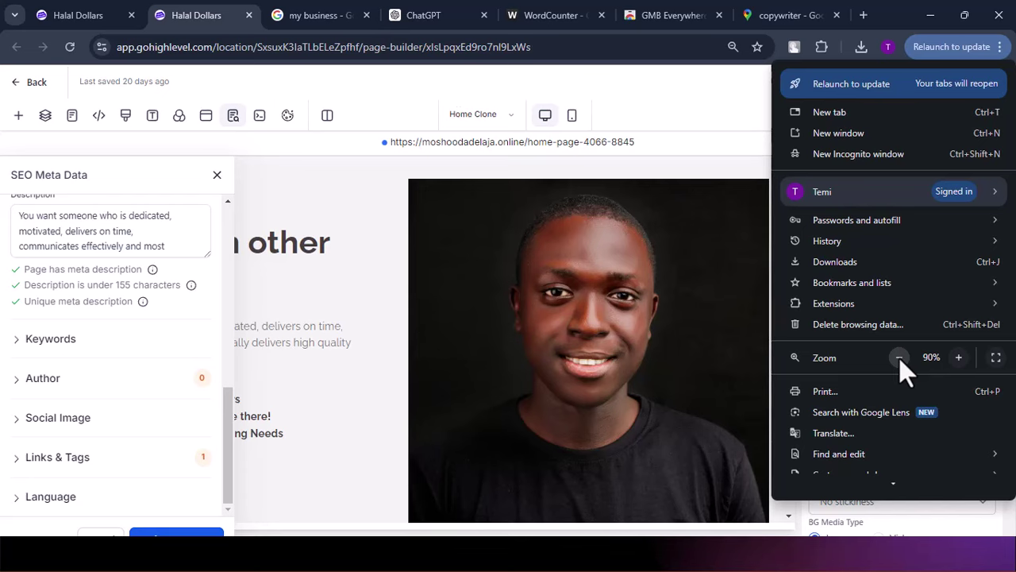
click(899, 357)
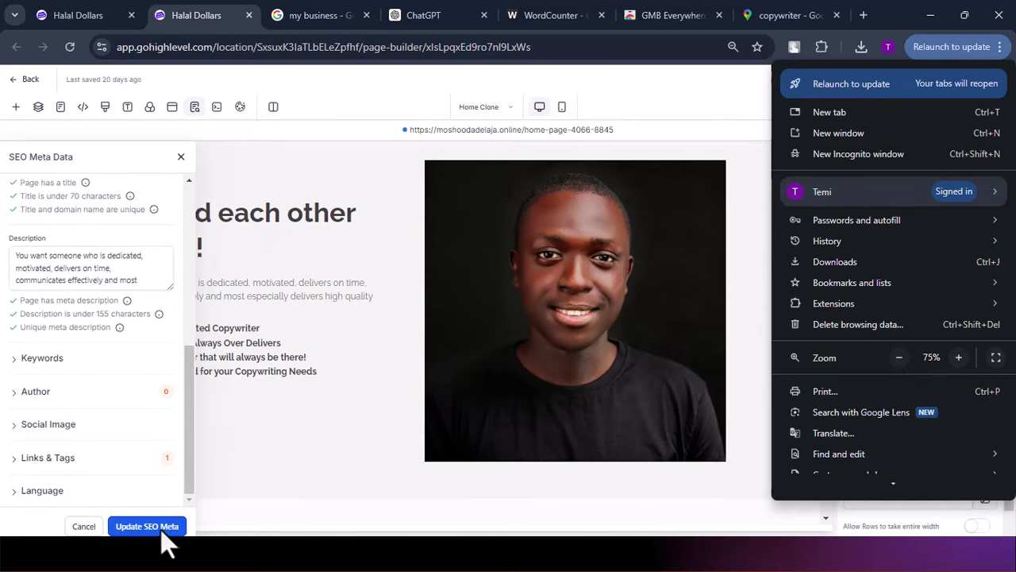
click(957, 368)
click(957, 368)
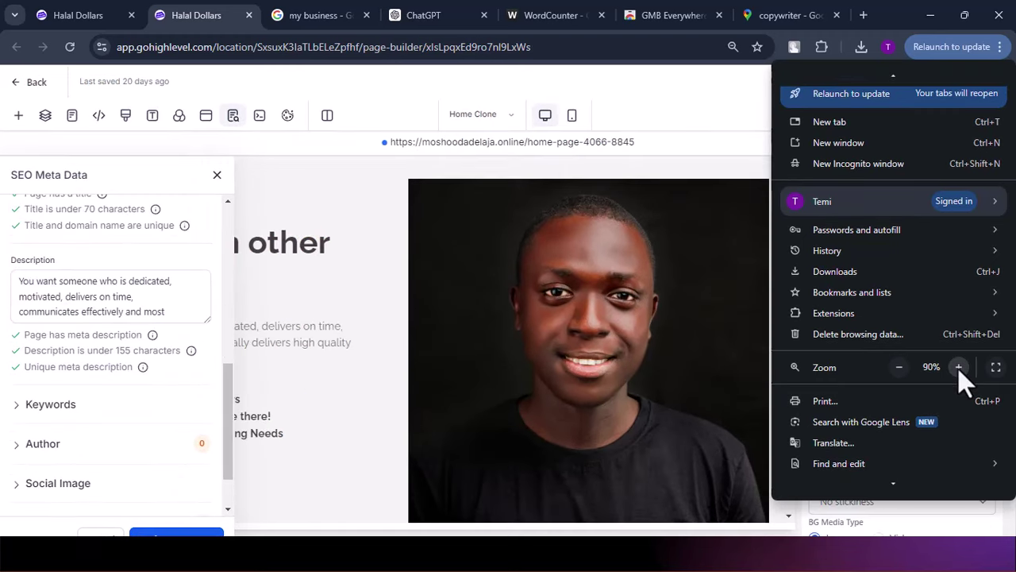
click(958, 368)
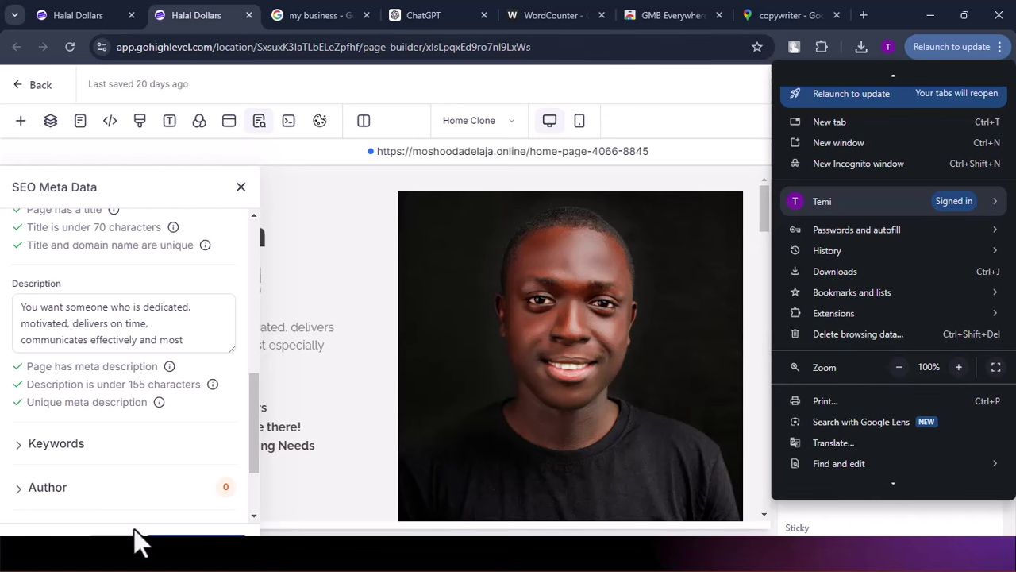
click(894, 366)
click(894, 366)
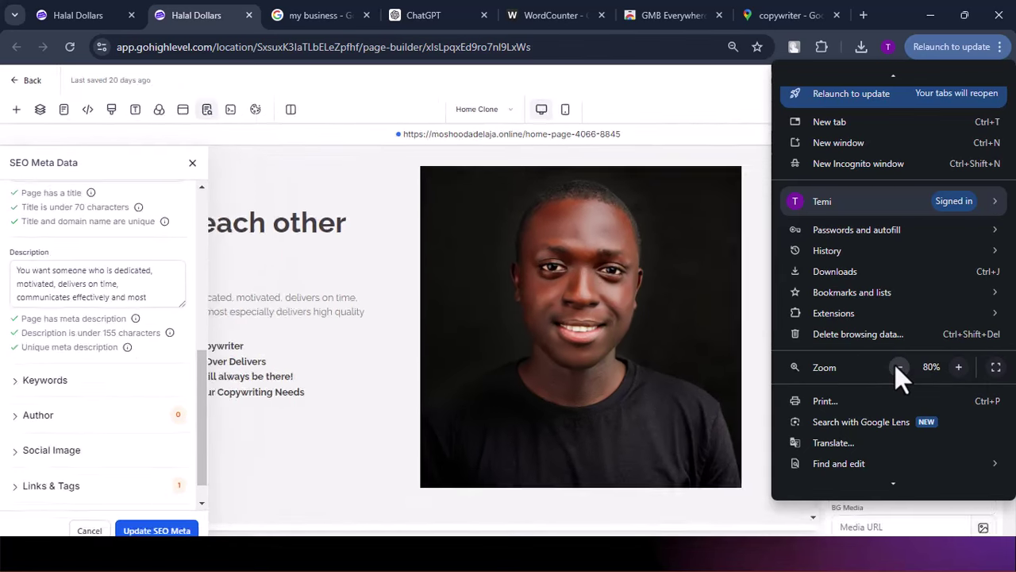
click(894, 366)
click(892, 366)
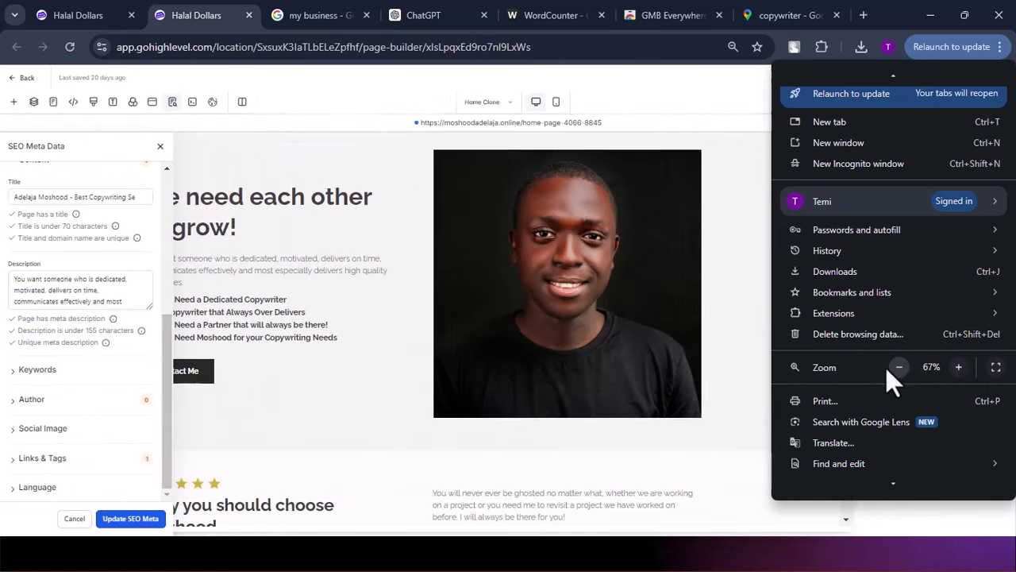
click(121, 521)
click(121, 521)
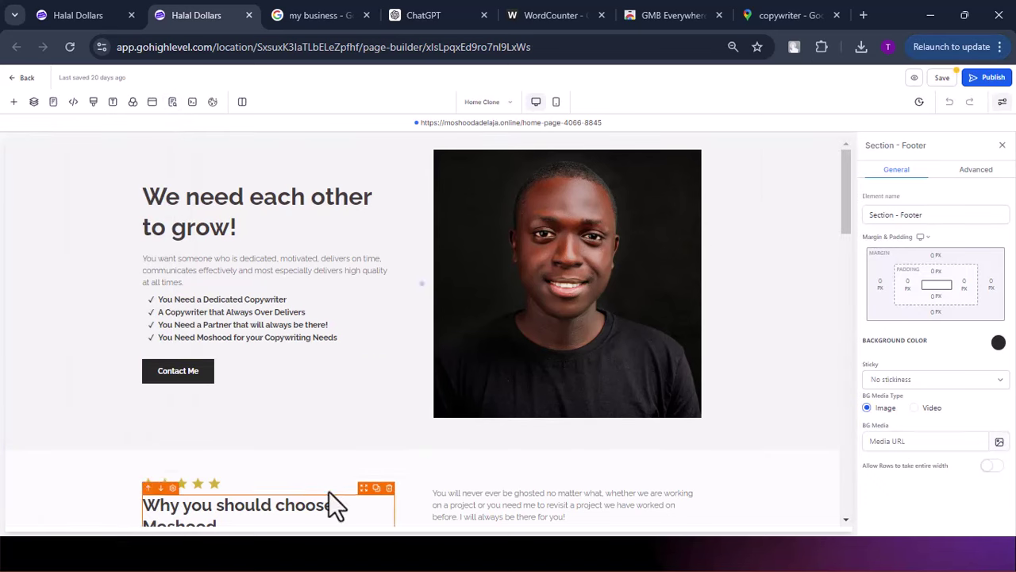
- Save the Home Clone page and close the SEO Meta Data panel
click(941, 78)
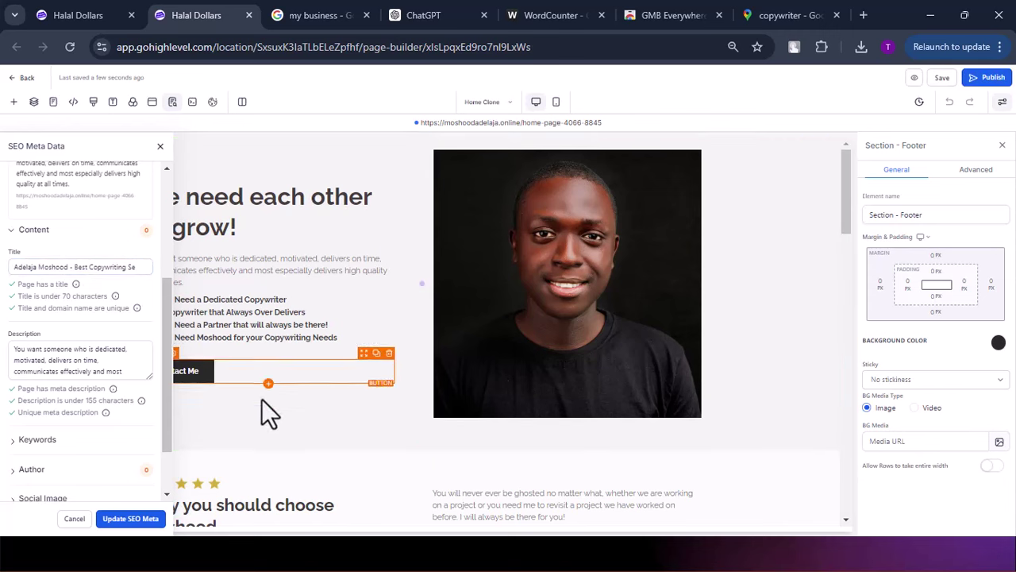
click(274, 414)
click(160, 146)
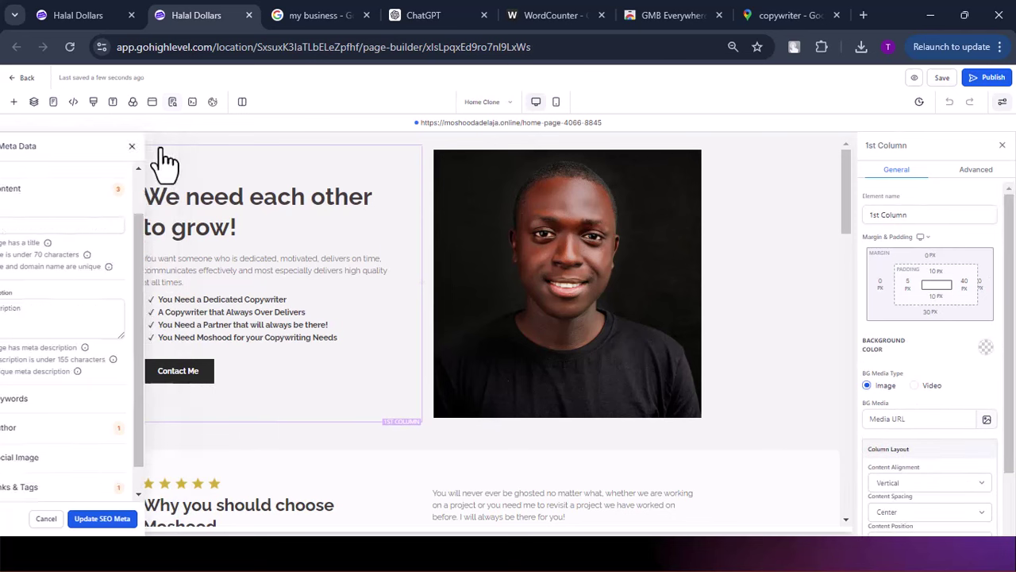
- Append '- The Best Copywriting Service' after 'grow' in the hero headline
double_click(203, 202)
click(245, 220)
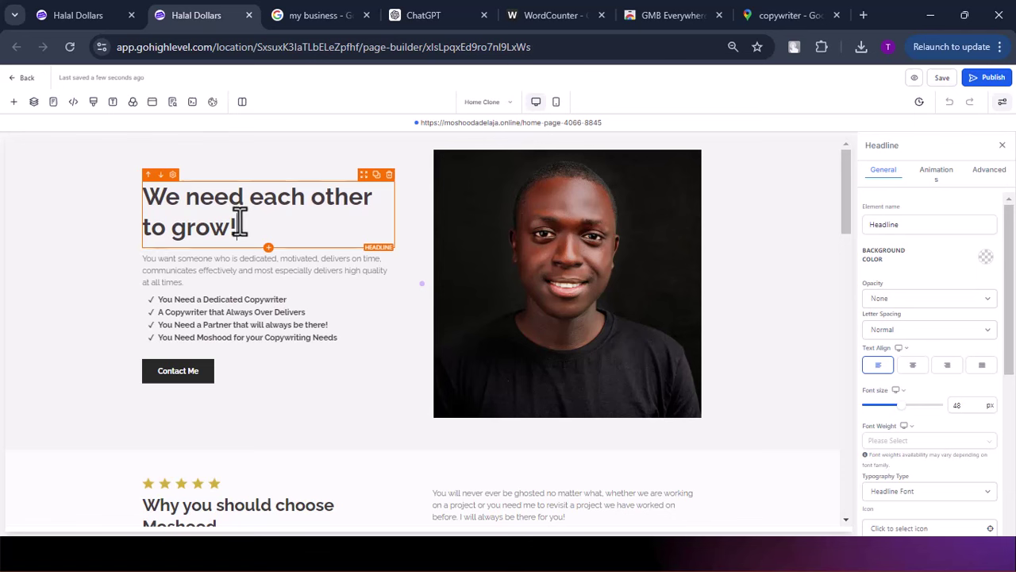
drag(238, 216, 147, 200)
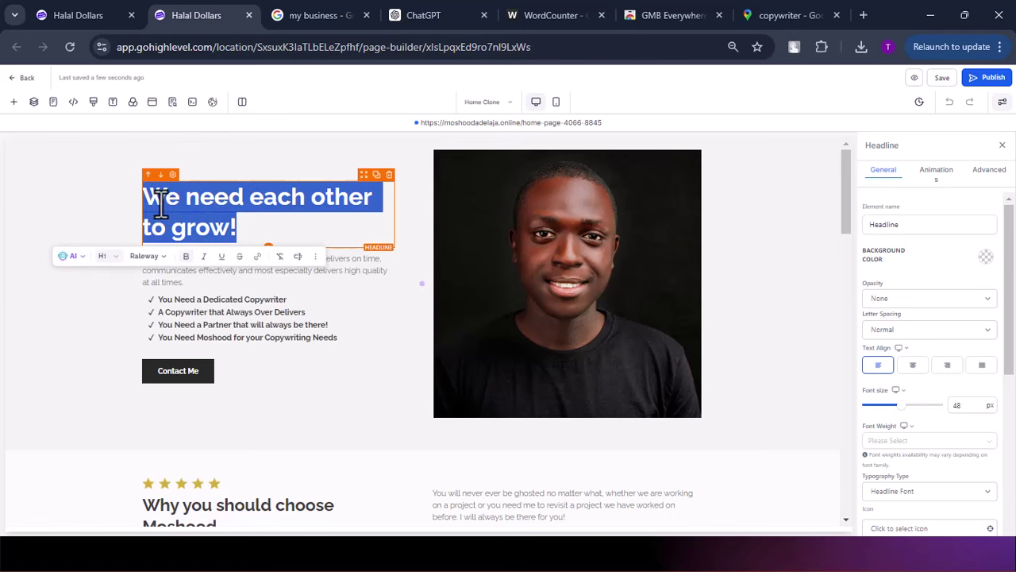
text(Adelaj)
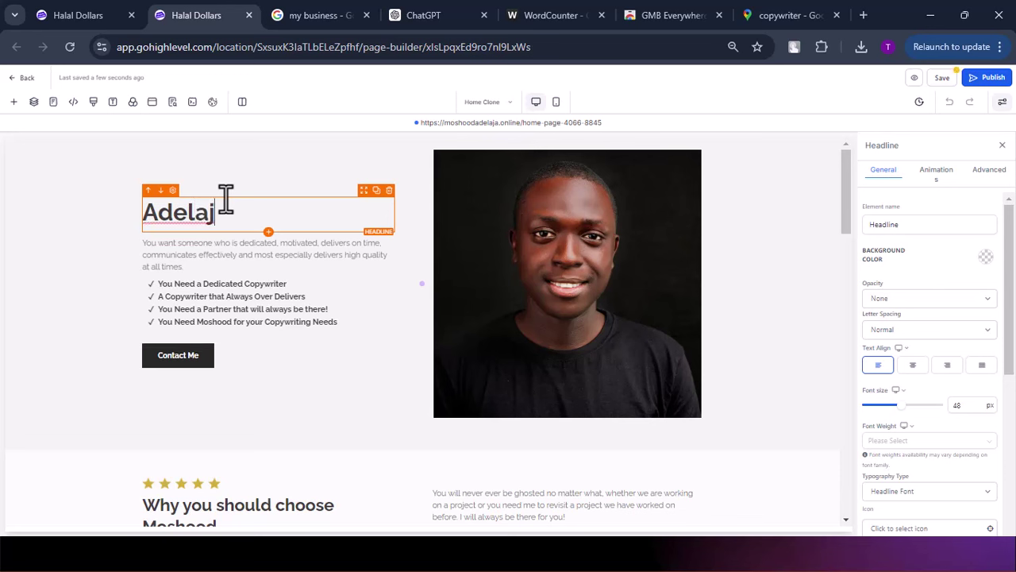
key(BackSpace)
key(BackSpace)
key(BackSpace)
key(BackSpace)
key(BackSpace)
key(BackSpace)
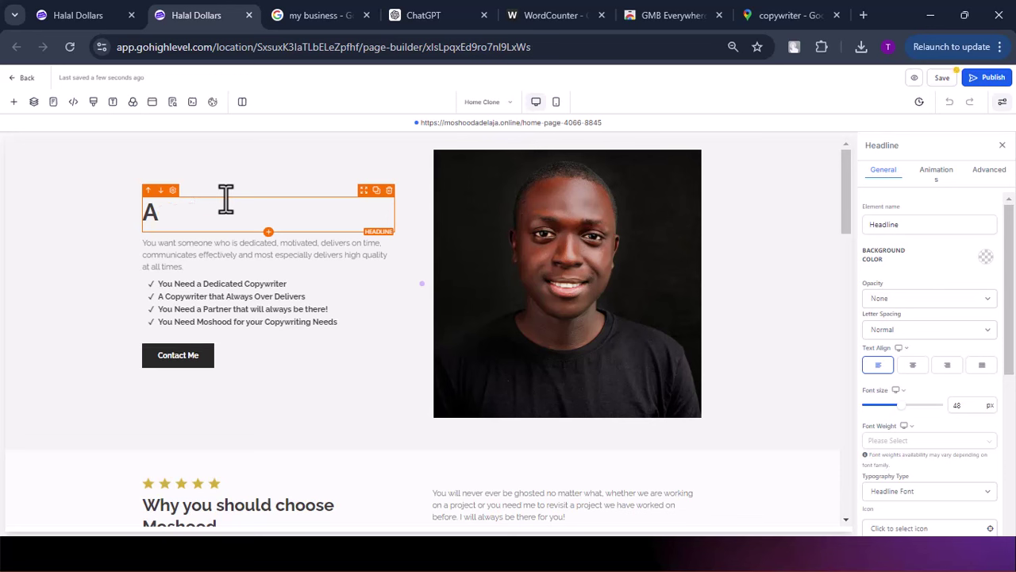
key(ctrl+z)
key(ctrl+z)
key(ctrl+z)
click(257, 231)
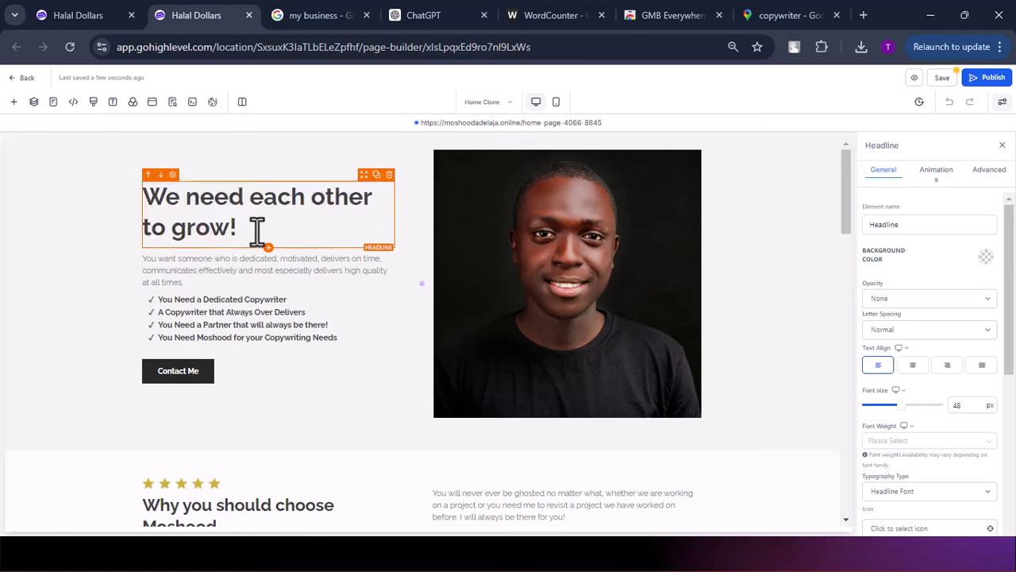
text(-)
key(BackSpace)
key(BackSpace)
text(- Bw)
key(BackSpace)
text(es)
key(BackSpace)
key(BackSpace)
key(BackSpace)
text(The Be)
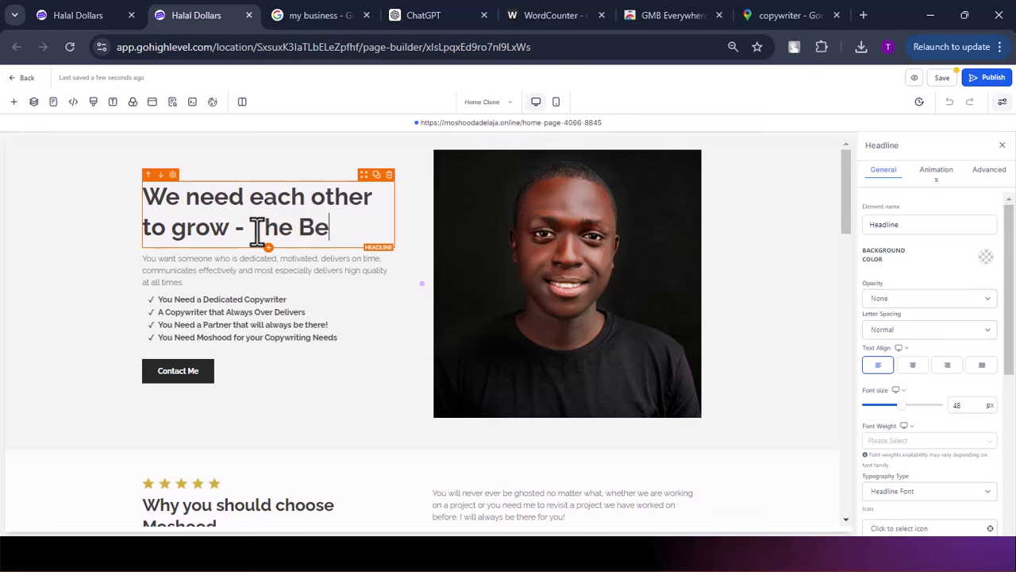
text(st Copy)
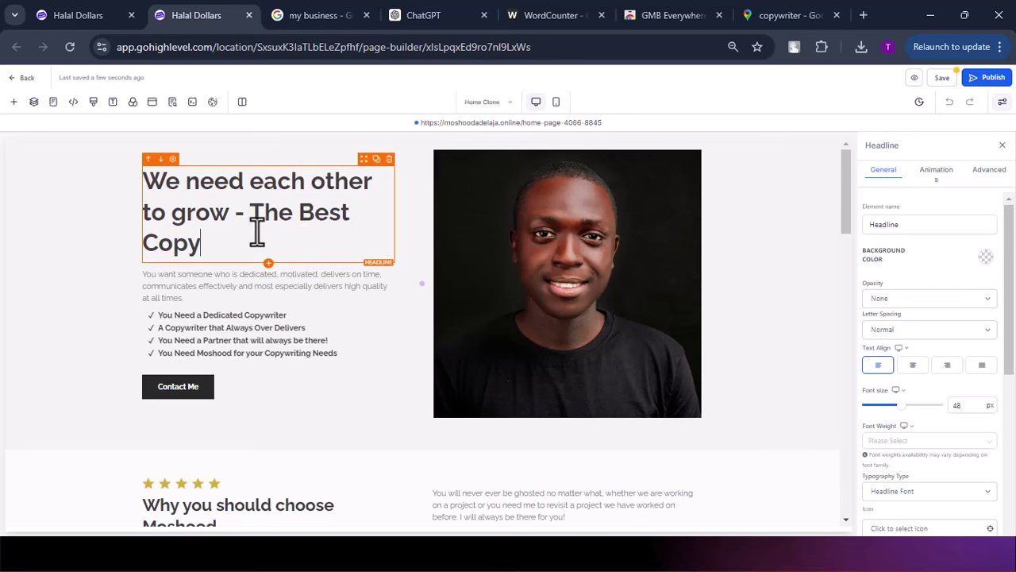
text(writing )
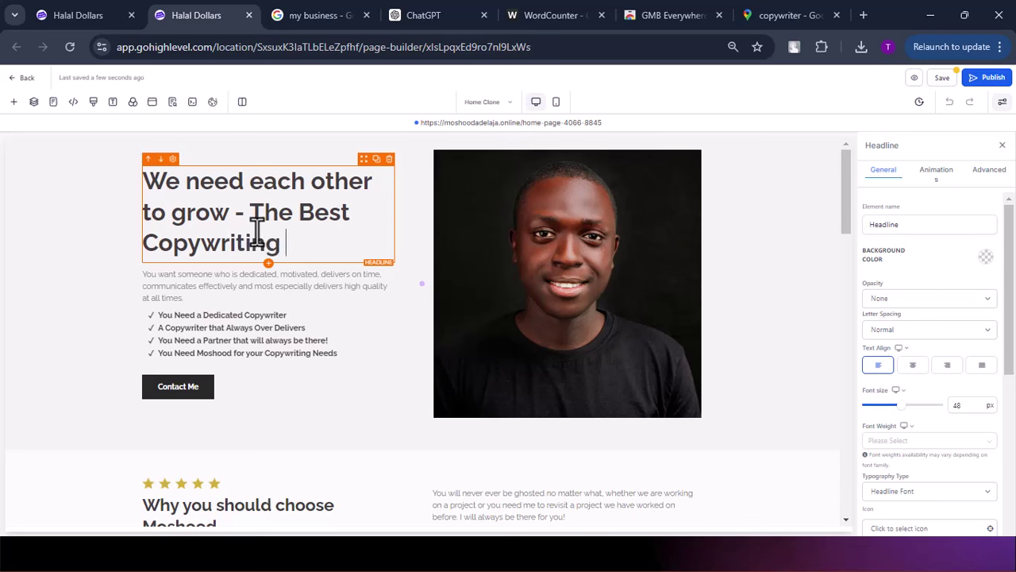
text(Service)
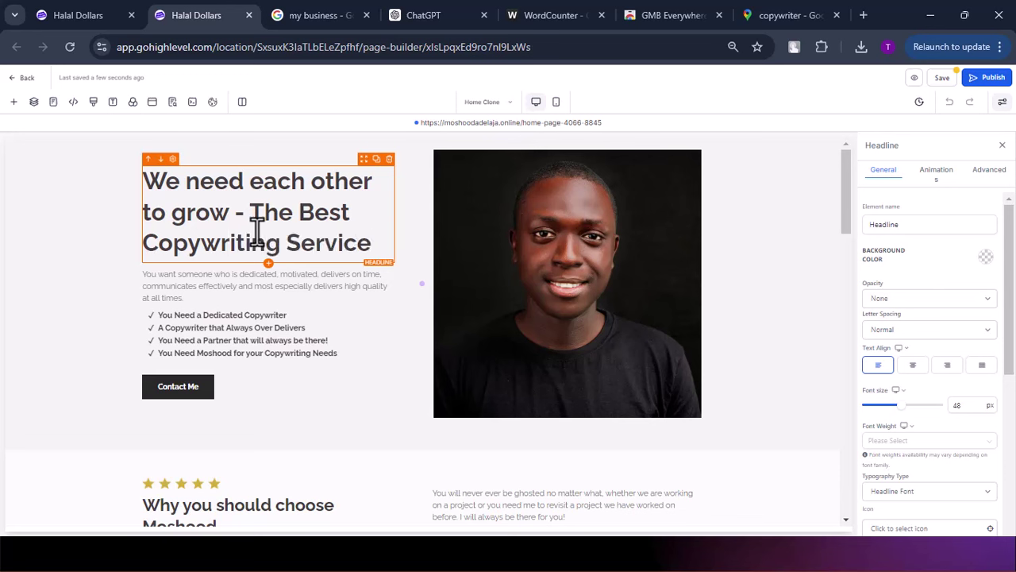
- Reword the added phrase to 'We offer the Best Copywriting Service!'
click(252, 213)
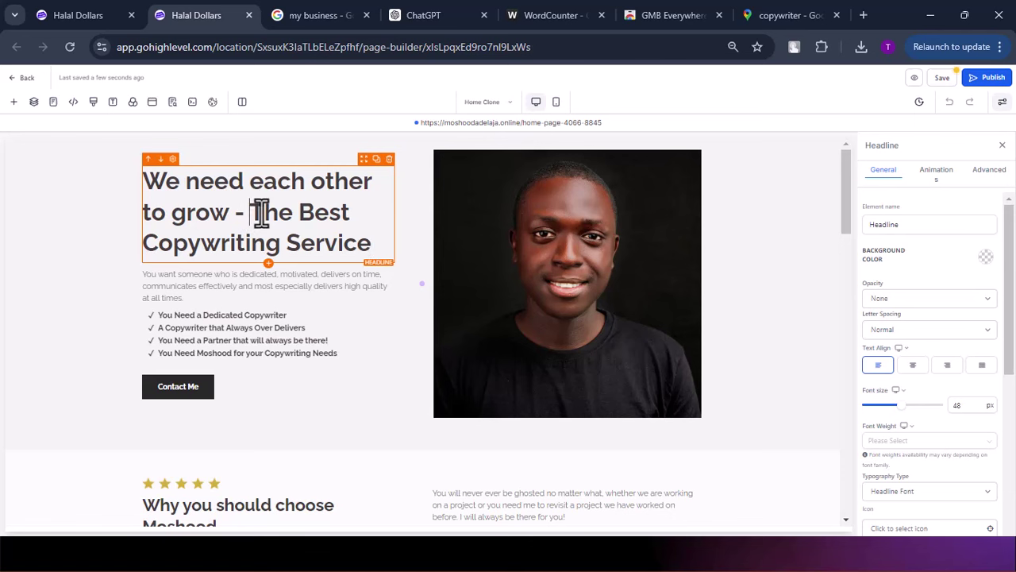
text(We offer)
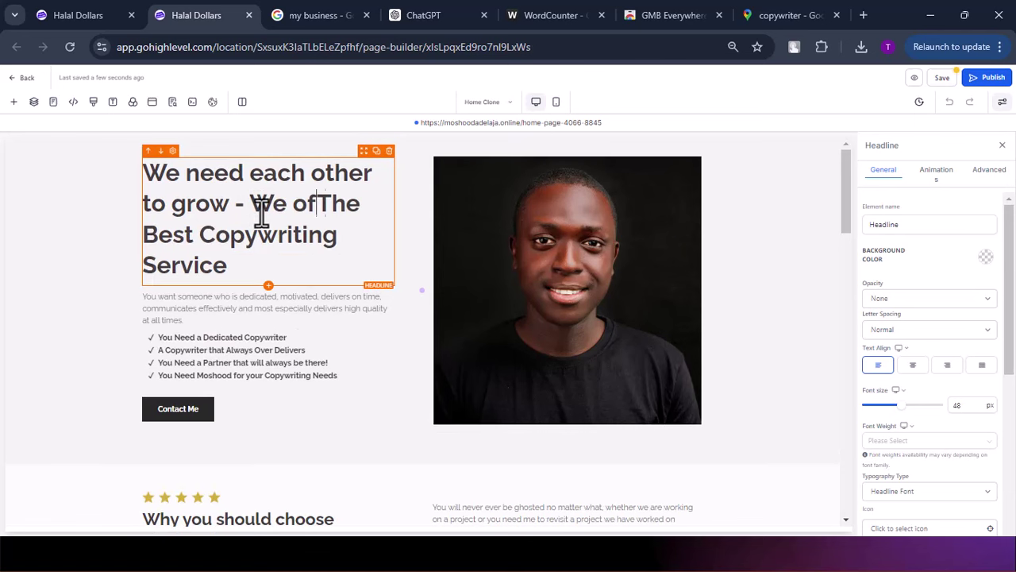
click(156, 233)
key(BackSpace)
text(t)
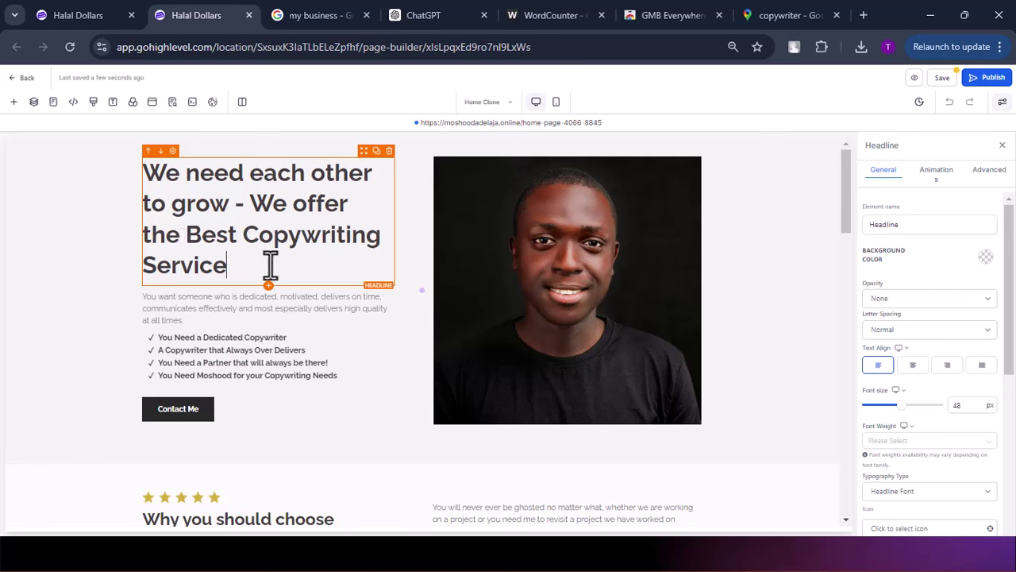
text(s)
key(BackSpace)
text(!)
- Replace that phrase with 'You Need the Best Copywriting Service!'
click(250, 208)
click(239, 262)
shift+click(250, 203)
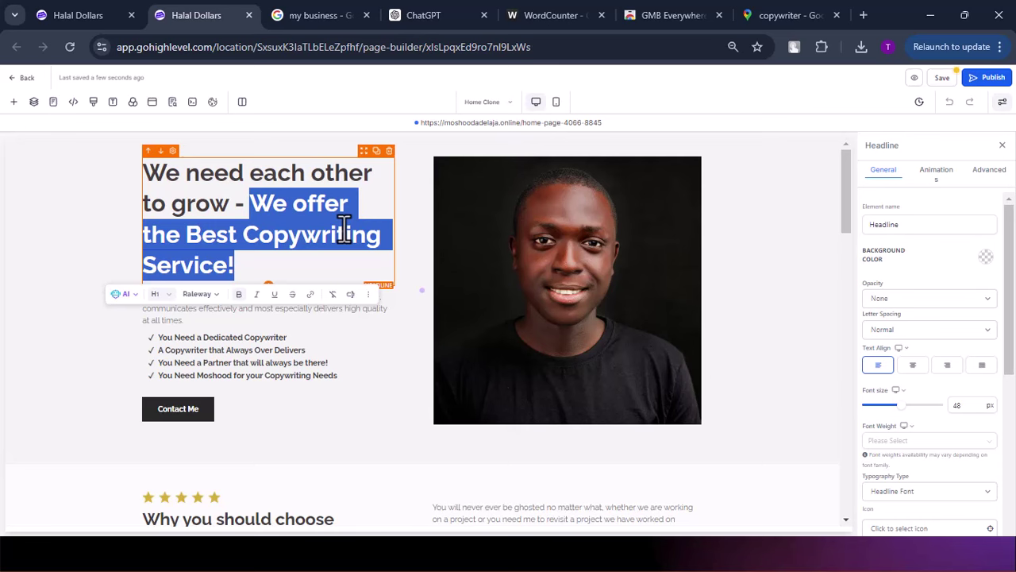
text(You)
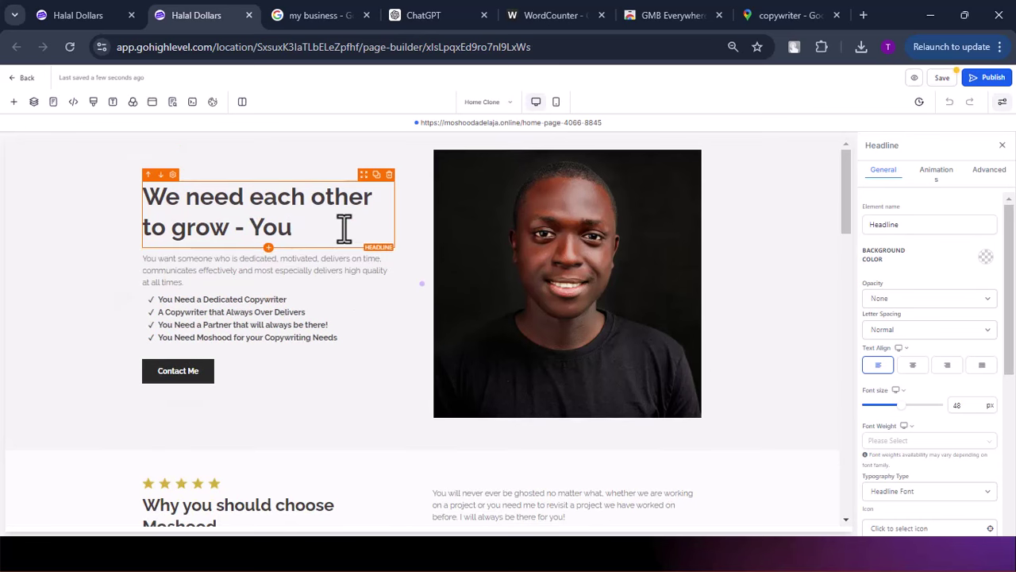
text( Need )
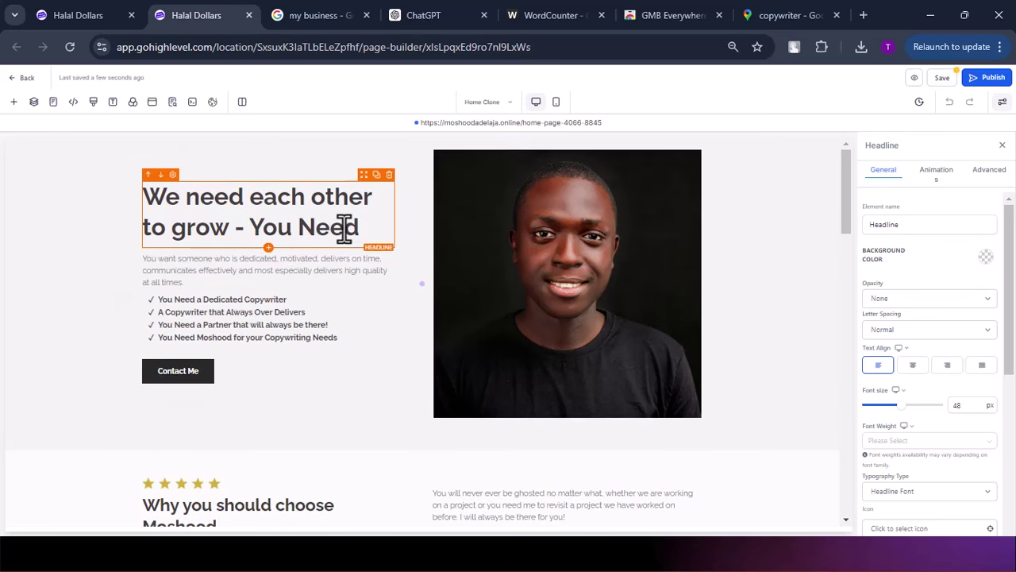
text(the Best)
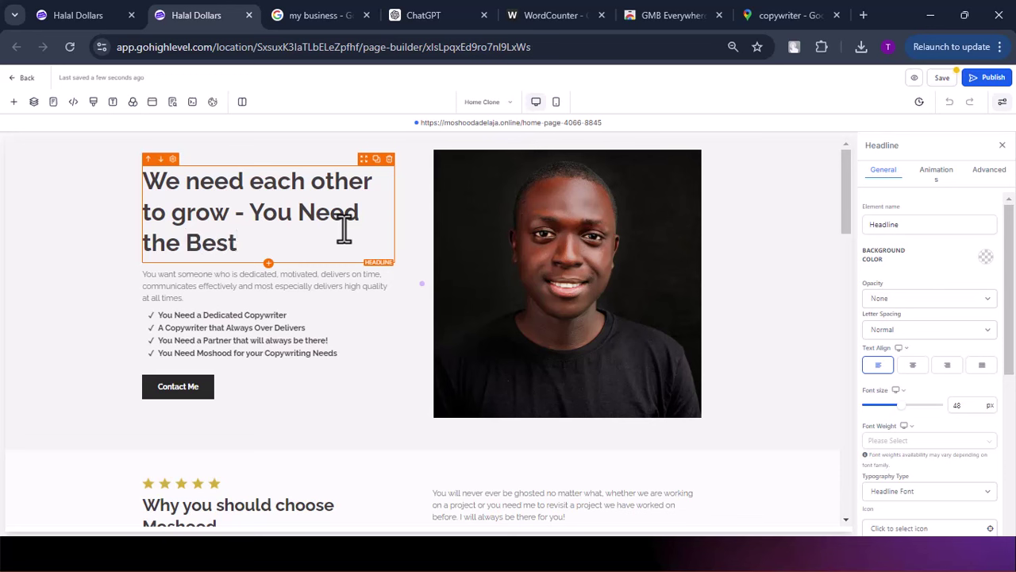
text( c)
key(BackSpace)
key(BackSpace)
text(Copywr)
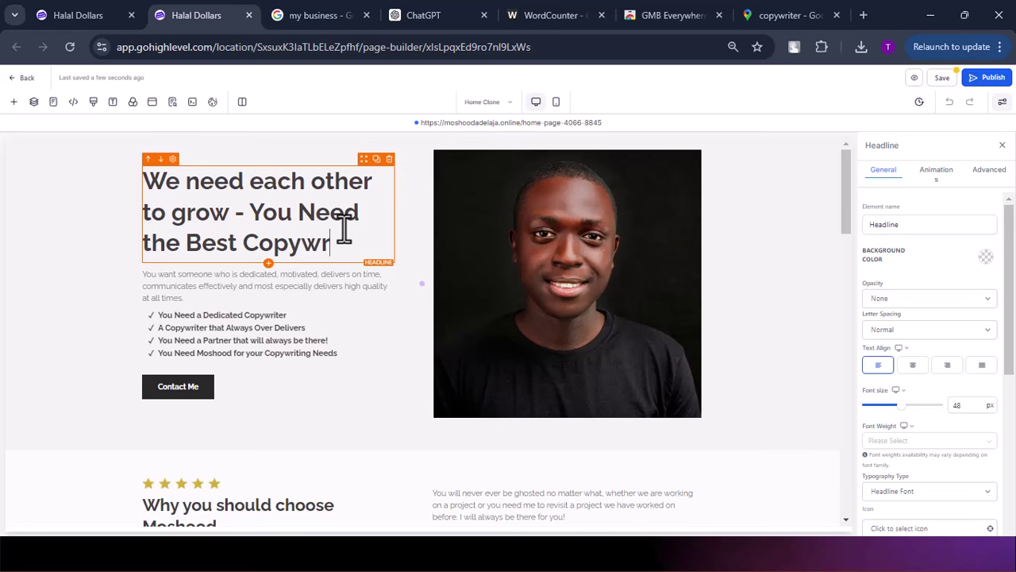
text(iting Serv)
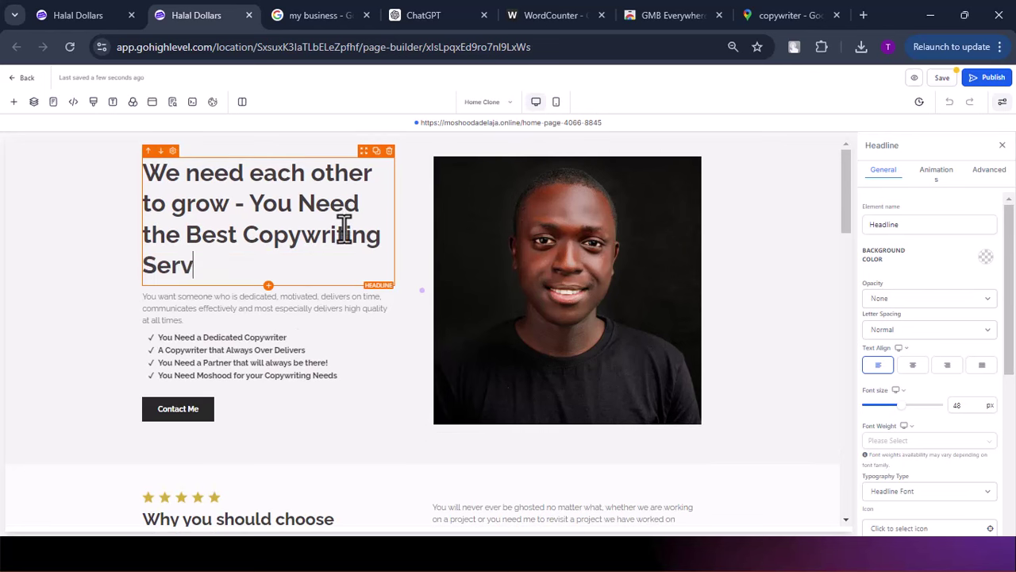
text(ice!)
- Delete 'We need each other to grow - ' from the headline and save the page
drag(246, 208, 141, 163)
key(BackSpace)
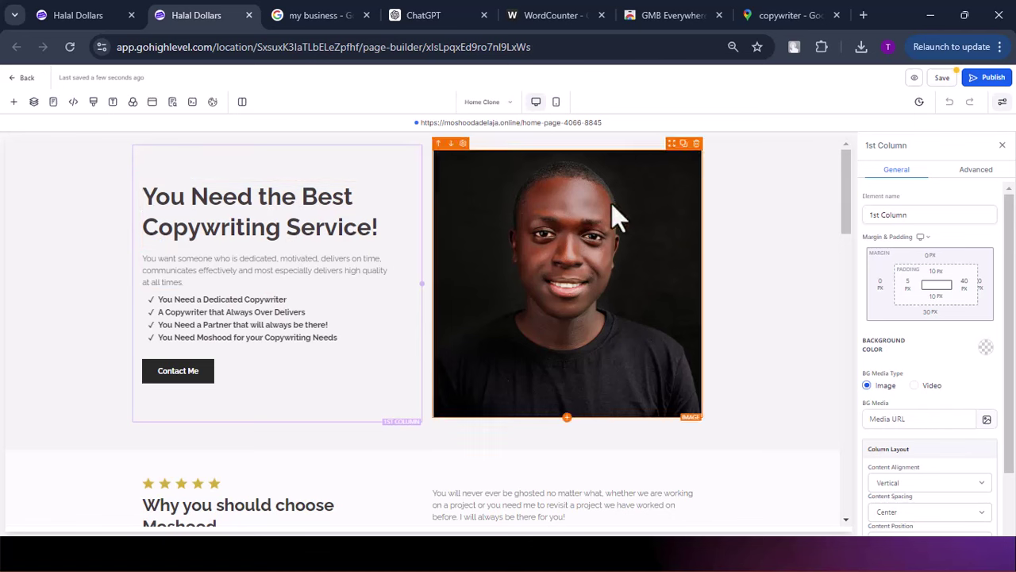
click(942, 77)
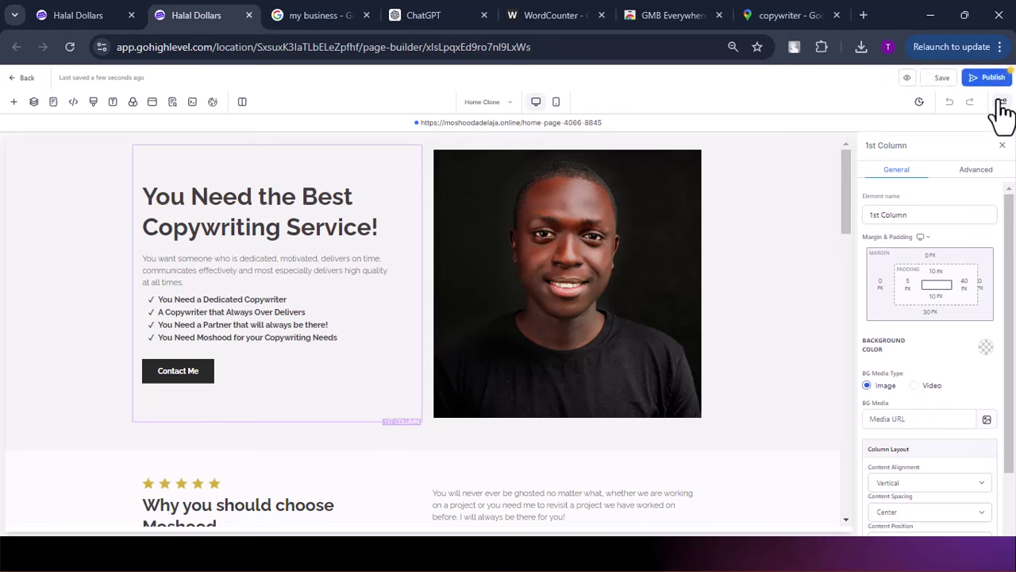
- Publish the Home Clone page with the 'You Need the Best Copywriting Service!' headline
click(991, 82)
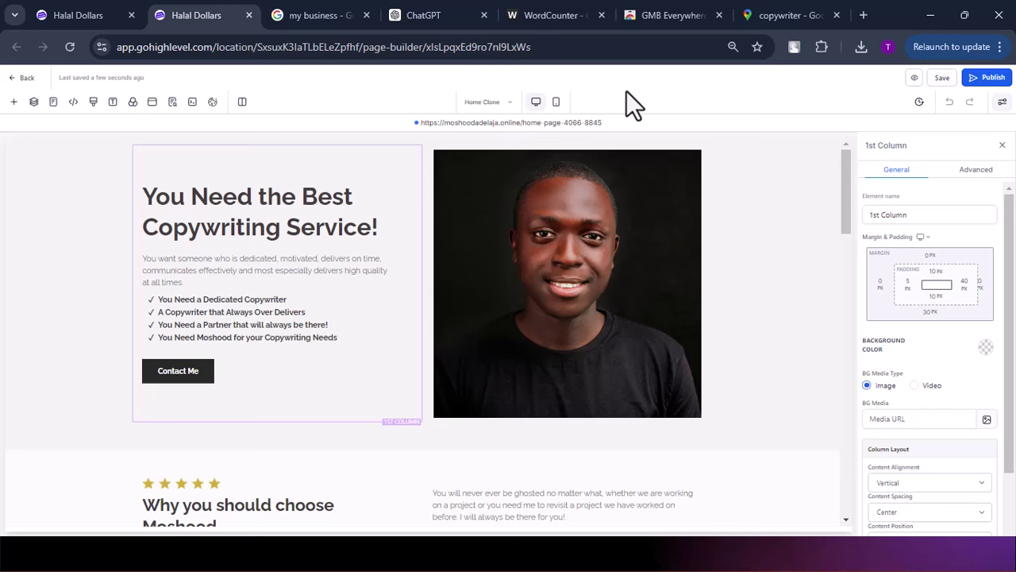
- Close the GMB Everywhere tab and search Google for 'pleper chrome extension' in a new tab
click(688, 18)
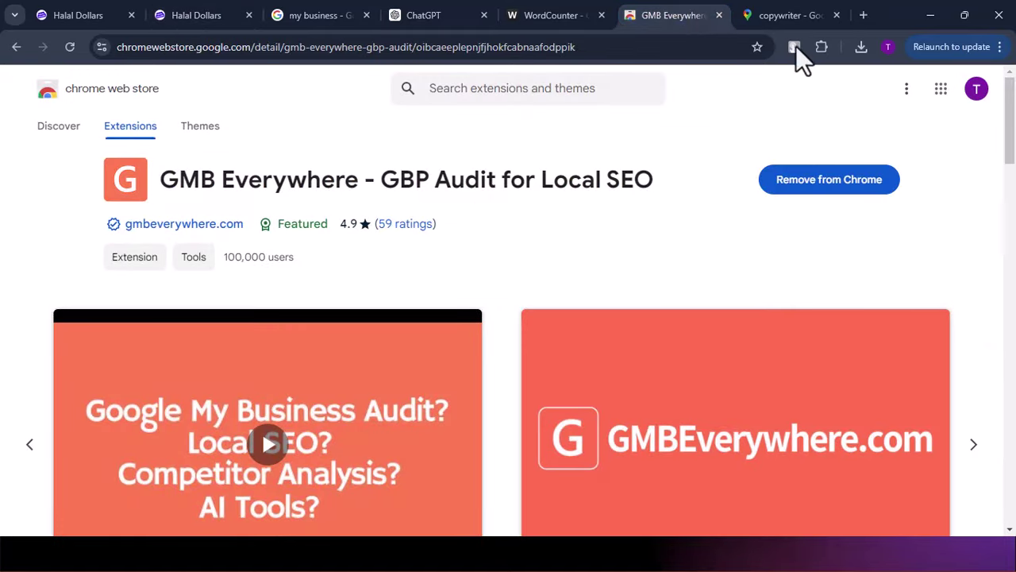
click(719, 15)
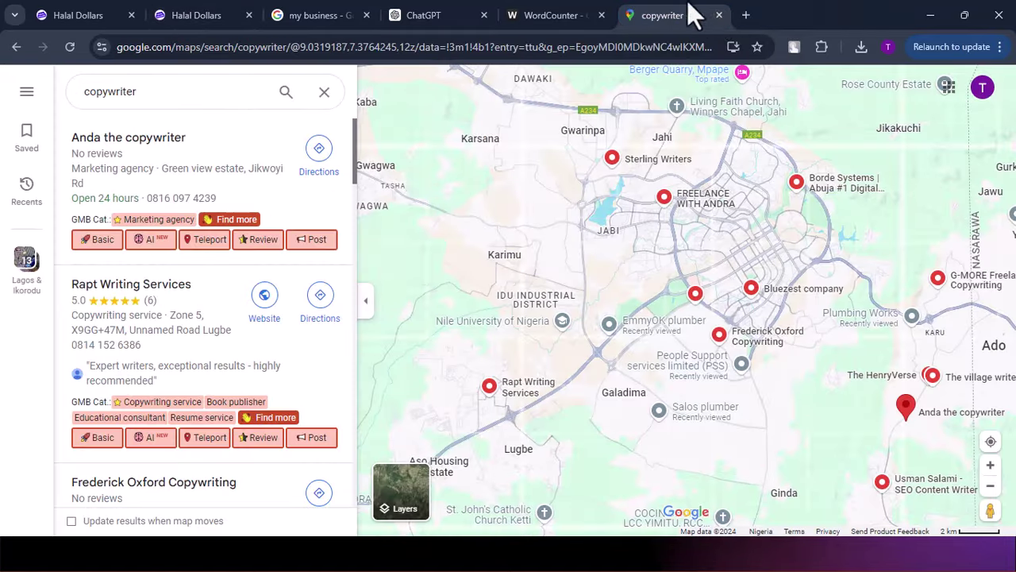
key(ctrl+t)
click(179, 49)
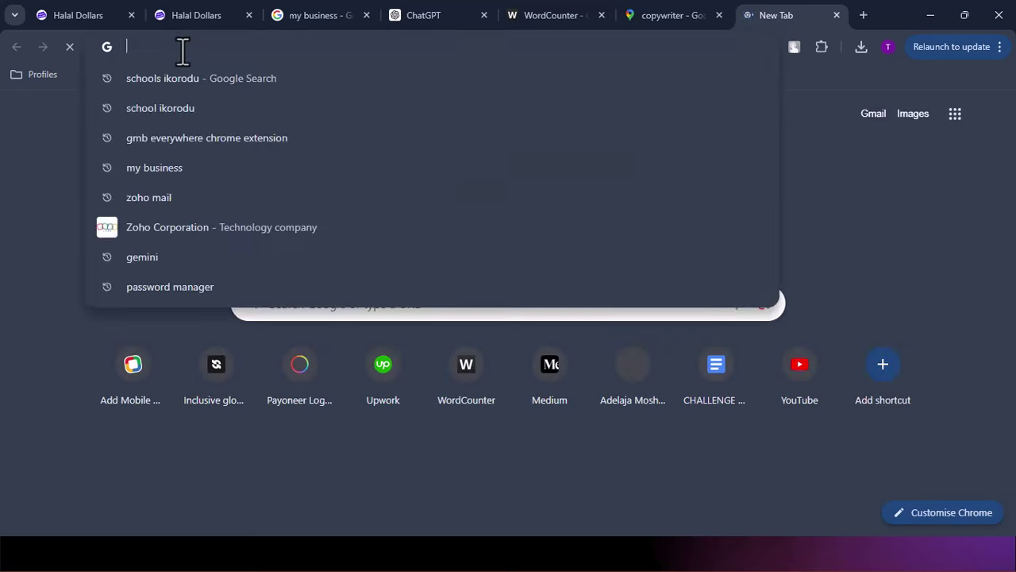
text(pleper )
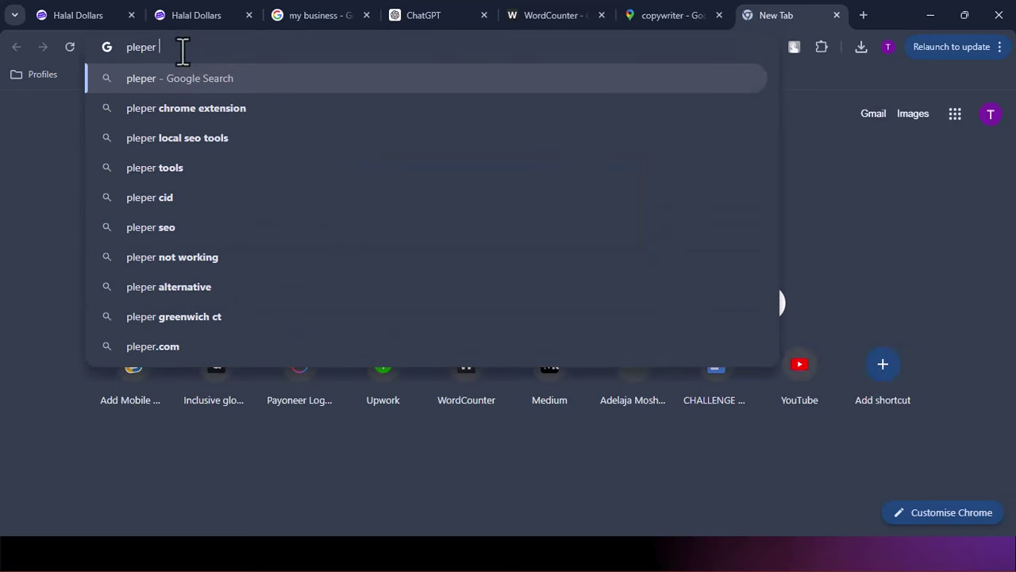
text(ch)
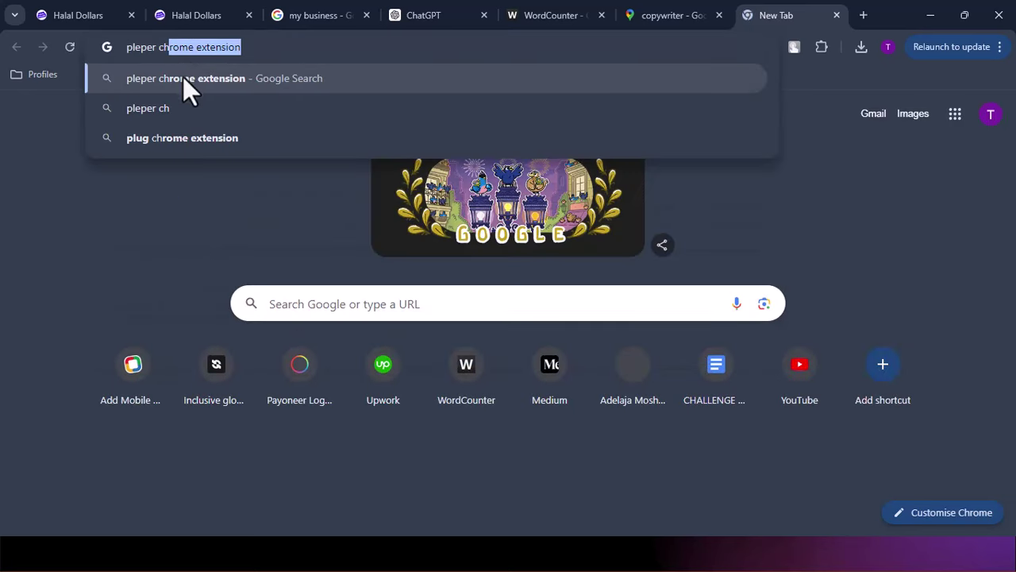
click(182, 76)
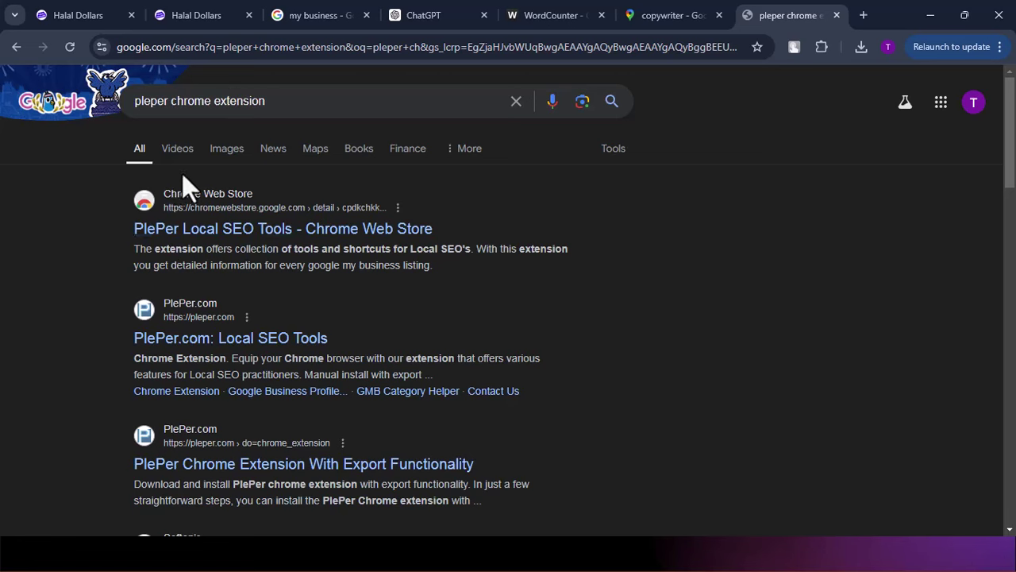
- Add PlePer Local SEO Tools to Chrome from its Web Store listing
click(230, 240)
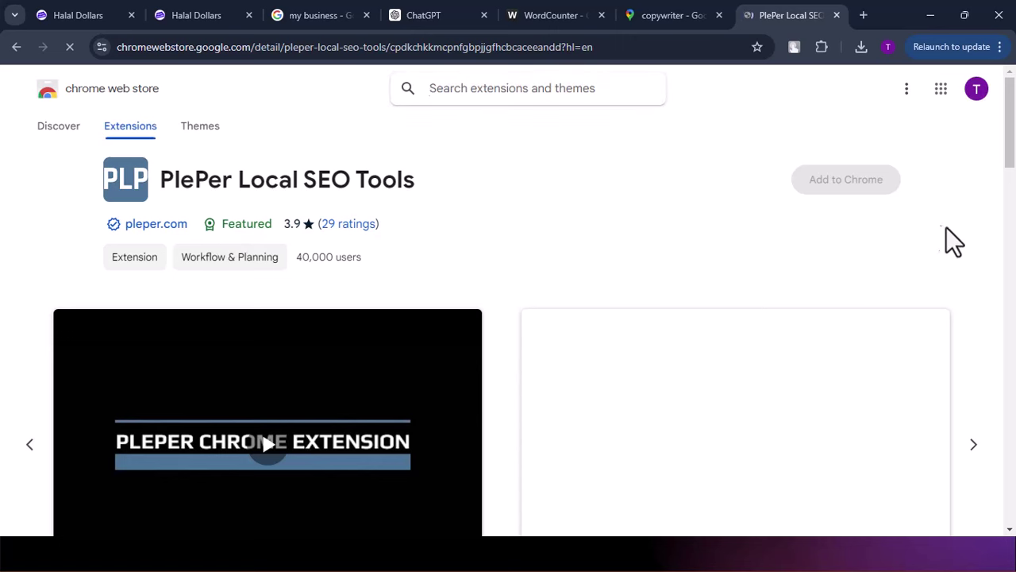
click(848, 181)
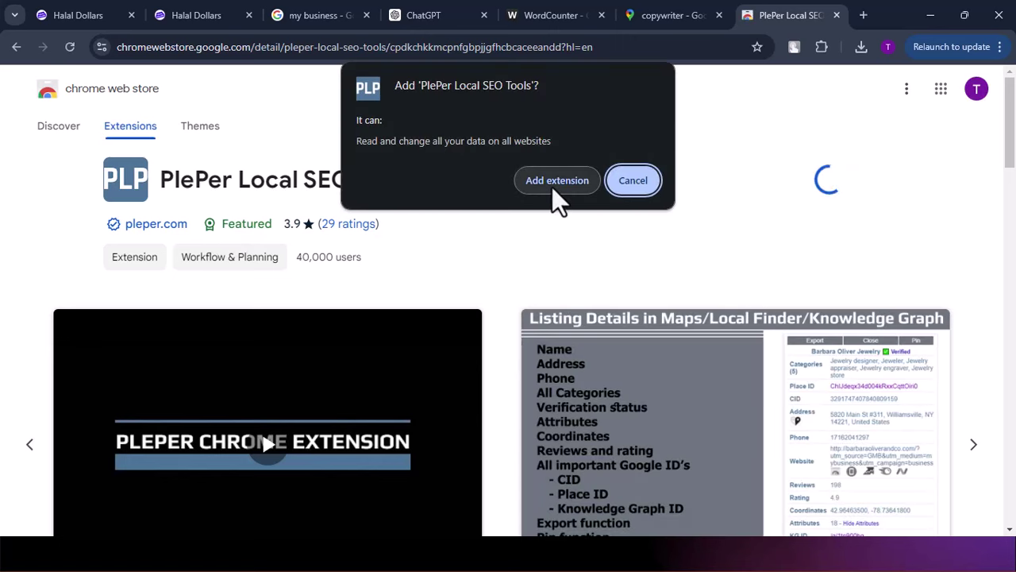
click(553, 187)
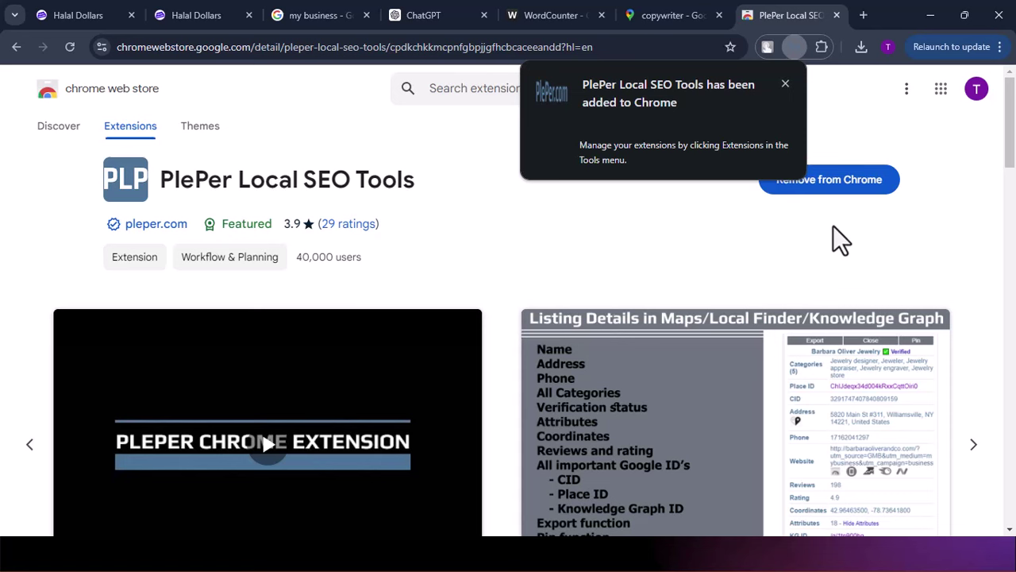
click(624, 195)
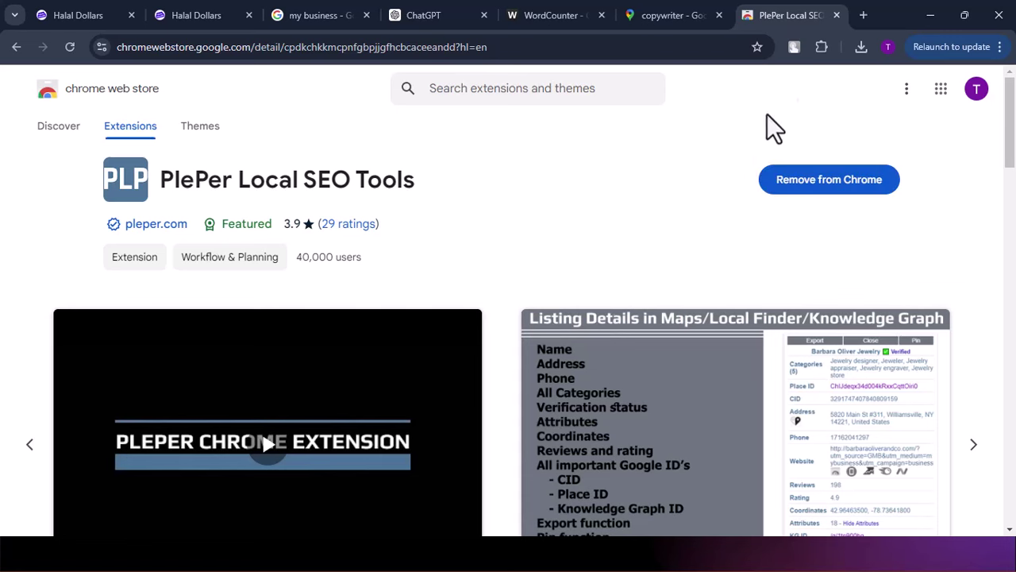
- Reload the copywriter Maps results and run PlePer Local SEO Tools' Analyze Listings on them
click(308, 16)
click(651, 14)
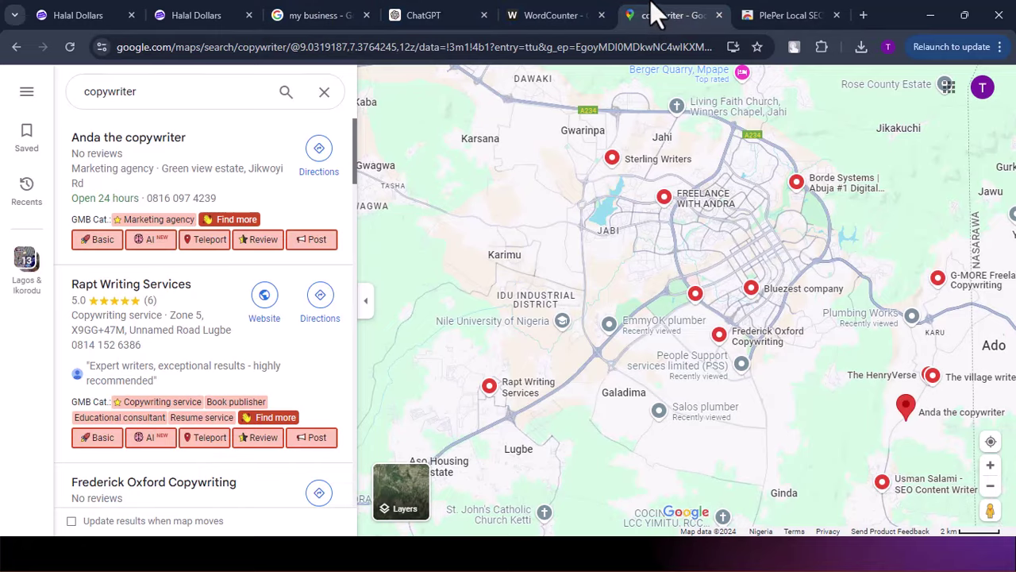
click(822, 47)
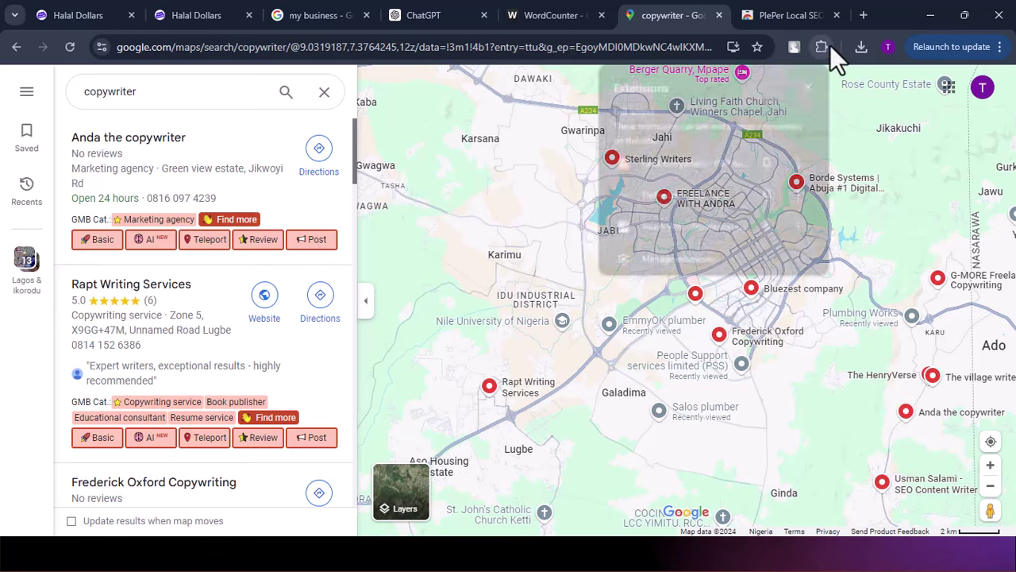
click(70, 46)
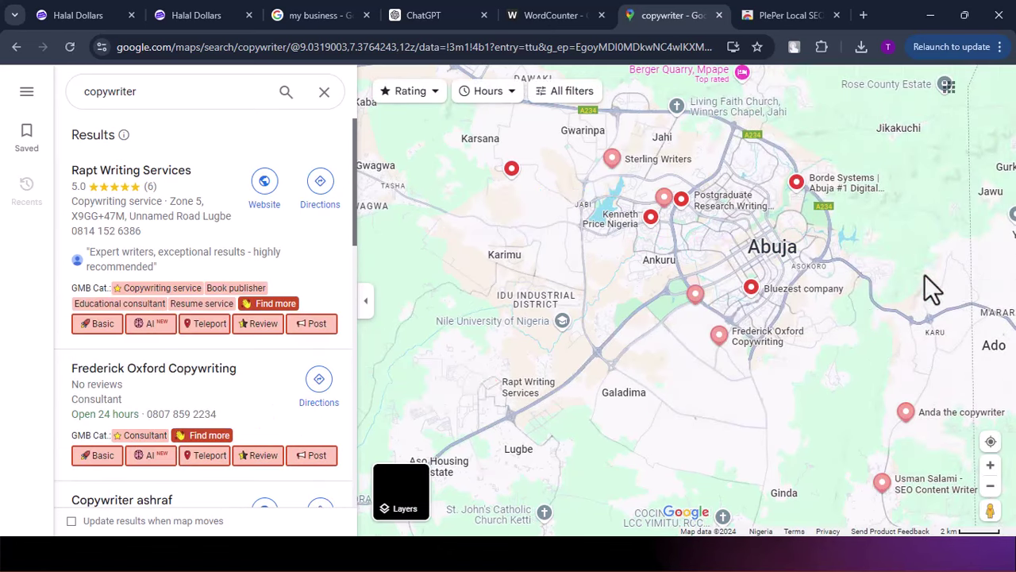
click(819, 48)
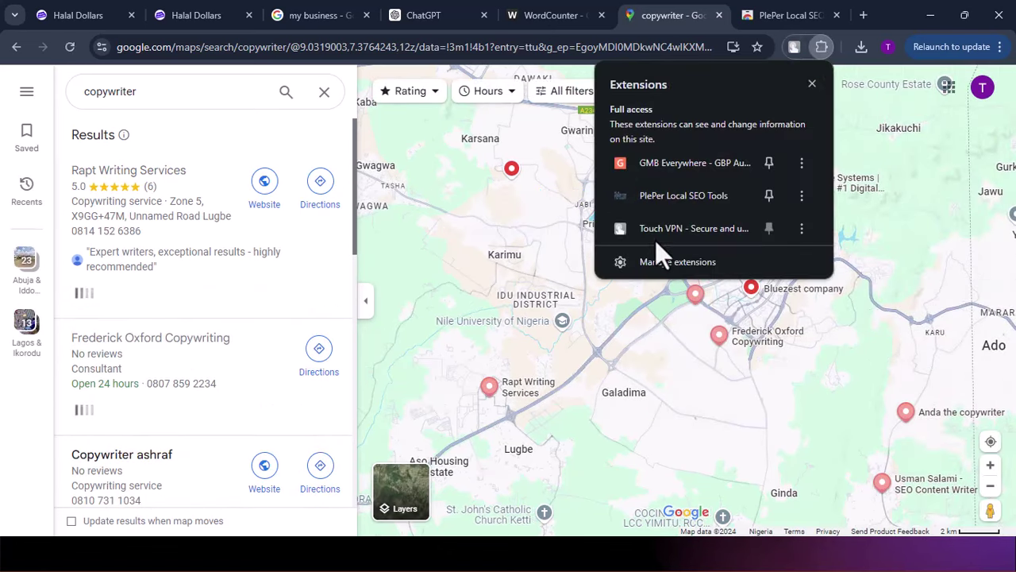
click(691, 198)
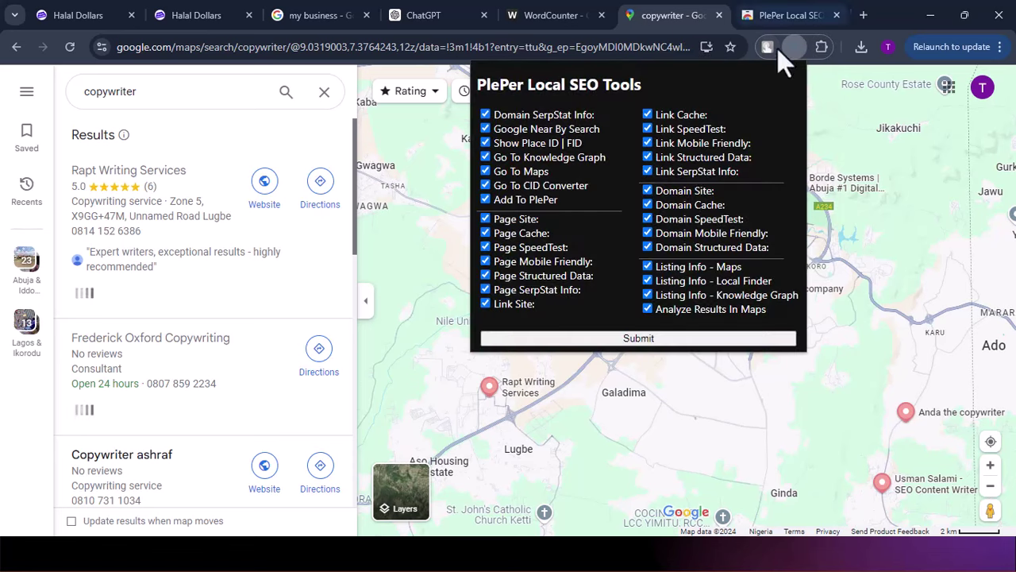
click(660, 338)
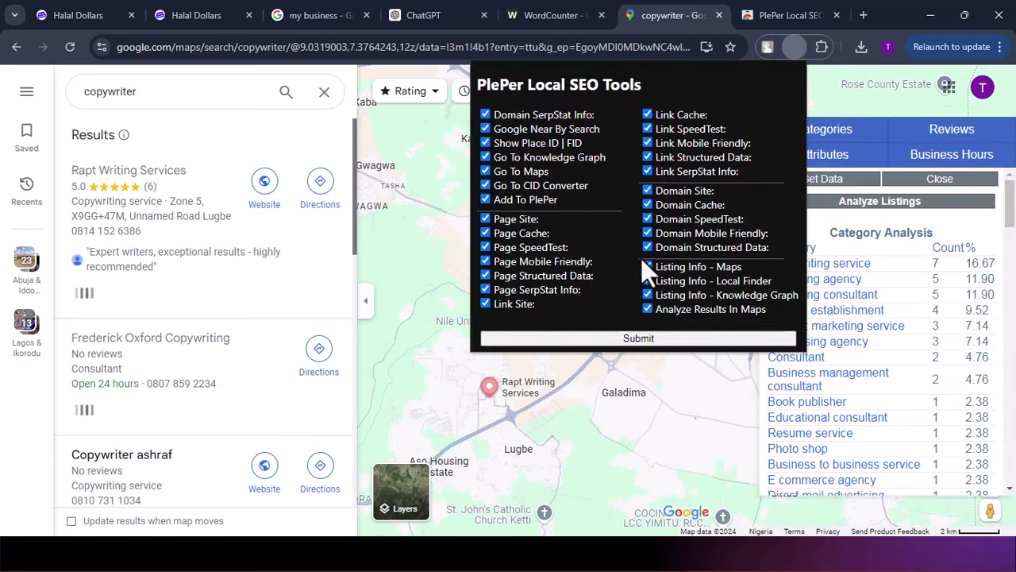
click(840, 63)
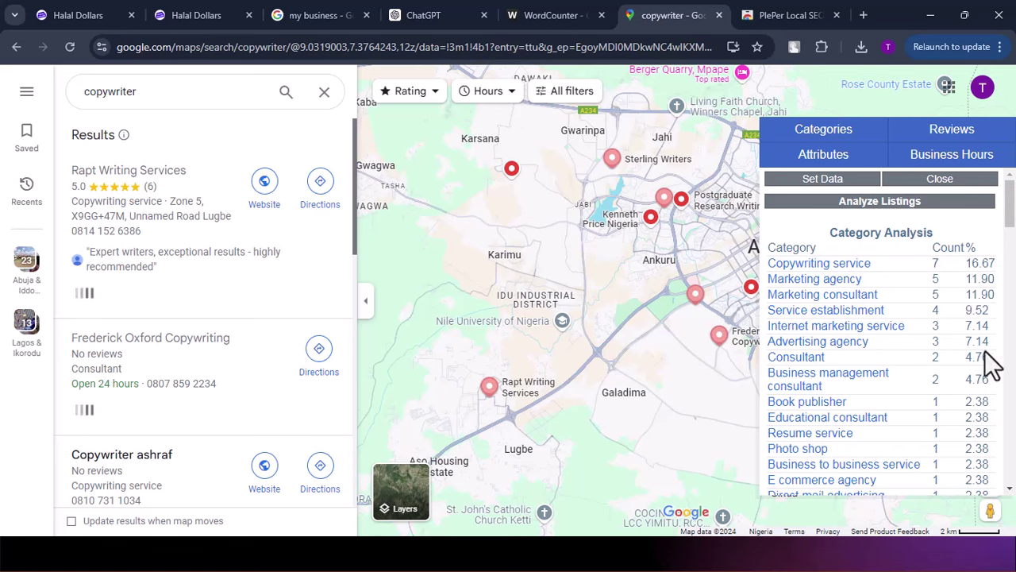
scroll(984, 329, down, 4)
scroll(980, 318, up, 5)
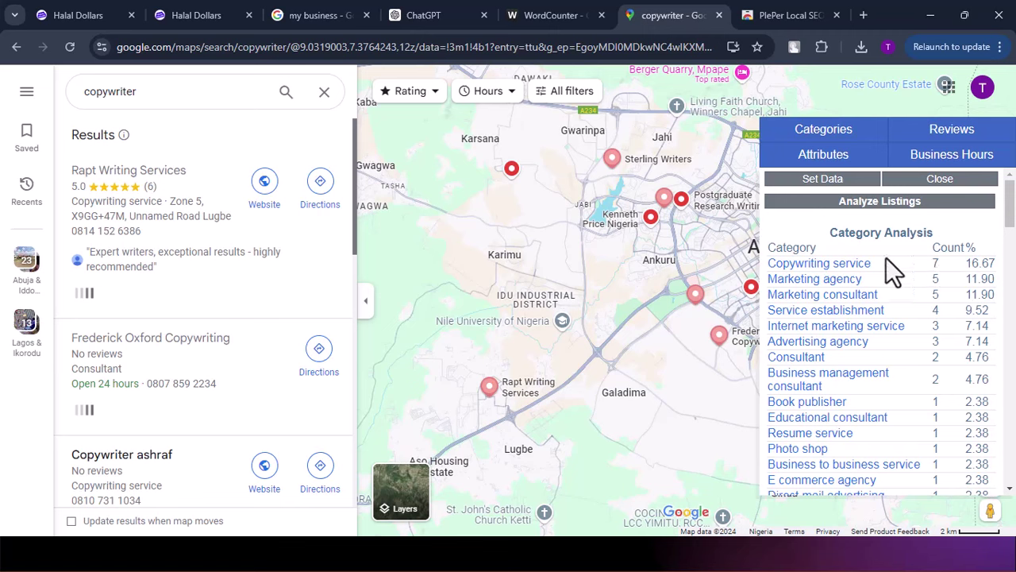
scroll(929, 299, down, 5)
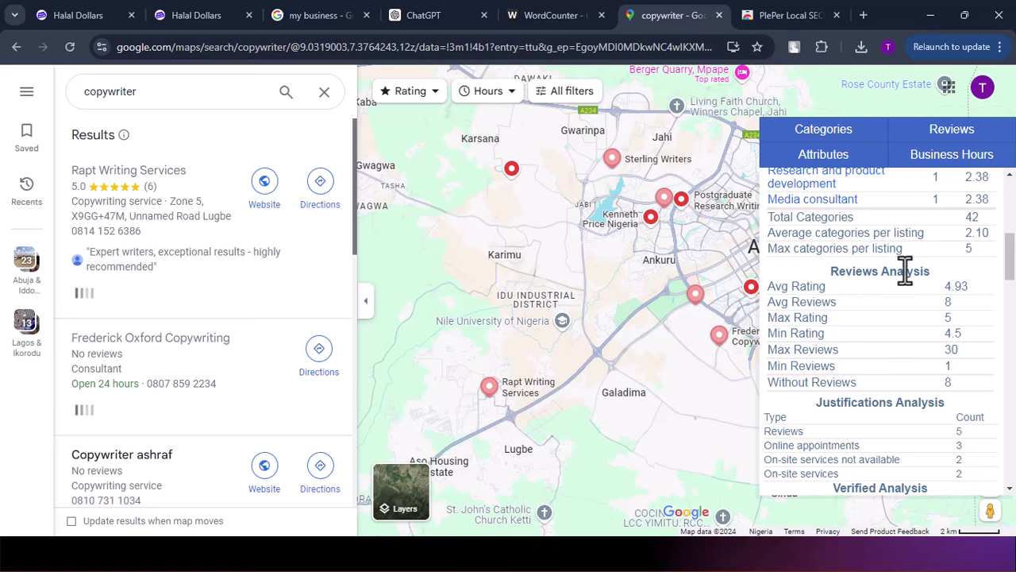
double_click(946, 287)
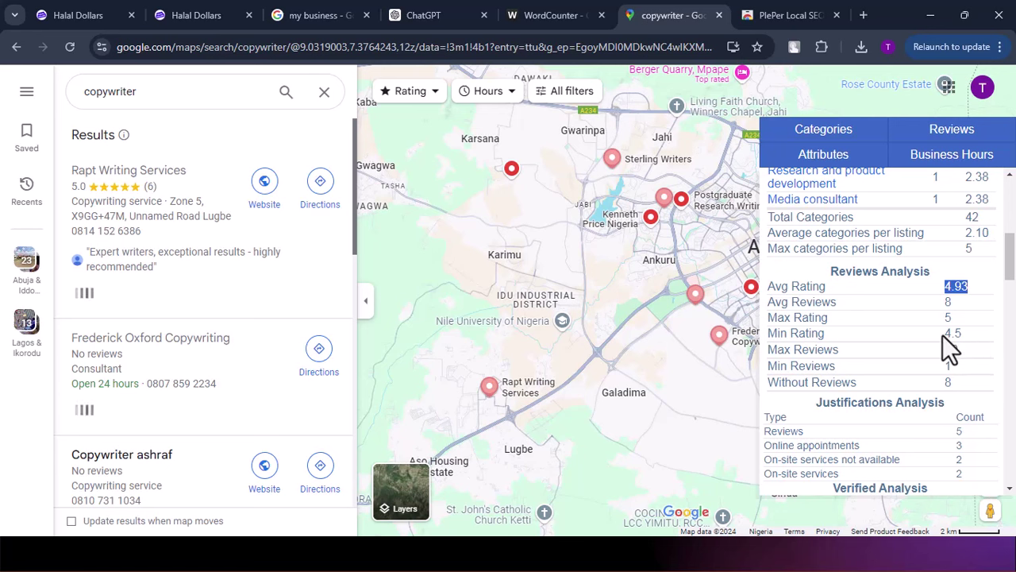
drag(942, 335, 977, 341)
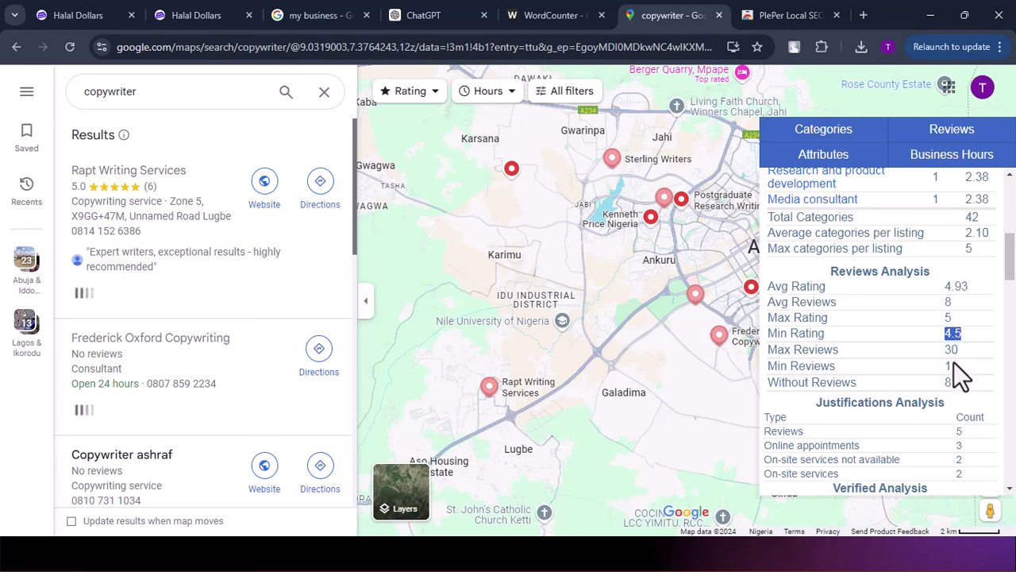
drag(976, 286, 927, 288)
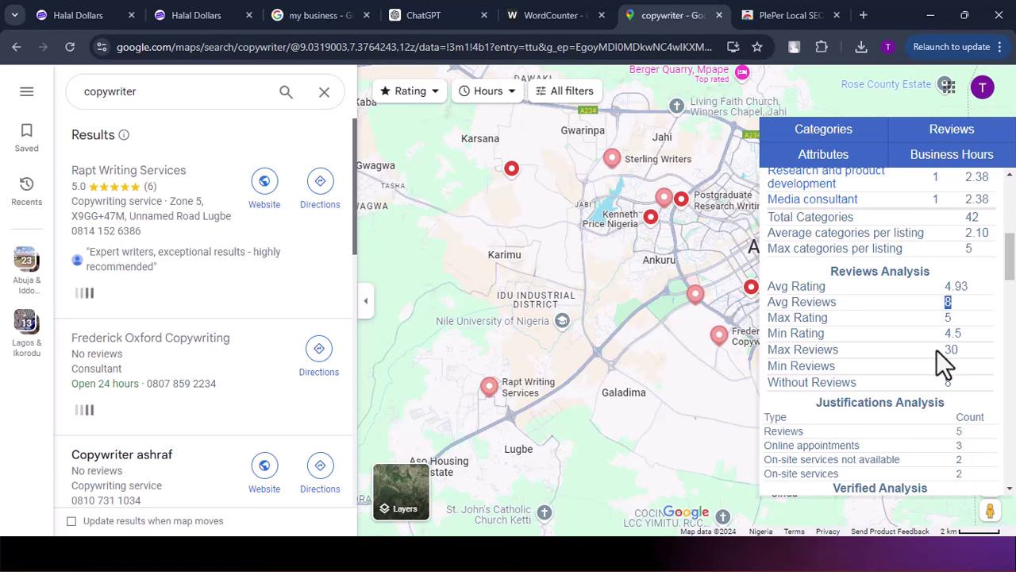
drag(937, 349, 978, 349)
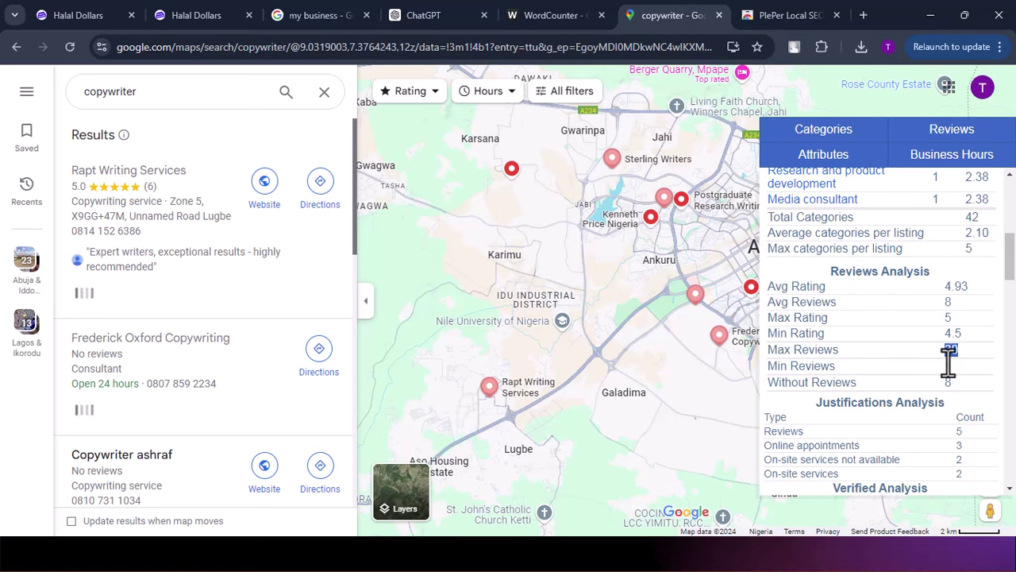
- Replace the Maps search with 'plumber garki' and run it
double_click(145, 92)
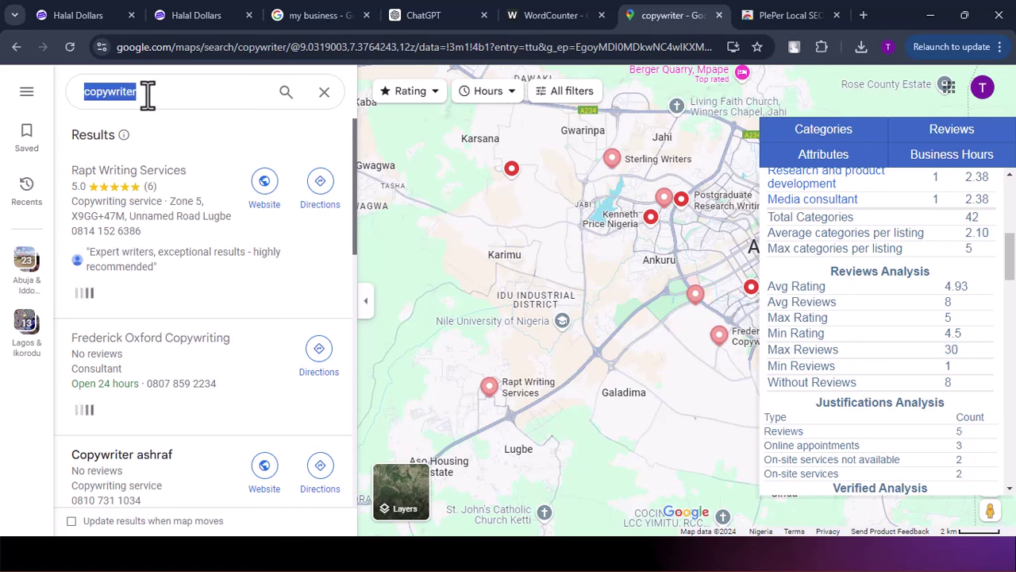
text(plun)
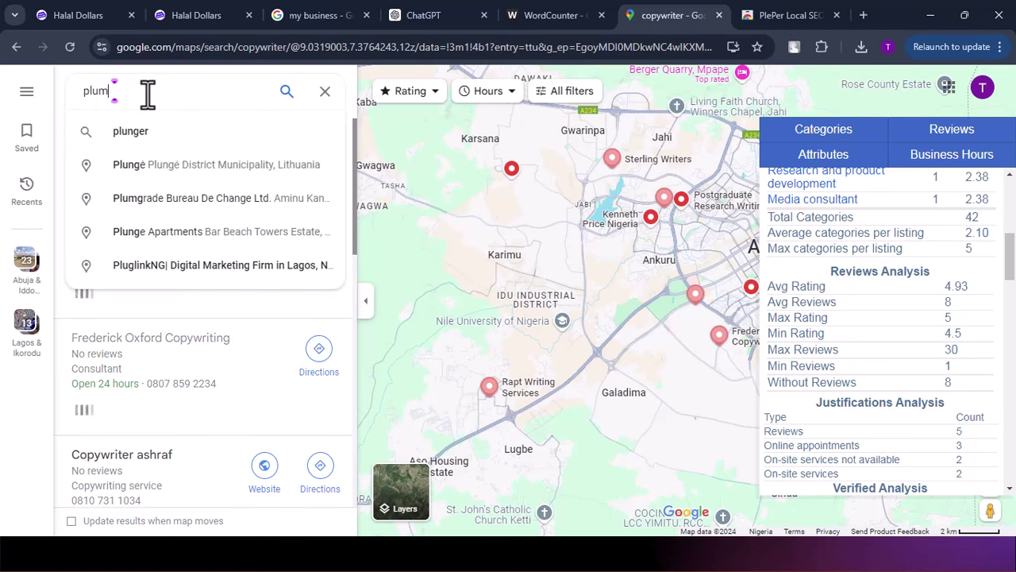
key(BackSpace)
text(mber)
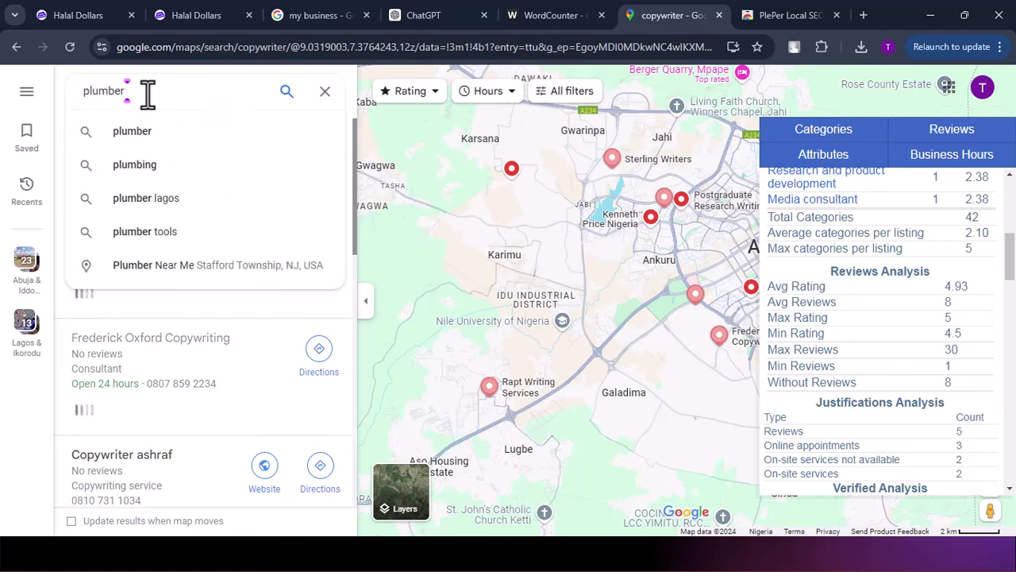
text( garki)
key(Return)
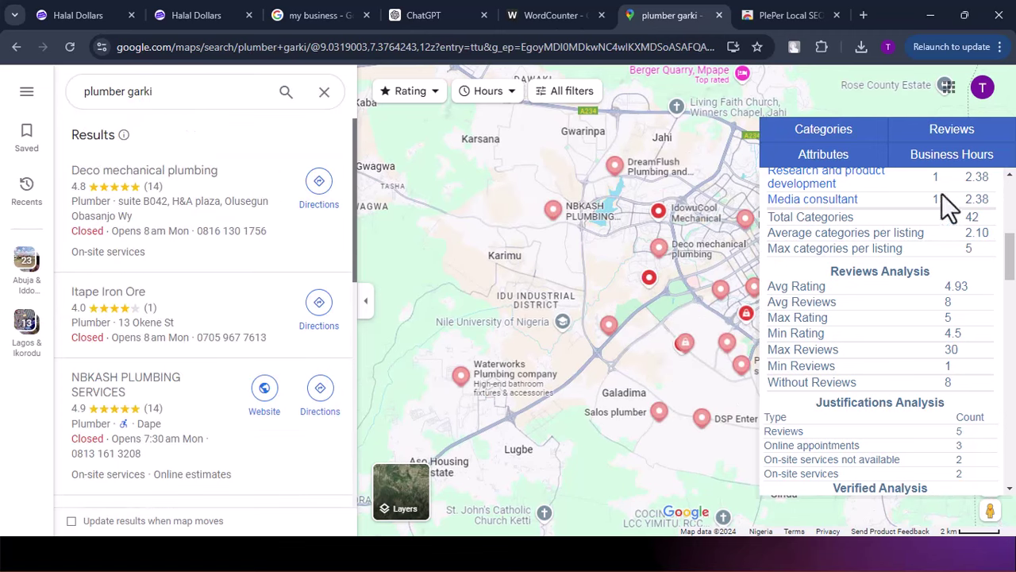
- Re-run Analyze Listings and review the Plumber 43.24% share and the 4.31 average rating
scroll(866, 290, up, 10)
click(877, 208)
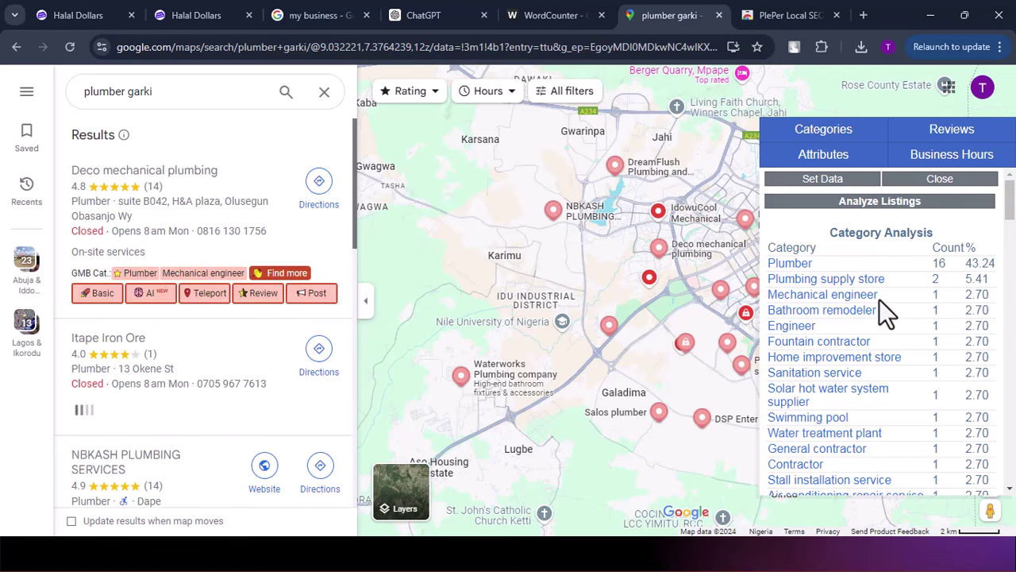
scroll(879, 300, down, 2)
scroll(886, 299, up, 3)
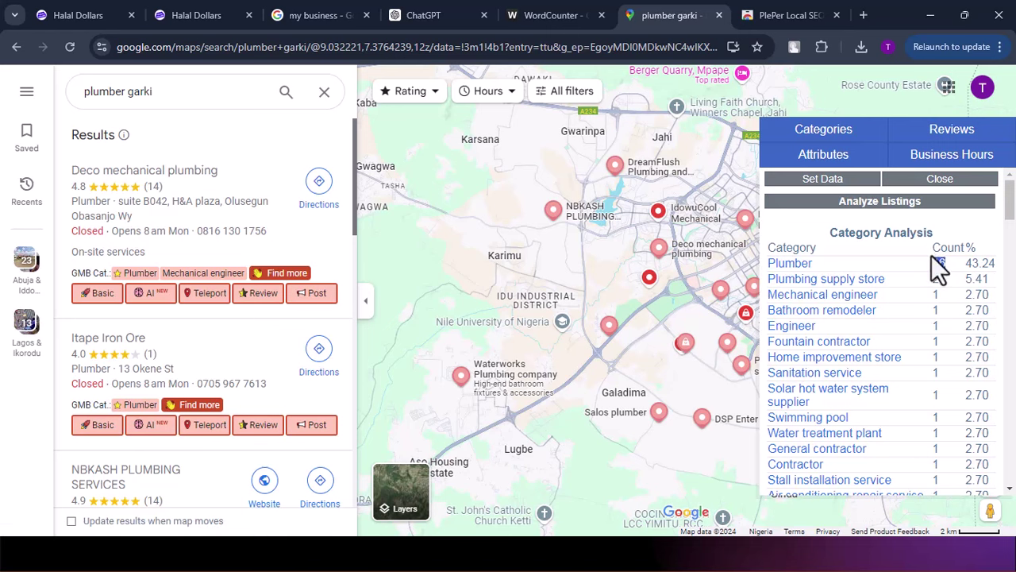
drag(970, 264, 991, 264)
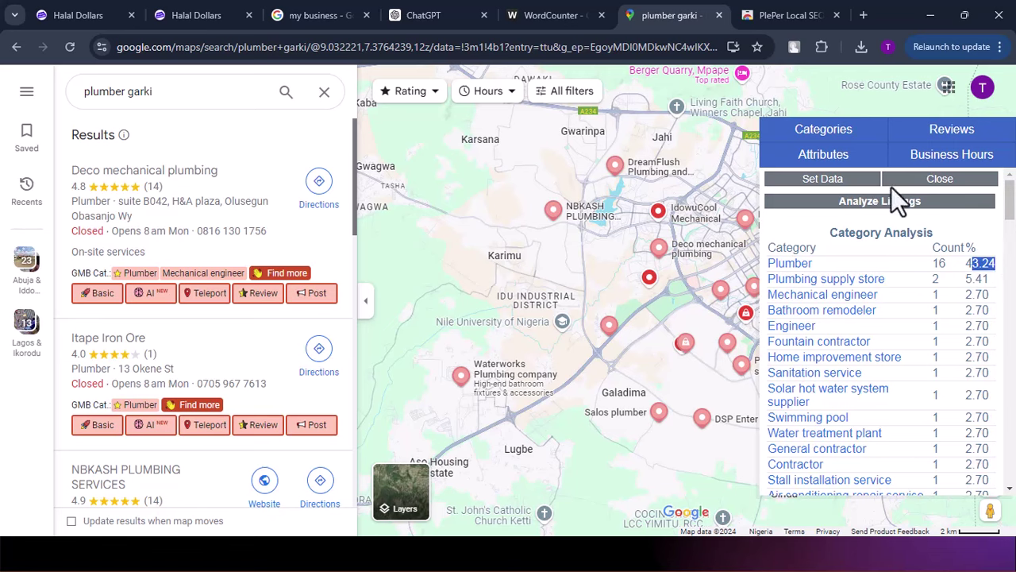
scroll(896, 298, down, 6)
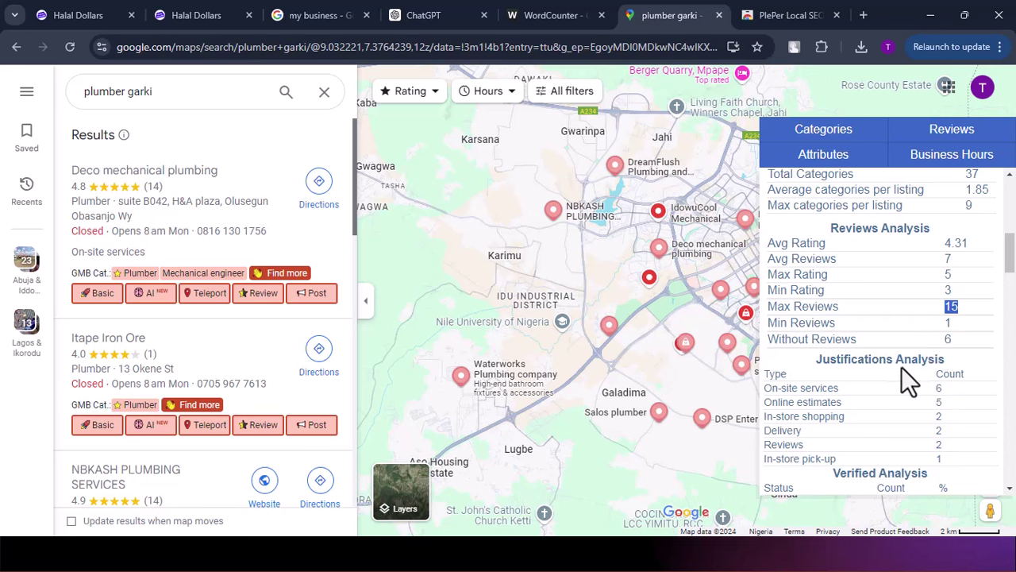
click(948, 255)
drag(972, 242, 918, 252)
scroll(221, 377, down, 4)
scroll(236, 373, up, 4)
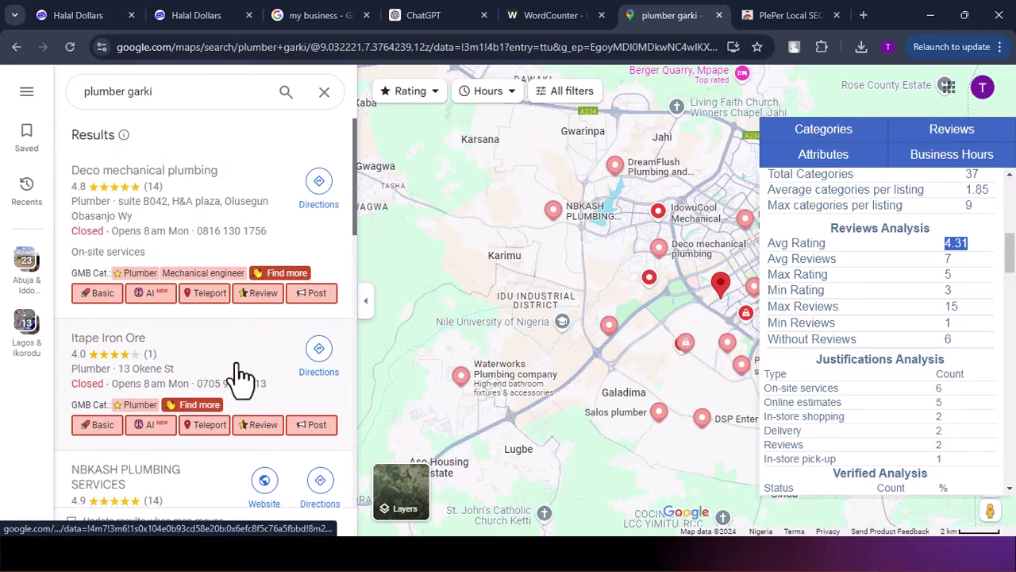
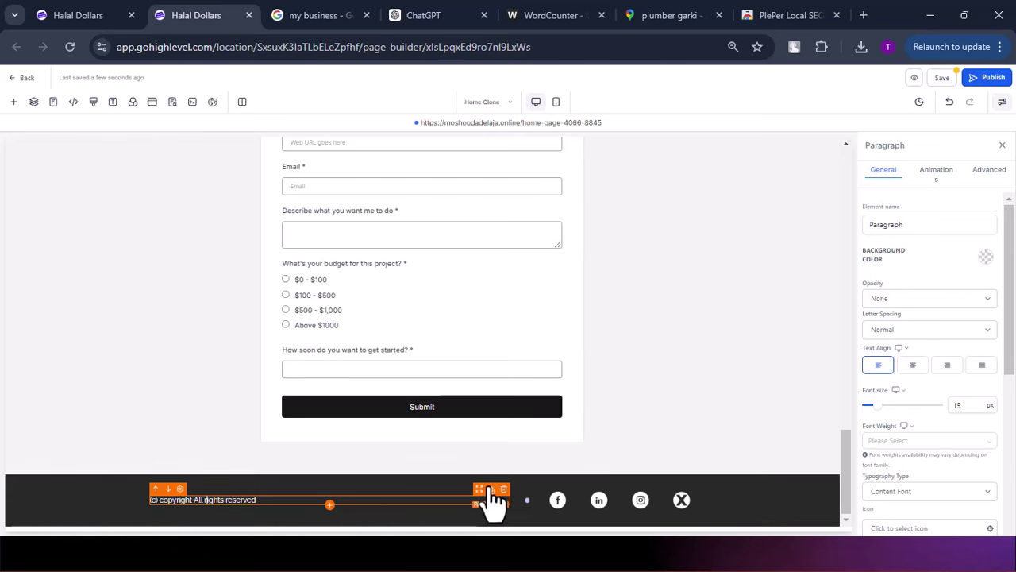
- Duplicate the footer copyright line and replace its text with the business phone number
click(492, 490)
triple_click(214, 506)
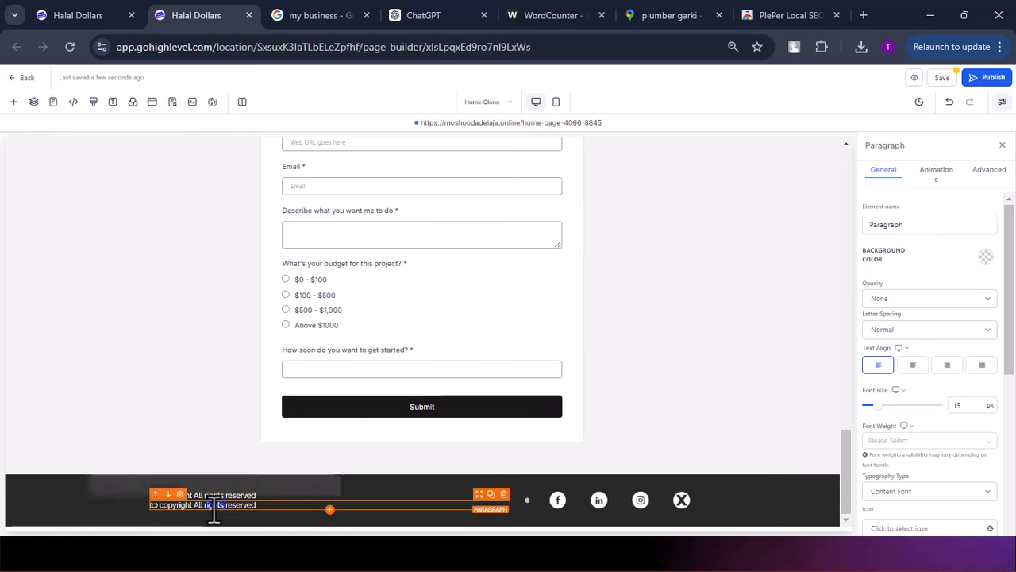
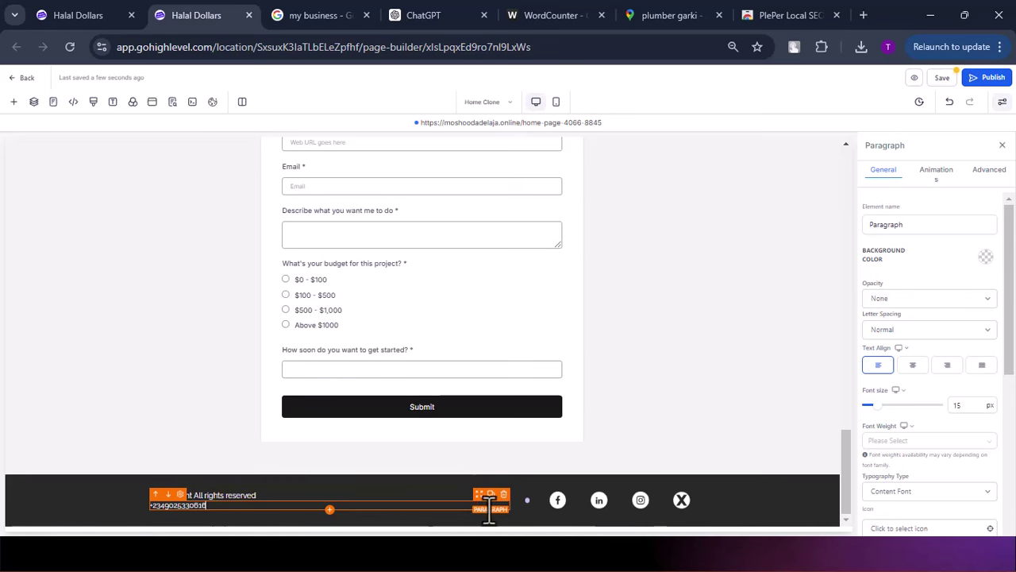
- Add another footer line below it with the business street address, correcting the mistyped part
double_click(197, 509)
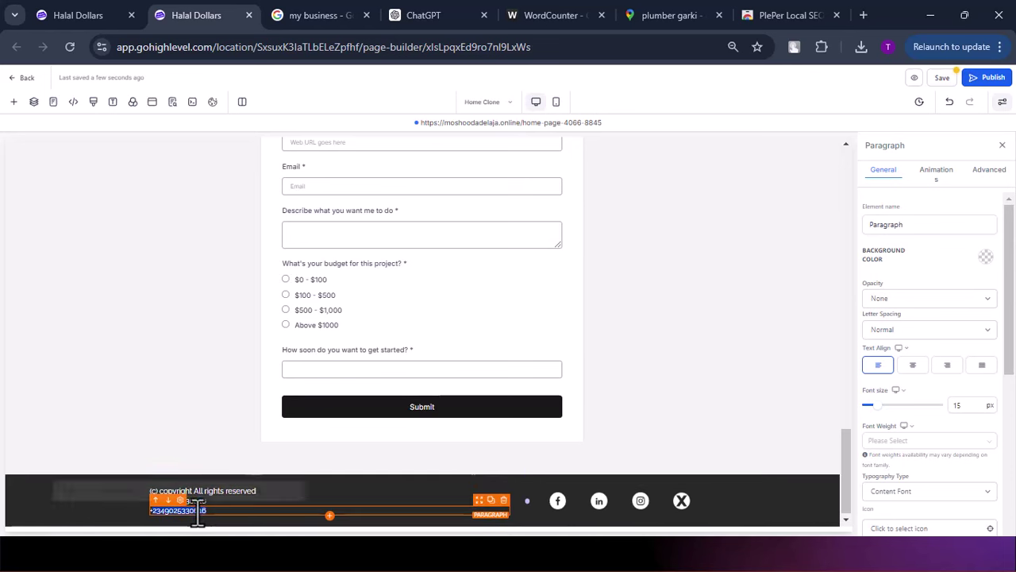
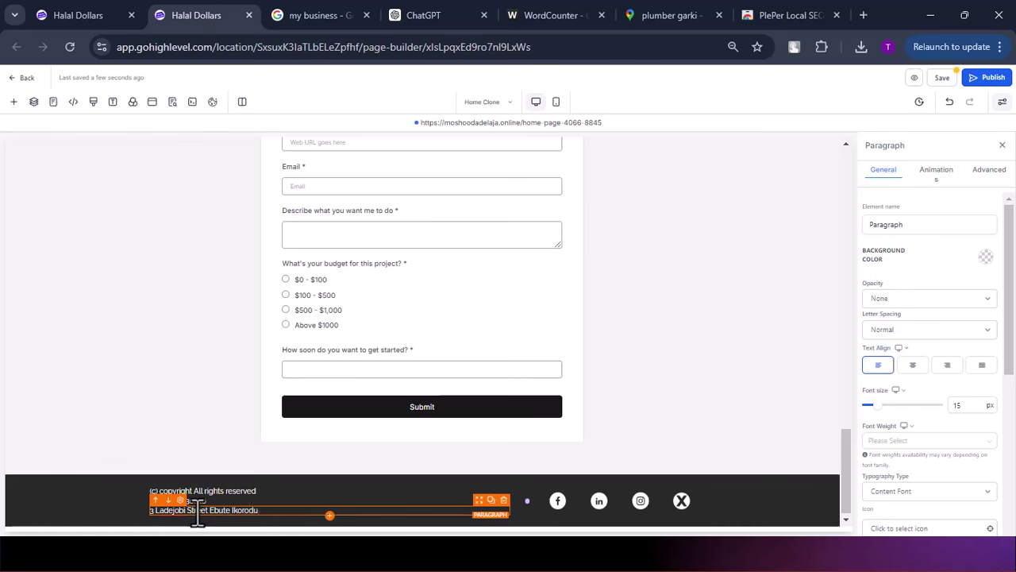
click(775, 487)
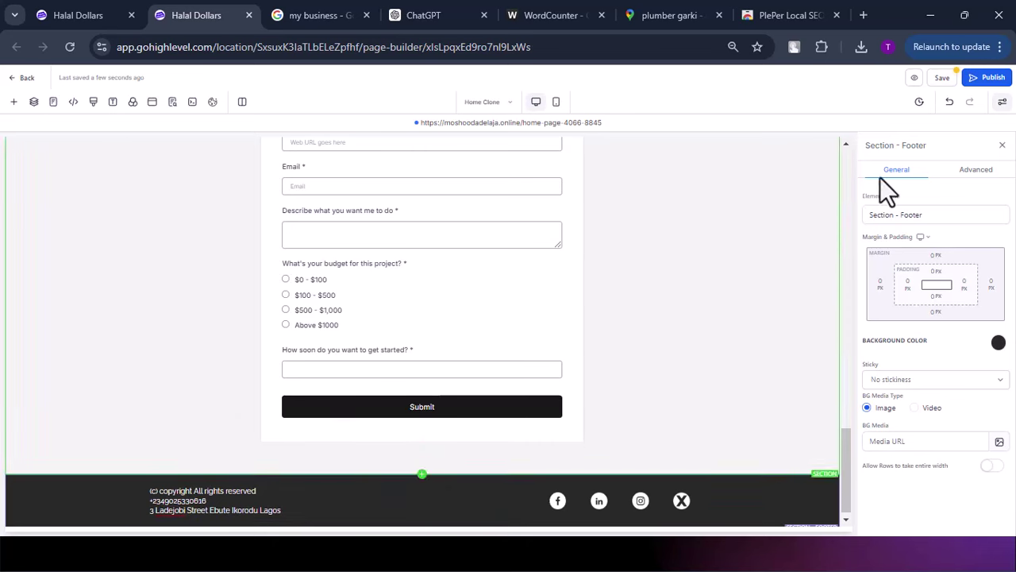
- Save and publish the page with the updated footer, then switch to the PlePer store page
click(944, 79)
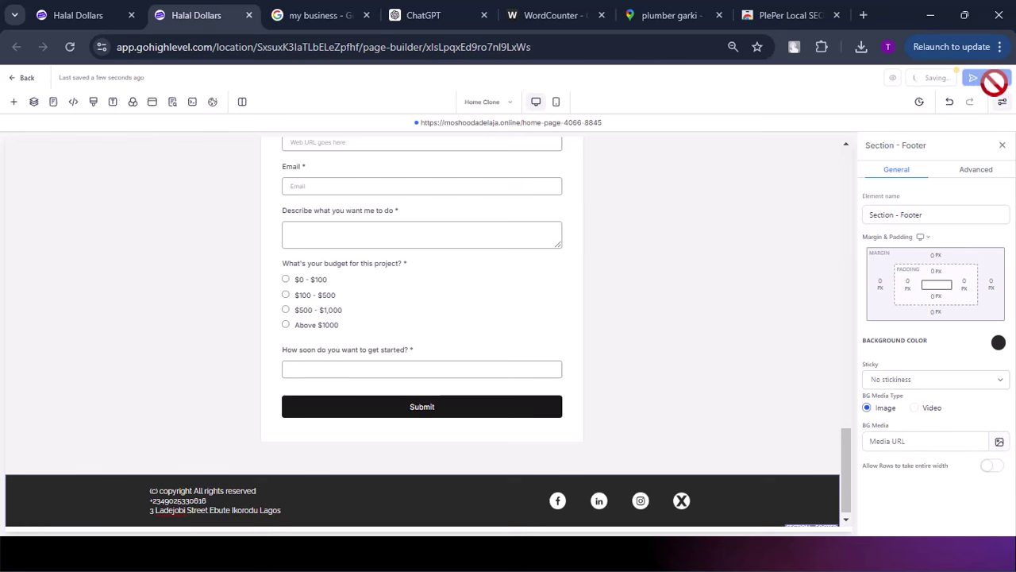
click(993, 79)
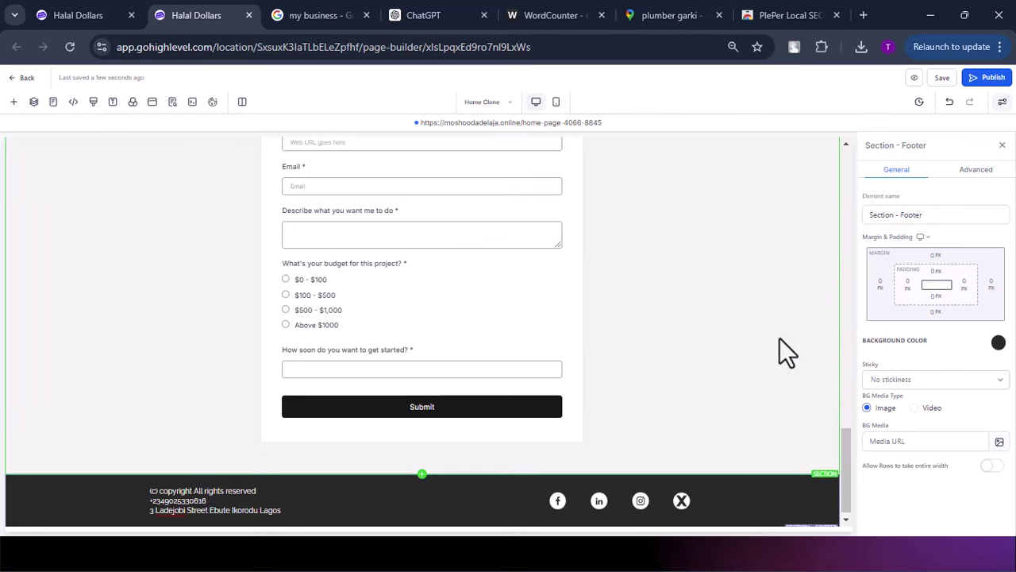
click(767, 14)
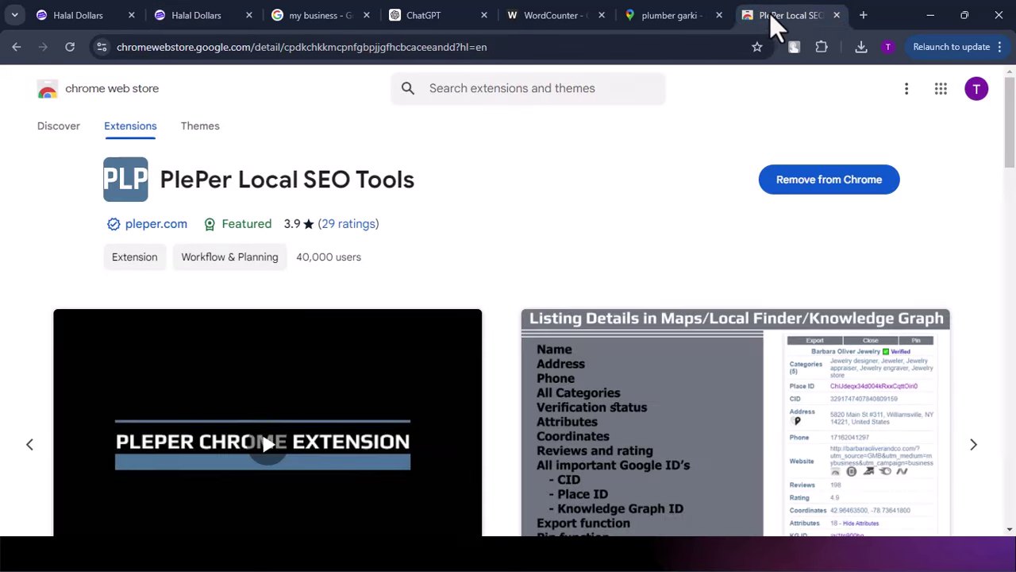
- Check PlePer's review analysis on the plumber garki map listings, then return to the my business results
click(677, 16)
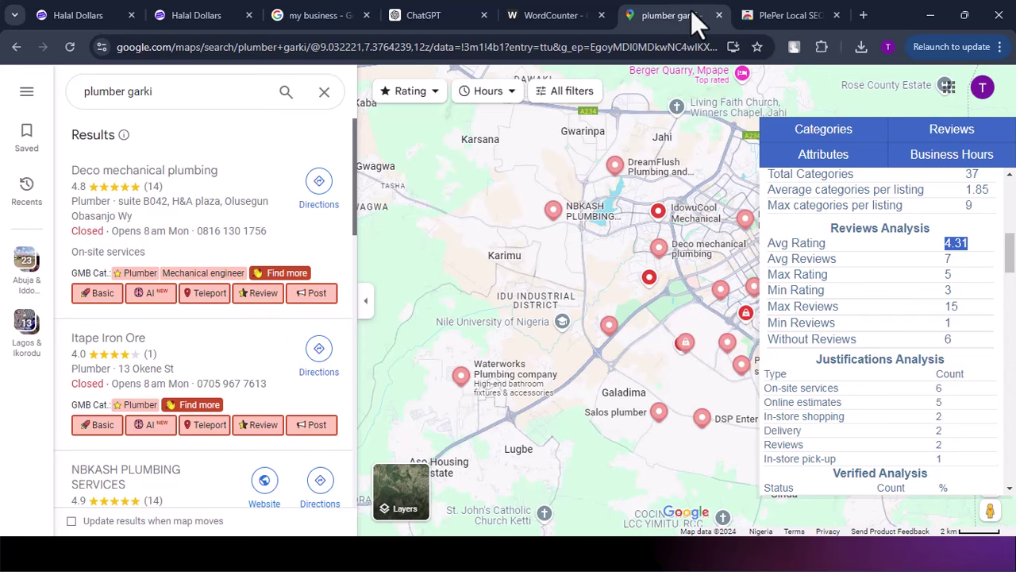
click(317, 14)
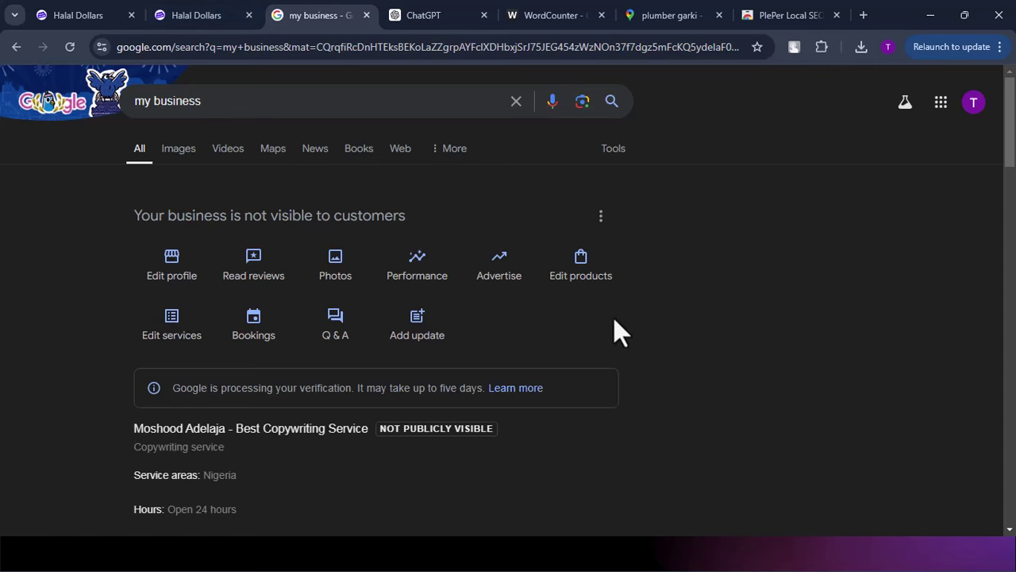
- Confirm the profile's primary category is Copywriting service without changing it, then return to plumber garki results
click(170, 275)
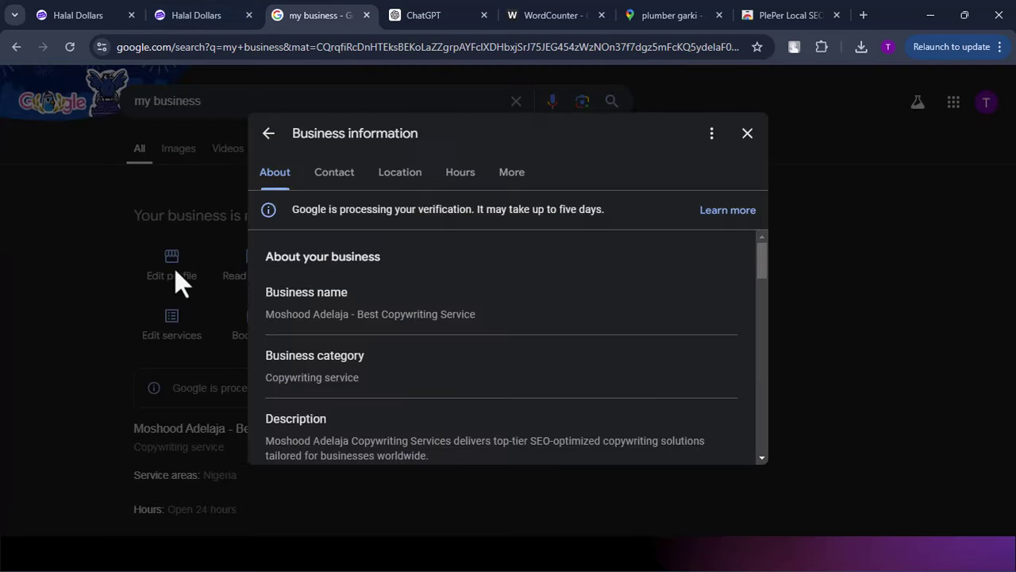
click(385, 373)
click(437, 433)
scroll(472, 396, down, 2)
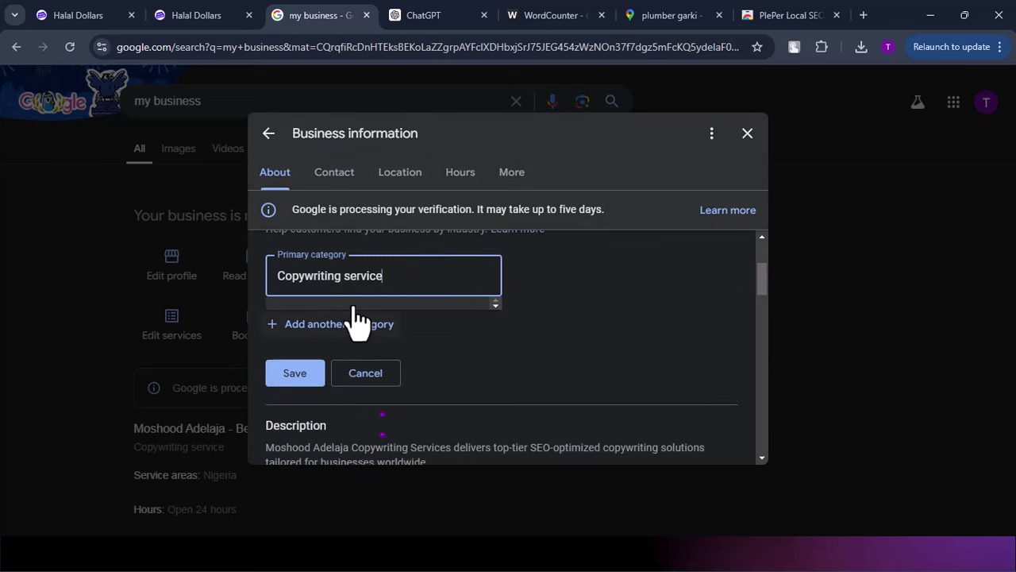
click(591, 295)
scroll(397, 374, up, 1)
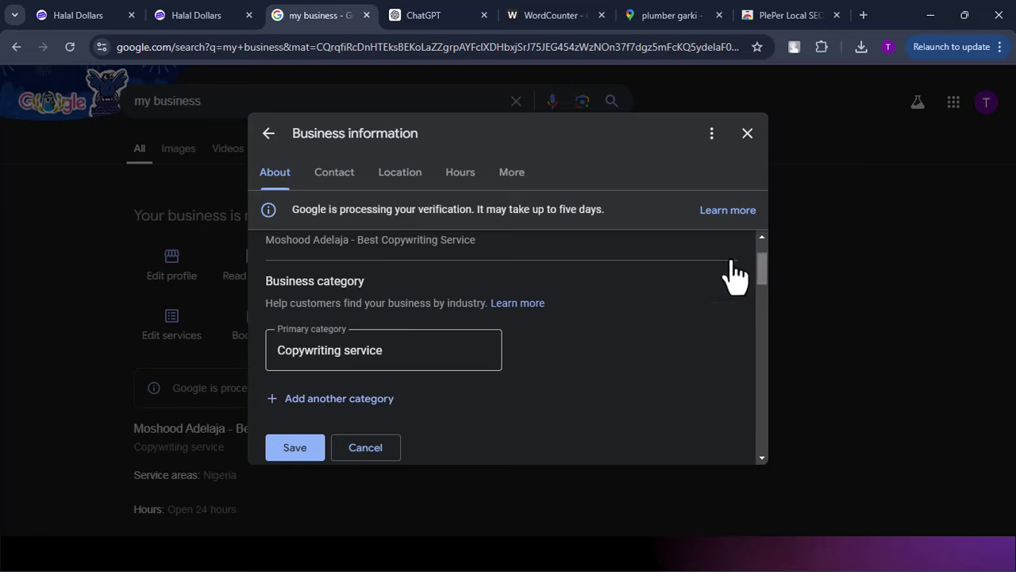
click(653, 12)
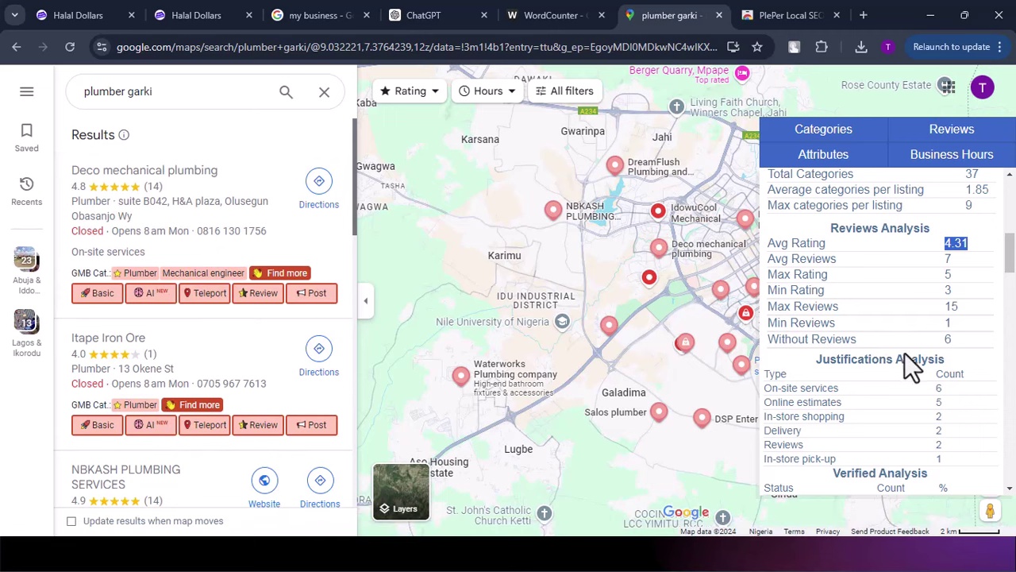
scroll(904, 352, up, 10)
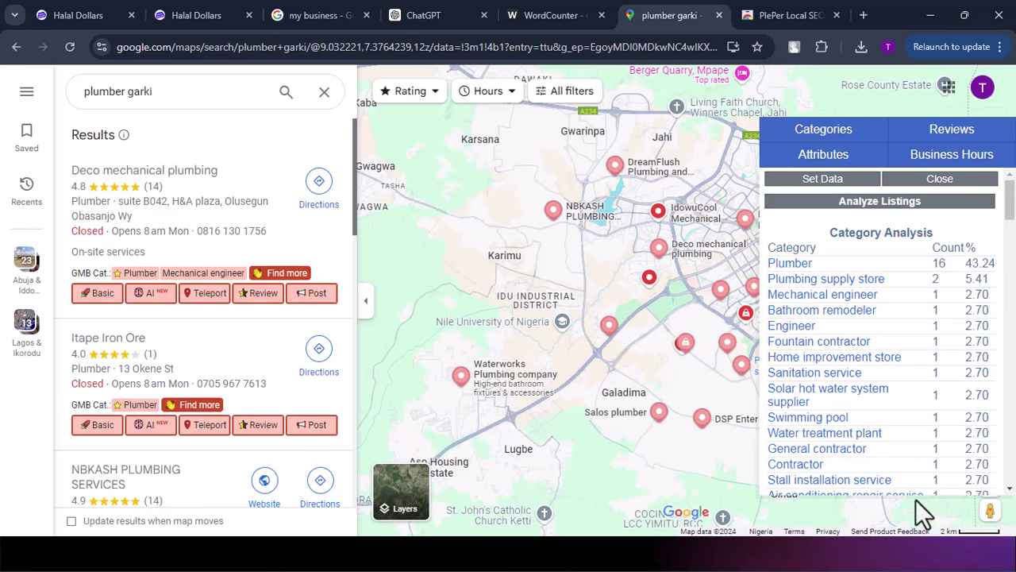
scroll(945, 262, down, 5)
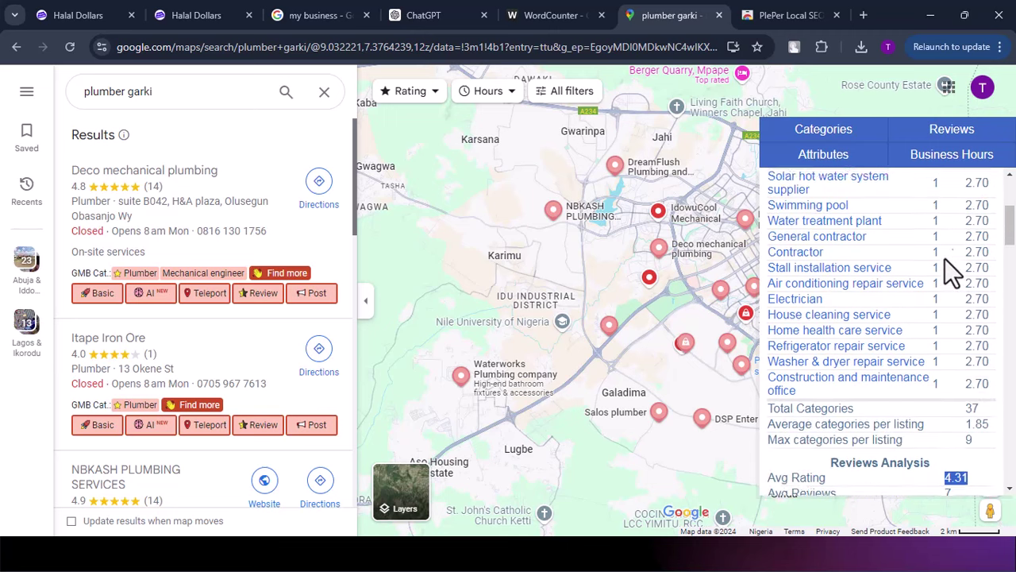
scroll(944, 262, down, 2)
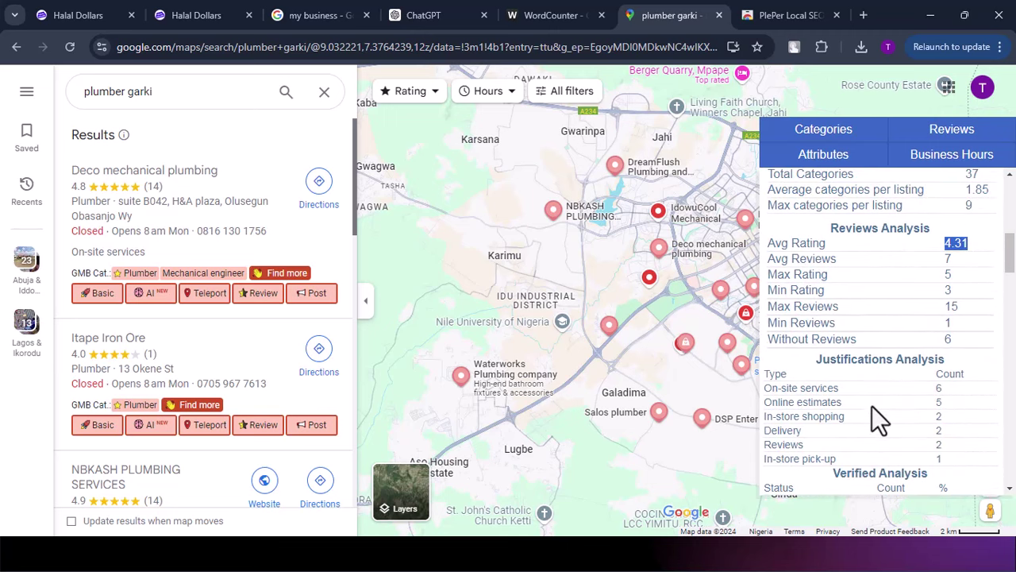
scroll(875, 421, down, 3)
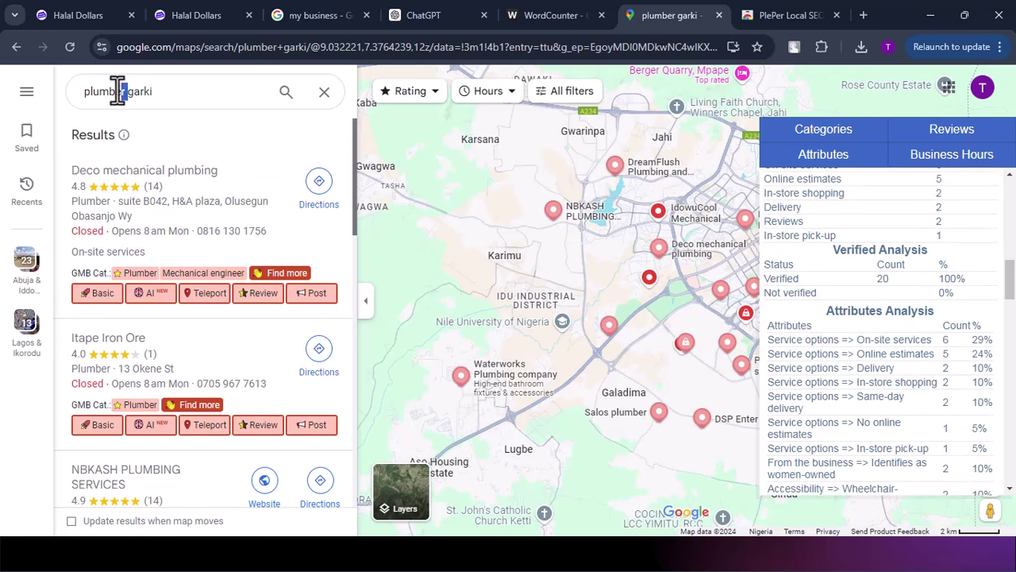
drag(126, 90, 69, 88)
click(186, 75)
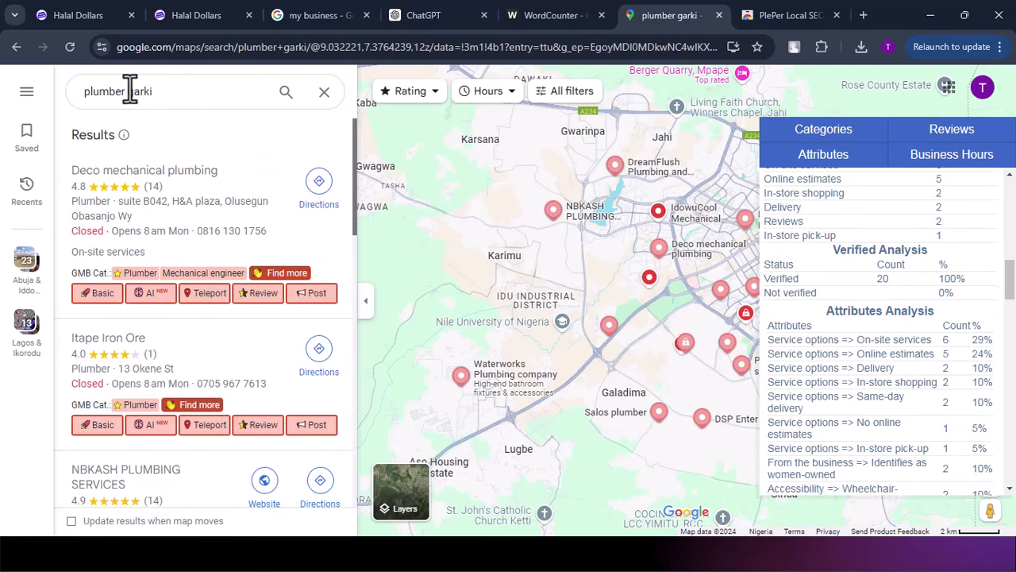
drag(129, 90, 67, 102)
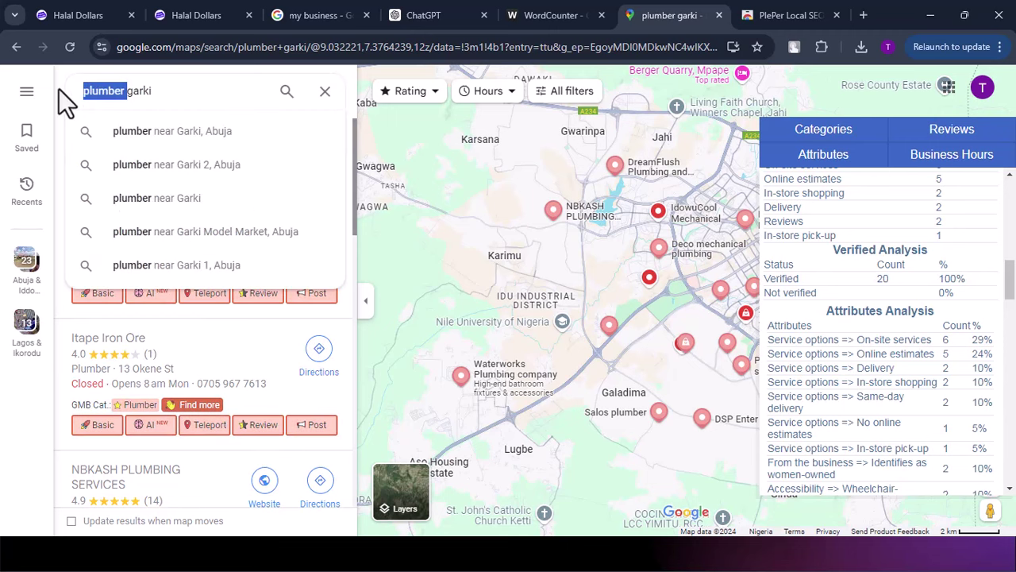
click(151, 91)
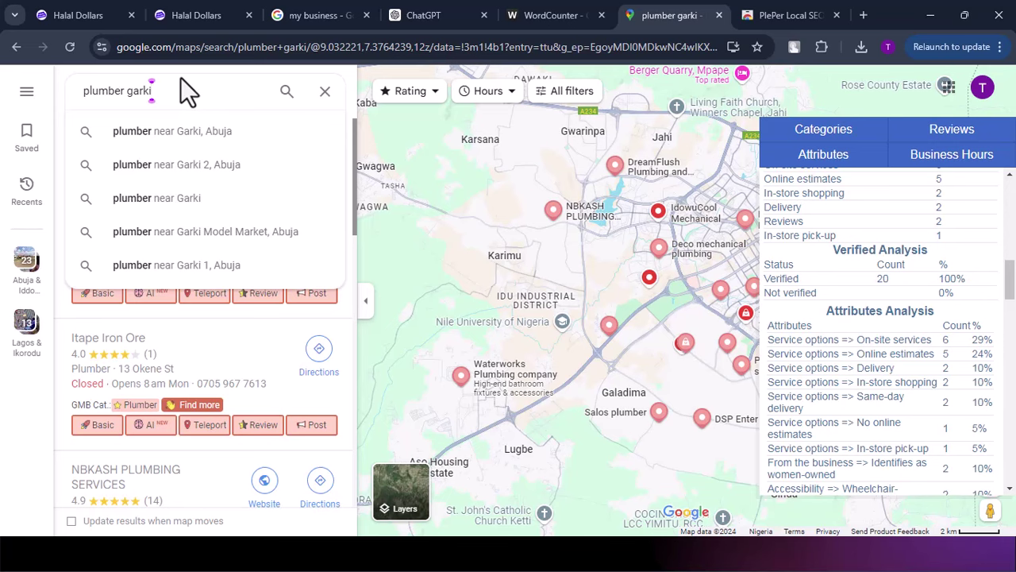
- Glance at the Google verification email in Zoho Mail, then advance the GMB slides to Management
key(alt+Tab)
key(alt+Tab)
key(alt+Tab)
key(alt+Tab)
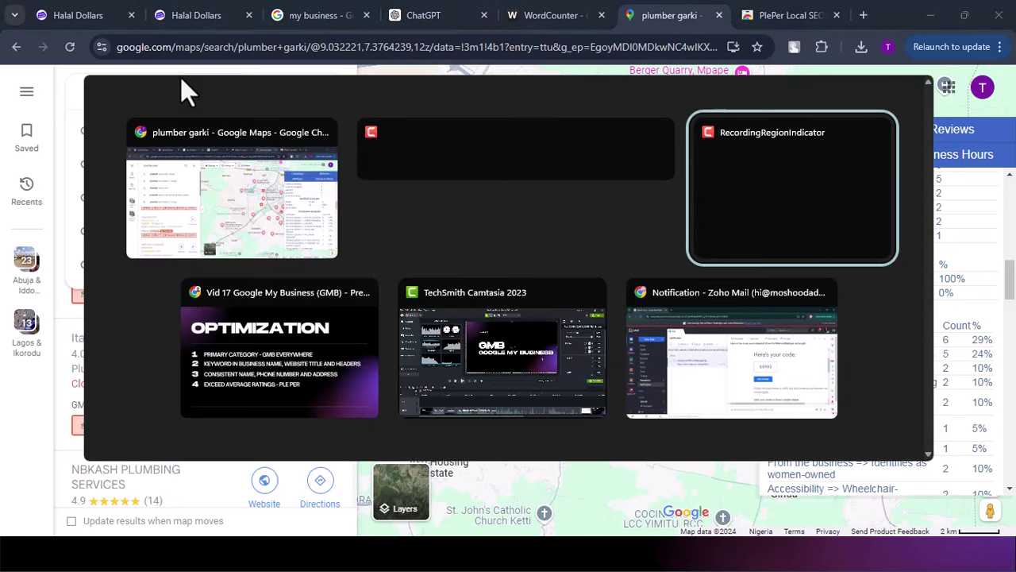
key(alt+Tab)
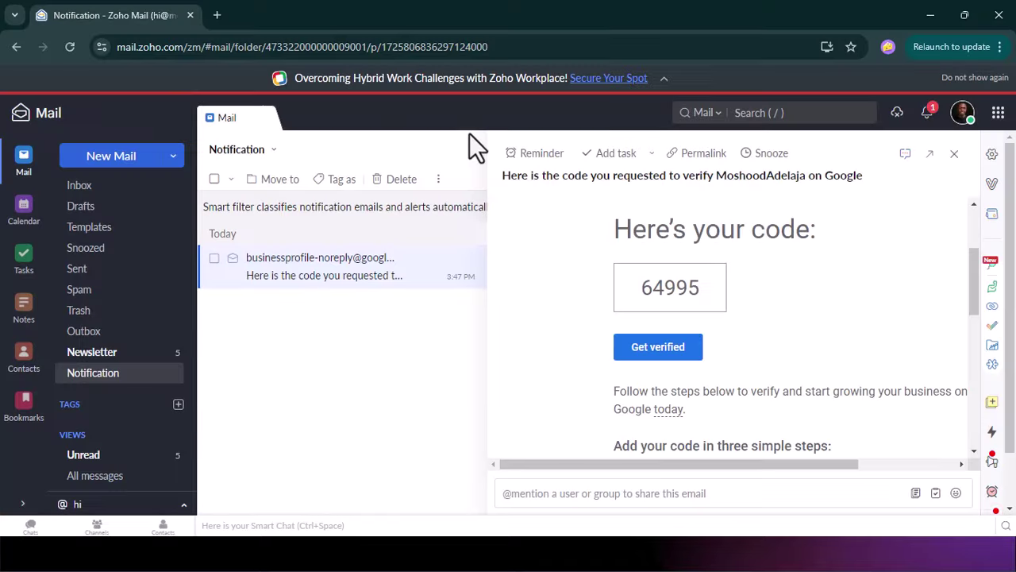
key(alt+Tab)
key(alt+Tab)
key(alt+Tab)
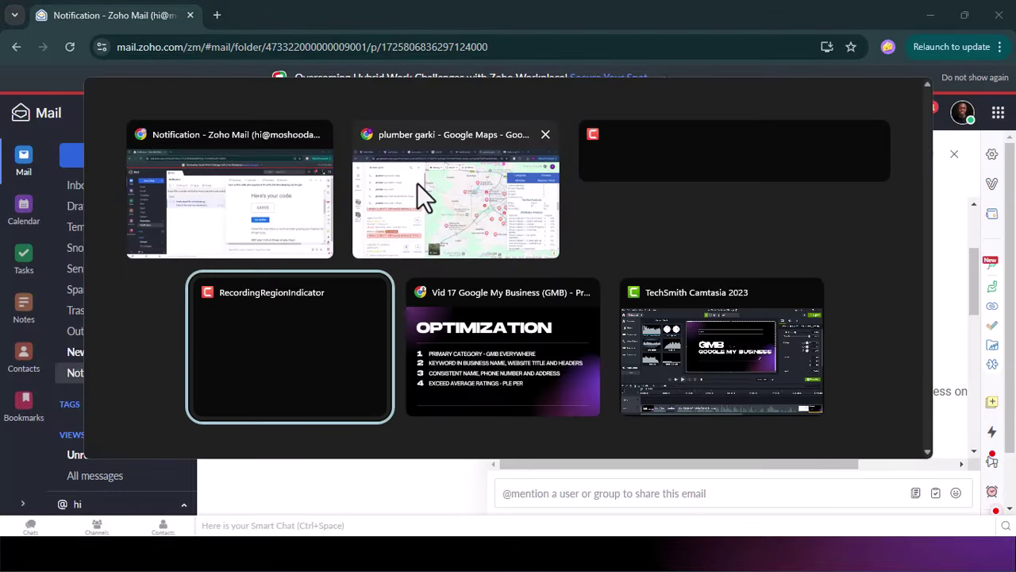
key(alt+Tab)
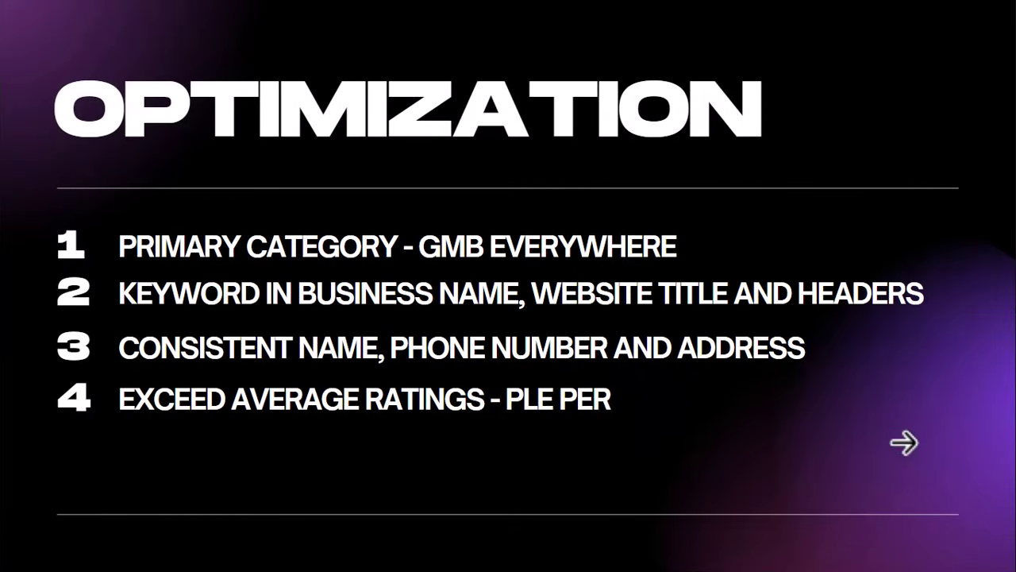
key(Right)
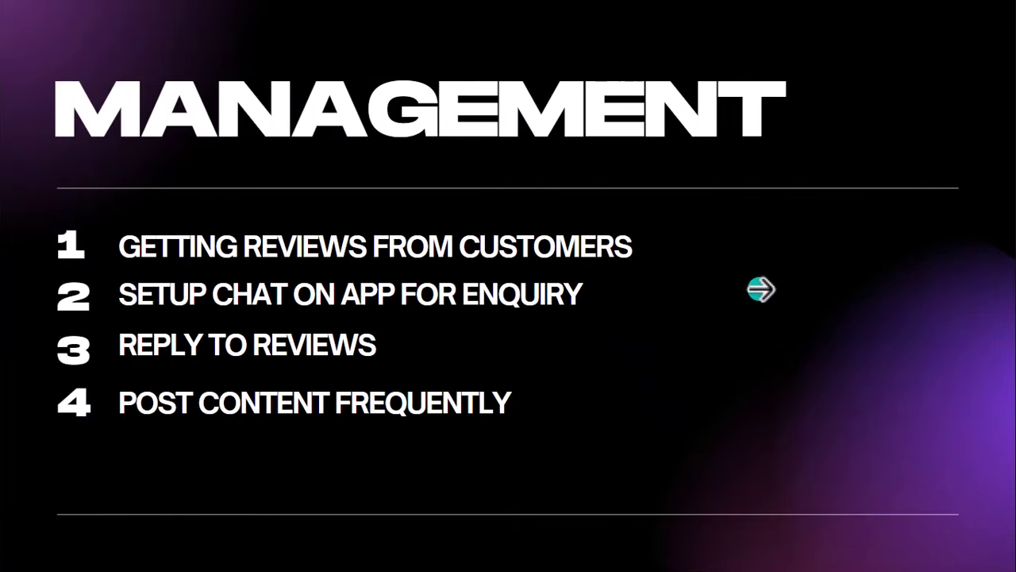
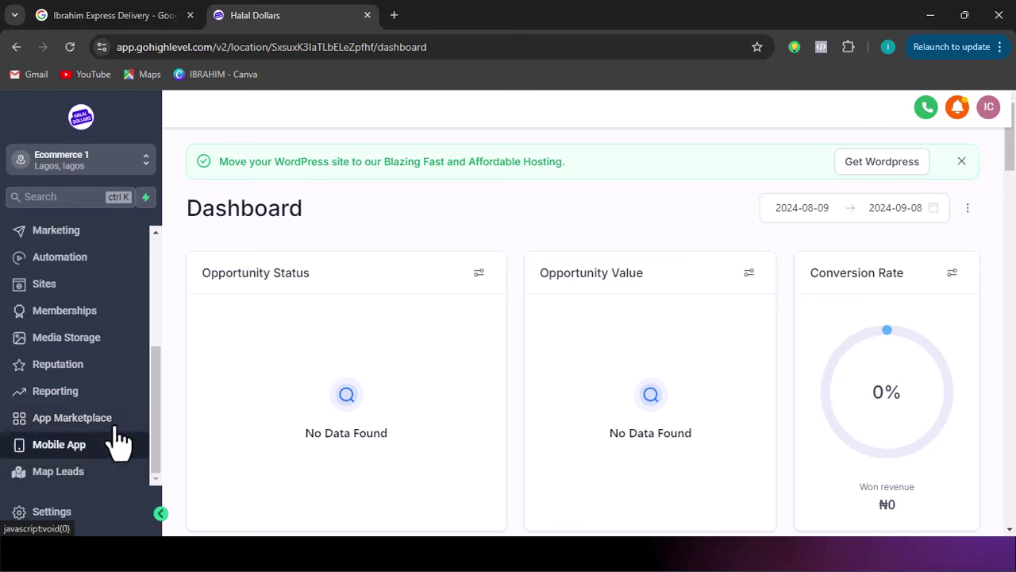
- Go to the Ecommerce 1 sub-account's Settings and open its Integrations page
click(109, 424)
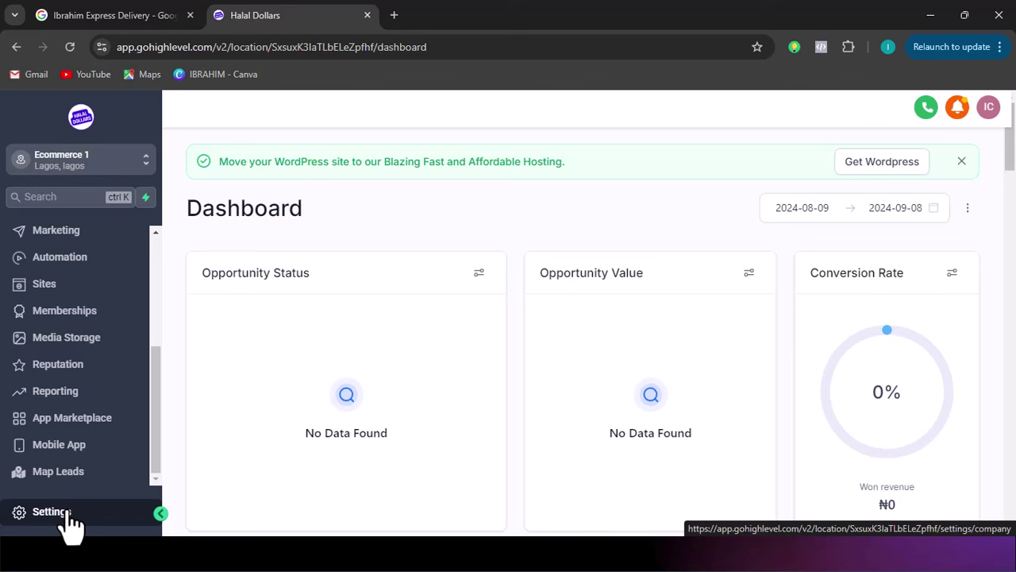
click(77, 515)
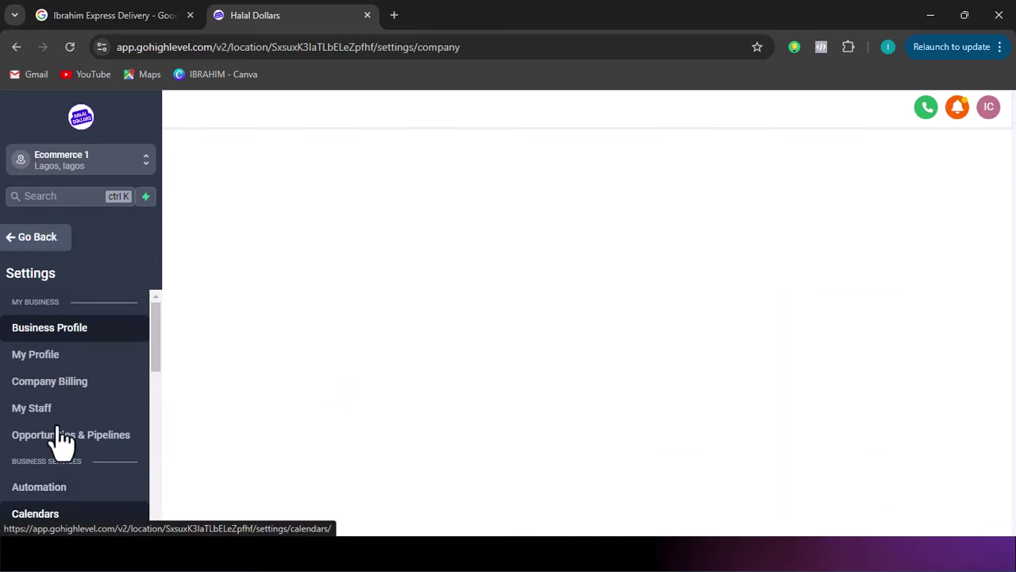
scroll(71, 441, down, 2)
scroll(90, 432, down, 2)
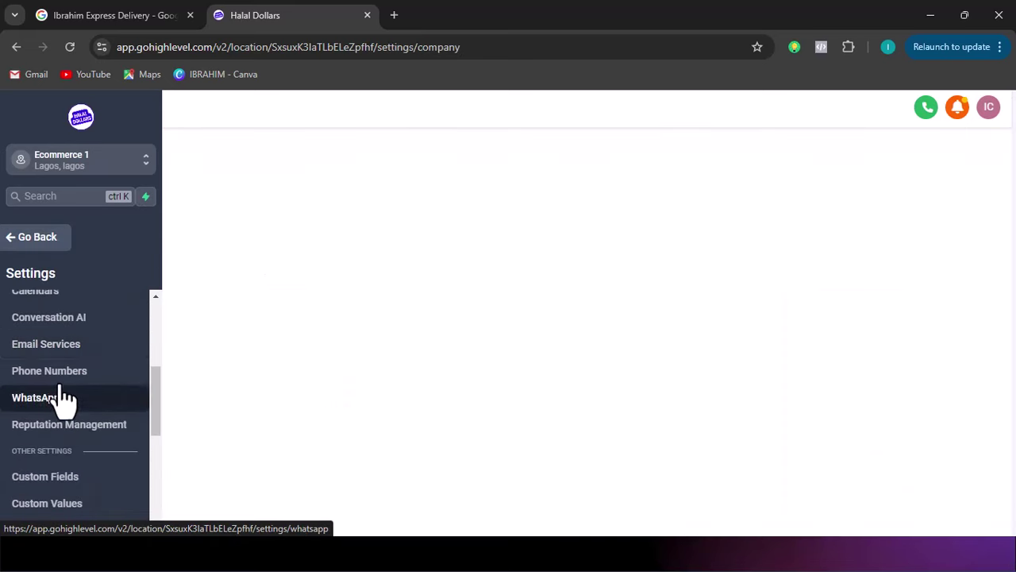
scroll(87, 397, up, 2)
scroll(77, 421, up, 4)
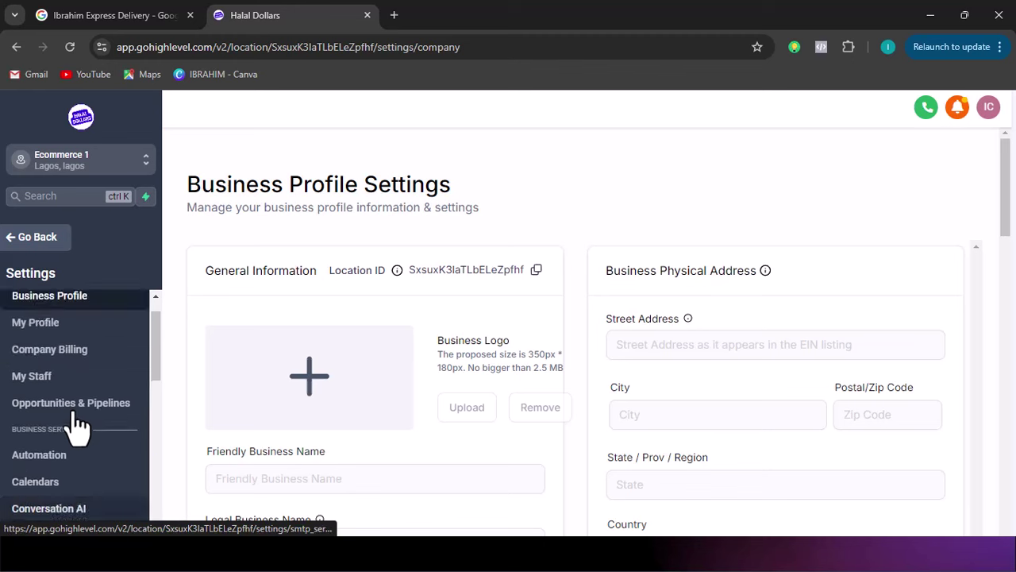
scroll(79, 435, down, 10)
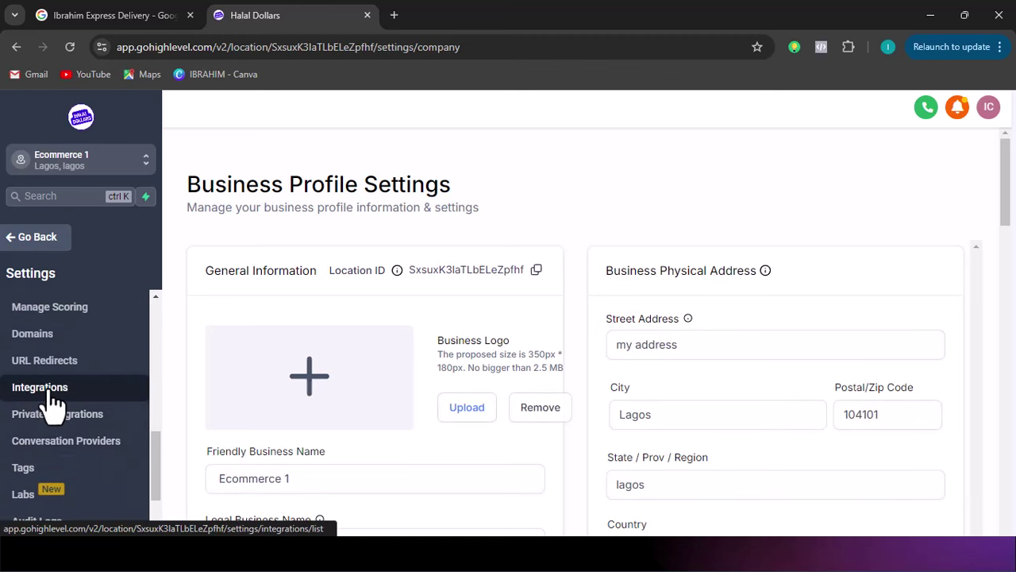
click(50, 391)
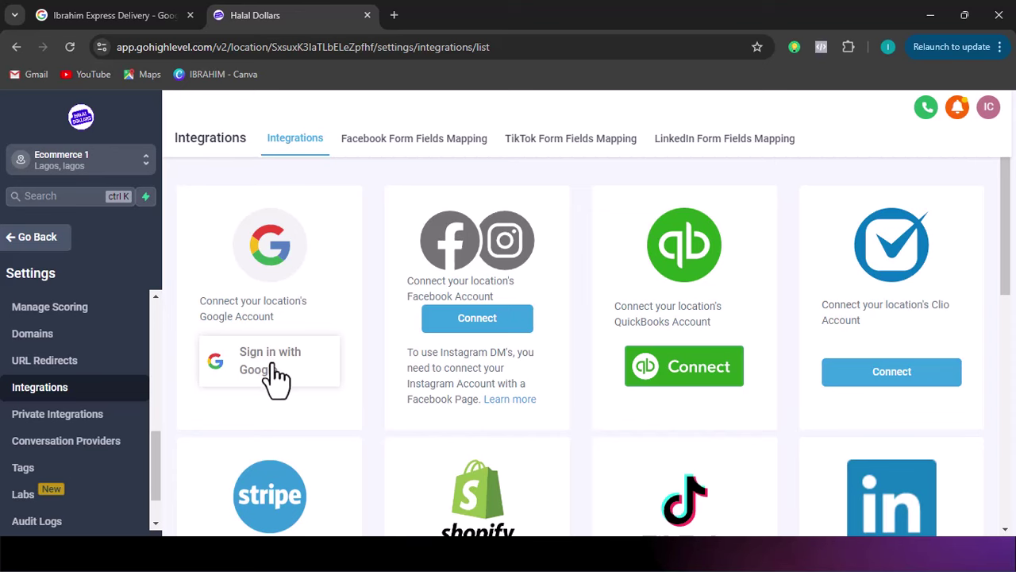
- Sign in with the Google account and allow Lead Connector access to it
click(275, 378)
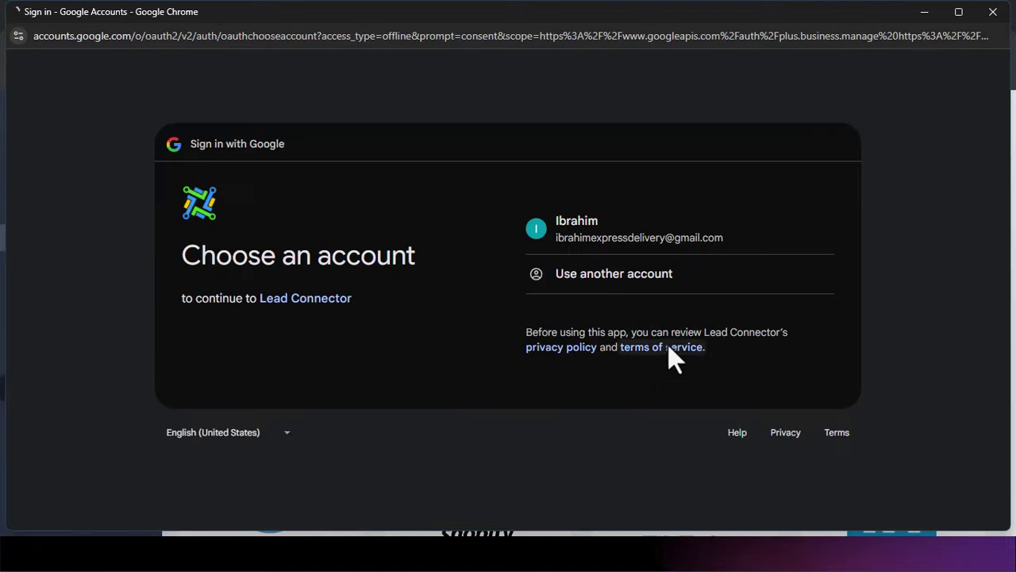
click(635, 237)
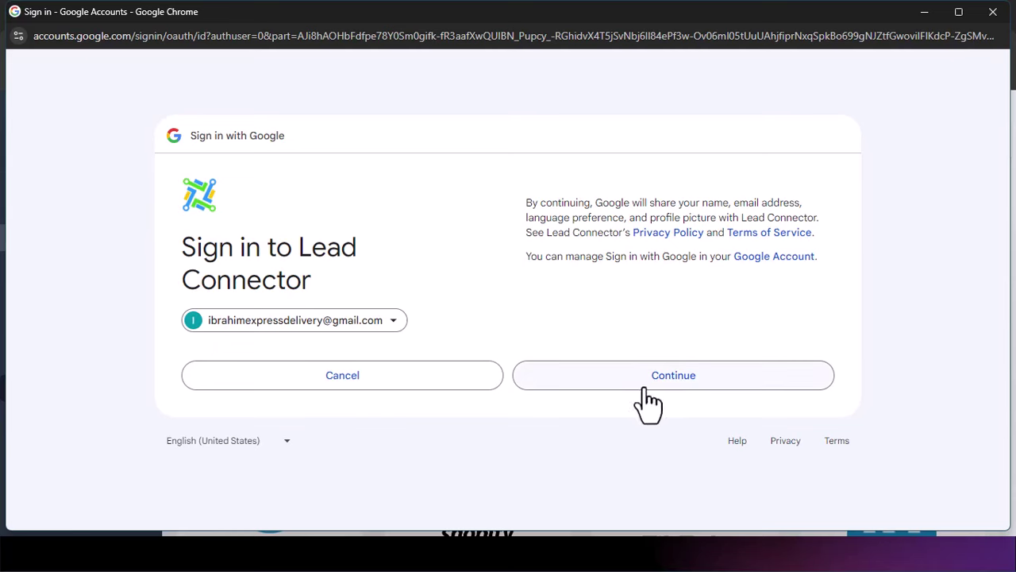
click(646, 388)
scroll(662, 385, down, 5)
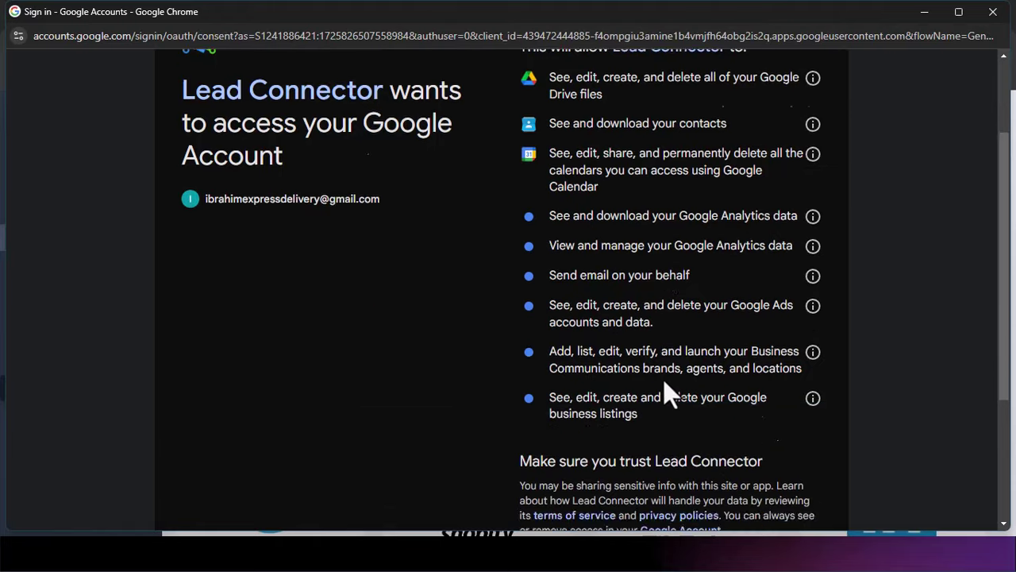
click(630, 413)
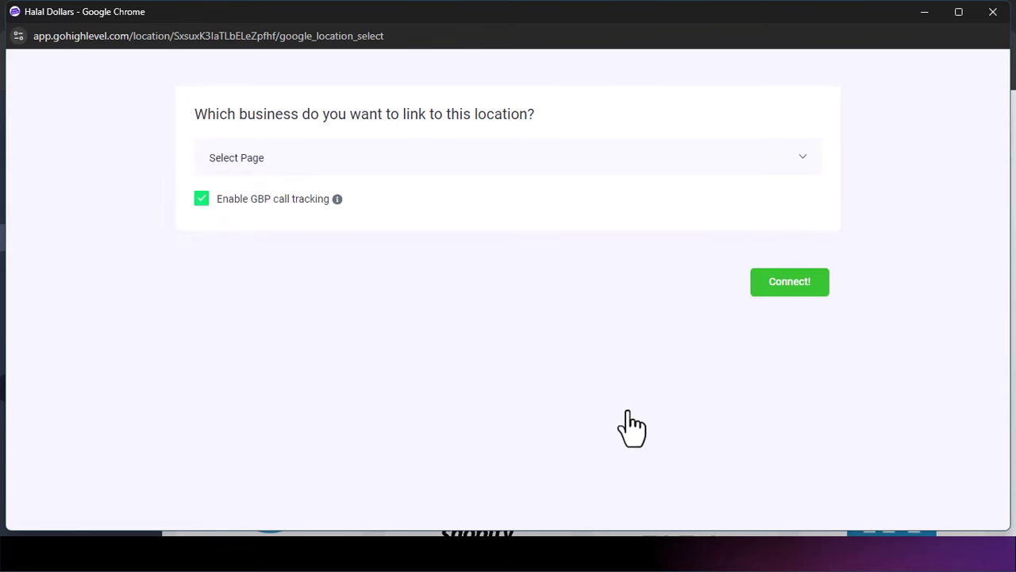
- Select the delivery business in Select Page and connect it to this location
click(764, 159)
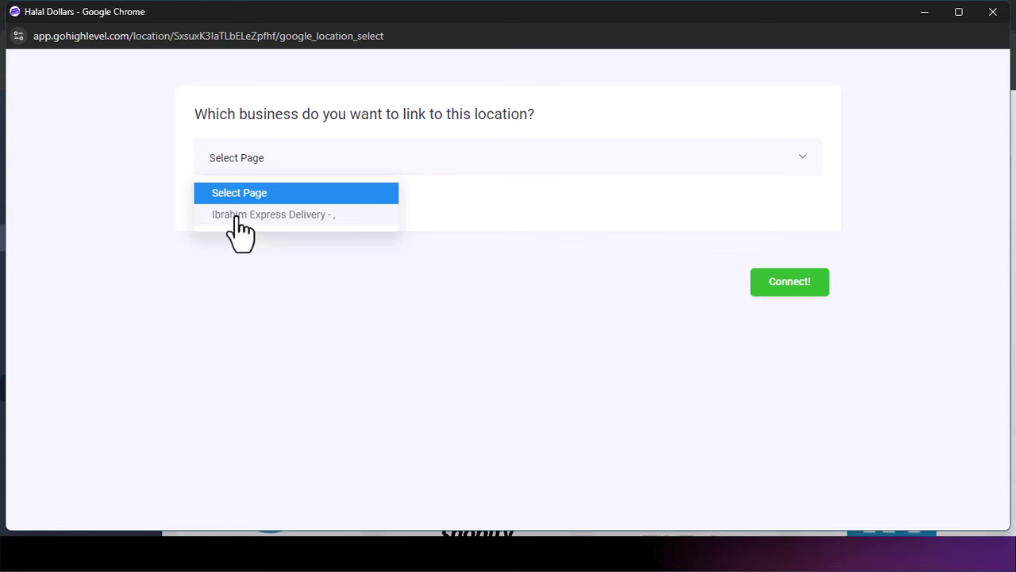
click(280, 216)
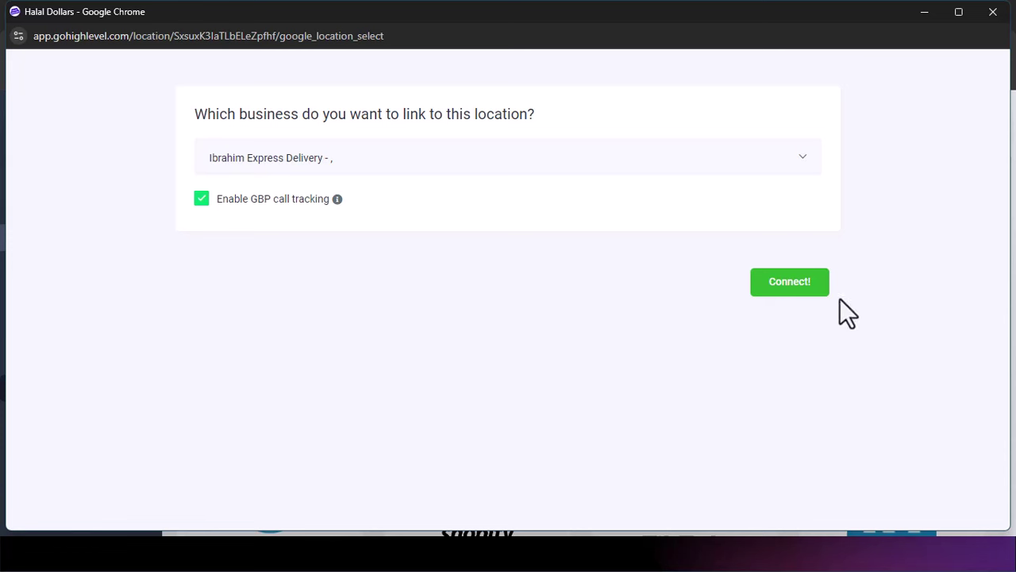
click(777, 289)
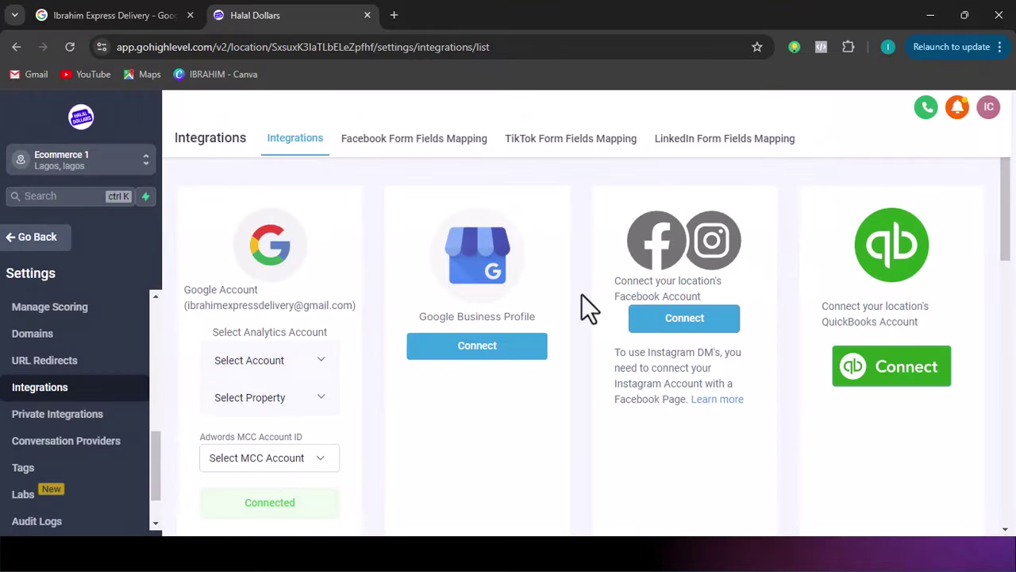
- Check the empty Analytics account list, then begin connecting Google Business Profile
scroll(397, 409, down, 3)
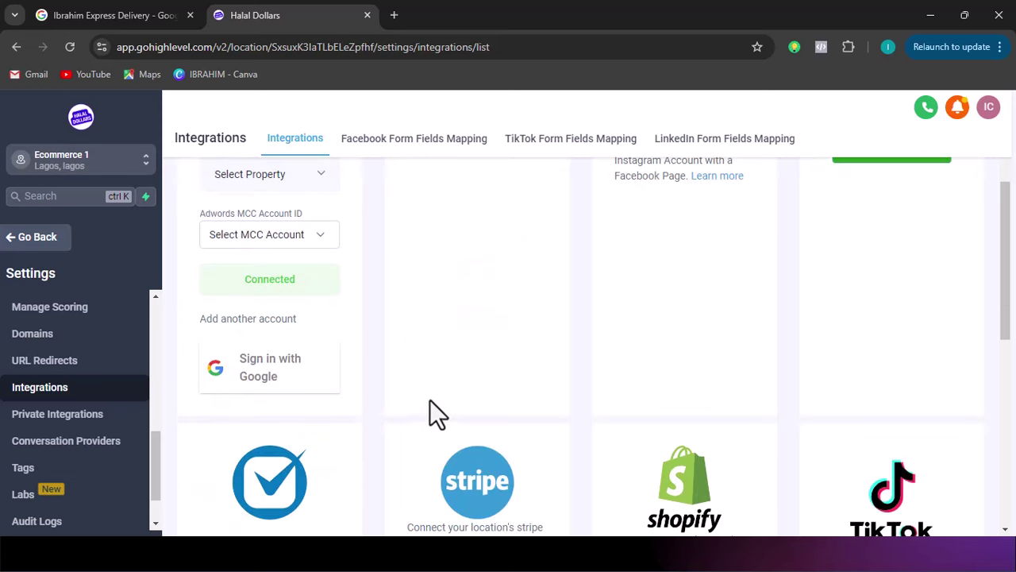
scroll(477, 373, up, 3)
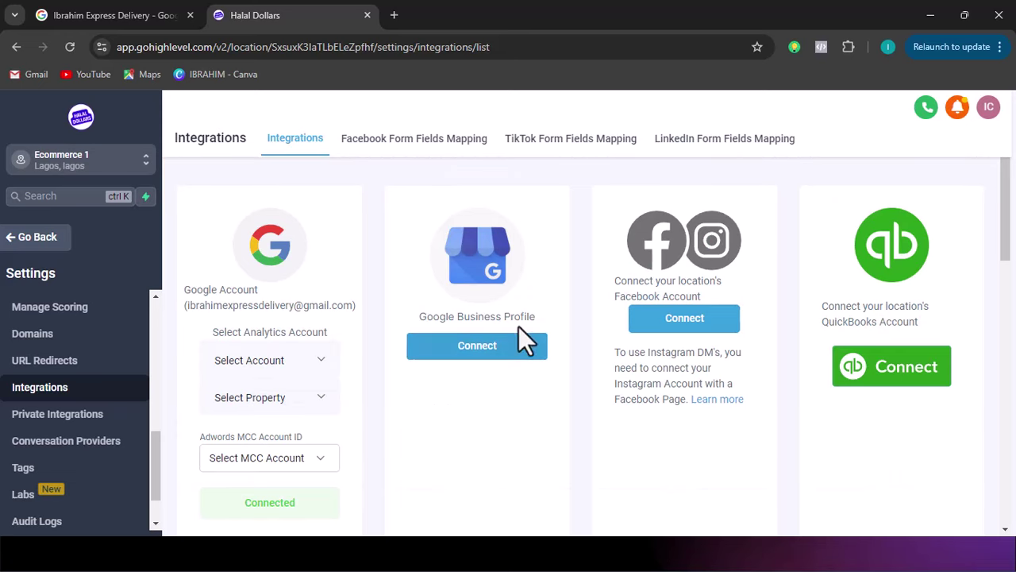
click(306, 363)
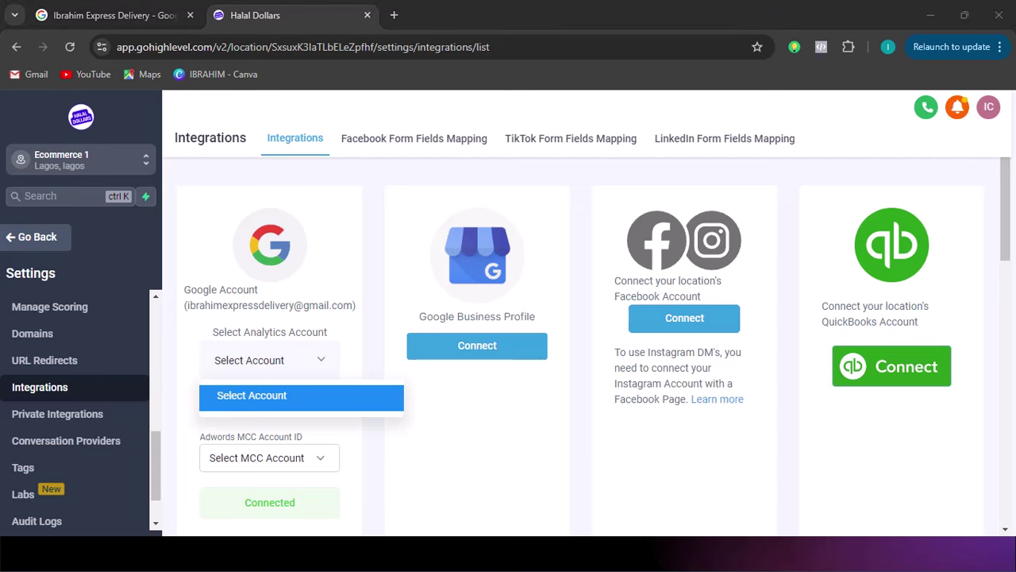
click(524, 417)
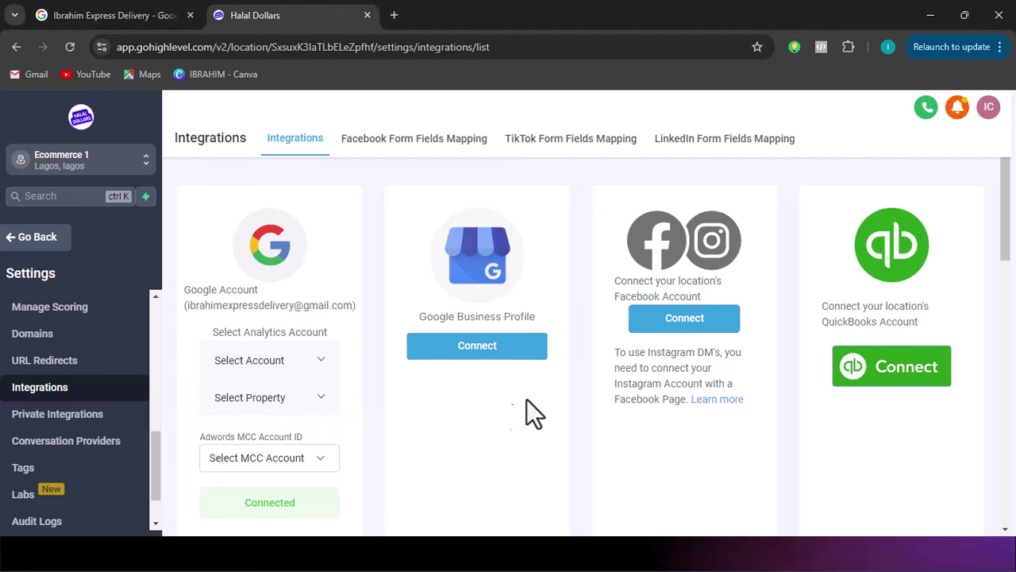
click(479, 354)
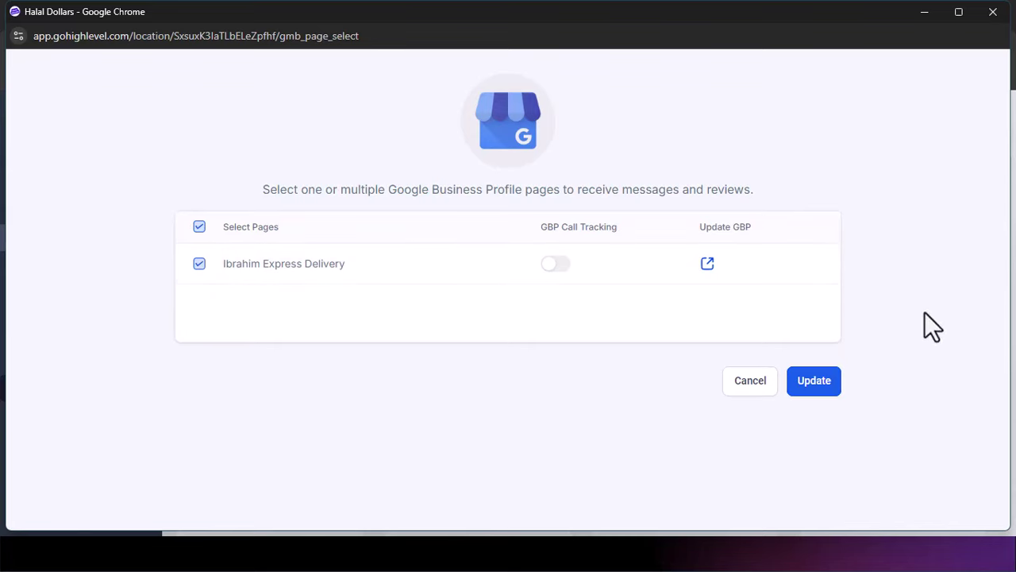
- Save the delivery business page and refresh until Google Business Profile shows Connected
click(809, 386)
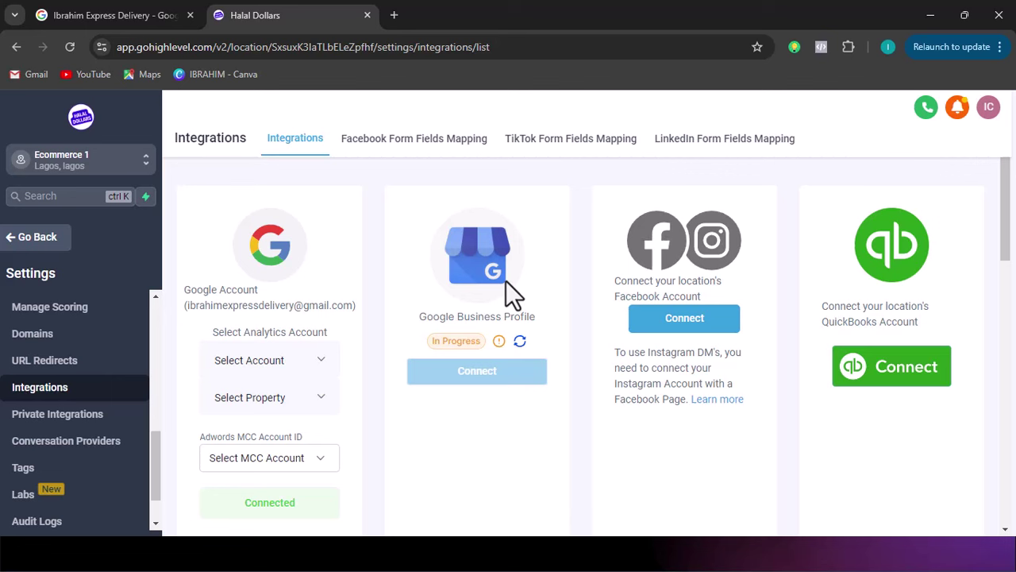
mouse_move(500, 340)
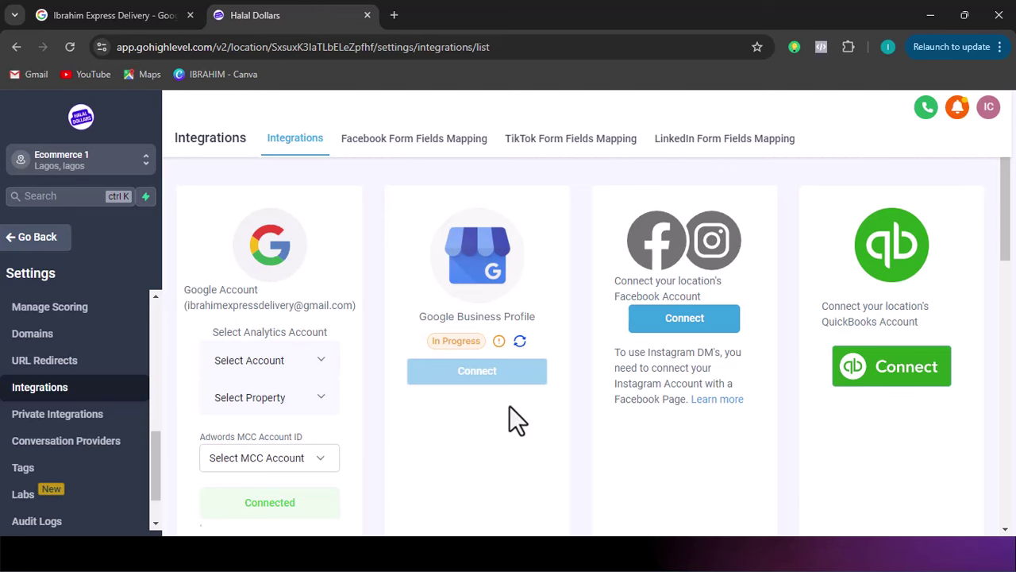
scroll(517, 421, down, 1)
scroll(518, 421, up, 1)
click(519, 341)
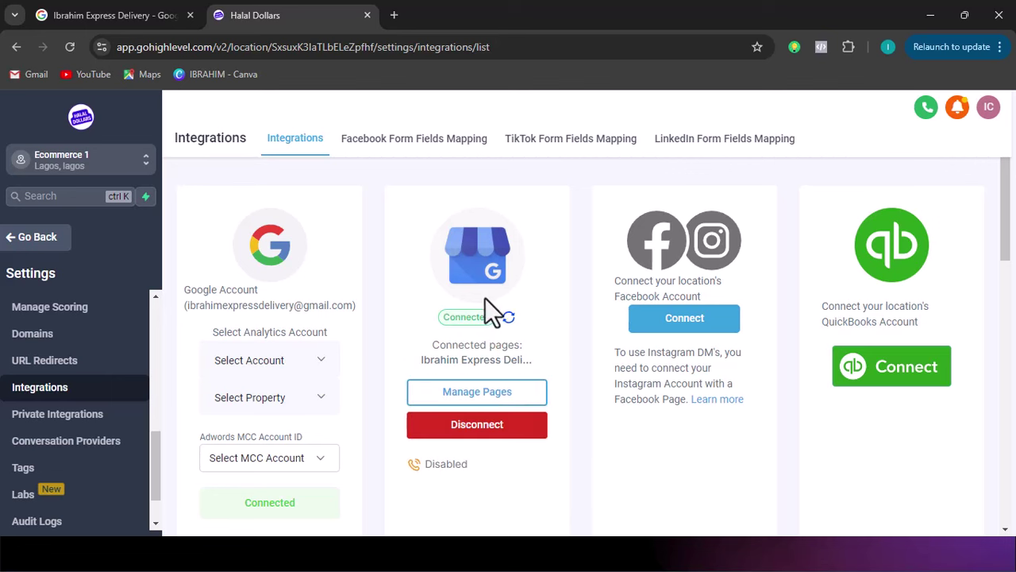
drag(444, 313, 506, 318)
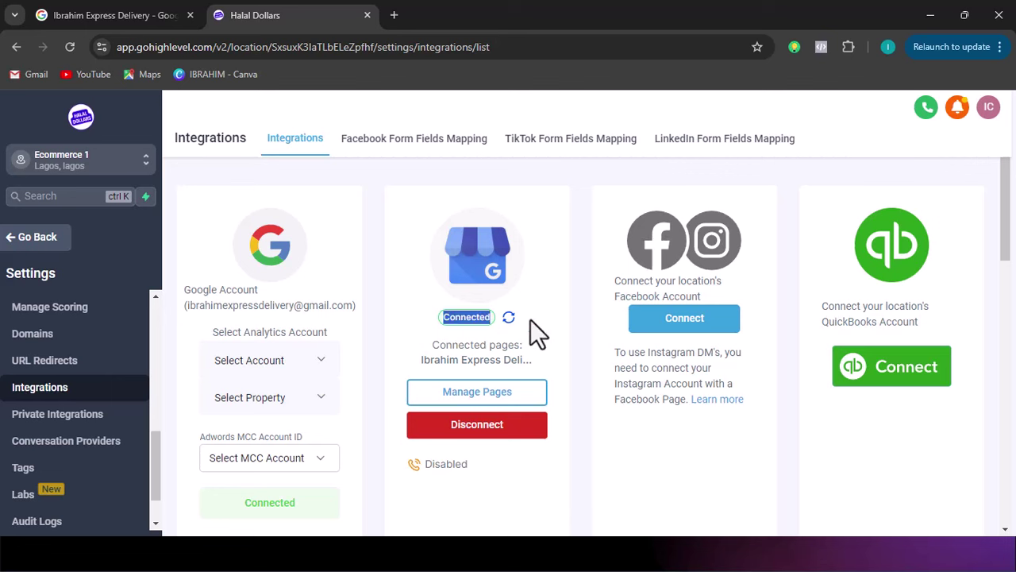
click(534, 446)
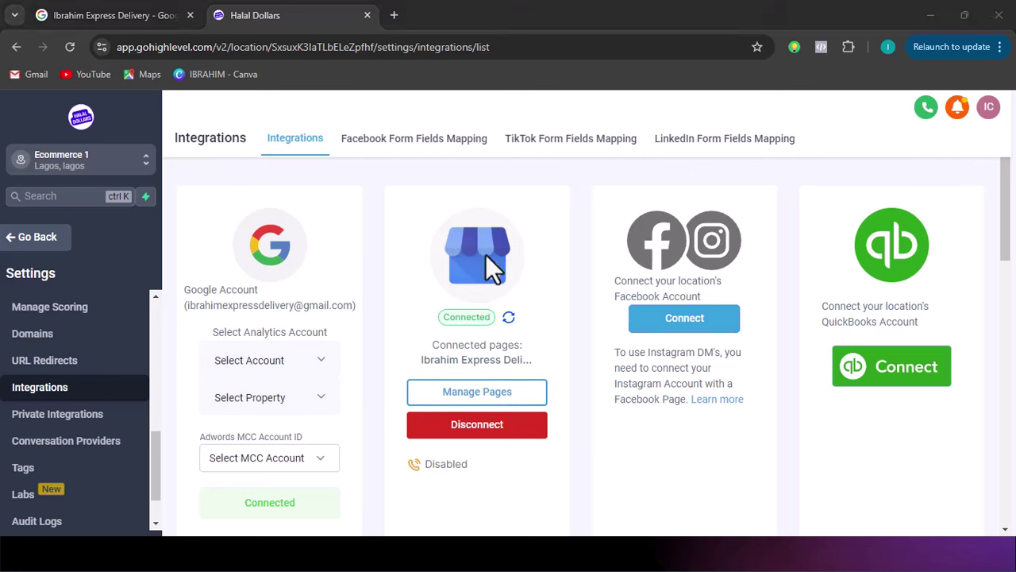
- Open the Reputation overview and highlight the latest review's text
click(19, 248)
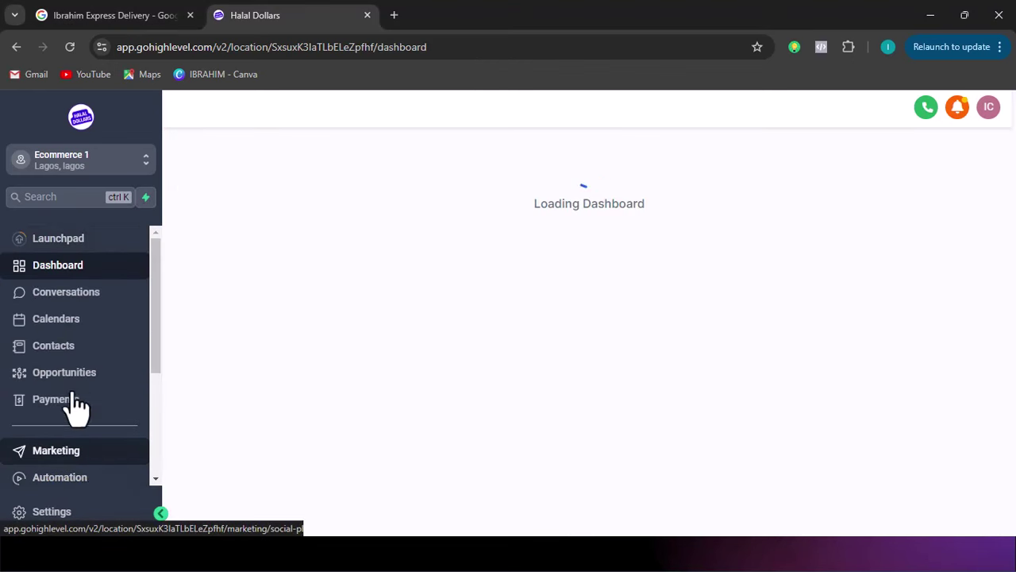
scroll(75, 404, down, 2)
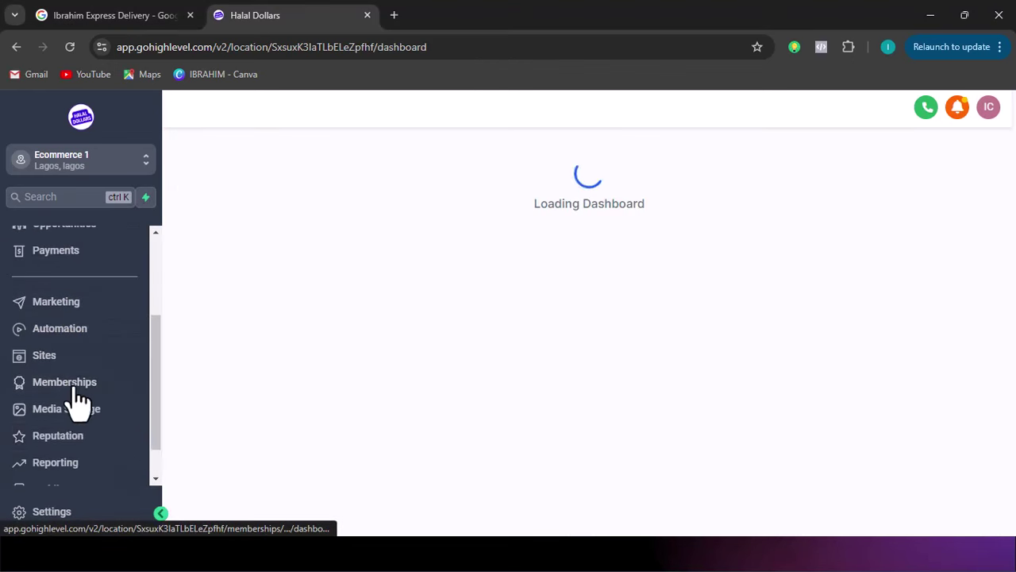
click(54, 444)
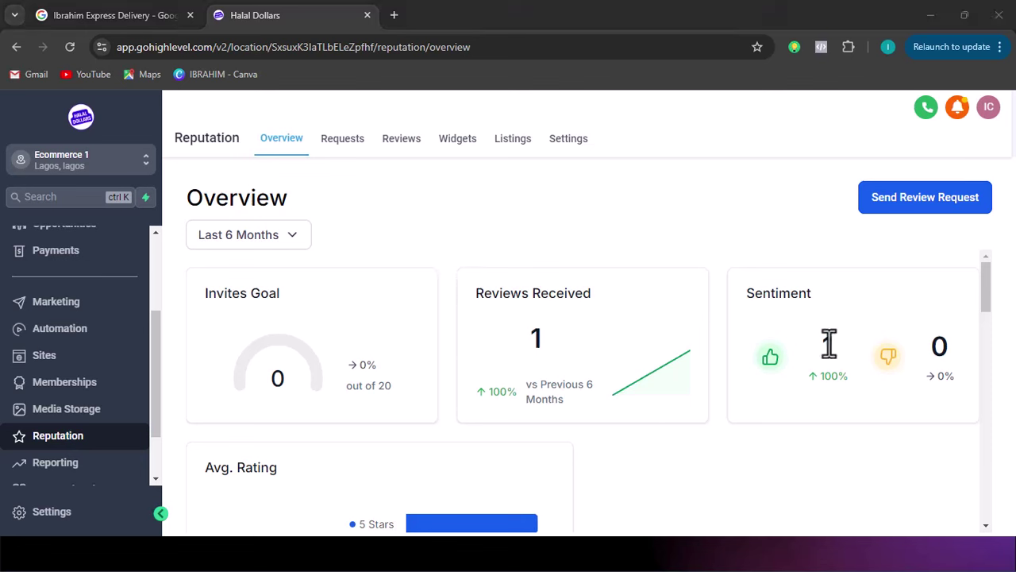
scroll(605, 352, down, 8)
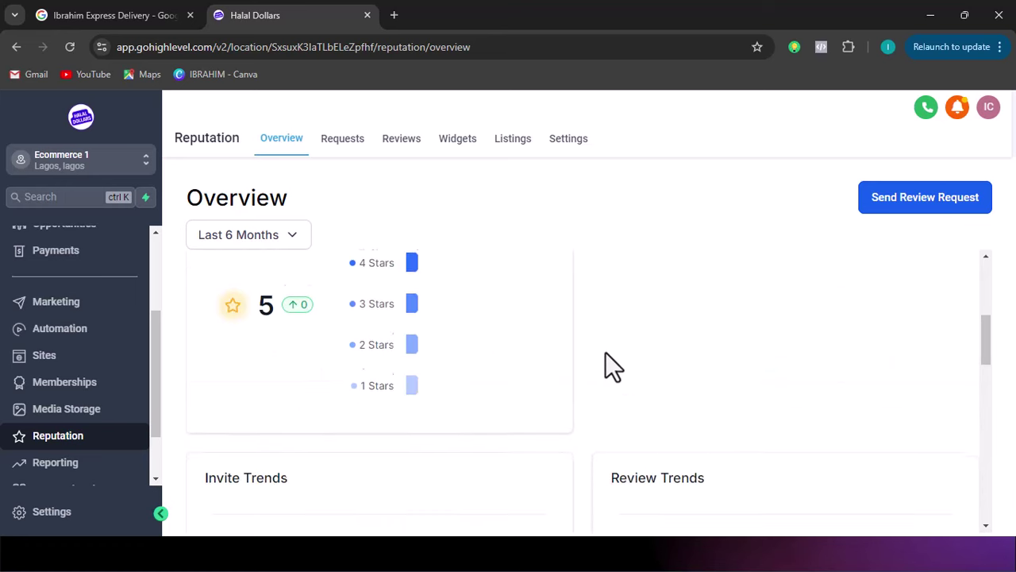
scroll(608, 356, up, 3)
scroll(612, 357, down, 2)
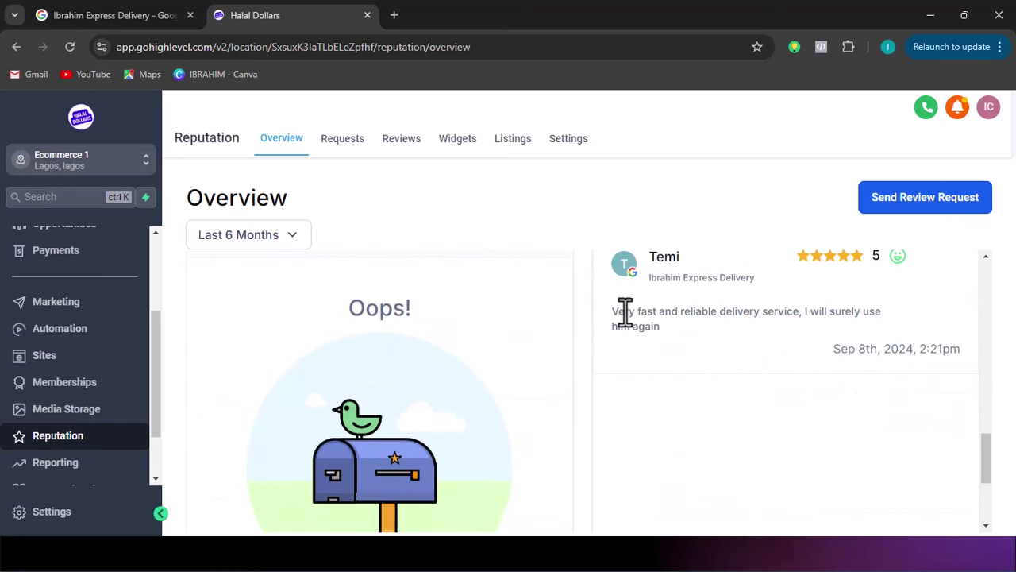
drag(613, 310, 798, 333)
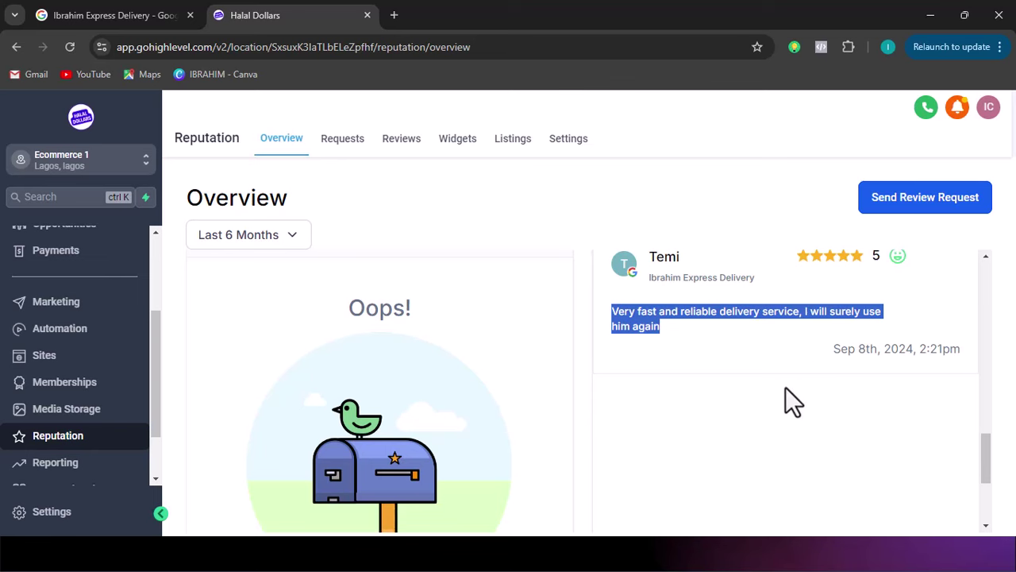
scroll(727, 431, up, 7)
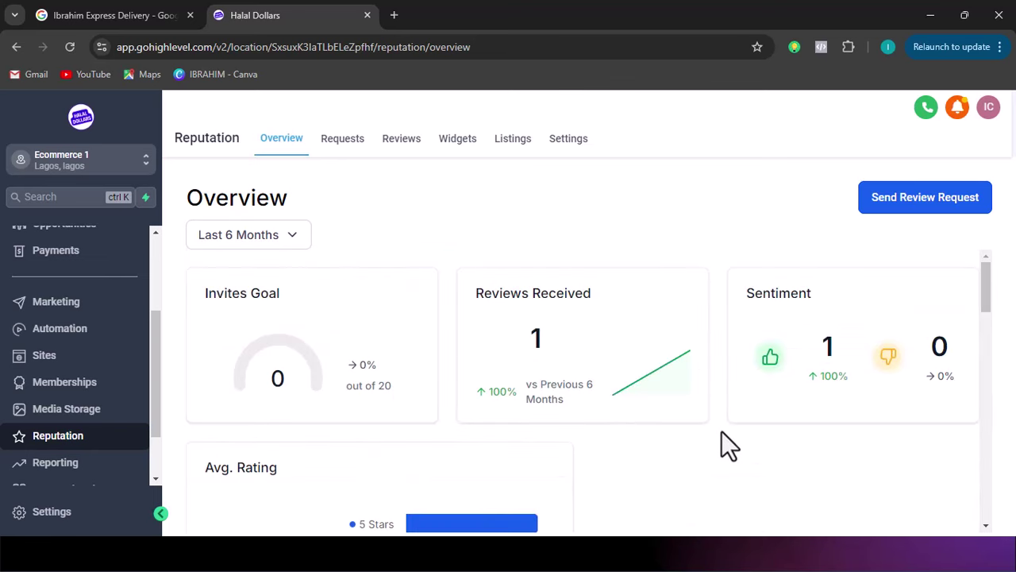
- On the Reviews tab, read the 5-star Google review and the business's reply
click(406, 142)
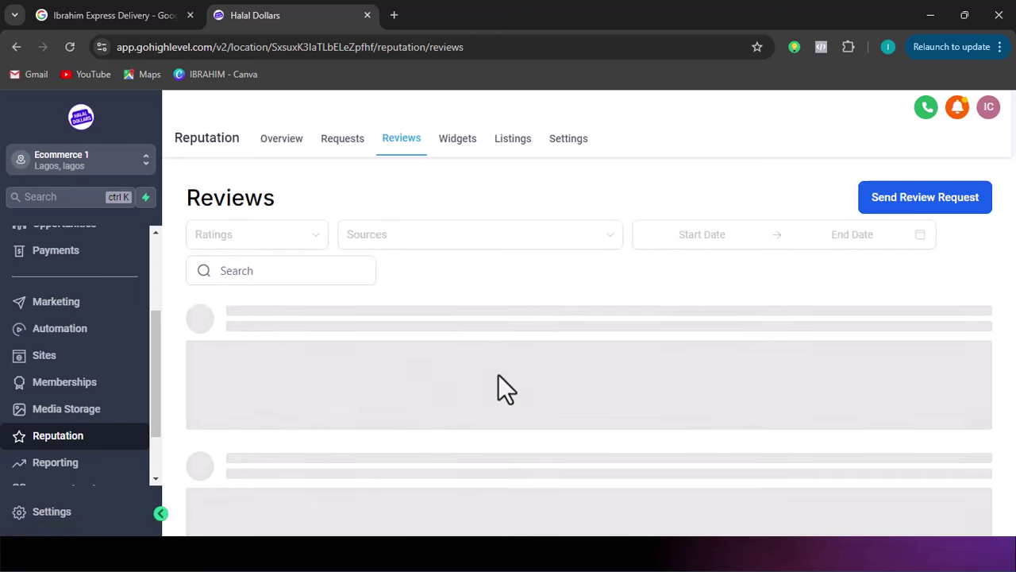
scroll(556, 344, down, 1)
scroll(538, 349, up, 1)
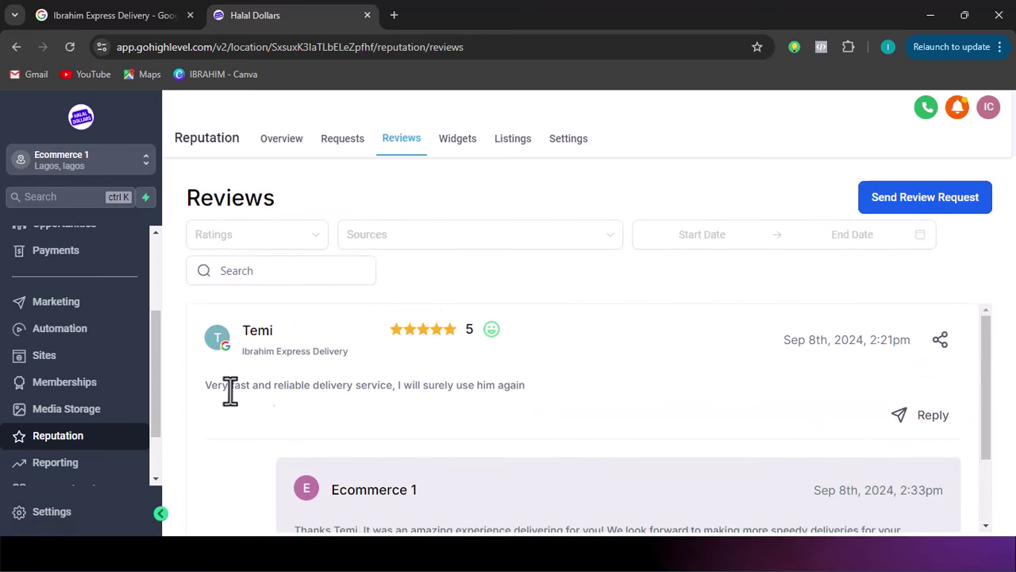
drag(217, 386, 548, 371)
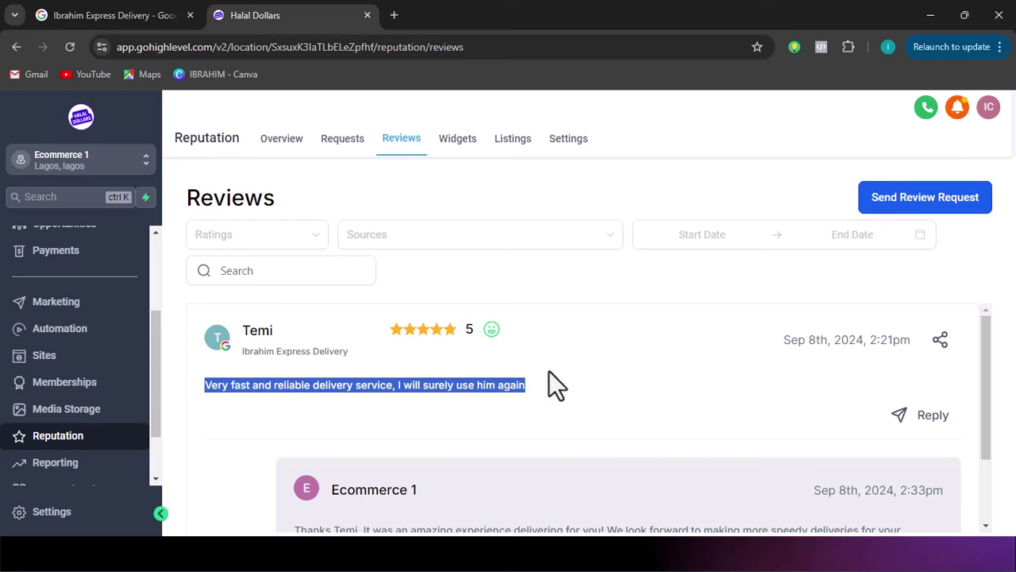
scroll(549, 371, down, 2)
drag(296, 434, 386, 463)
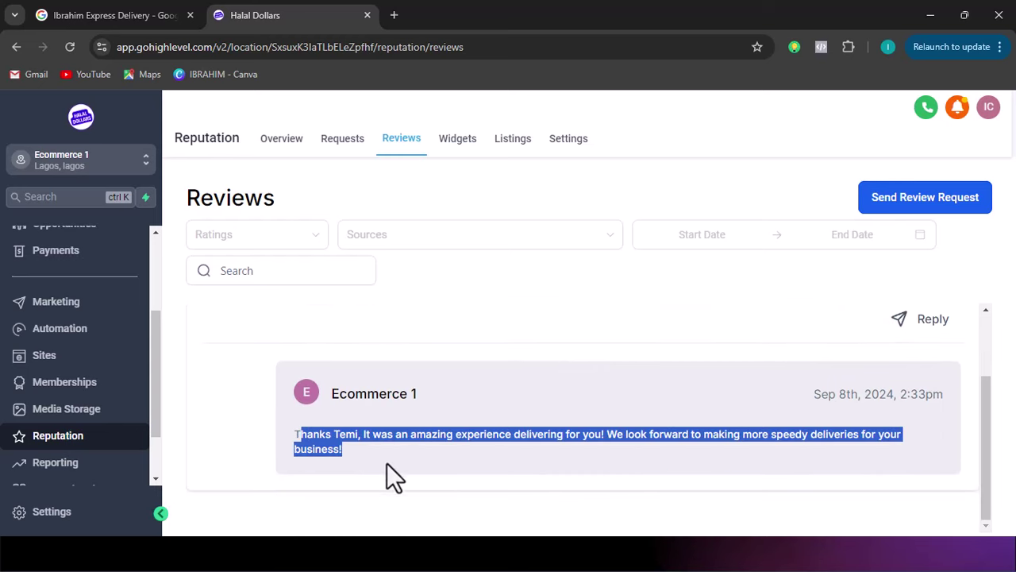
click(313, 461)
drag(292, 434, 374, 465)
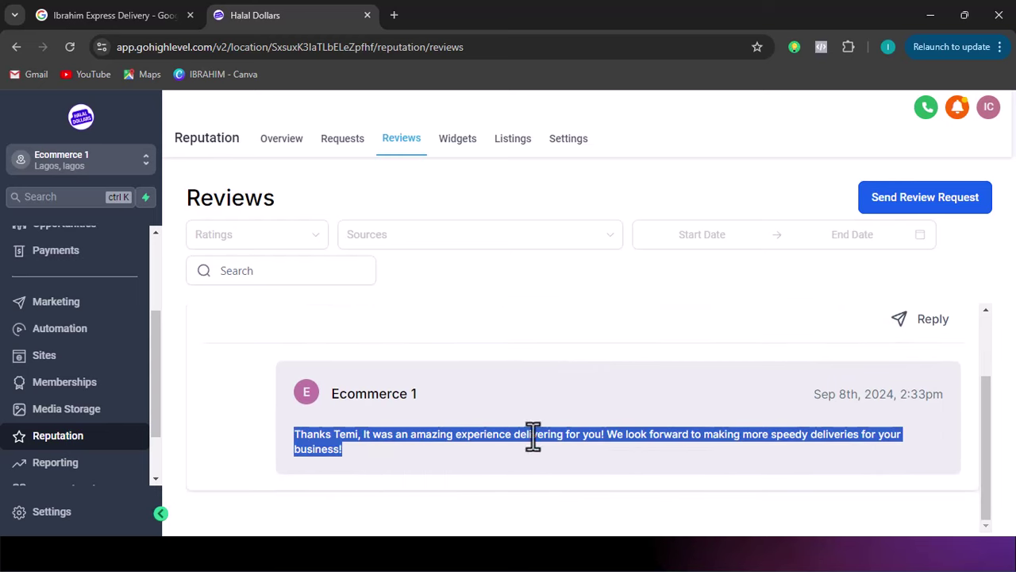
scroll(556, 429, up, 1)
scroll(553, 417, down, 1)
scroll(412, 394, up, 1)
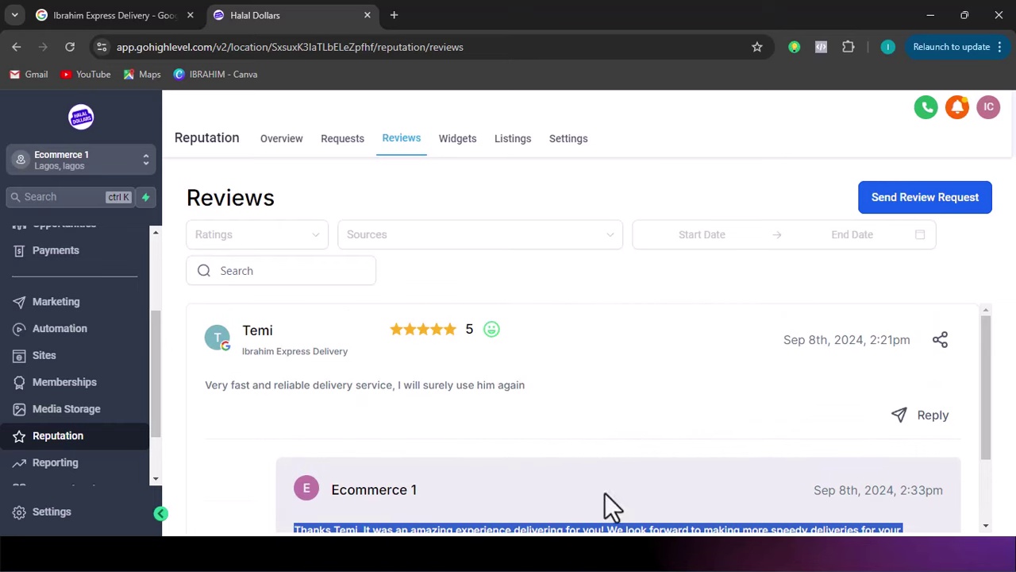
- Copy the Google write-review URL from the Reputation Settings review link
click(570, 144)
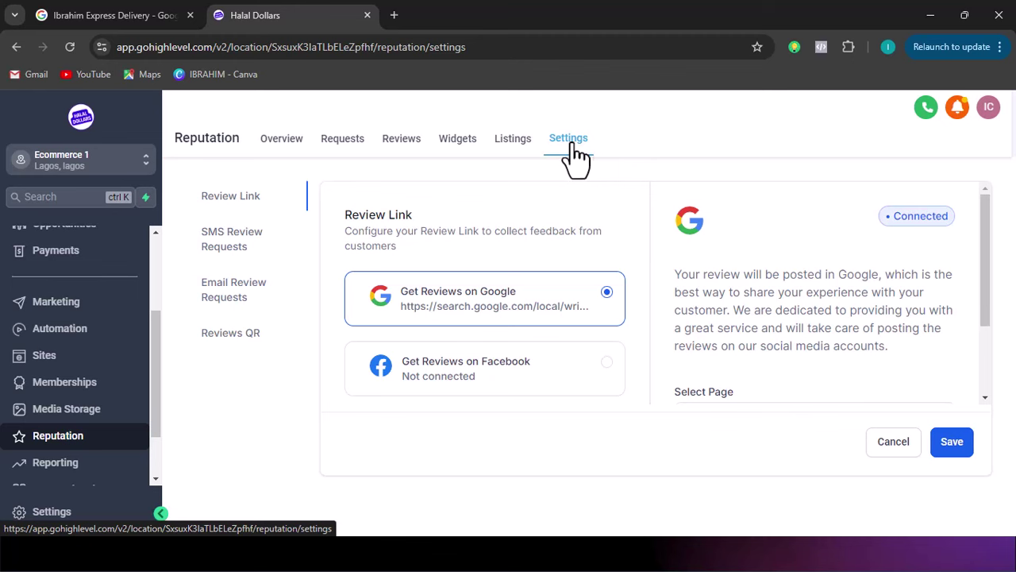
scroll(778, 295, down, 3)
scroll(685, 313, up, 3)
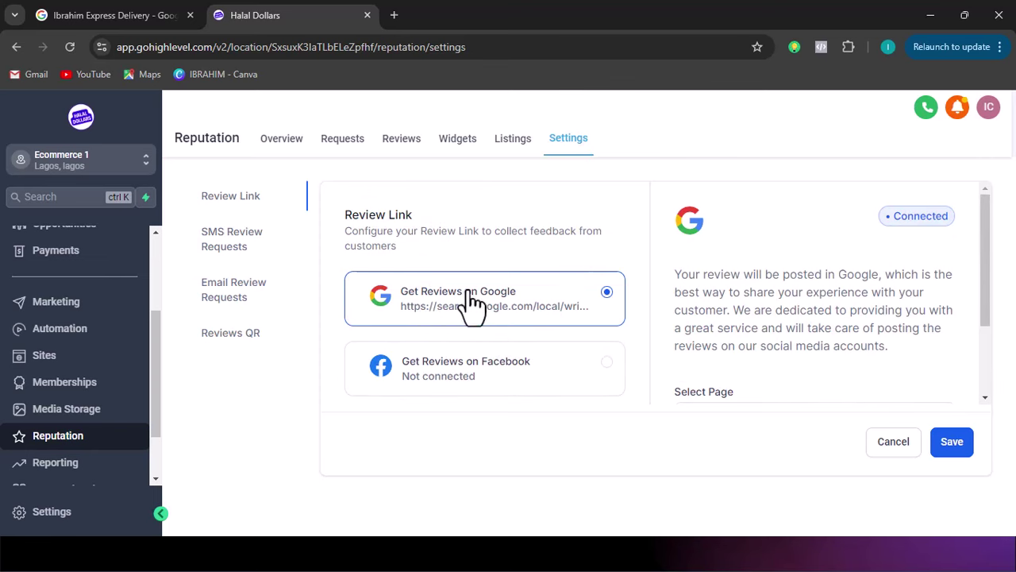
scroll(873, 262, down, 2)
triple_click(769, 377)
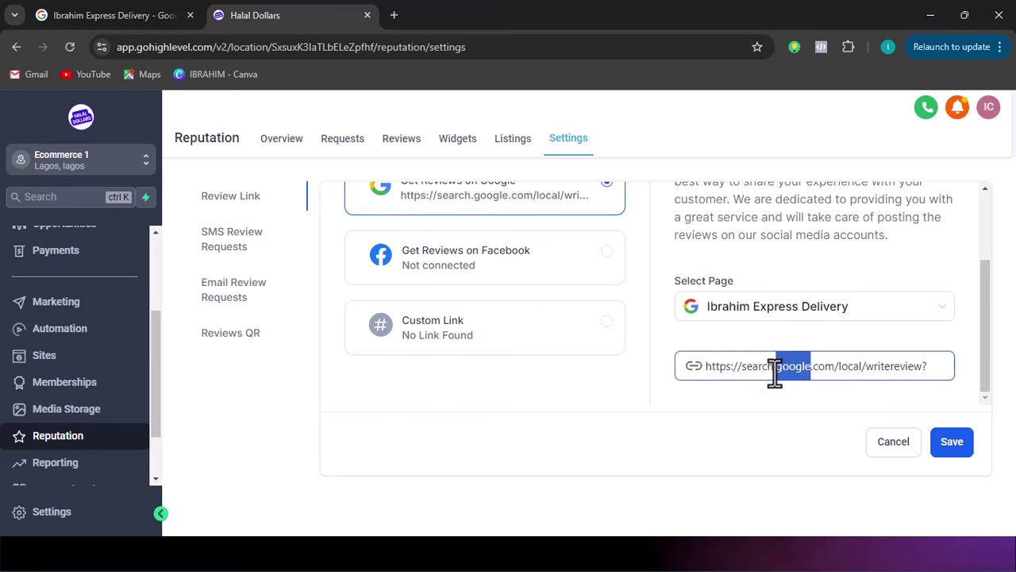
right_click(769, 377)
click(576, 189)
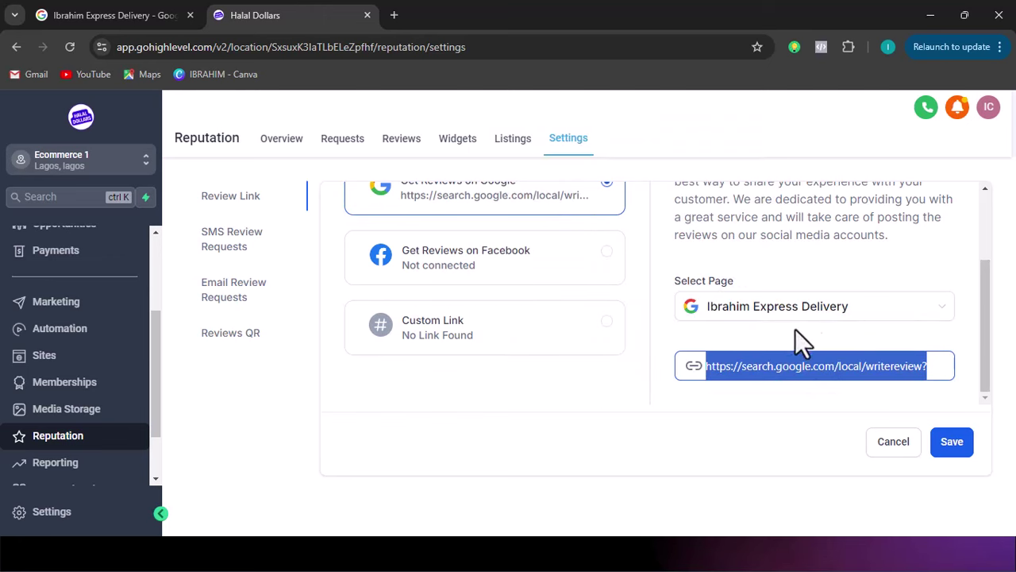
- Check the connected Google pages list, then switch to the business's Google Maps window
click(925, 316)
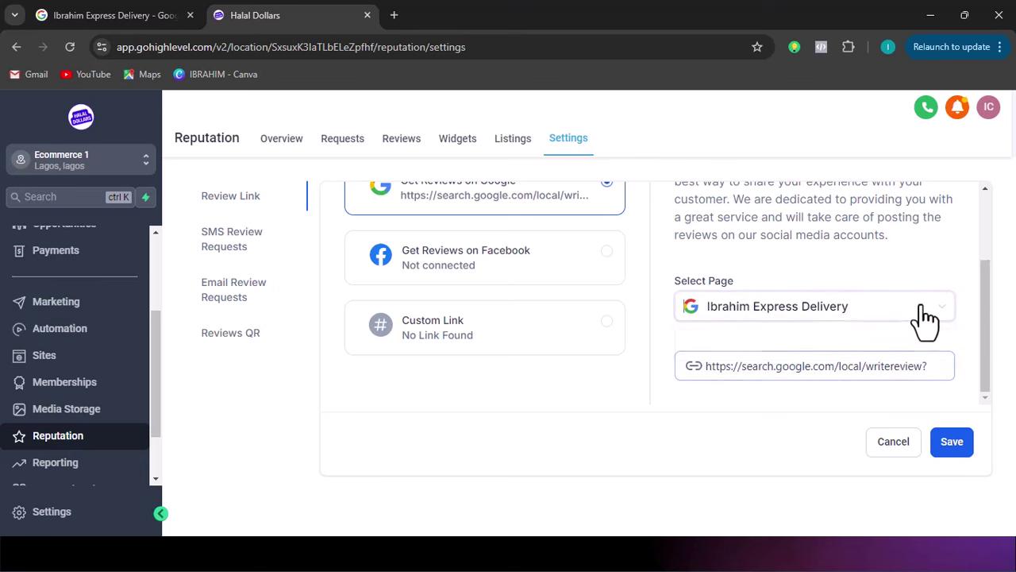
click(818, 403)
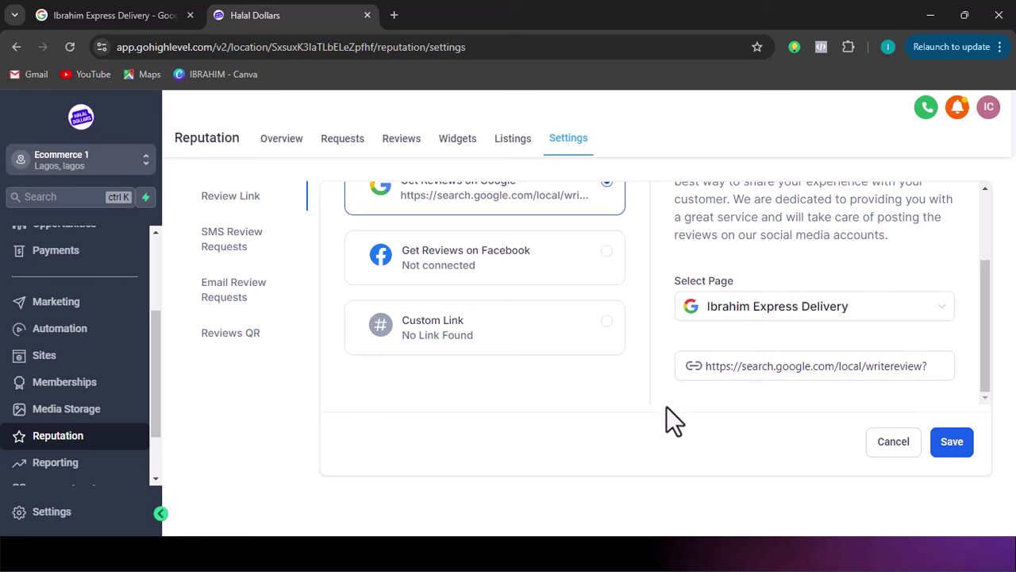
key(alt+Tab)
key(alt+Tab)
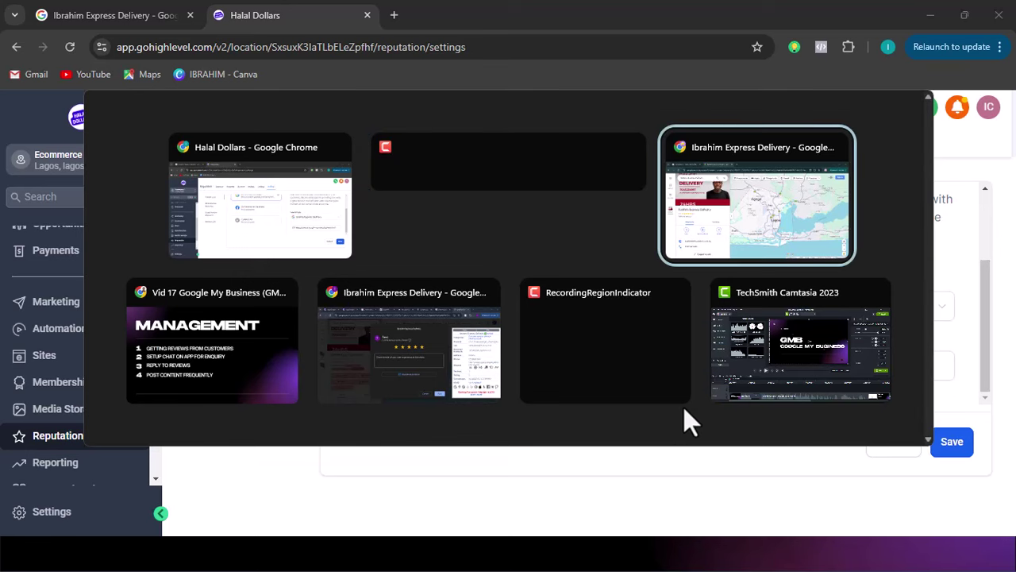
key(alt+Tab)
key(alt+Tab)
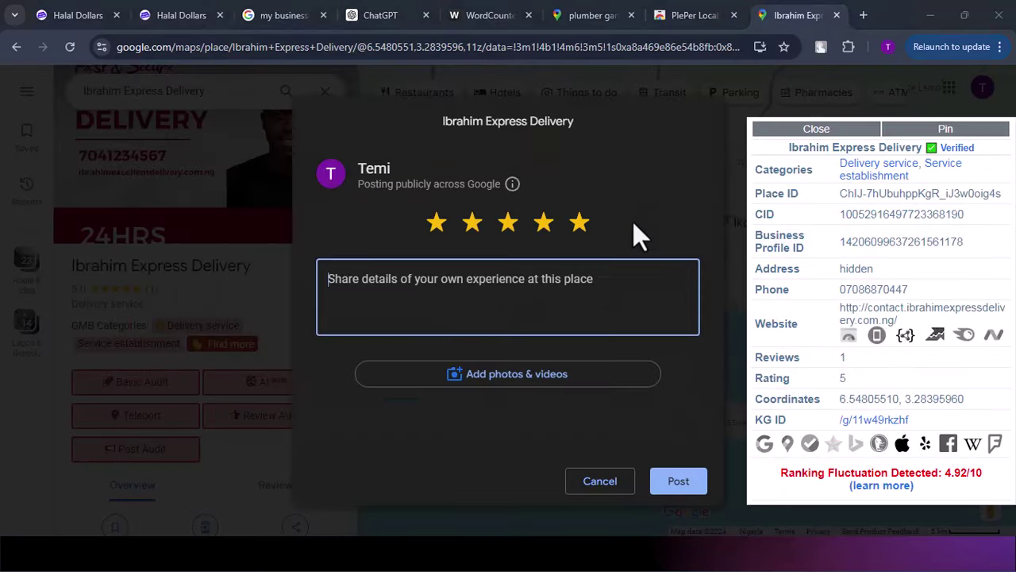
- Discard the old review draft and load the pasted write-review link
click(599, 481)
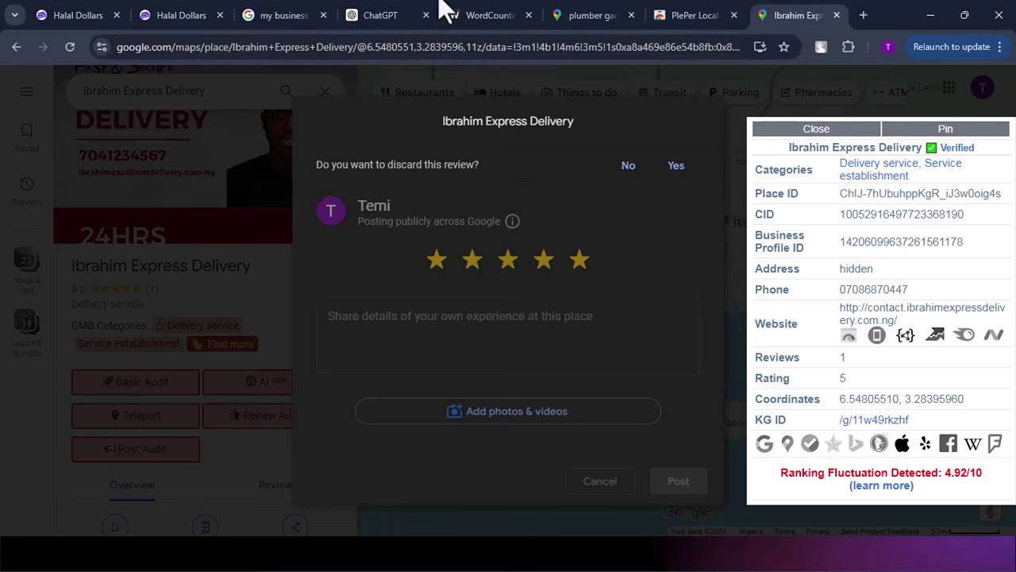
click(863, 15)
click(306, 46)
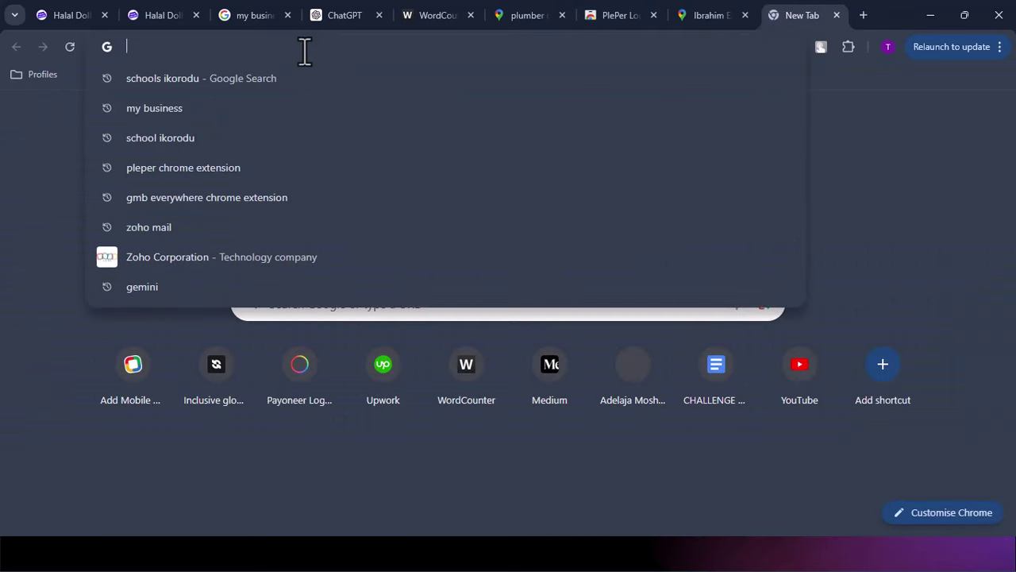
key(ctrl+v)
key(Return)
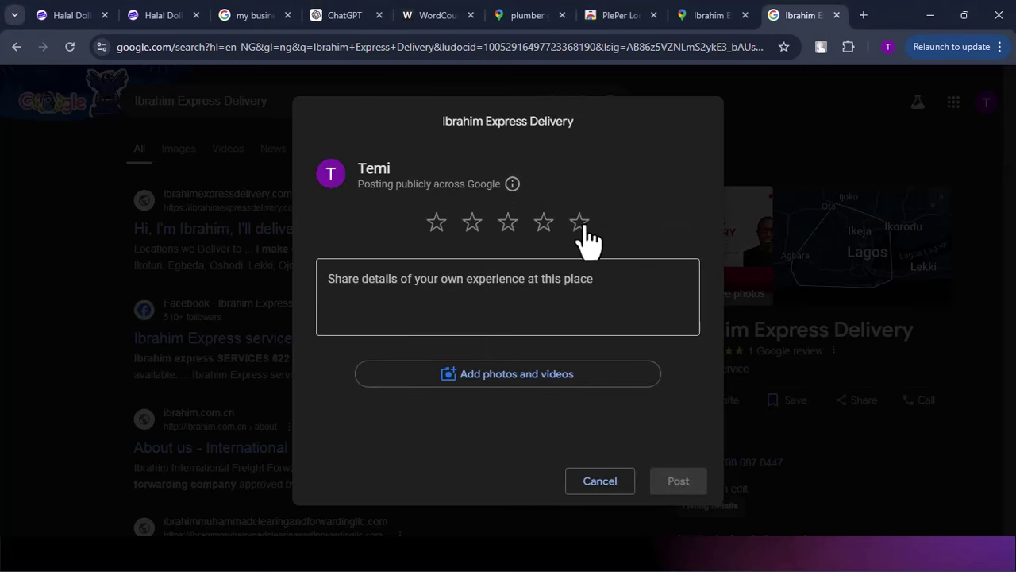
- Post a five-star review: 'This guys are truly amazing... I couldn't ask for a better delivery service!...'
click(580, 225)
click(548, 313)
text(thi)
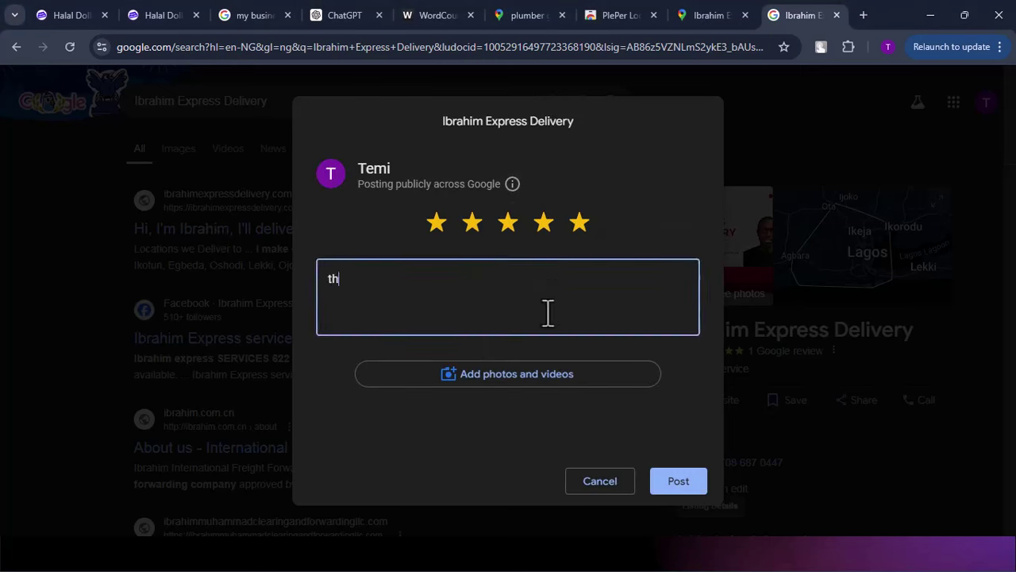
key(BackSpace)
key(BackSpace)
key(BackSpace)
text(Th)
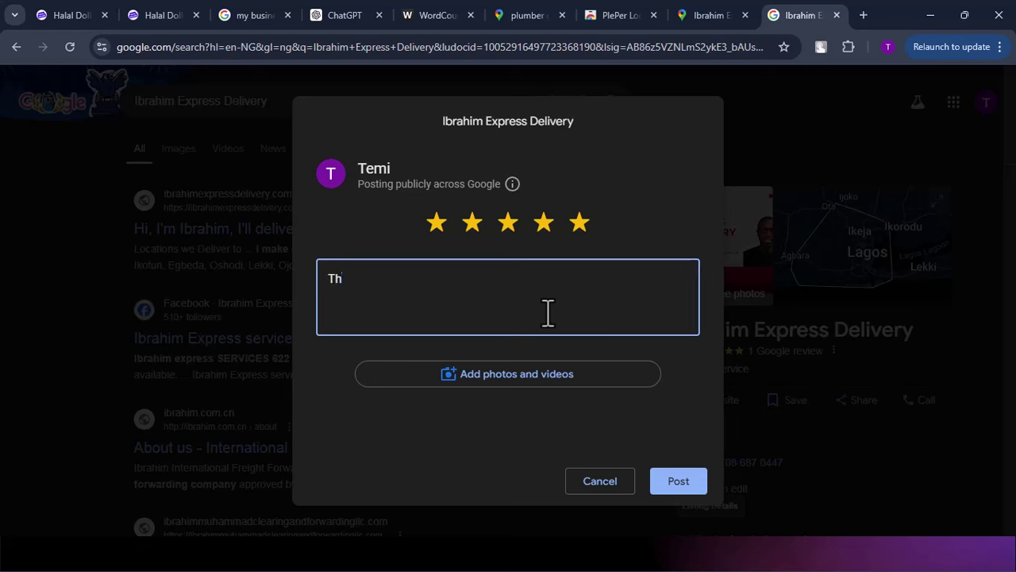
text(is guys are truly amazing)
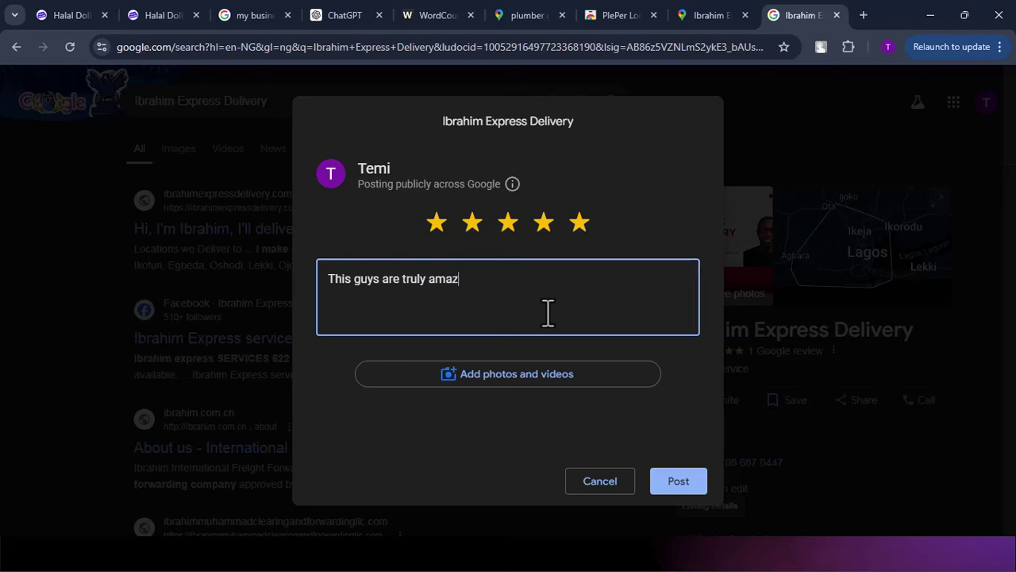
key(BackSpace)
key(BackSpace)
text(ng... I could n)
key(BackSpace)
text(n't as)
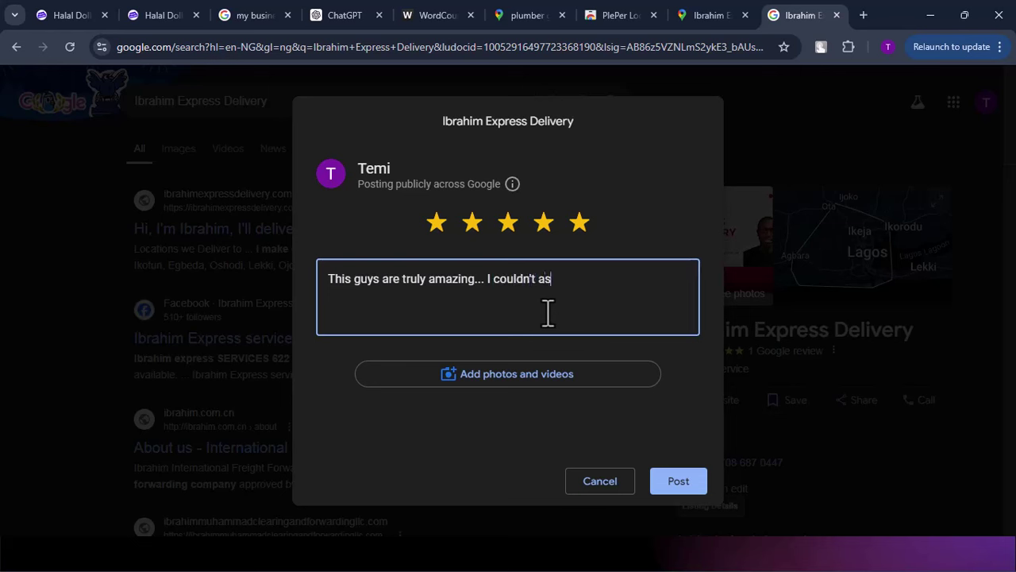
text(k for a better delivery )
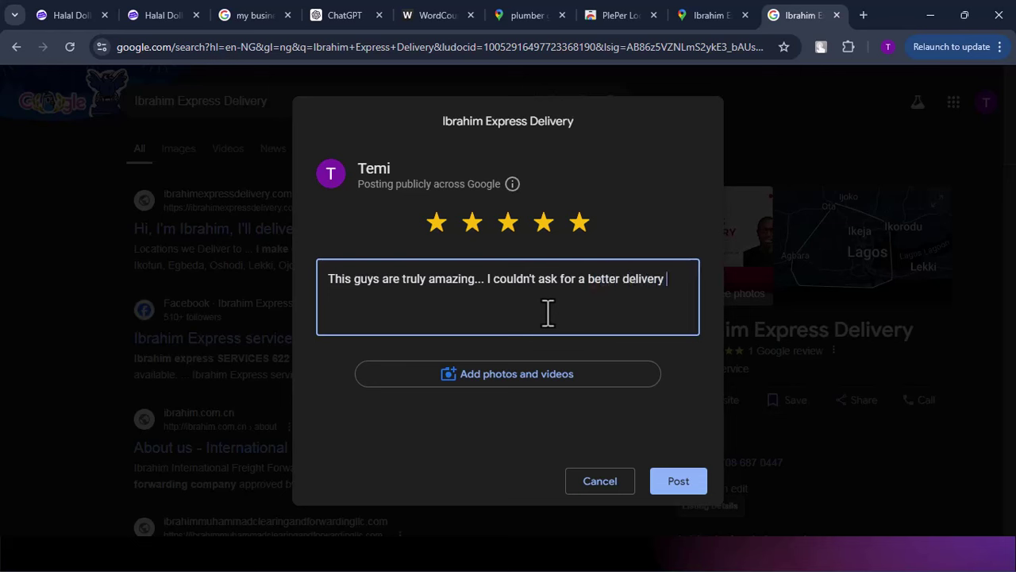
text(service! Keep )
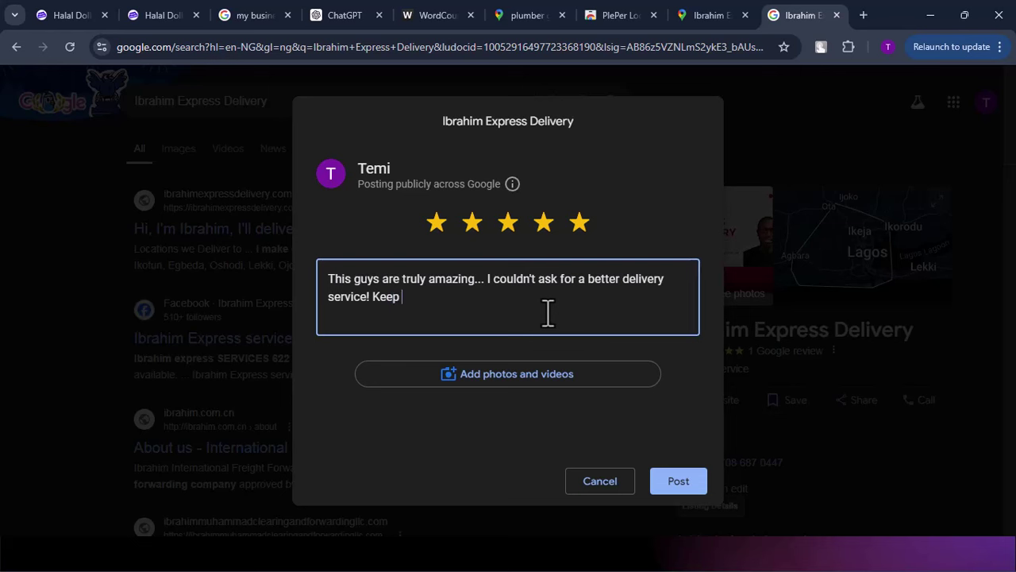
text(up with the good work)
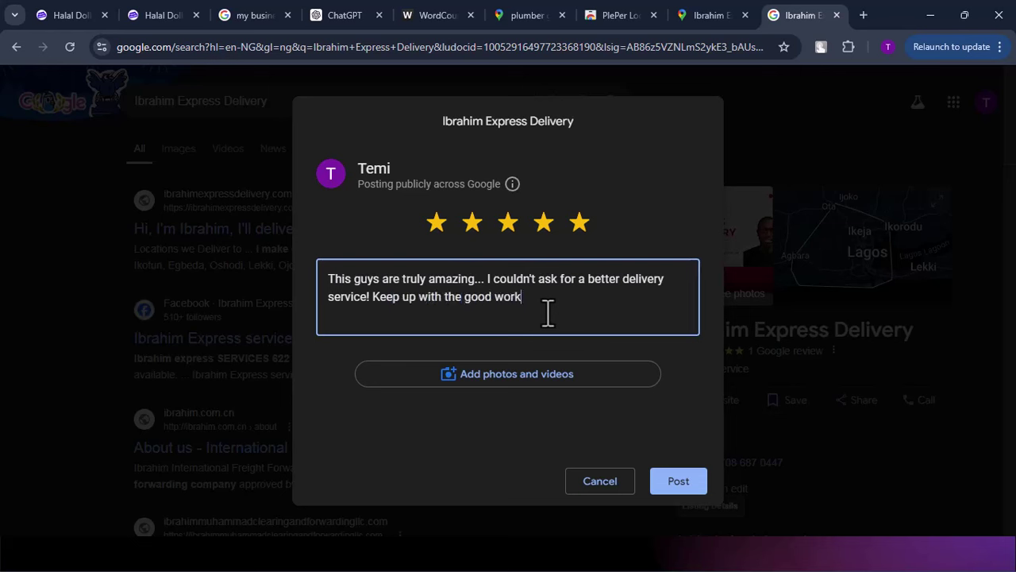
text(!)
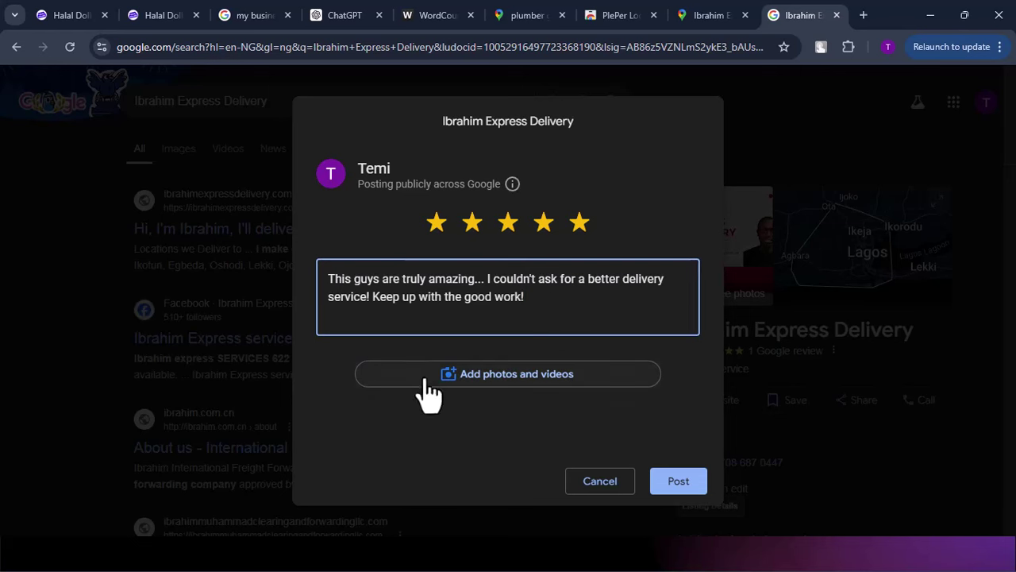
click(679, 482)
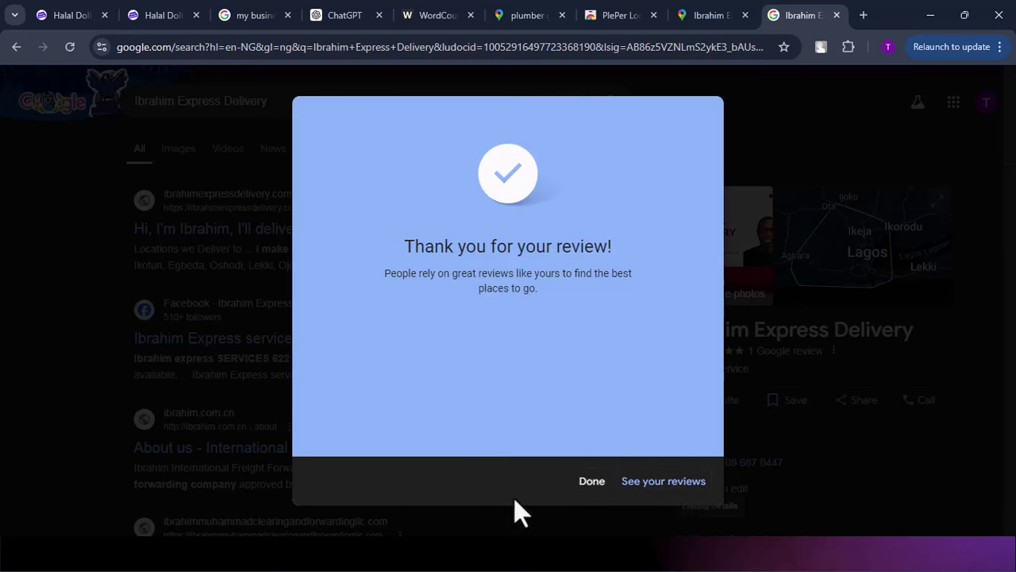
- Back in GoHighLevel, show All conversations in Conversations to find the new review
key(alt+Tab)
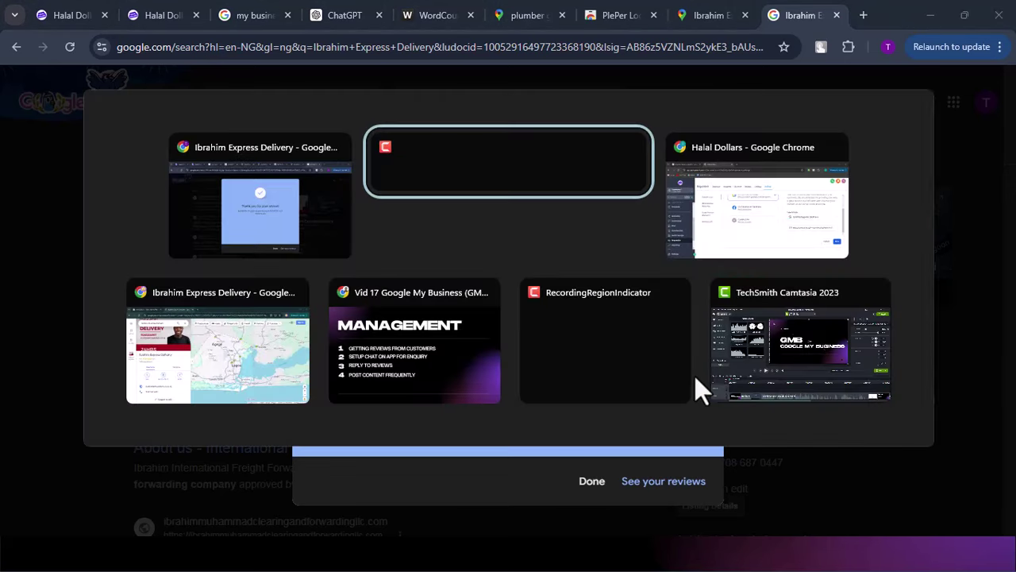
key(alt+Tab)
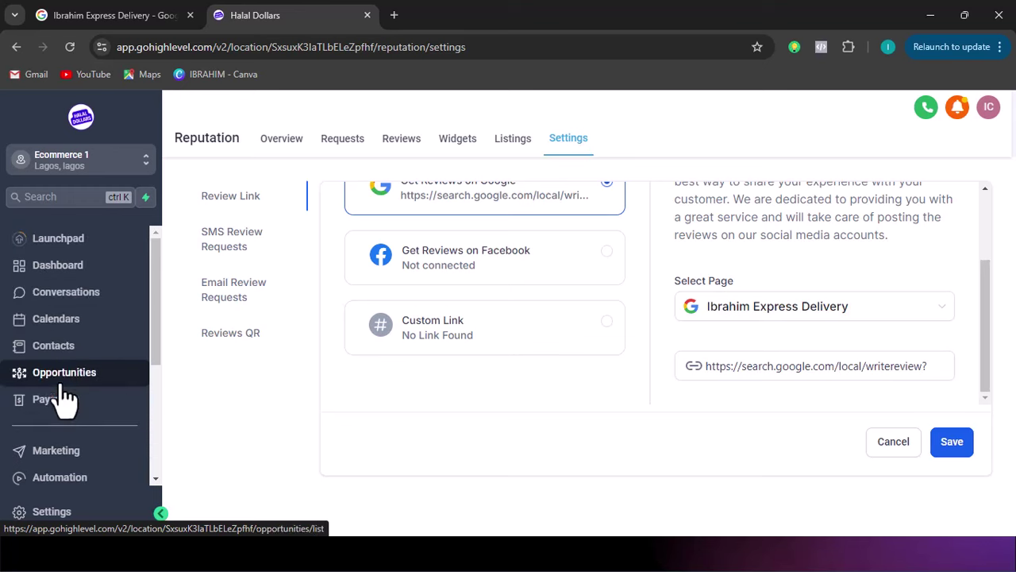
click(68, 308)
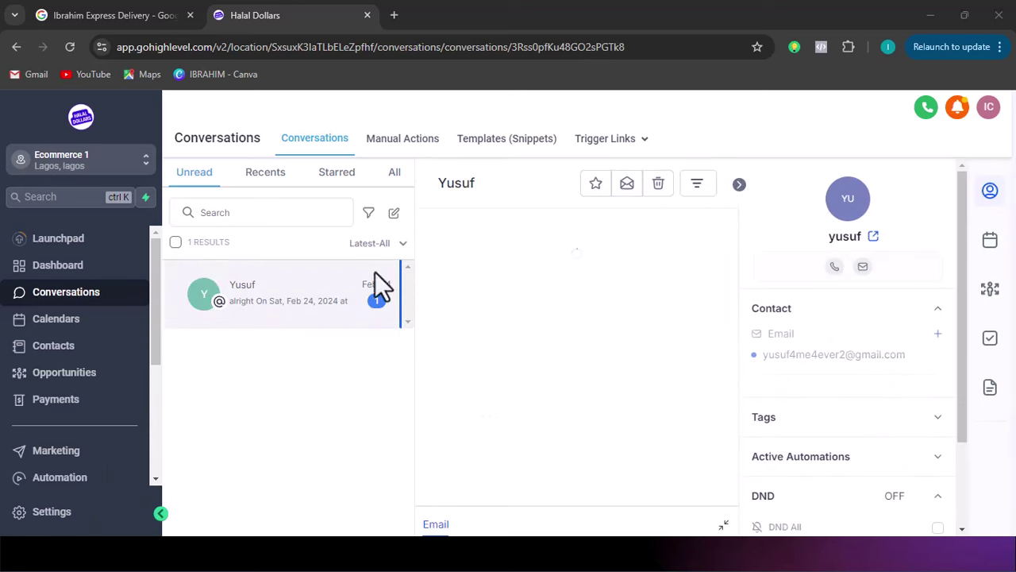
click(392, 176)
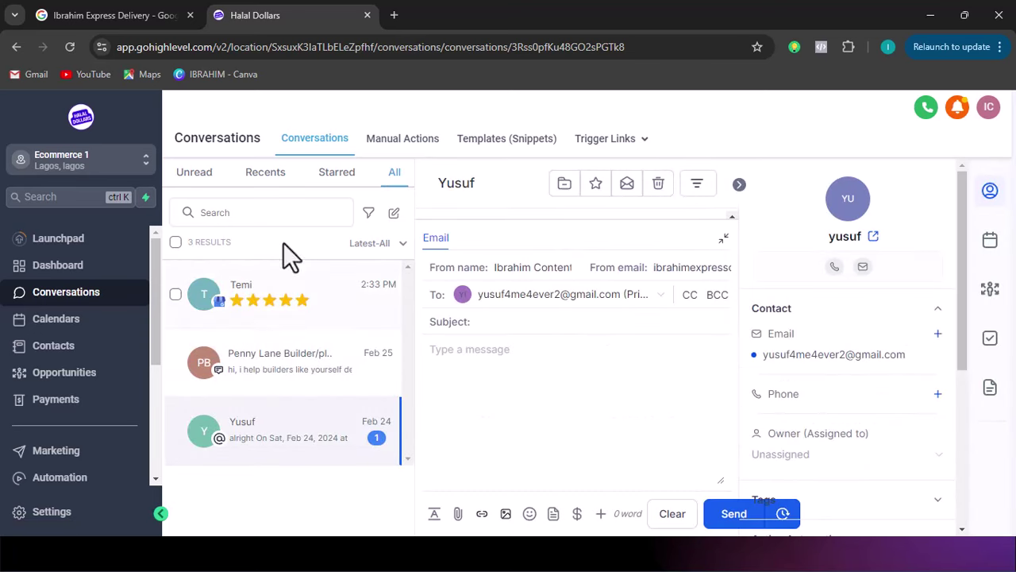
- Open the five-star review conversation and scroll through the review and the 2:33 PM reply
click(250, 318)
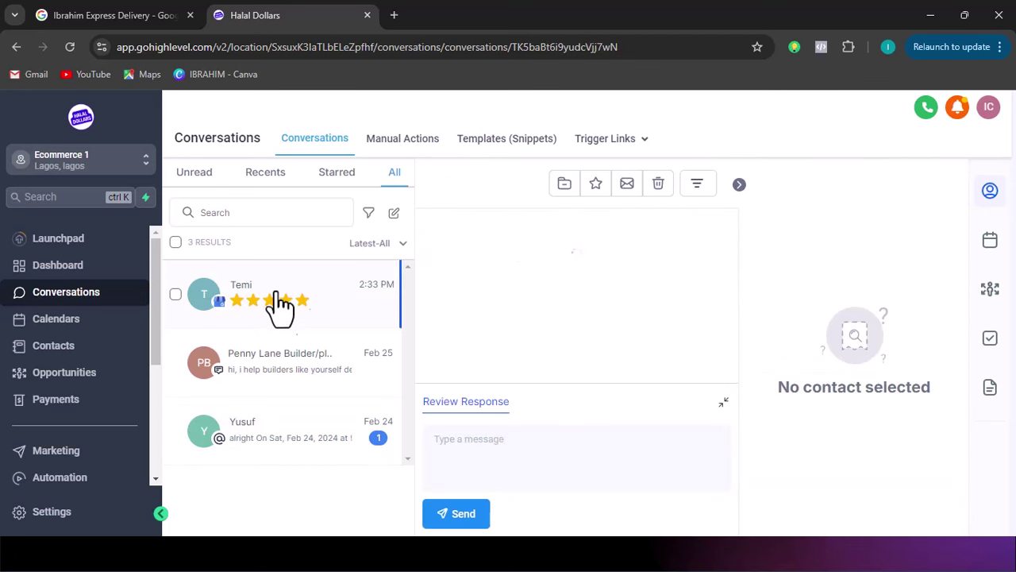
scroll(641, 310, up, 2)
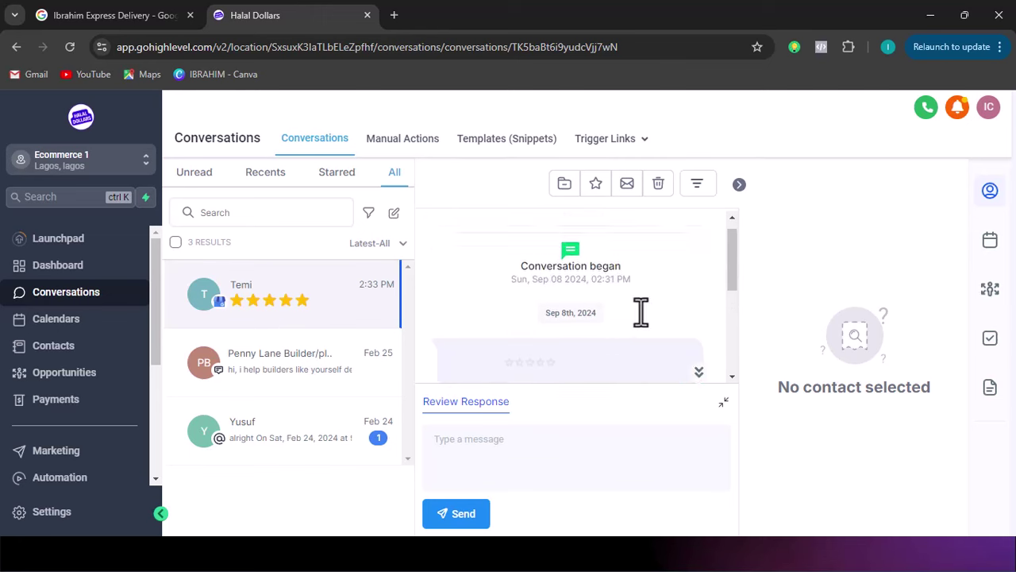
scroll(641, 312, down, 3)
scroll(640, 310, down, 2)
scroll(556, 288, up, 2)
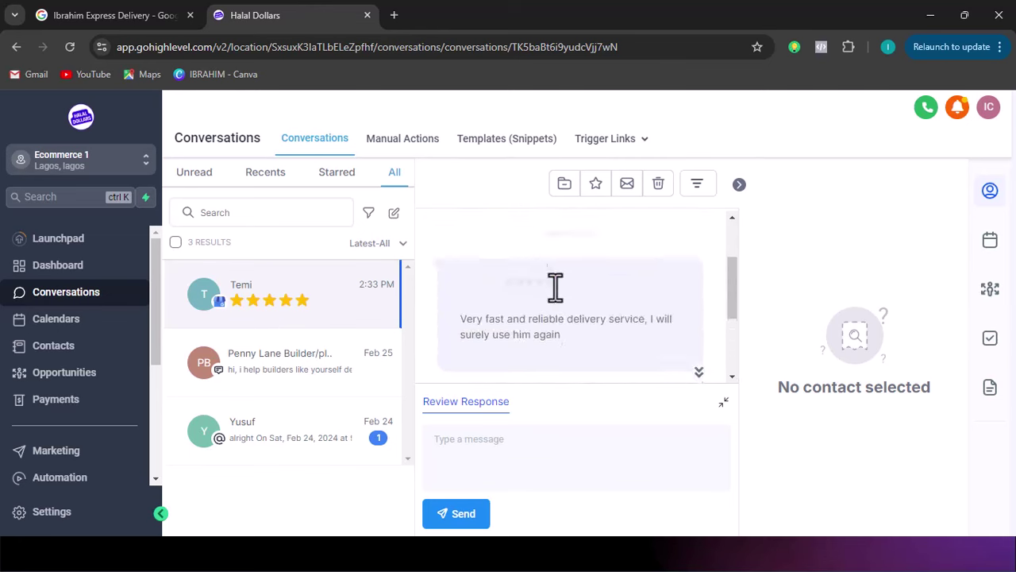
scroll(555, 287, down, 2)
scroll(538, 310, up, 3)
scroll(537, 316, down, 3)
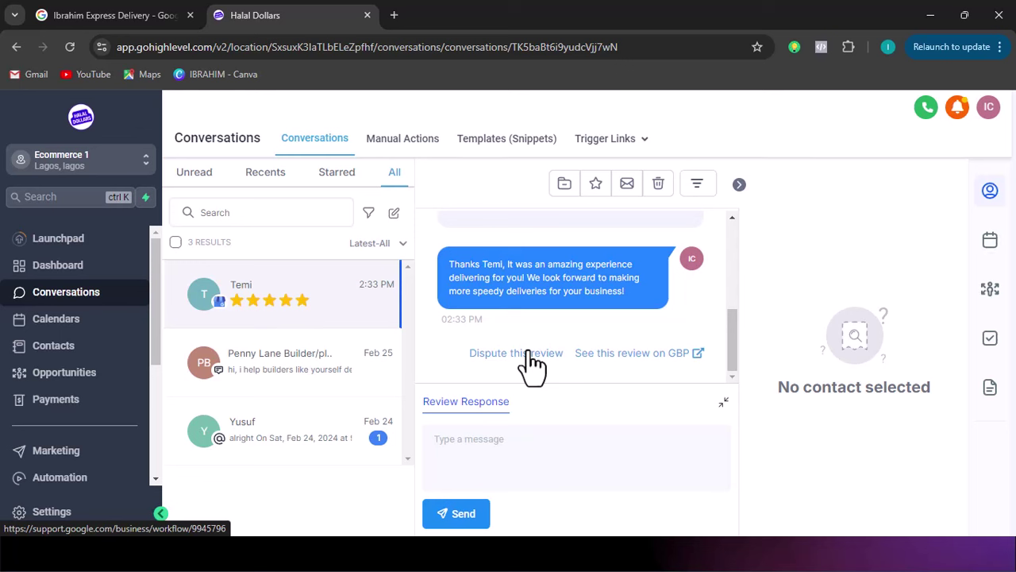
click(527, 354)
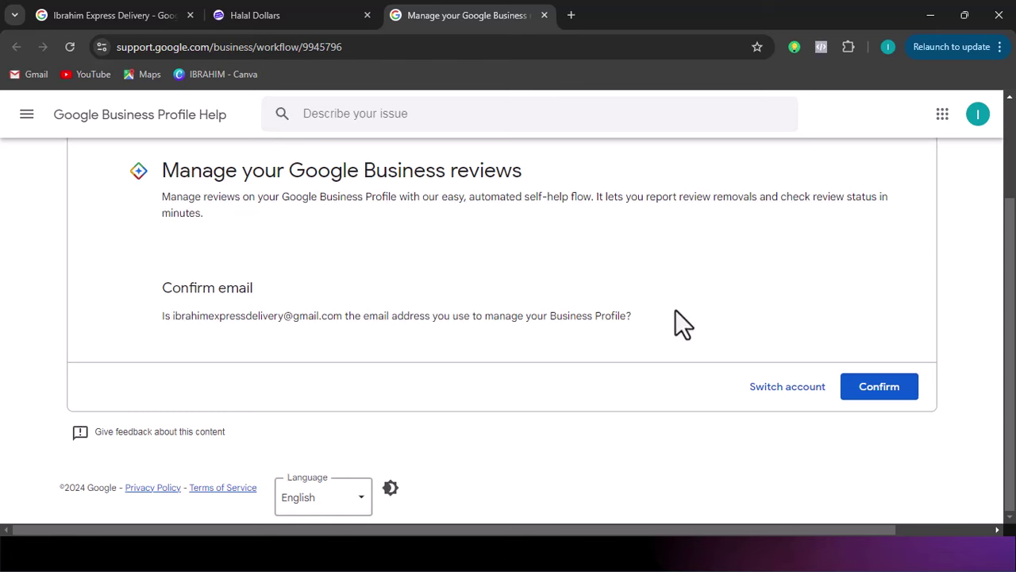
scroll(676, 321, up, 2)
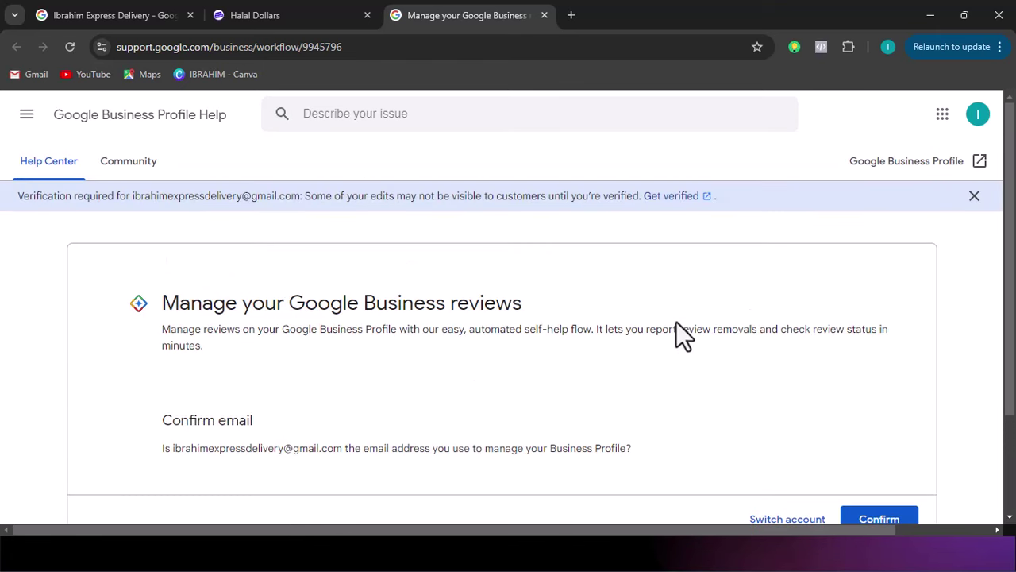
scroll(675, 321, down, 2)
scroll(568, 302, up, 2)
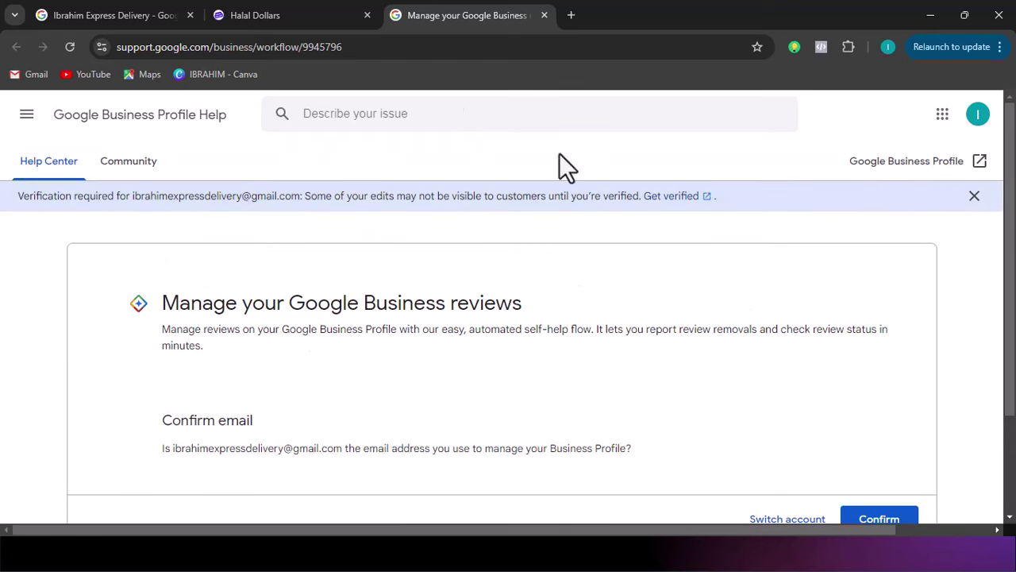
click(543, 15)
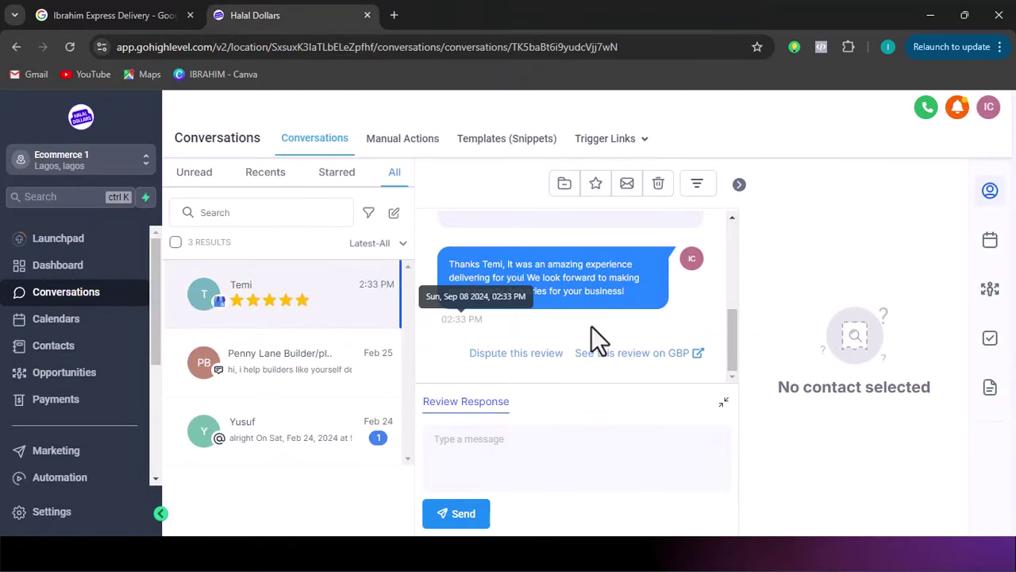
scroll(572, 329, up, 3)
scroll(585, 317, down, 3)
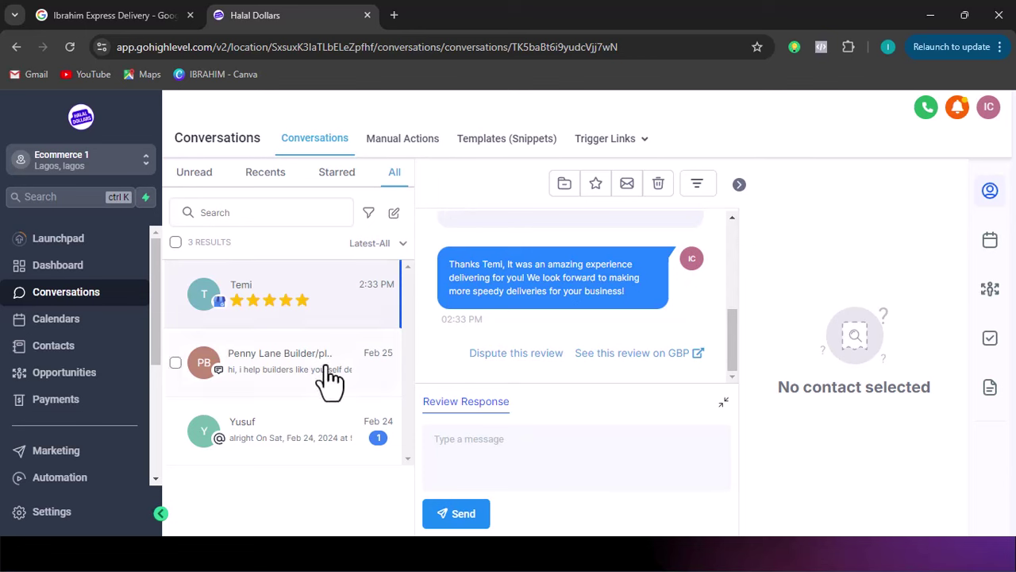
click(72, 47)
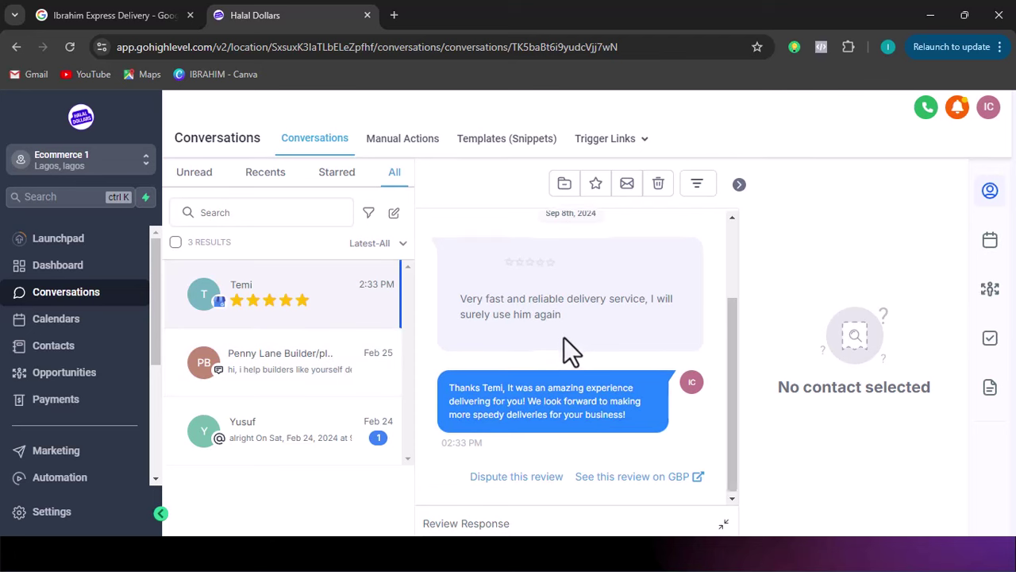
scroll(559, 340, up, 3)
scroll(549, 334, down, 3)
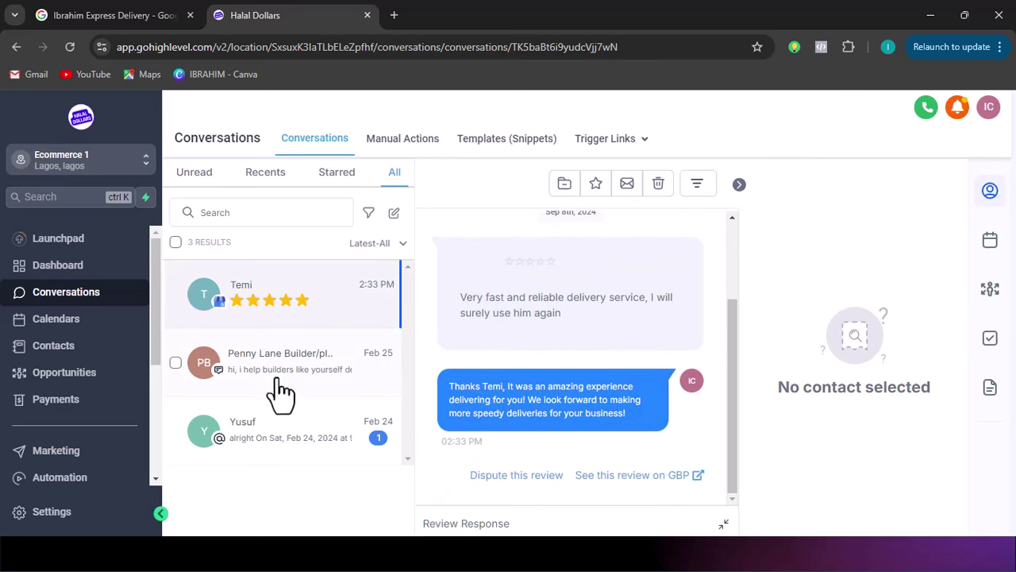
scroll(548, 298, up, 3)
scroll(556, 317, down, 3)
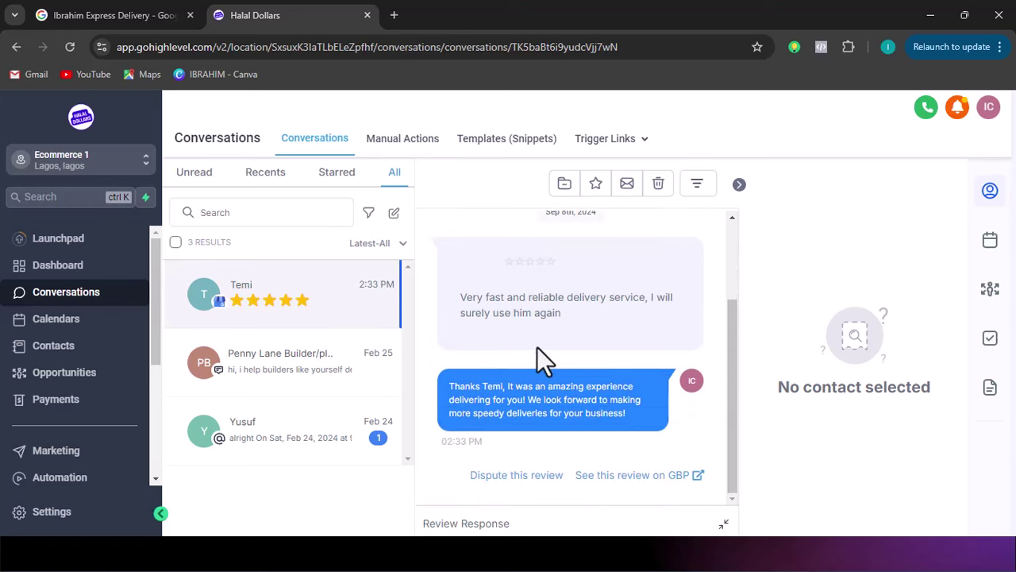
scroll(508, 302, up, 3)
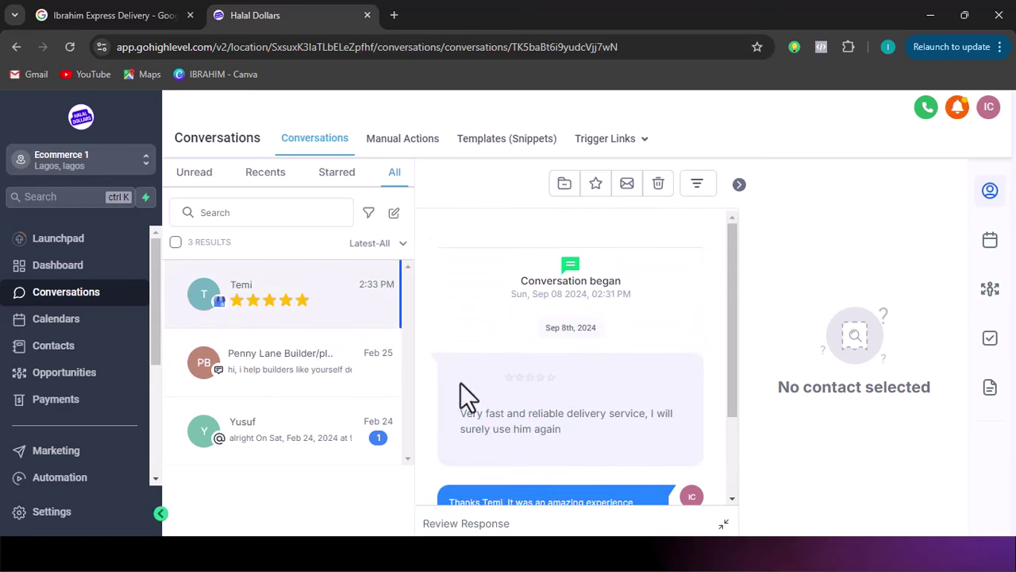
scroll(548, 334, down, 3)
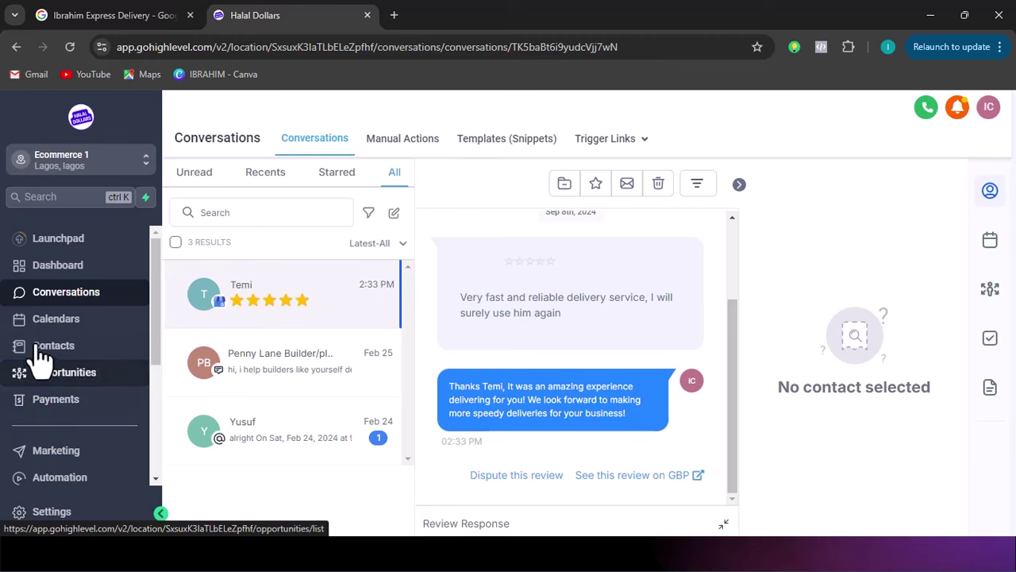
scroll(43, 337, down, 3)
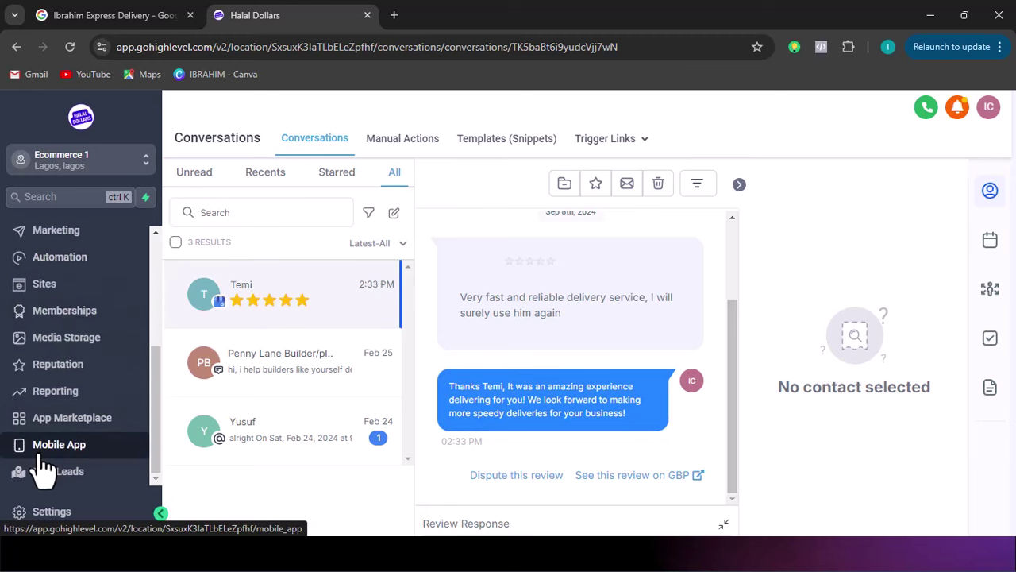
- Copy the App Store and Play Store links from the Mobile App page, then open a new tab
click(39, 452)
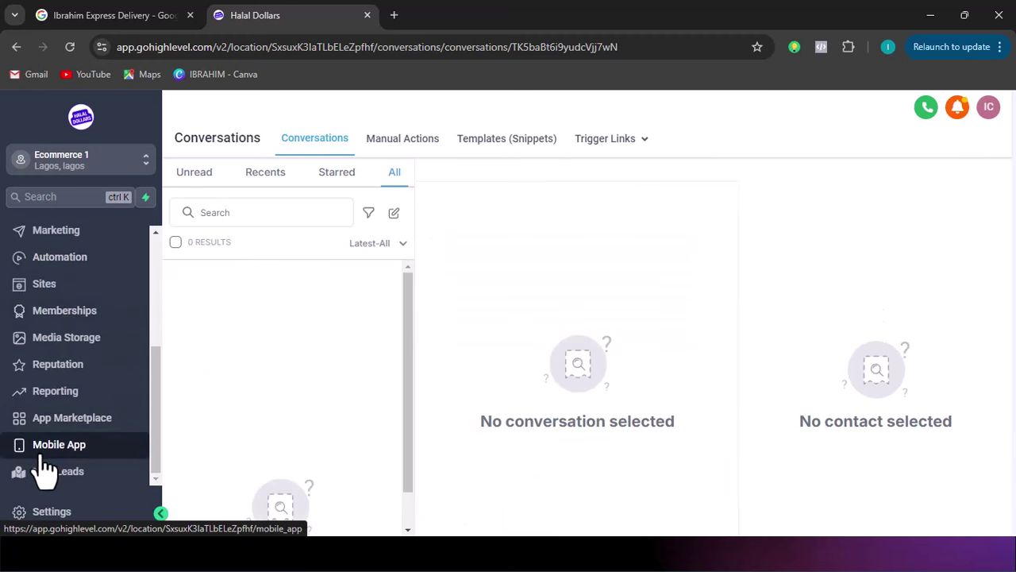
click(60, 461)
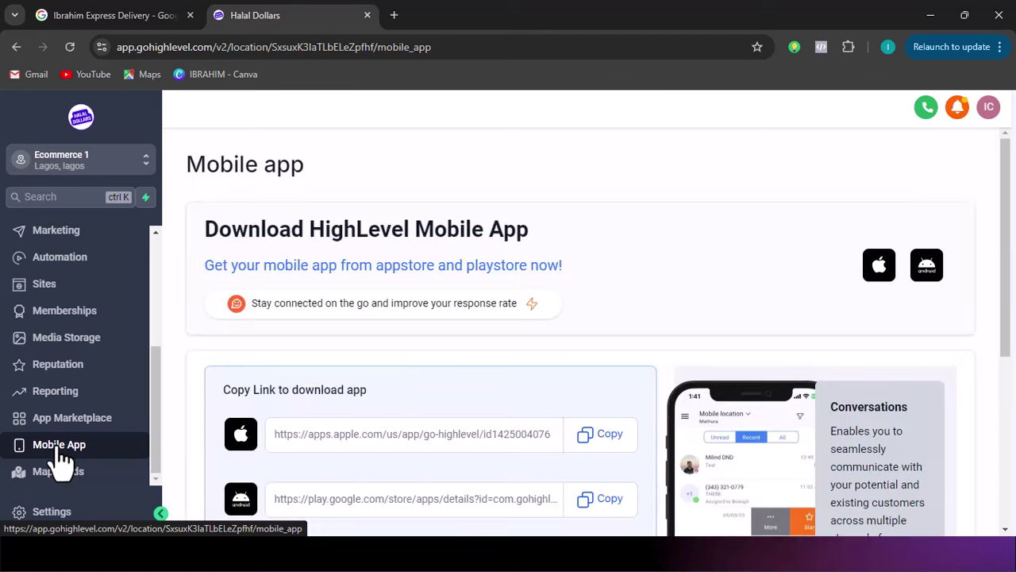
scroll(415, 363, down, 3)
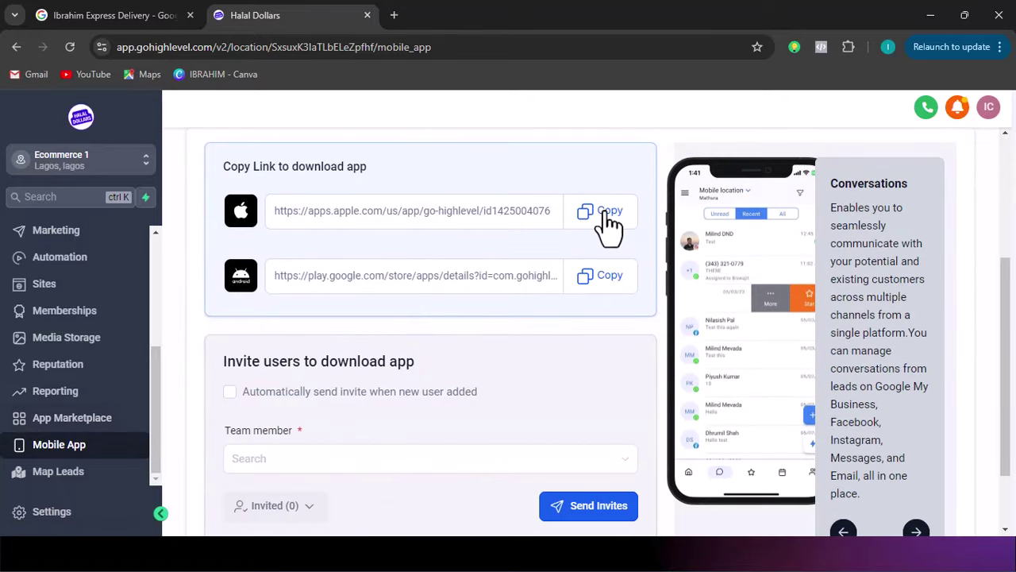
click(607, 213)
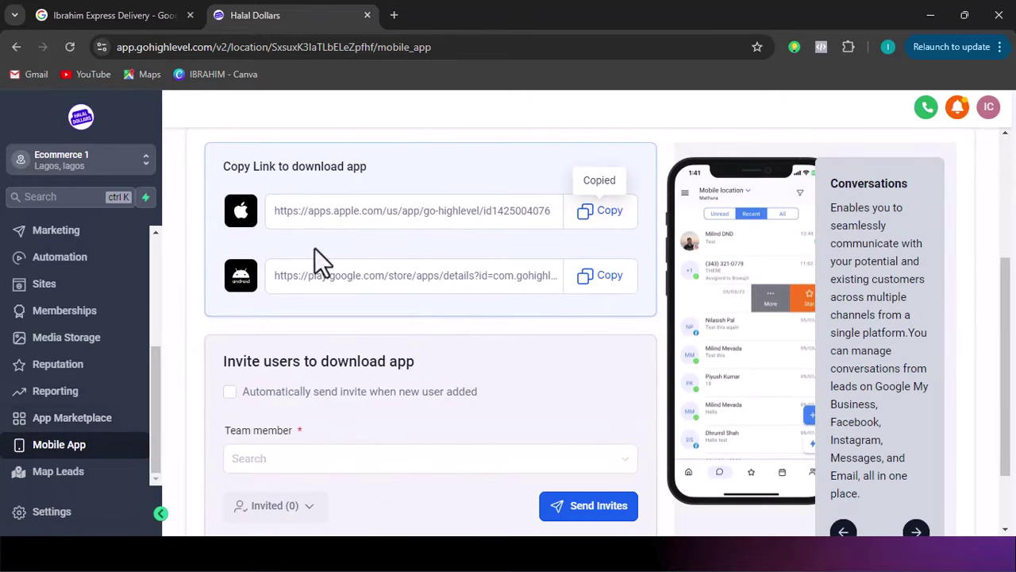
click(602, 275)
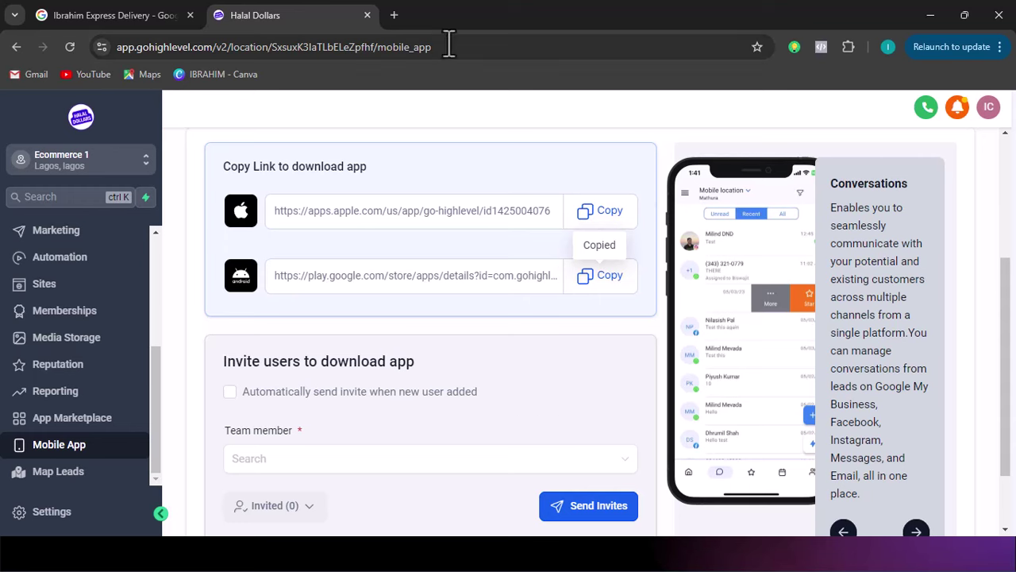
click(394, 15)
click(487, 48)
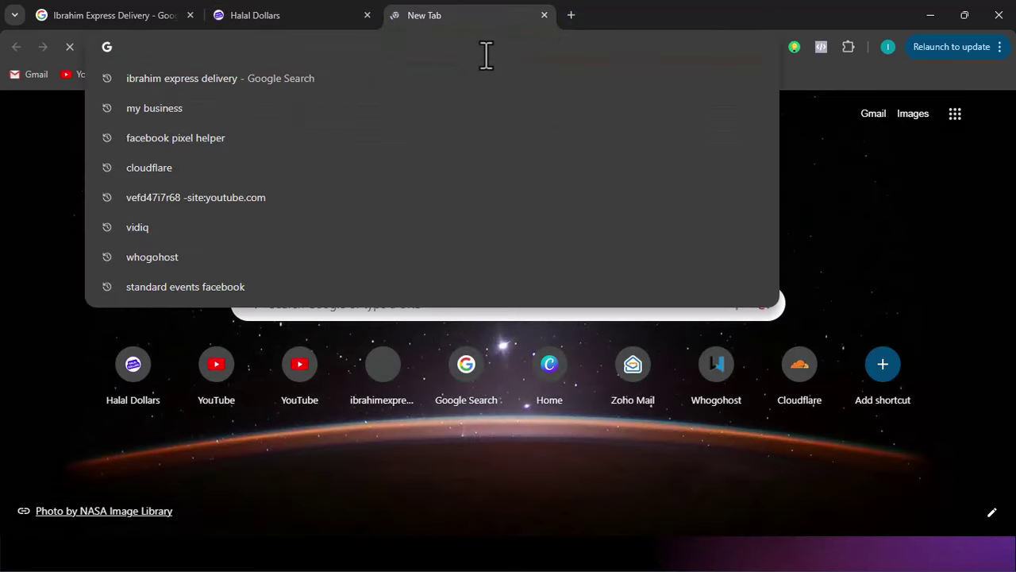
- Load the HighLevel app's Google Play listing (4.9 rating, 50K+ downloads) from the copied link
key(ctrl+v)
key(Return)
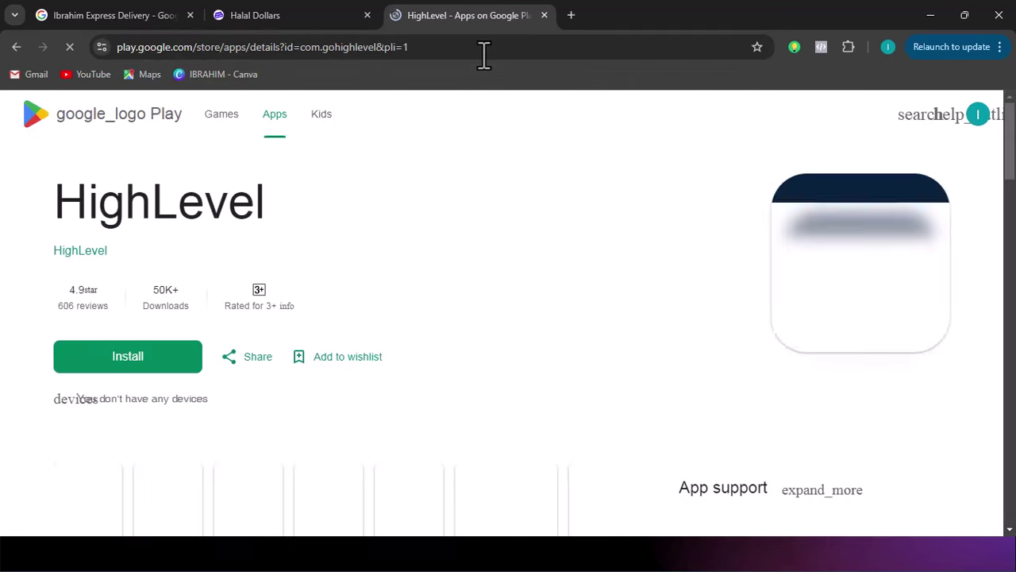
scroll(156, 363, down, 3)
scroll(101, 390, up, 3)
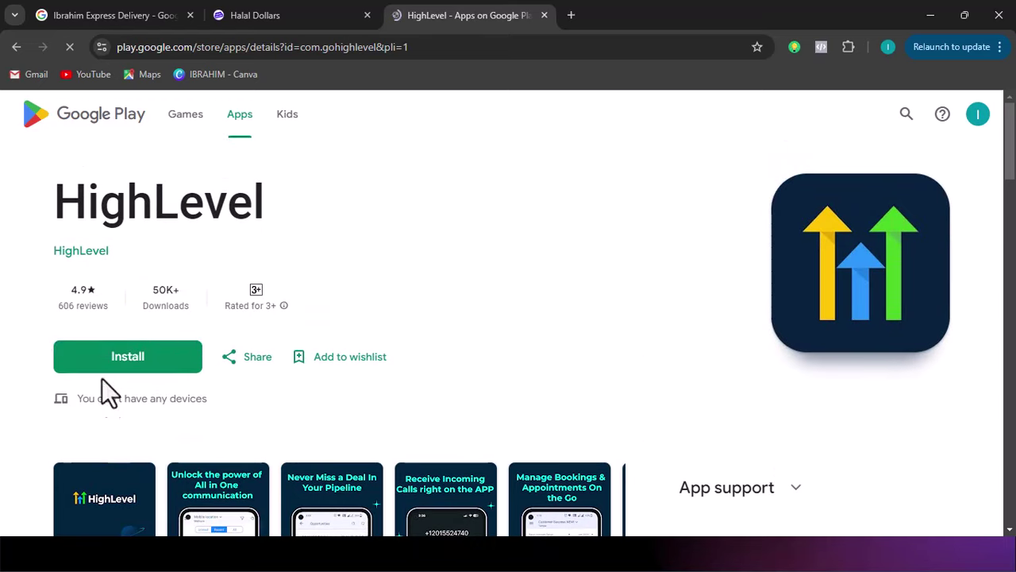
- Close the Google Play tab to return to GoHighLevel's Mobile App download page
click(544, 15)
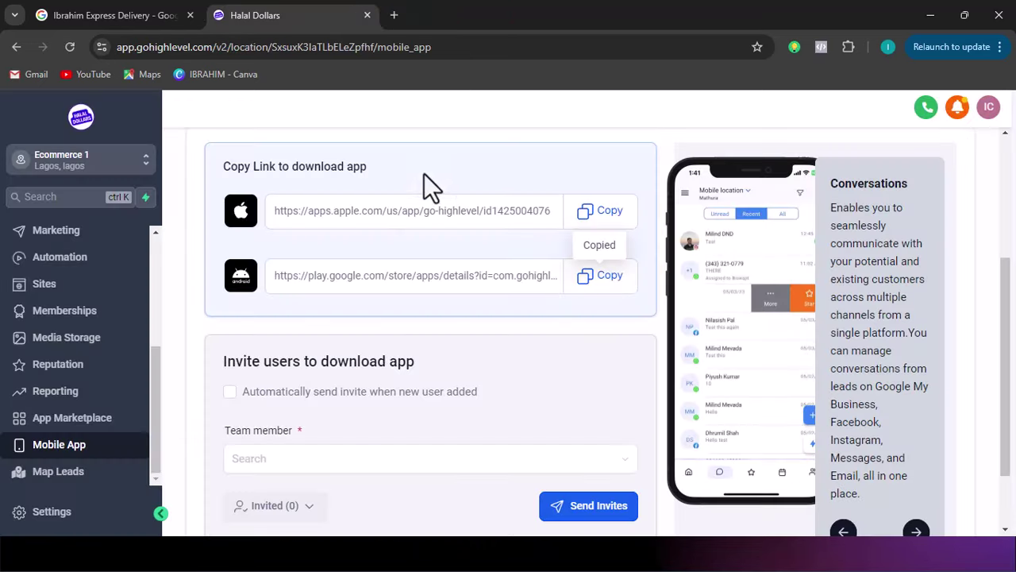
scroll(537, 394, up, 3)
scroll(535, 392, down, 2)
scroll(534, 392, up, 2)
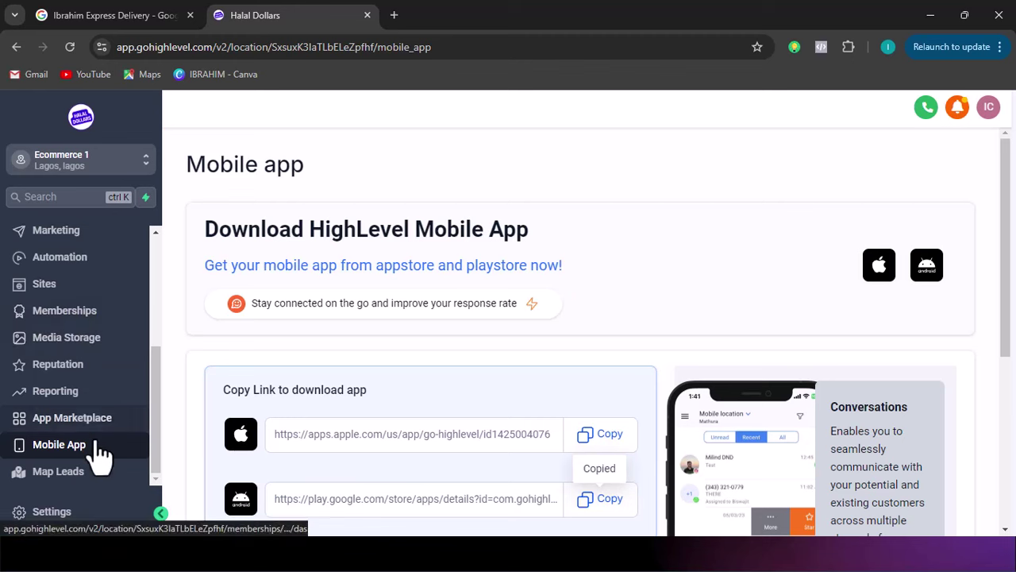
- Switch from the browser to the MANAGEMENT slides window listing the review-management steps
scroll(85, 429, up, 3)
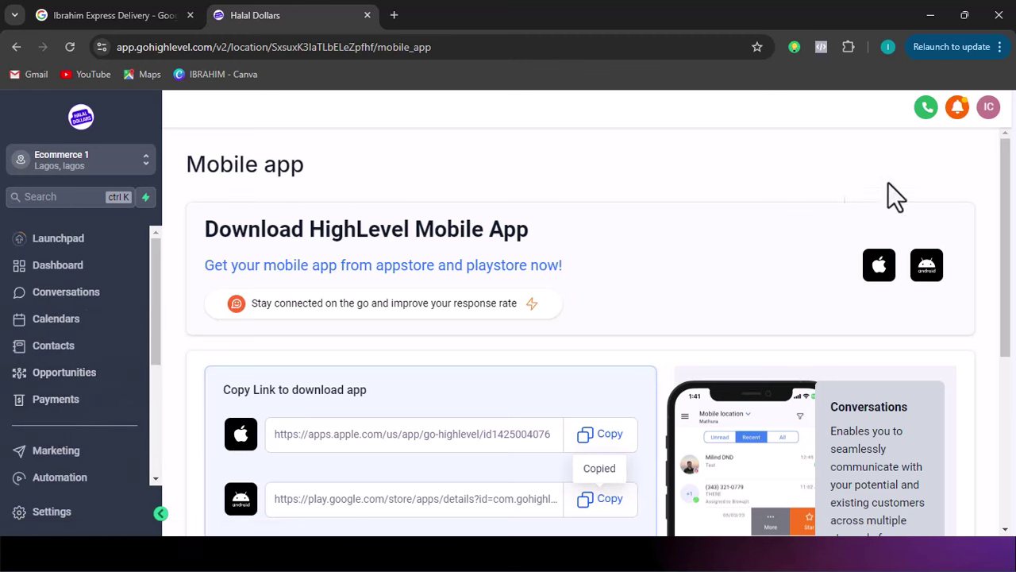
key(alt+Tab)
key(Tab)
key(Tab)
key(Tab)
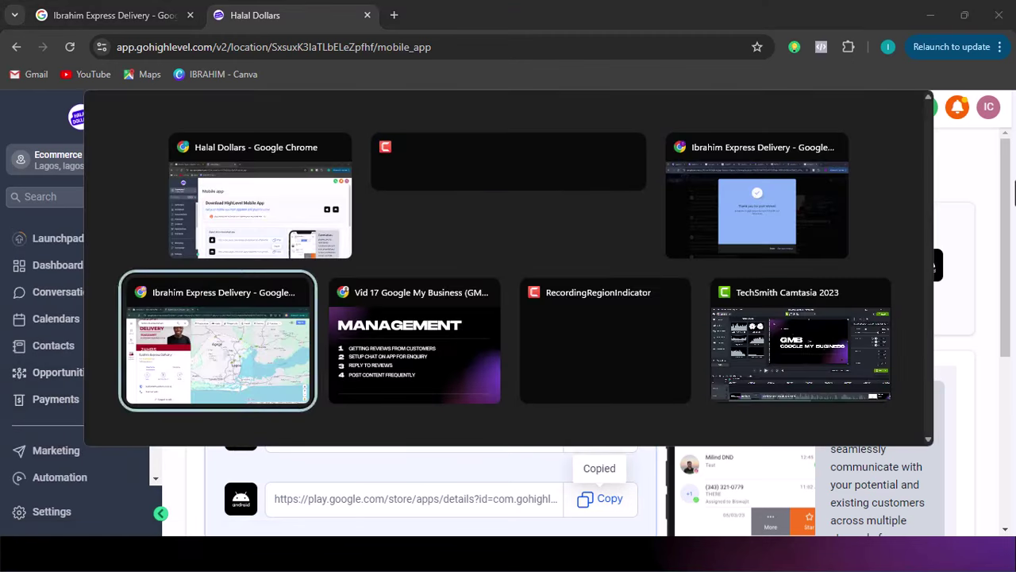